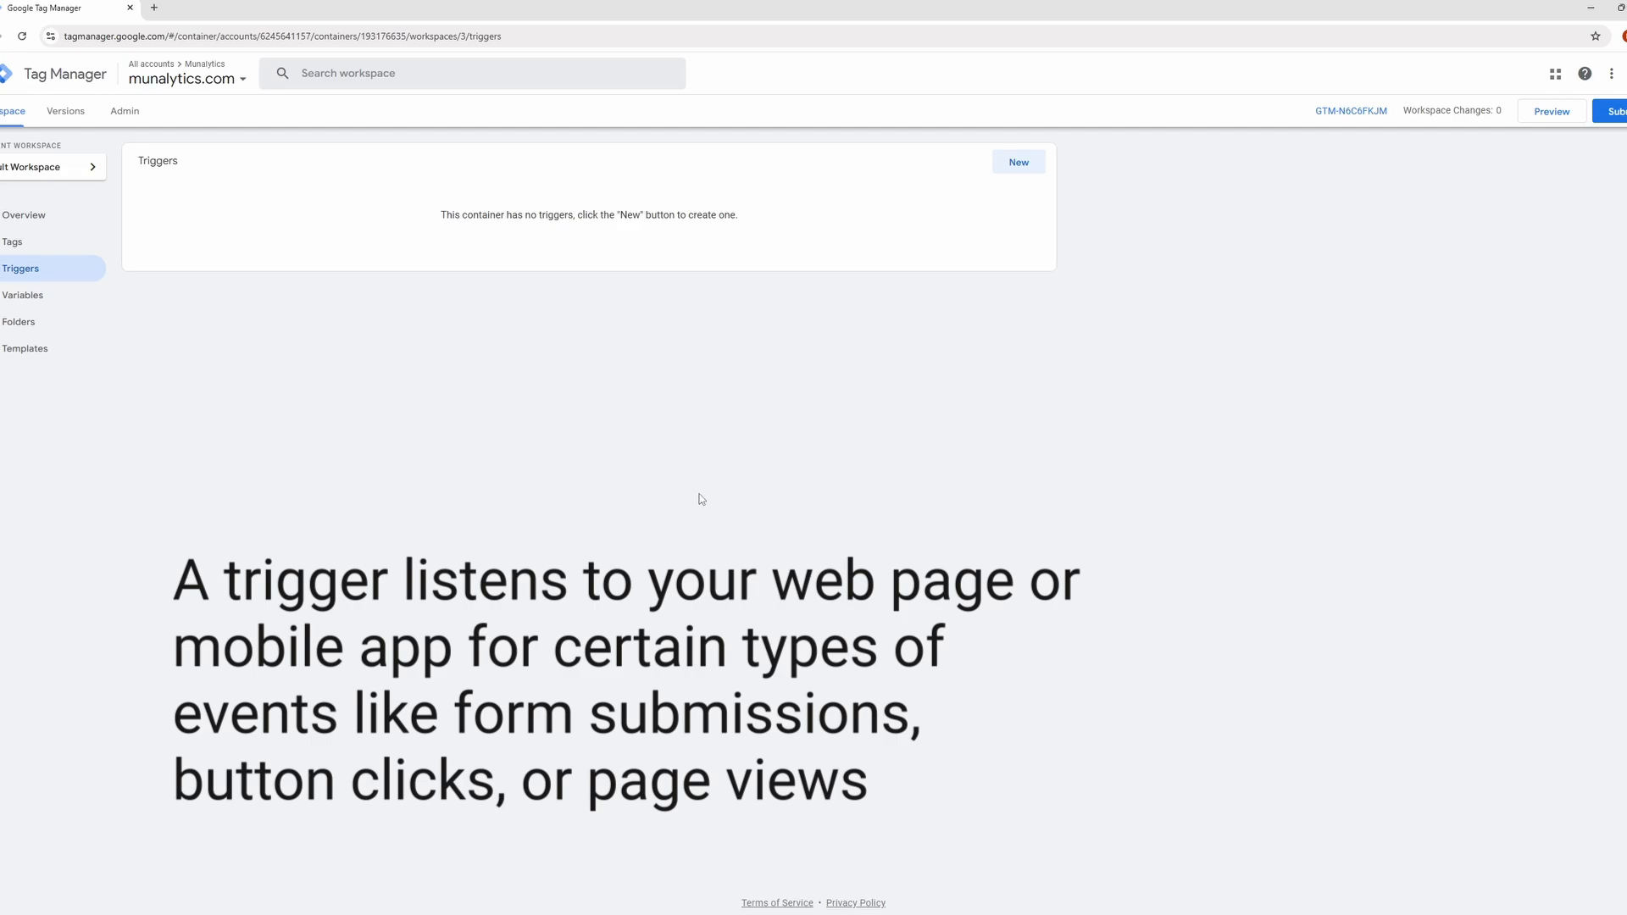
Create a new trigger of type Page View that fires on Some Page Views.
{"action": "left_click", "coordinate": [1035, 169]}
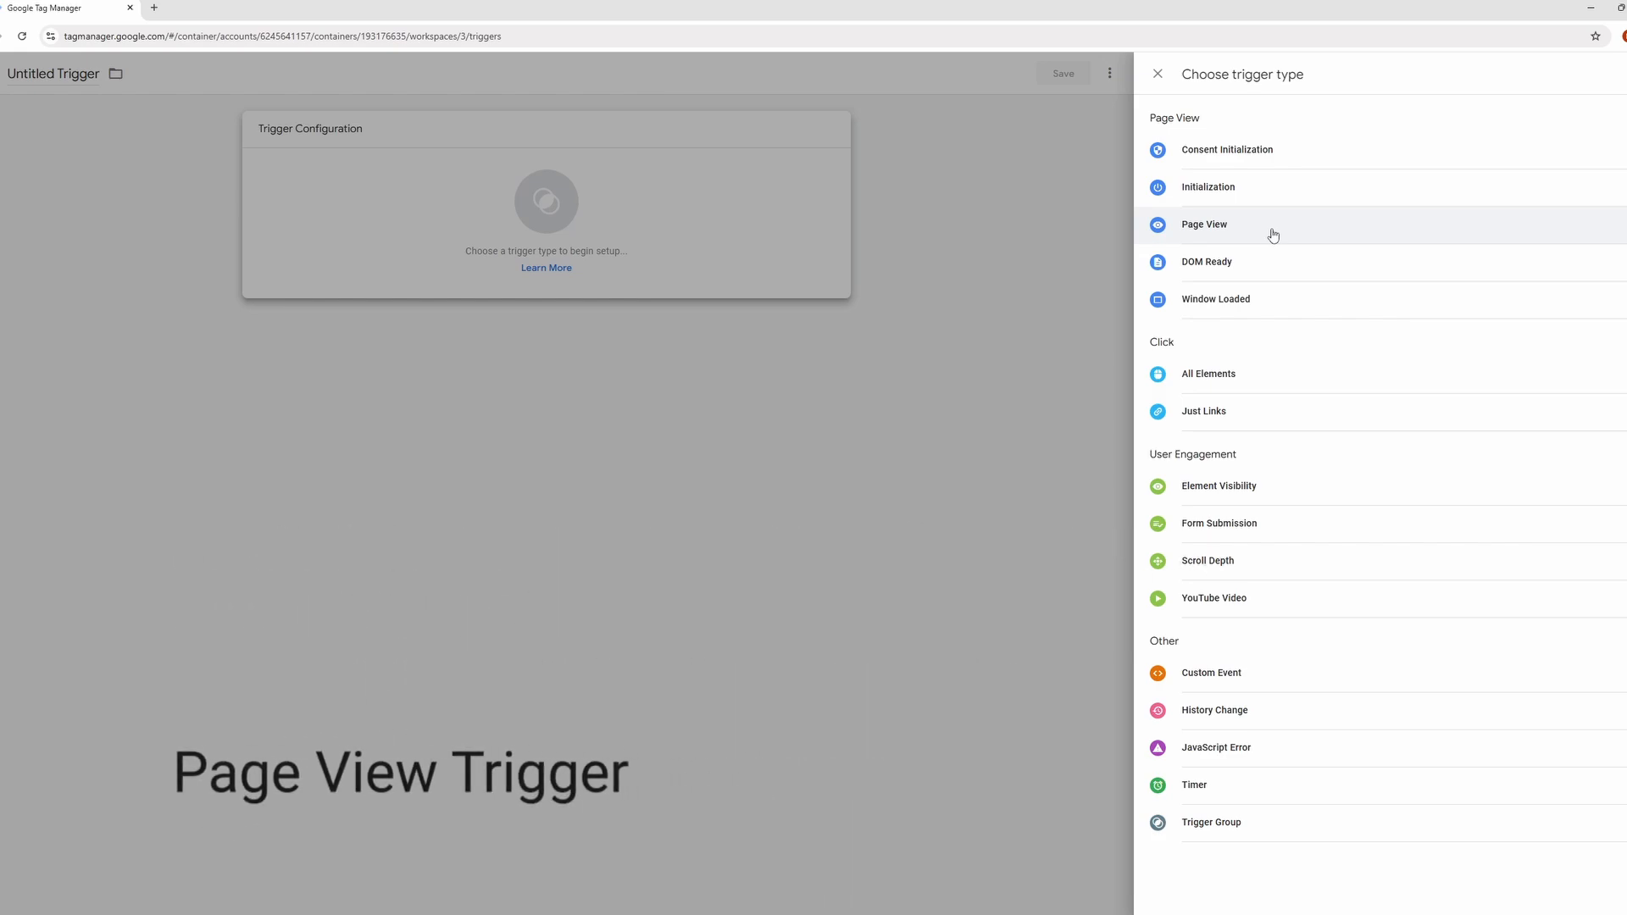
{"action": "left_click", "coordinate": [1272, 235]}
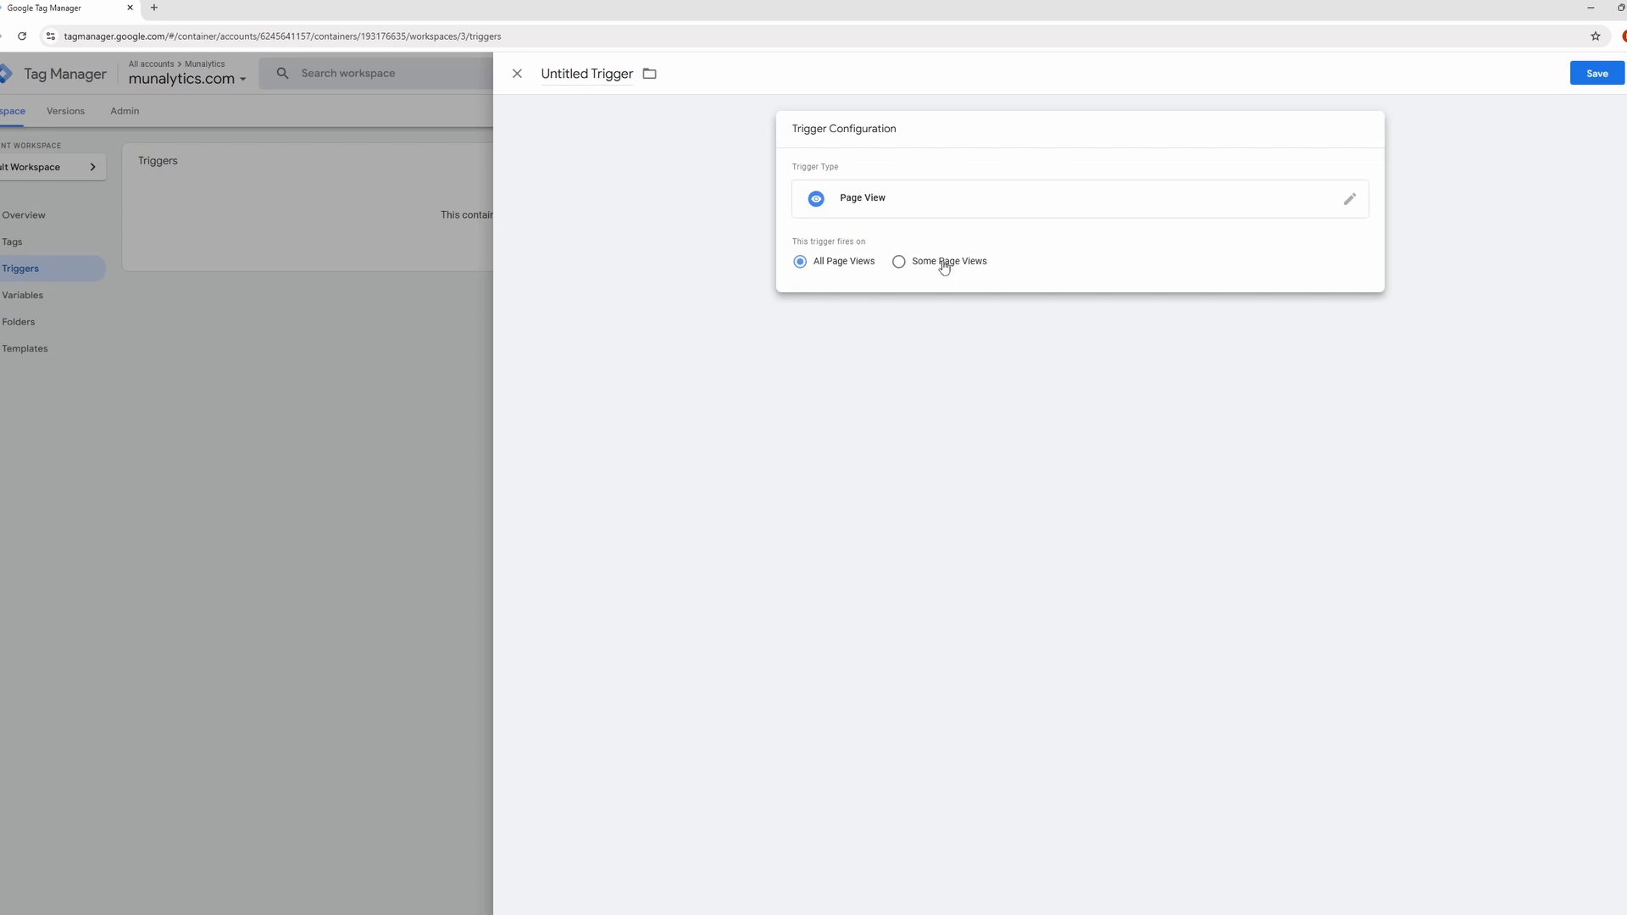
{"action": "left_click", "coordinate": [944, 267]}
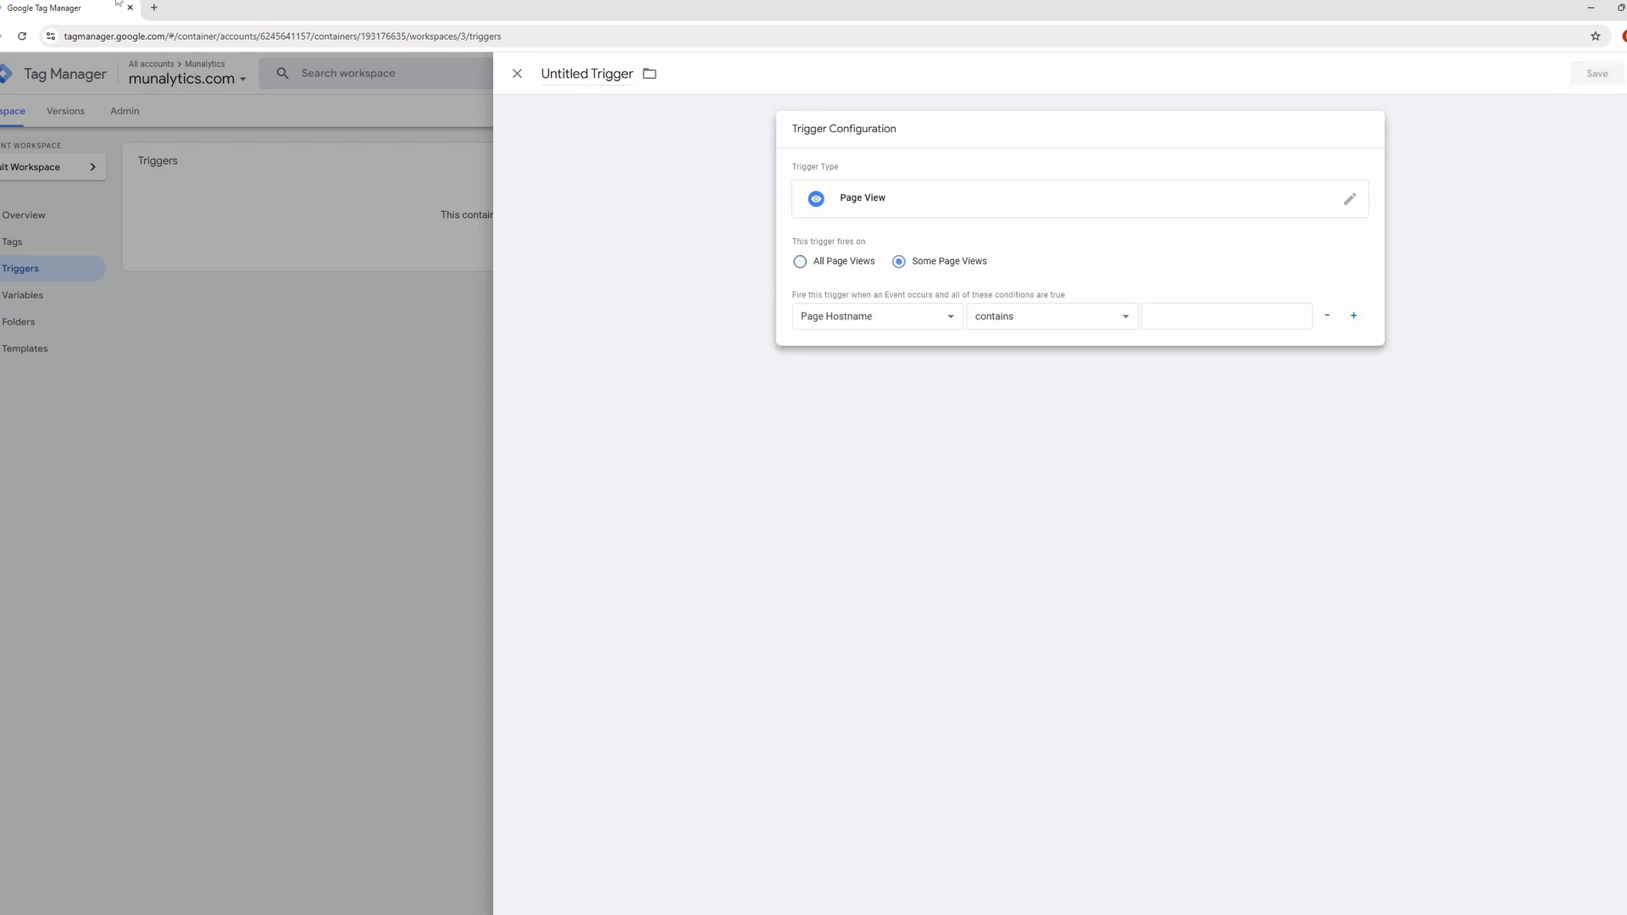
Open the munalytics.com Contact Us page in a new tab, copy the /contact/ part of its URL, and return to Tag Manager.
{"action": "left_click", "coordinate": [155, 9]}
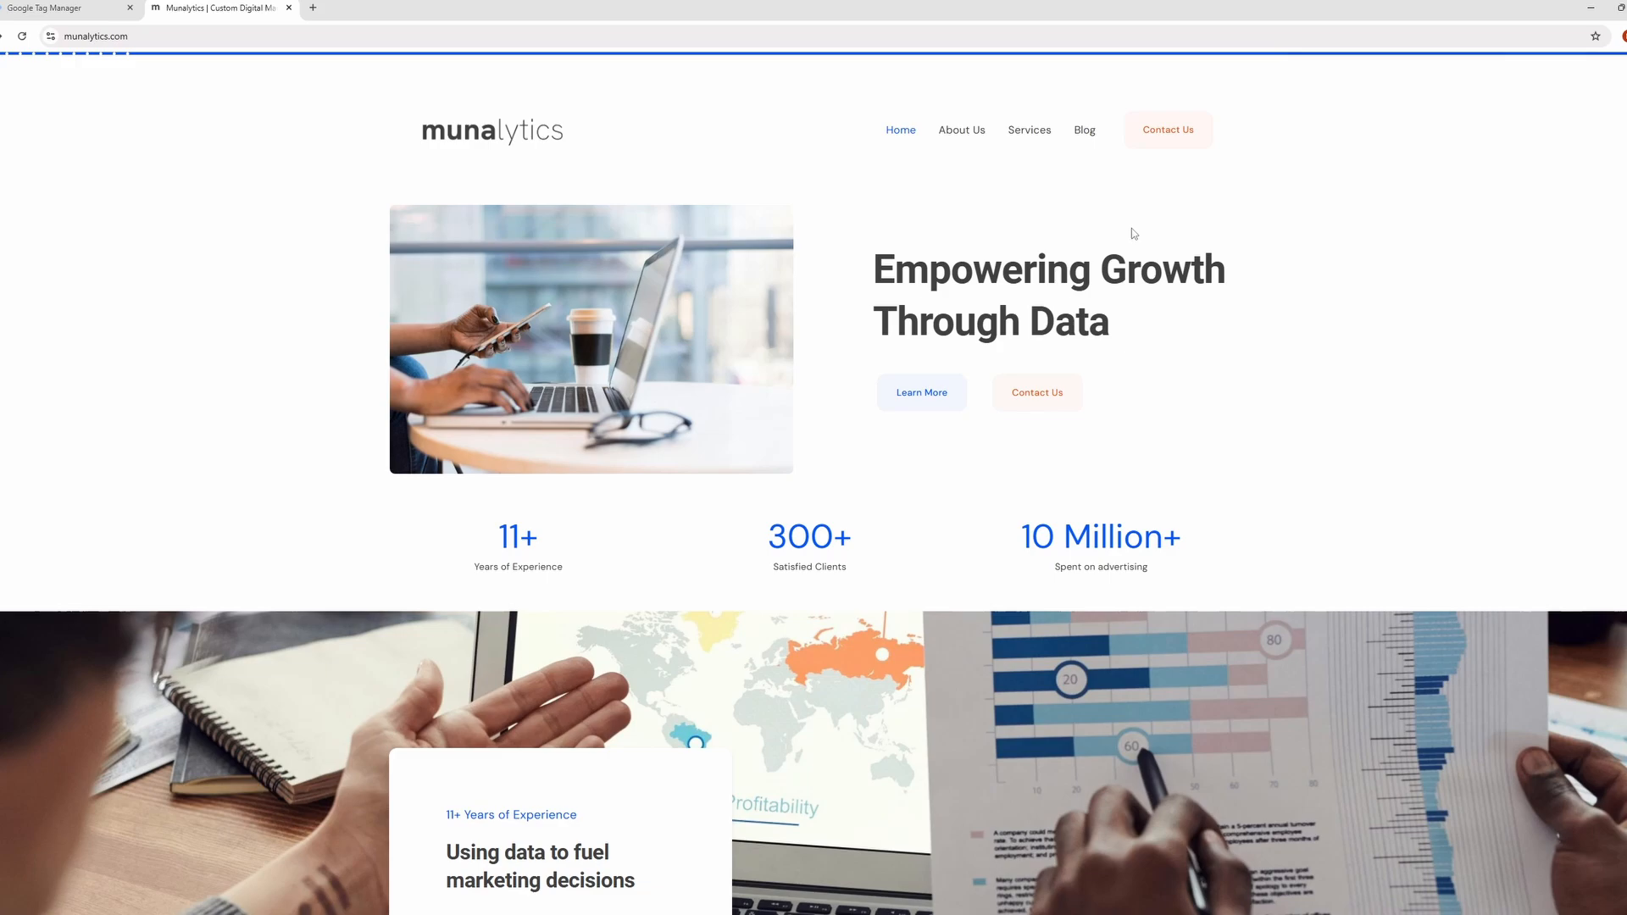
{"action": "left_click", "coordinate": [1181, 141]}
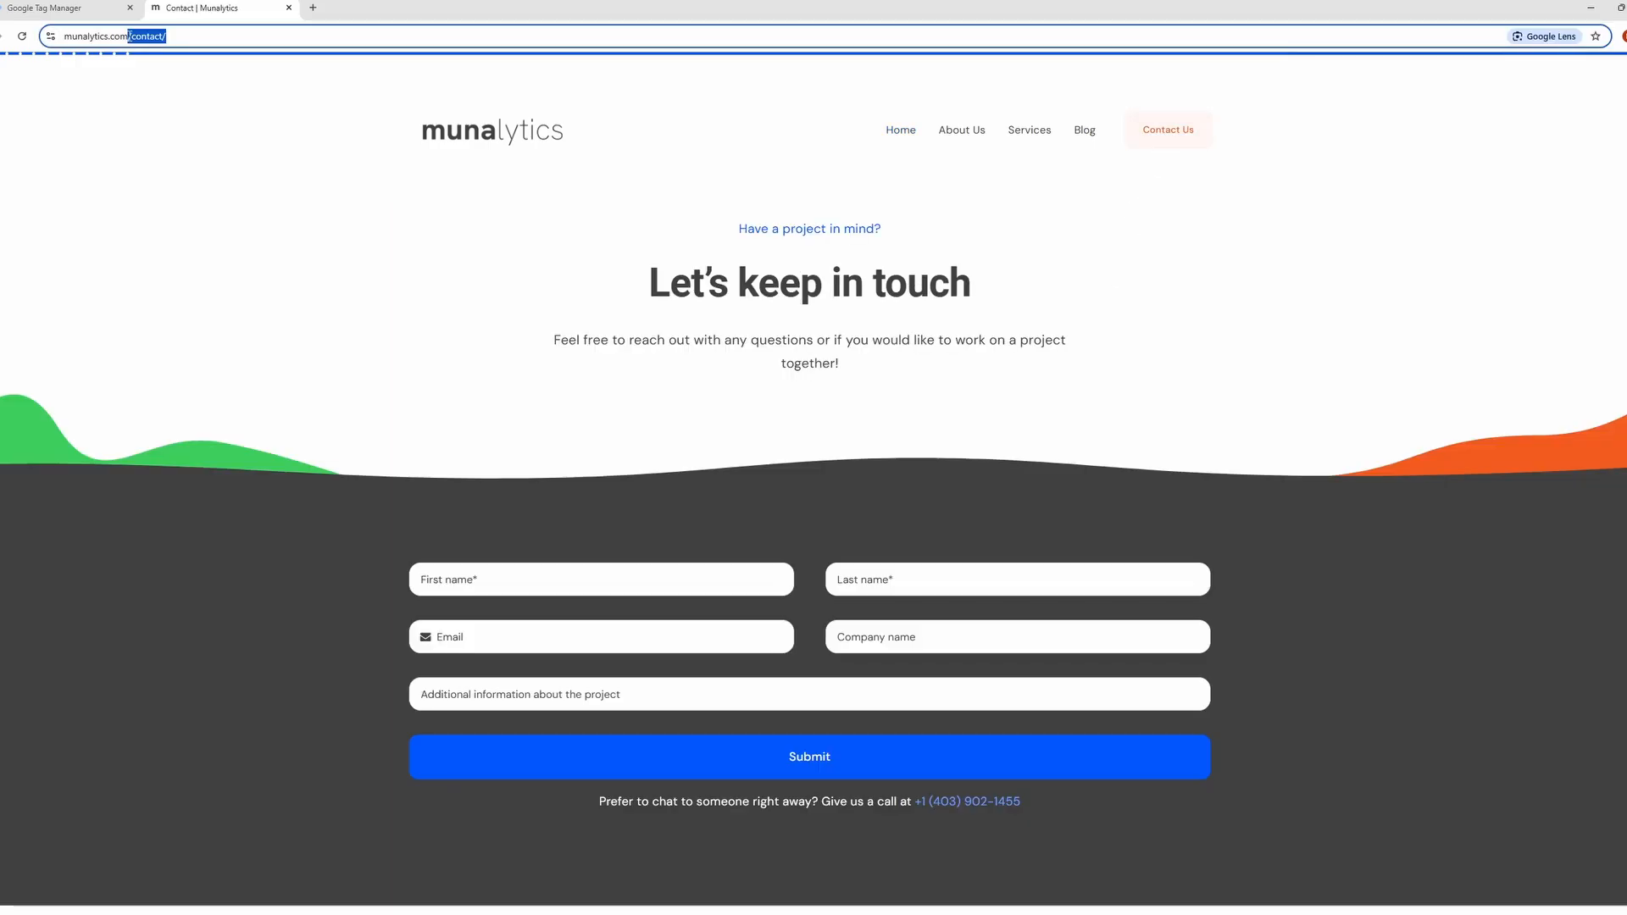
{"action": "left_click", "coordinate": [74, 4]}
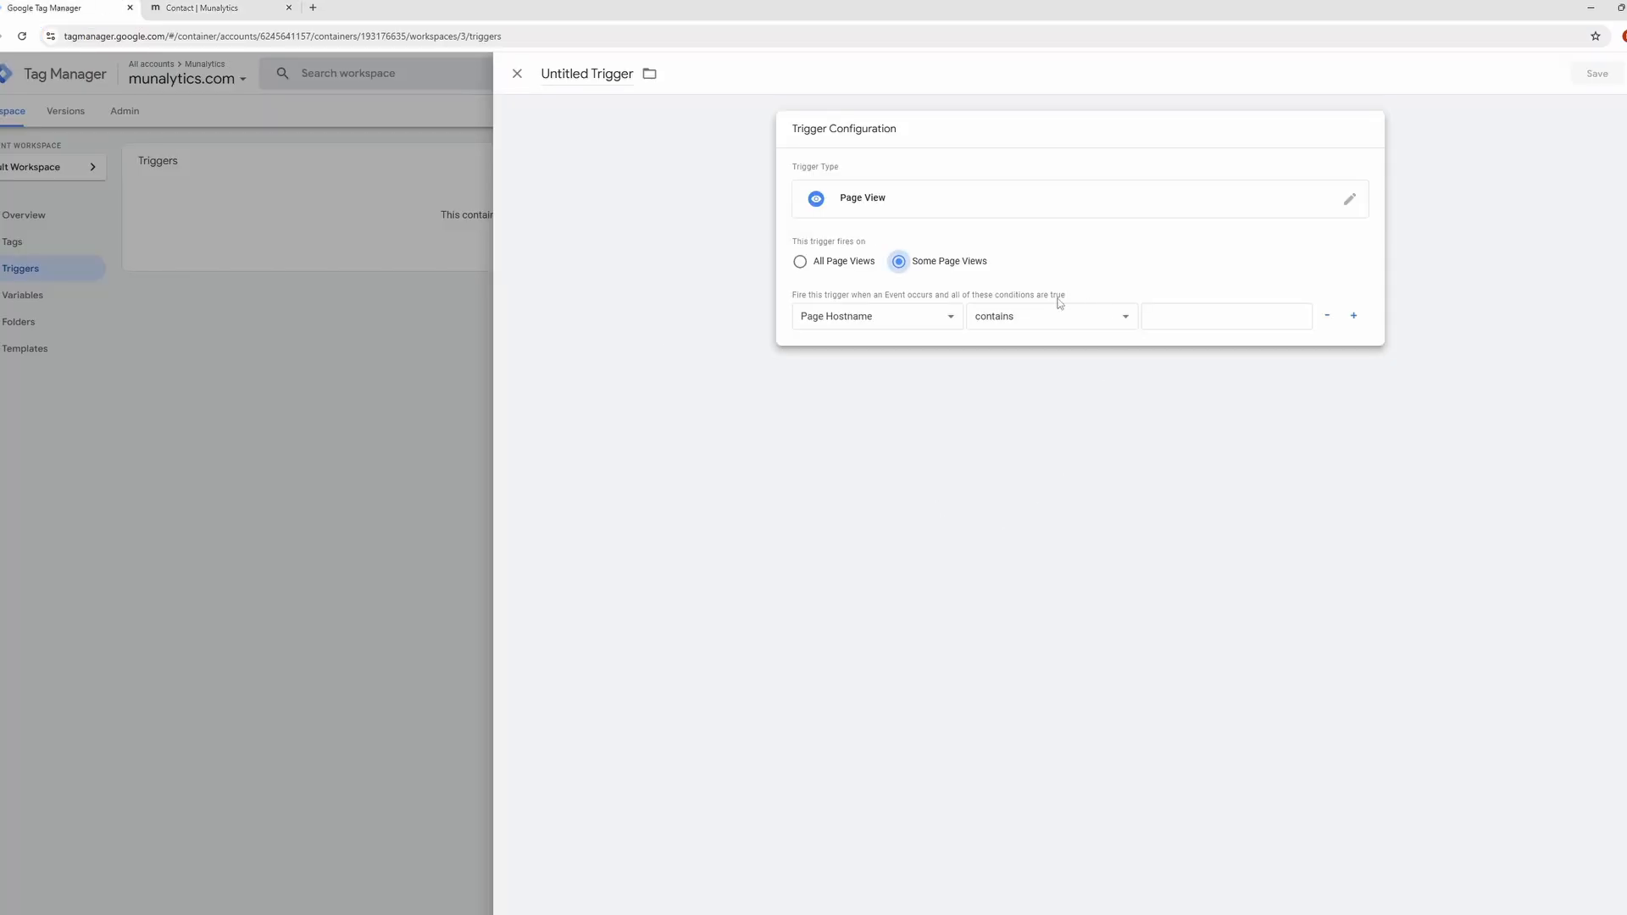
Set the trigger's firing condition to Page URL contains /contact/.
{"action": "left_click", "coordinate": [928, 320]}
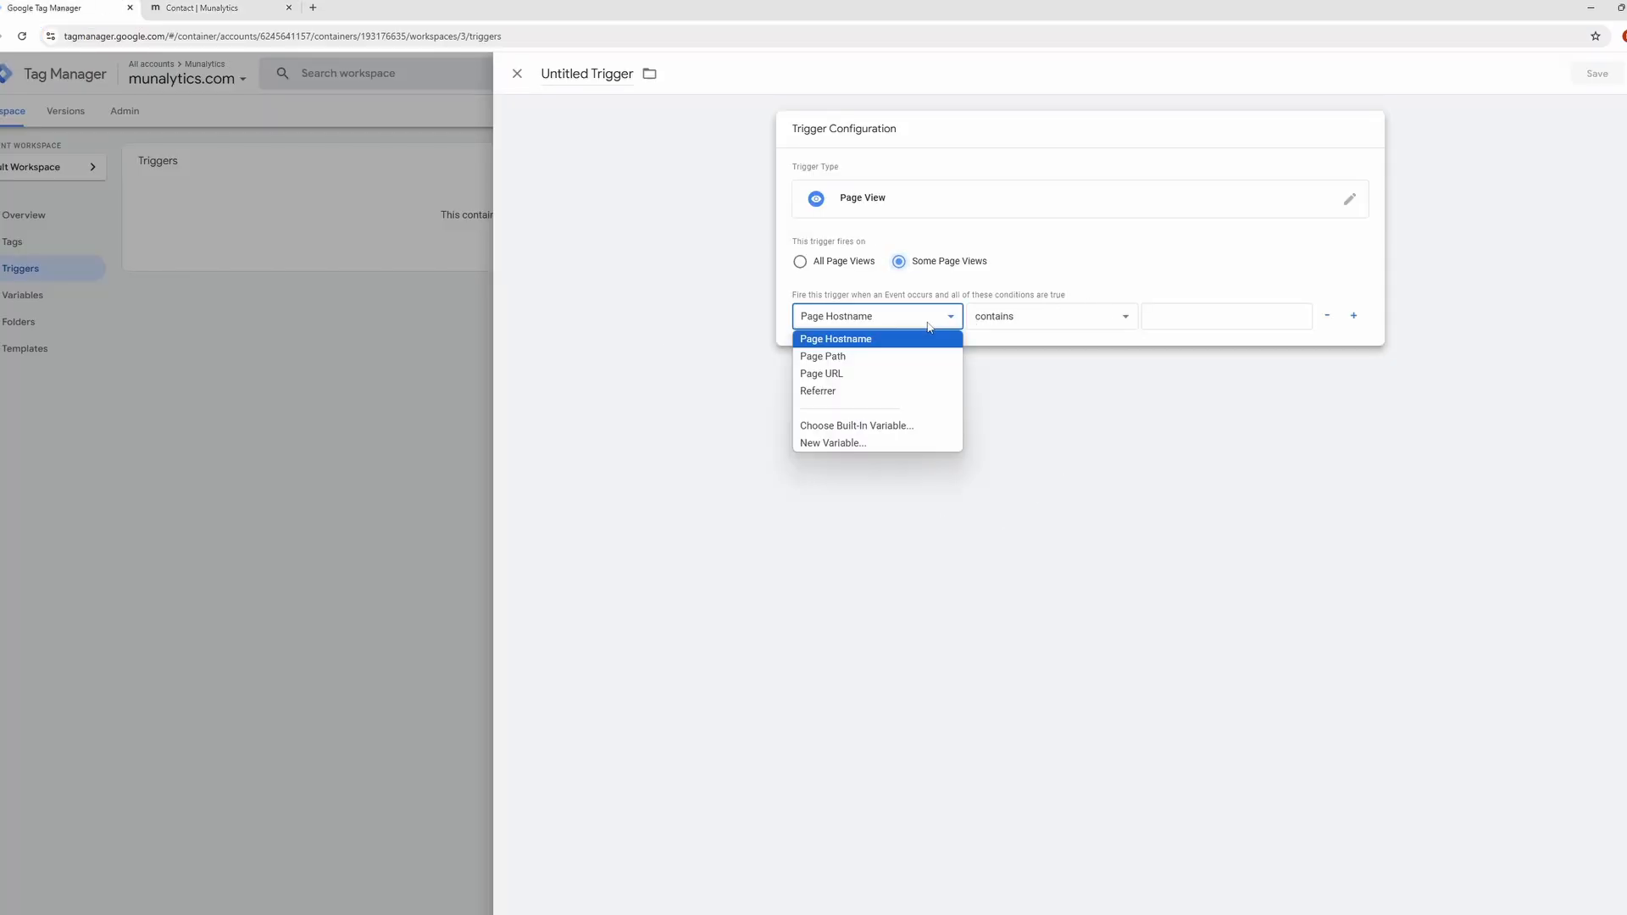
{"action": "left_click", "coordinate": [928, 377]}
{"action": "left_click", "coordinate": [1242, 314]}
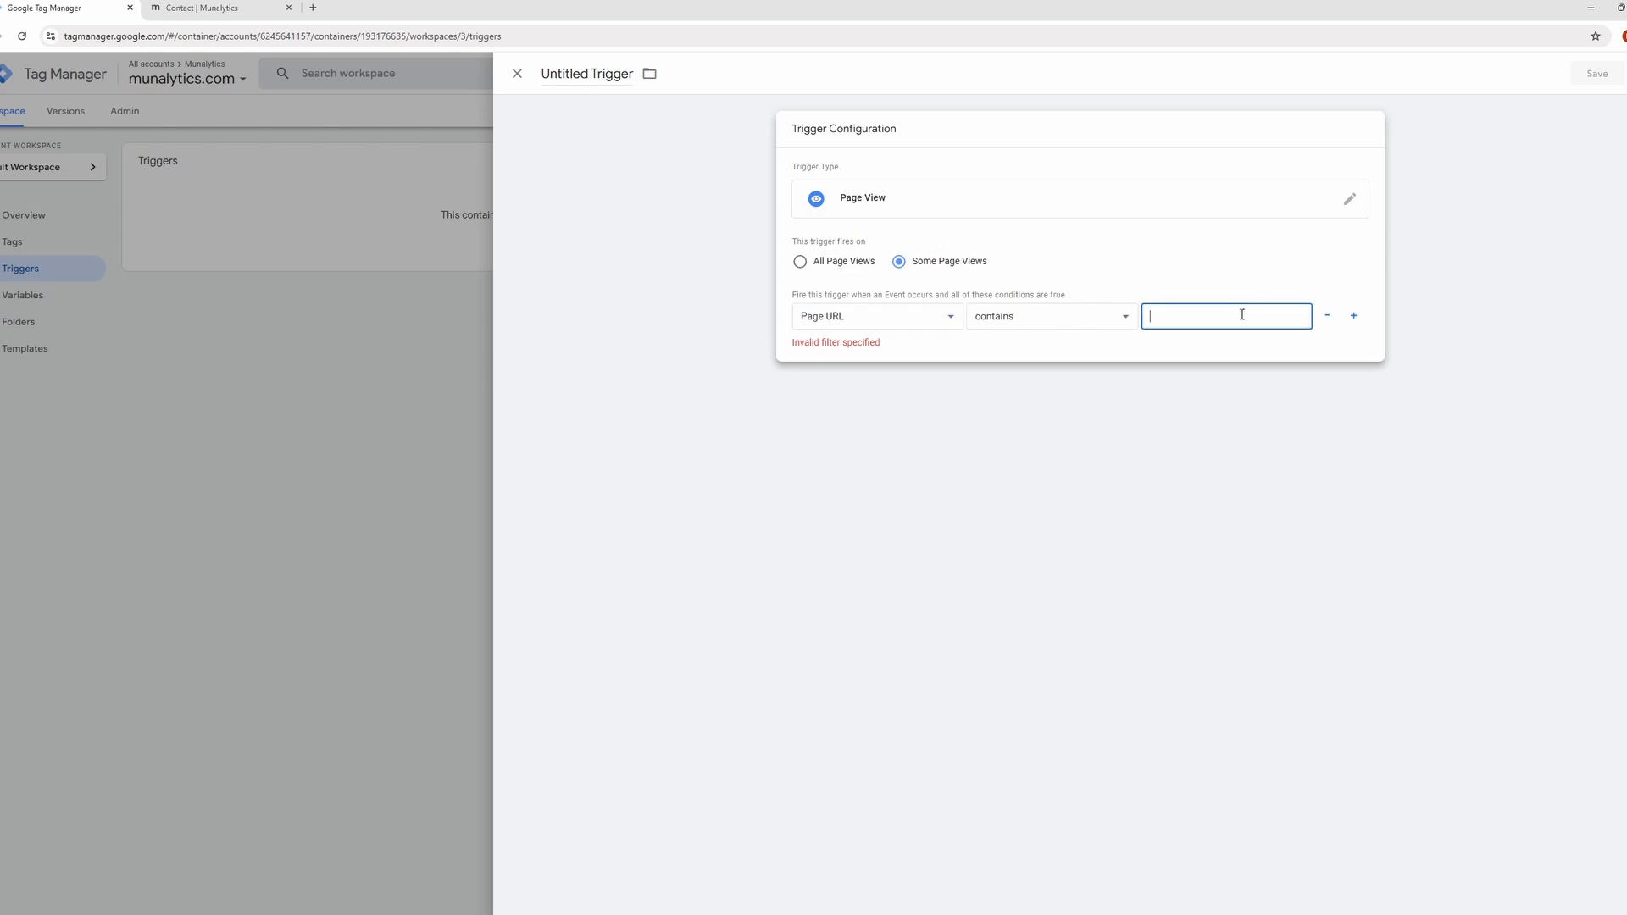
{"action": "type", "text": "/contact/"}
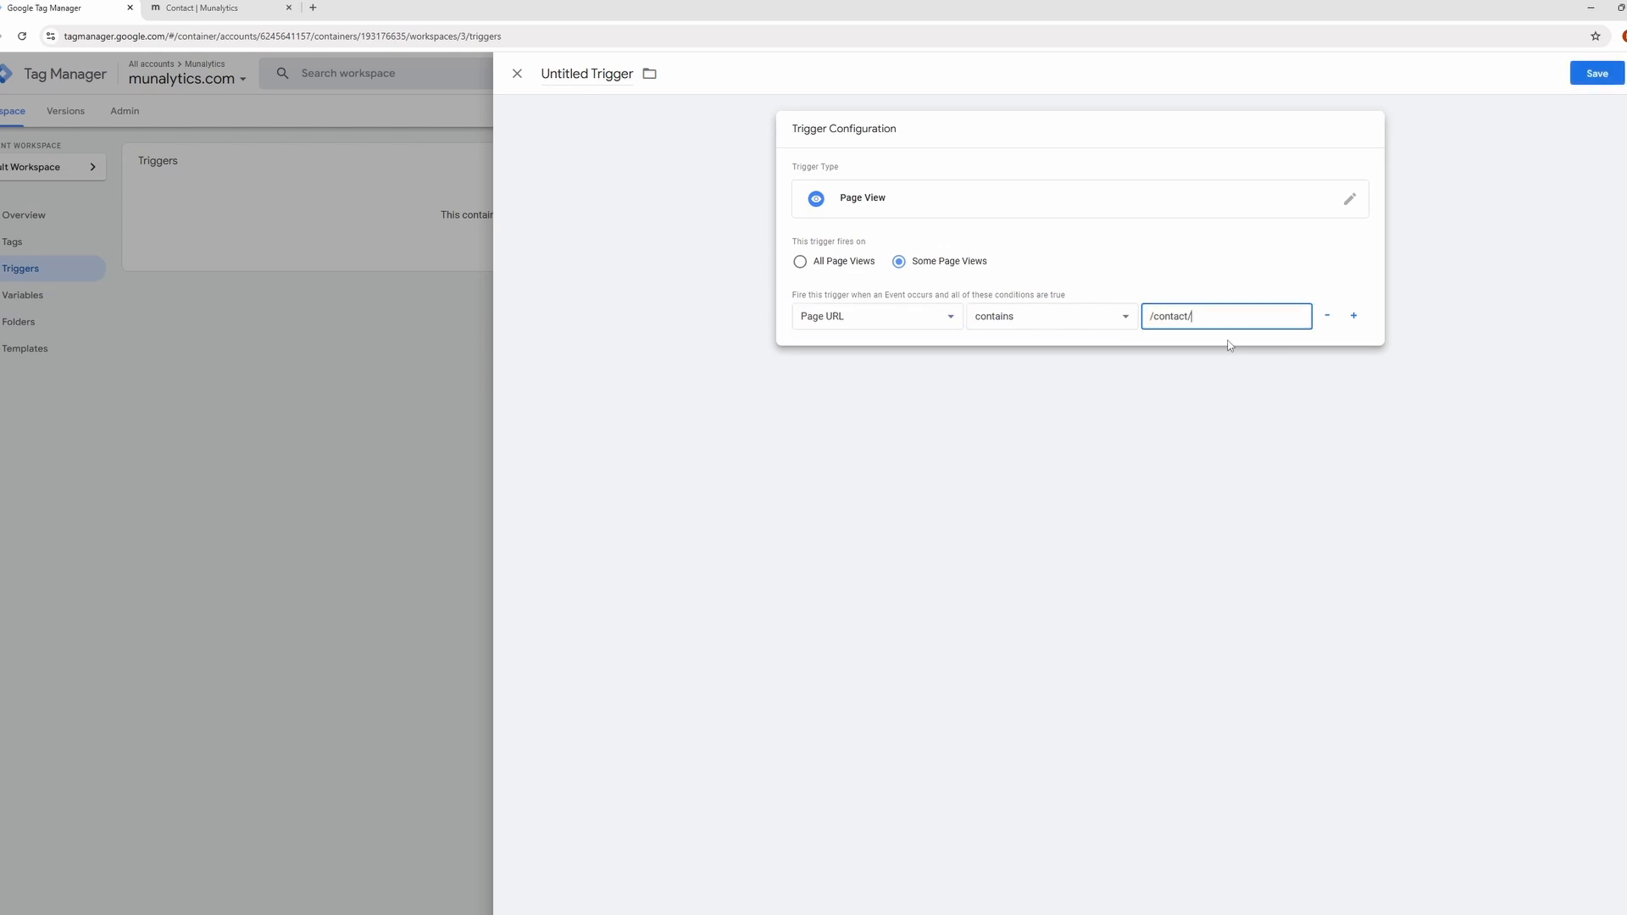
Save the page view trigger under the name "Contact Page Visit".
{"action": "left_click", "coordinate": [1597, 74]}
{"action": "type", "text": "Contact Page Visit"}
{"action": "left_click", "coordinate": [923, 272]}
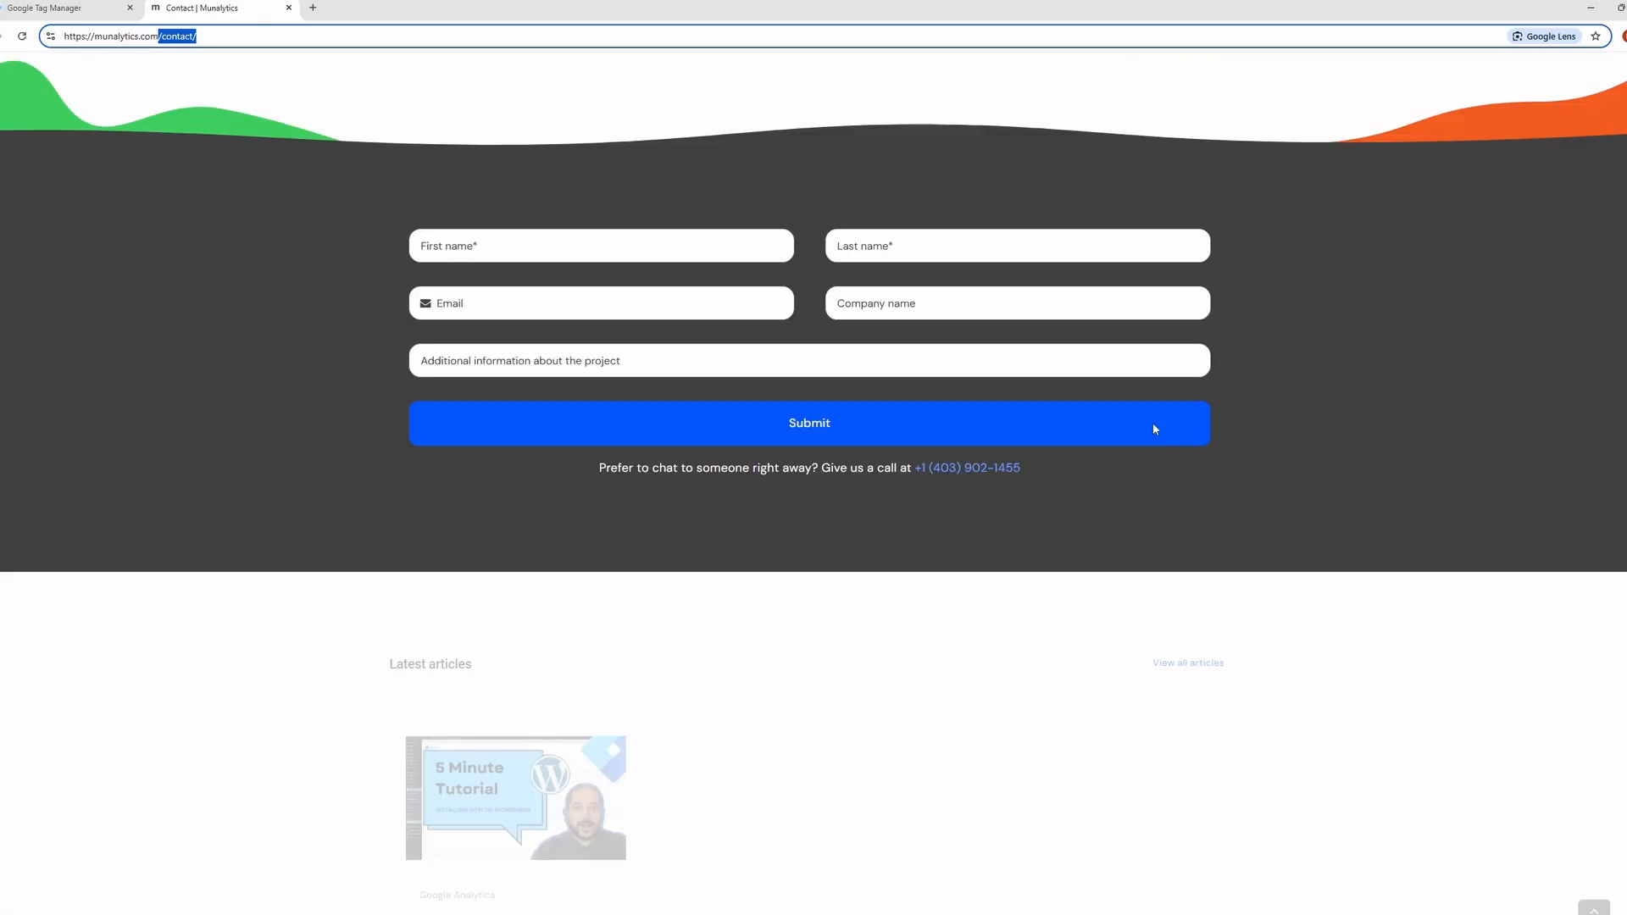
Switch to the munalytics.com contact page and inspect the HTML of the phone number link below the form.
{"action": "left_click", "coordinate": [222, 8]}
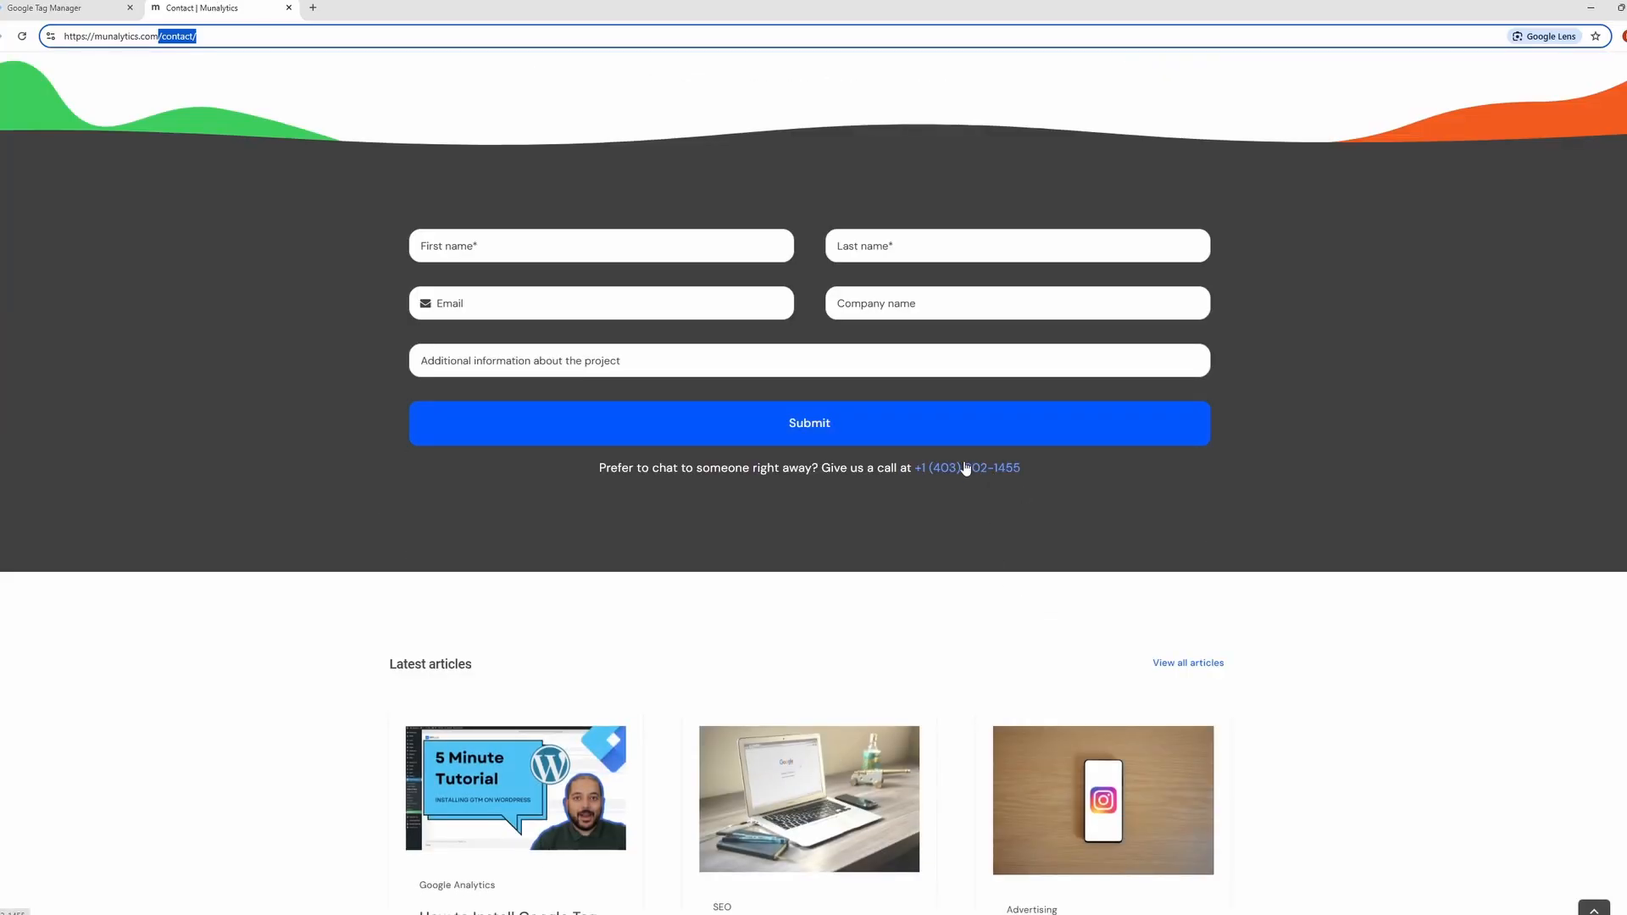
{"action": "scroll", "coordinate": [966, 468], "scroll_direction": "up", "scroll_amount": 4}
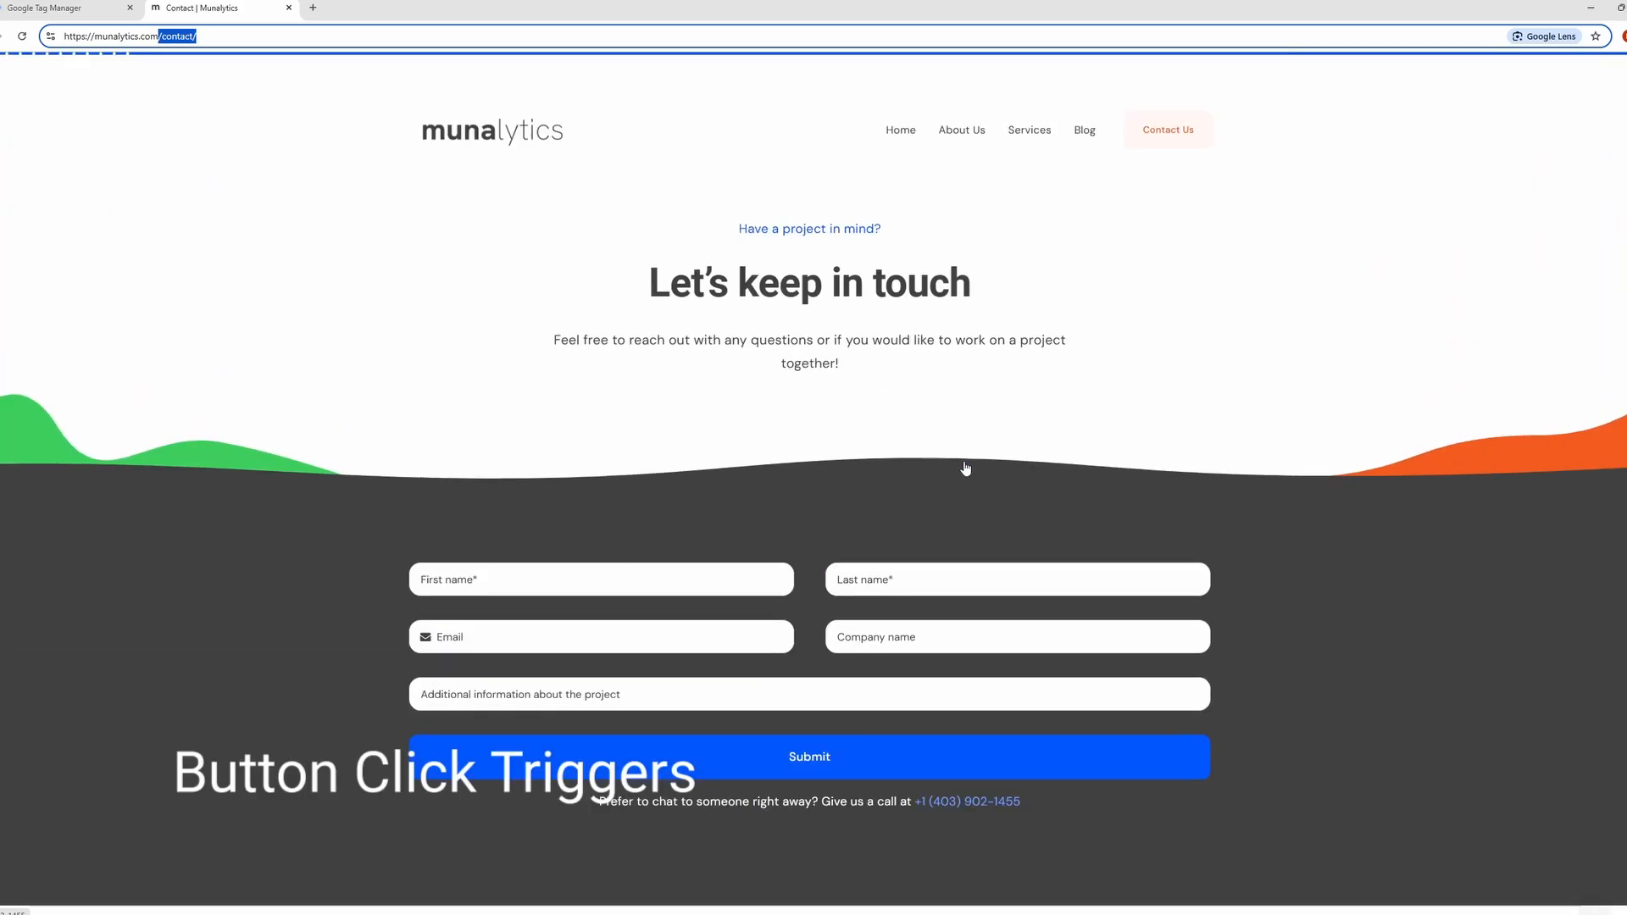
{"action": "right_click", "coordinate": [1149, 133]}
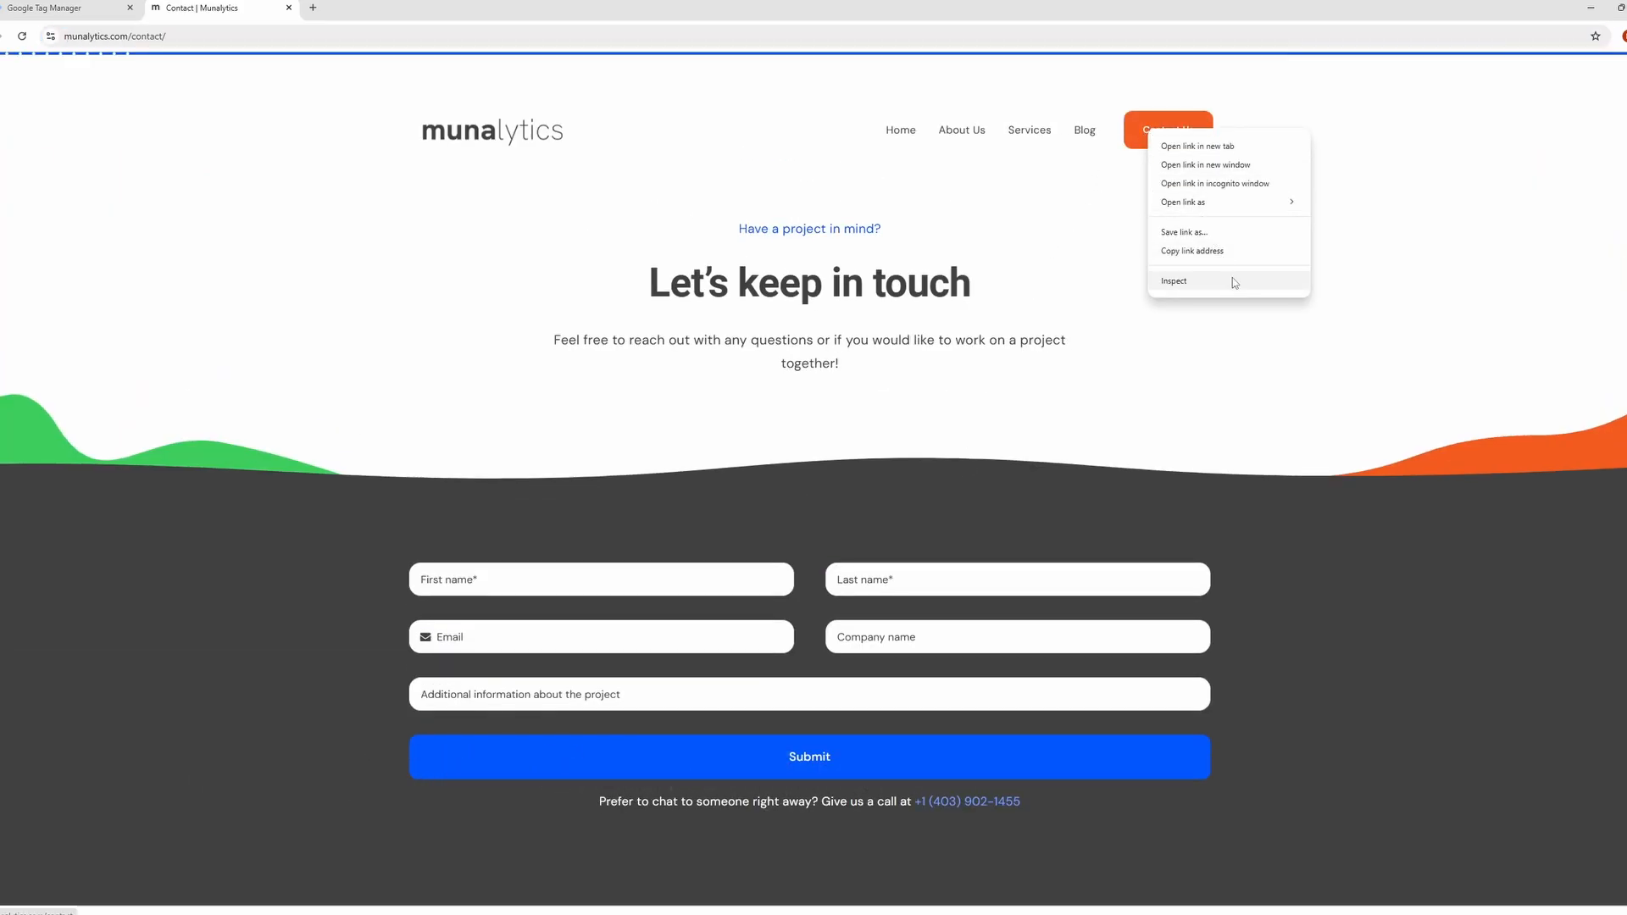
{"action": "left_click", "coordinate": [1215, 359]}
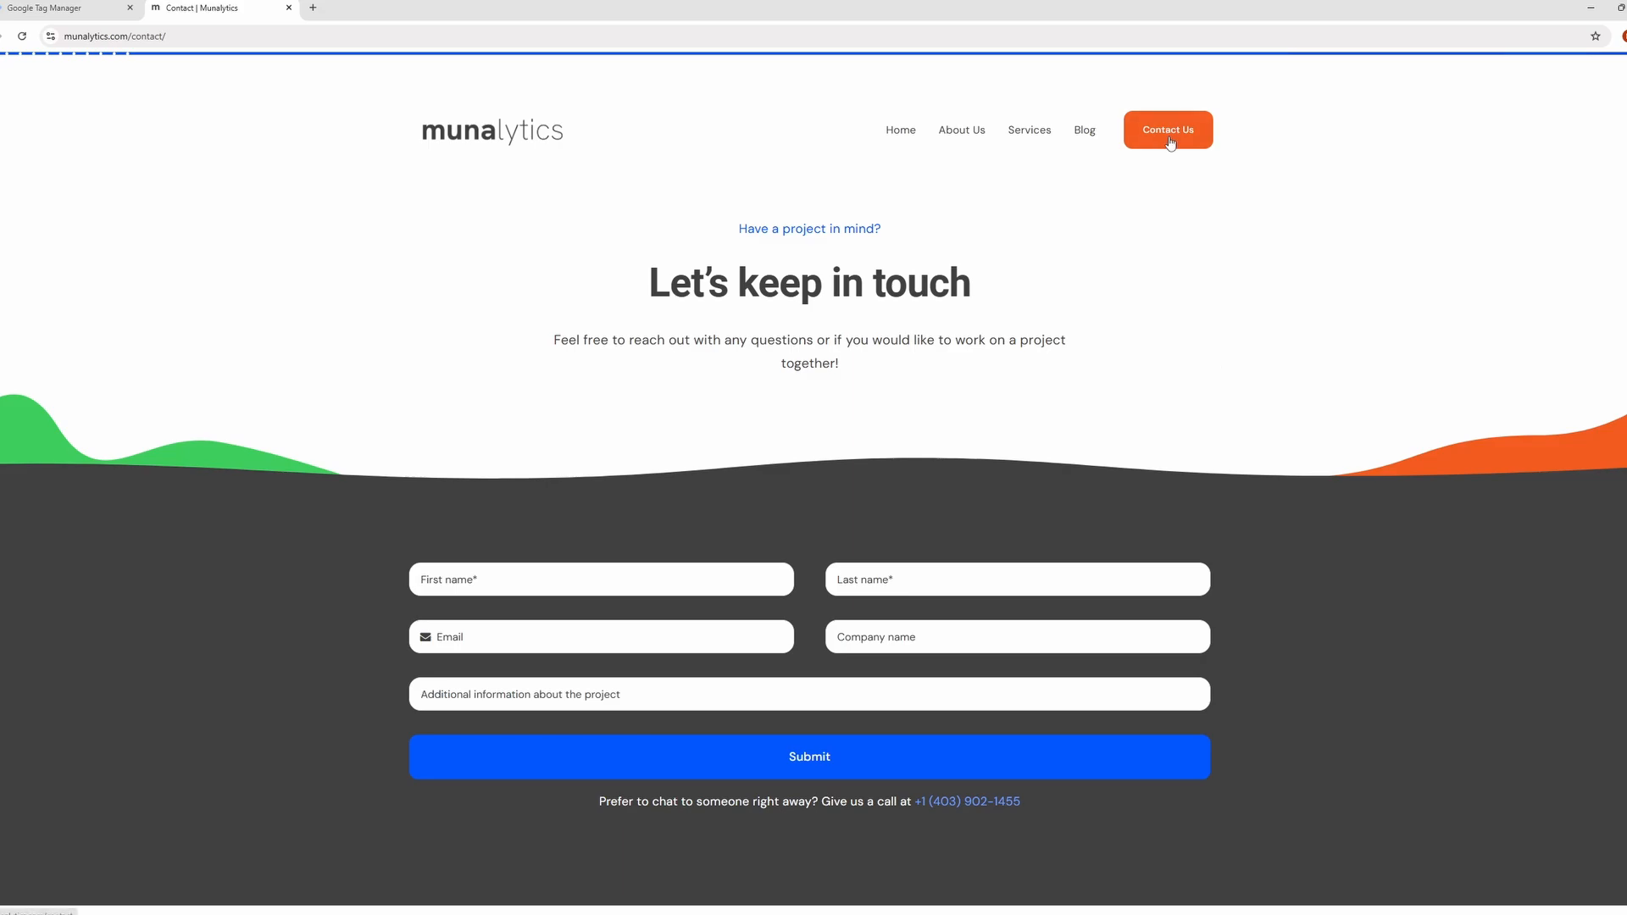
{"action": "scroll", "coordinate": [988, 682], "scroll_direction": "down", "scroll_amount": 2}
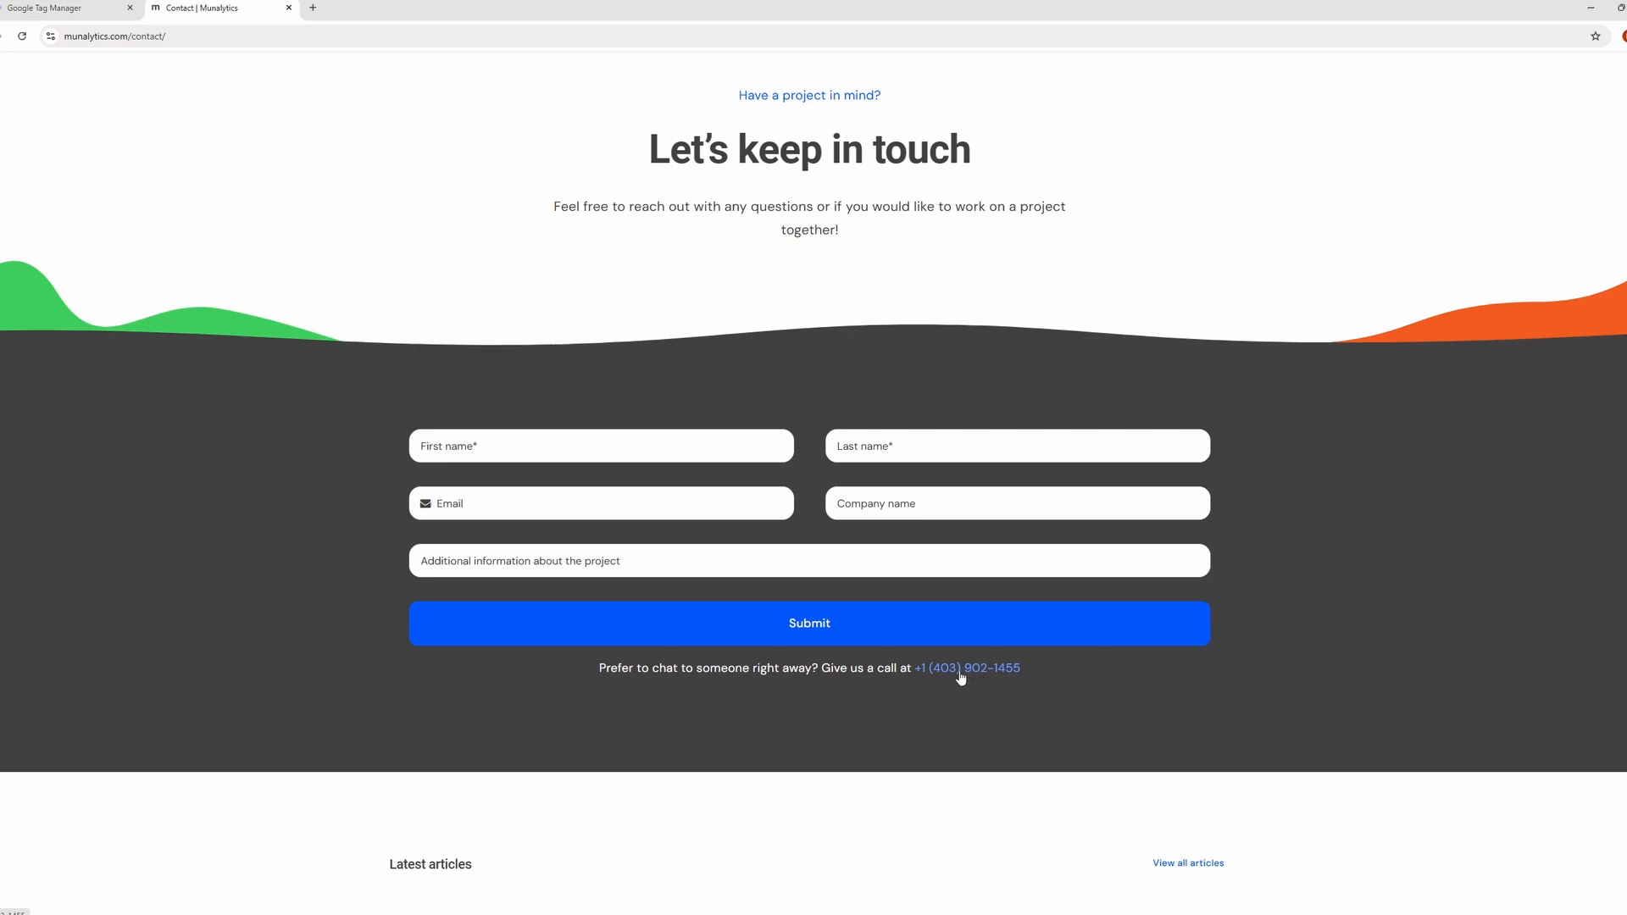
{"action": "right_click", "coordinate": [960, 678]}
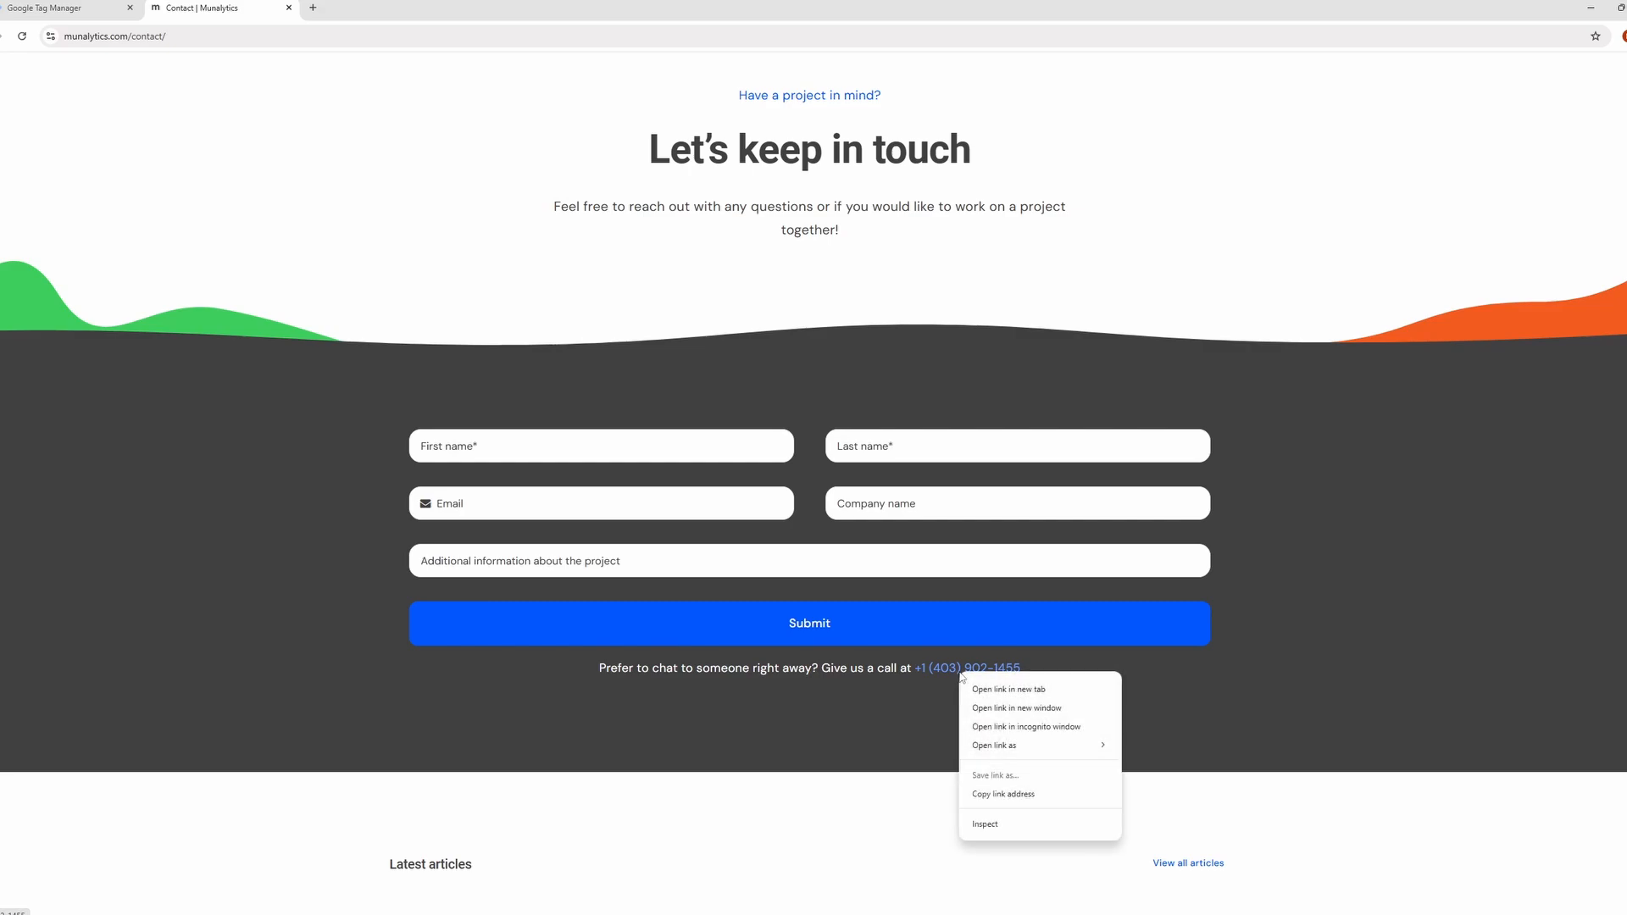
{"action": "left_click", "coordinate": [1054, 826]}
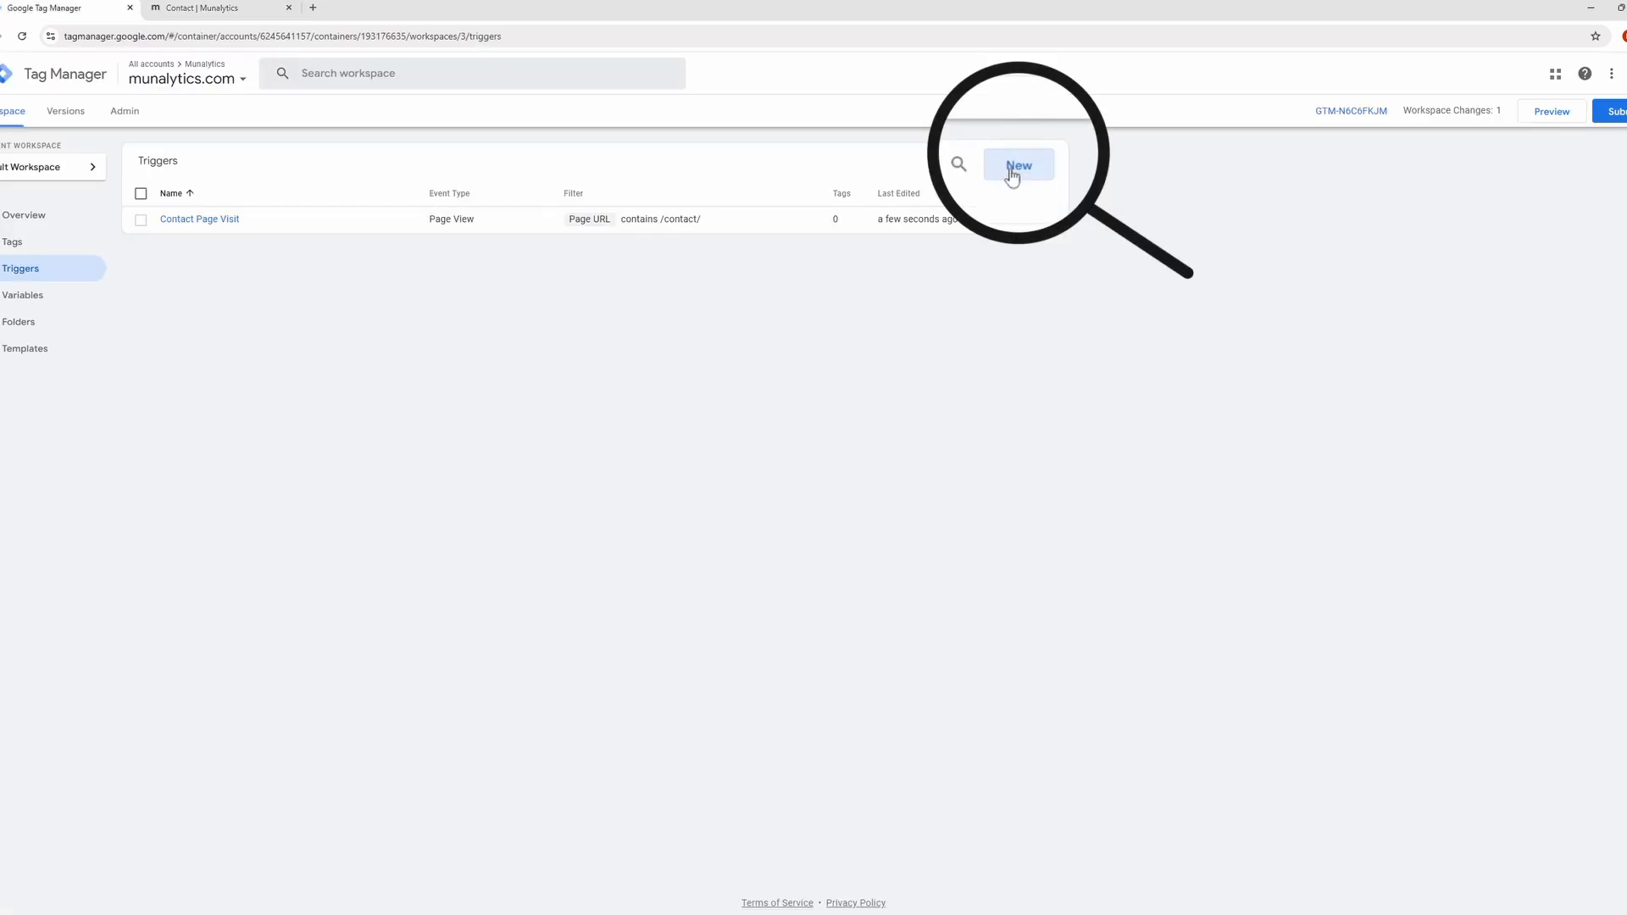
Create a new trigger of type Click - Just Links that fires on Some Link Clicks.
{"action": "left_click", "coordinate": [1012, 175]}
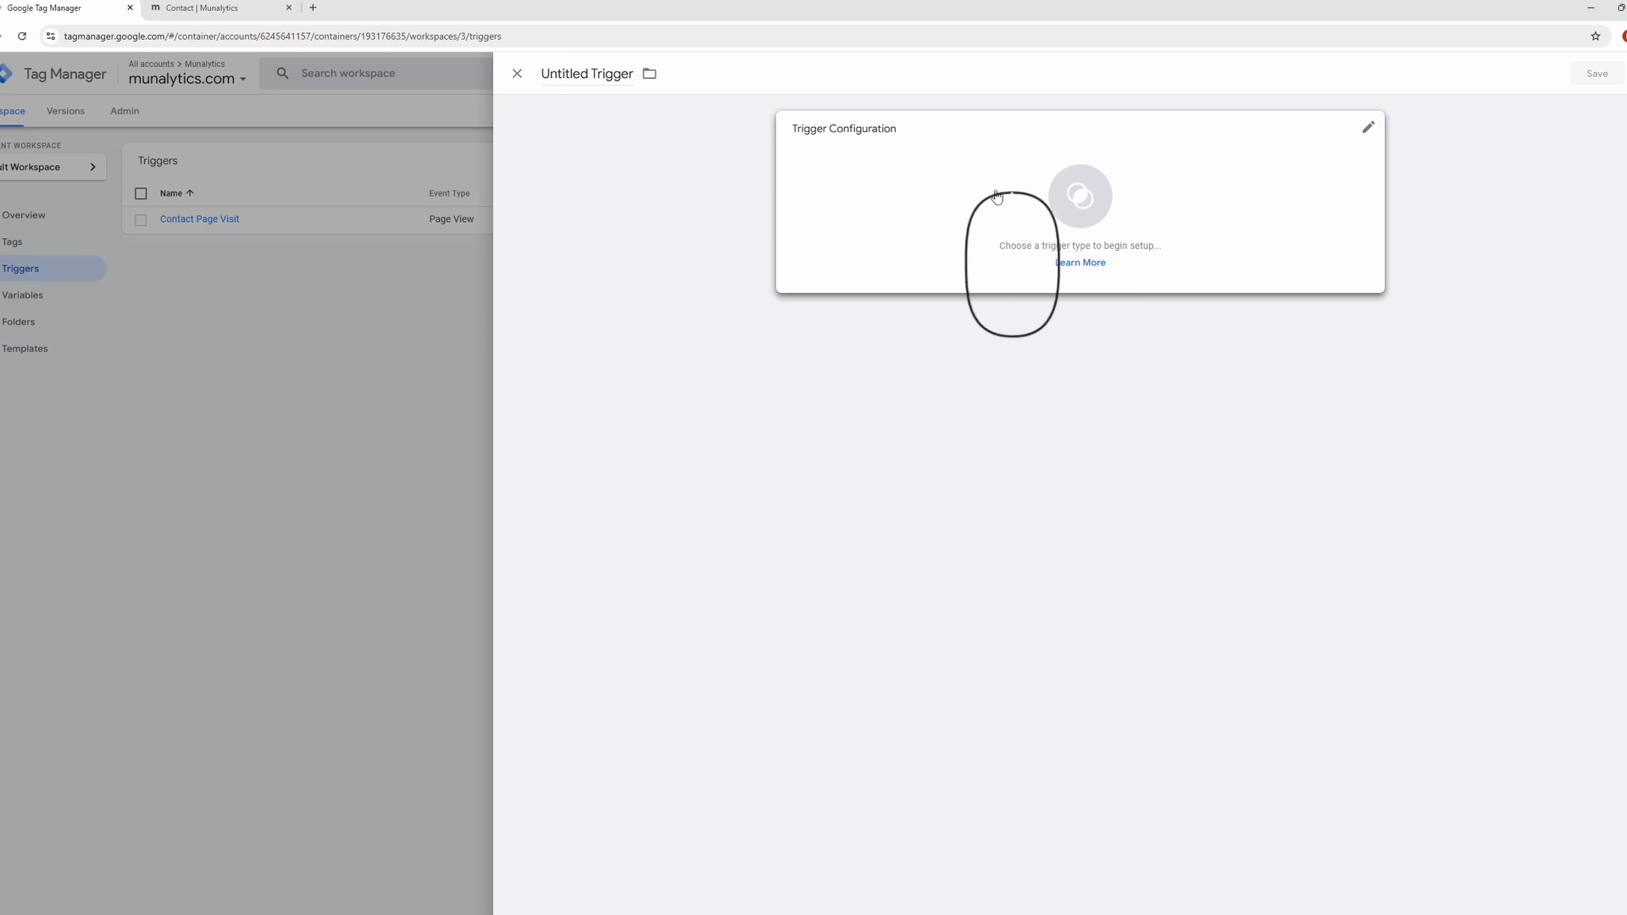
{"action": "left_click", "coordinate": [997, 196]}
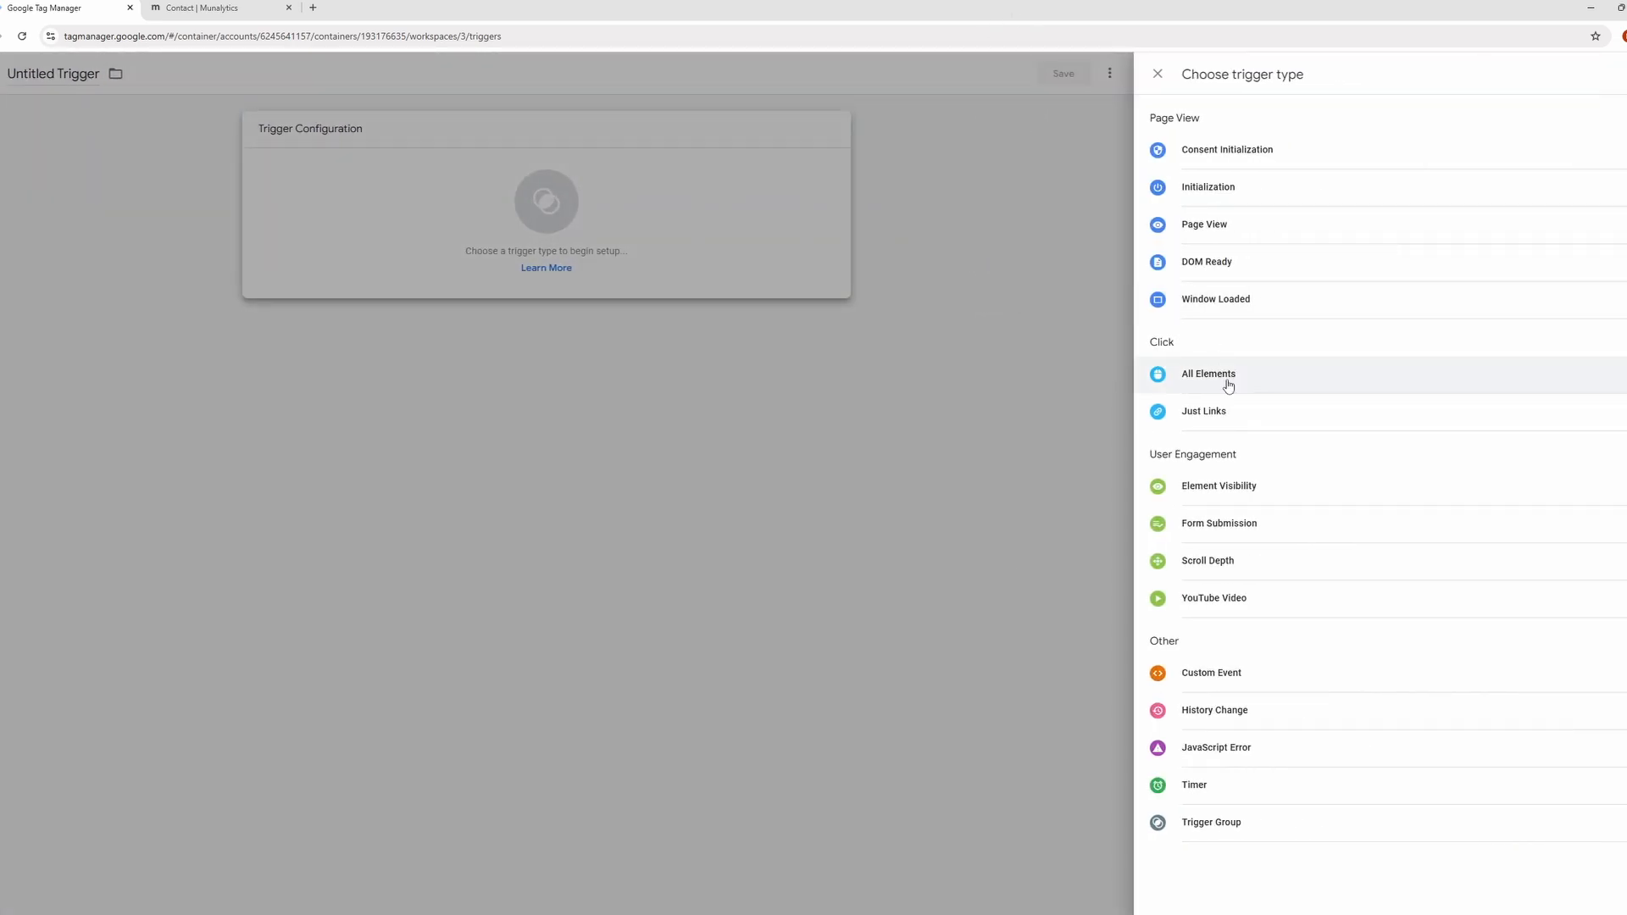
{"action": "left_click", "coordinate": [1250, 422]}
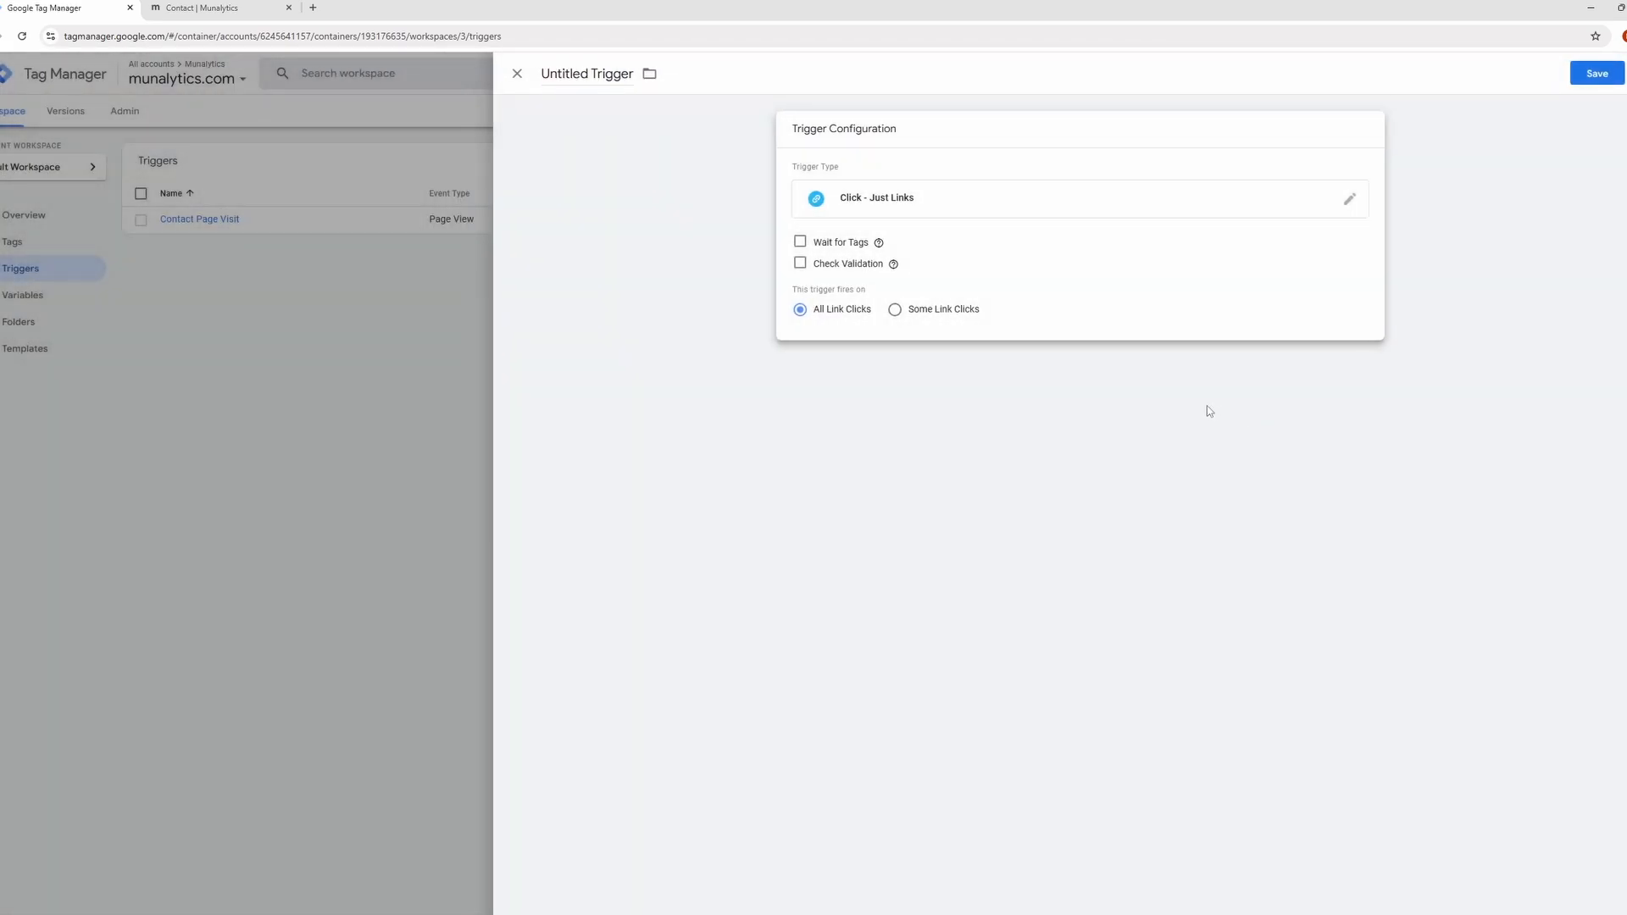
{"action": "left_click", "coordinate": [935, 315]}
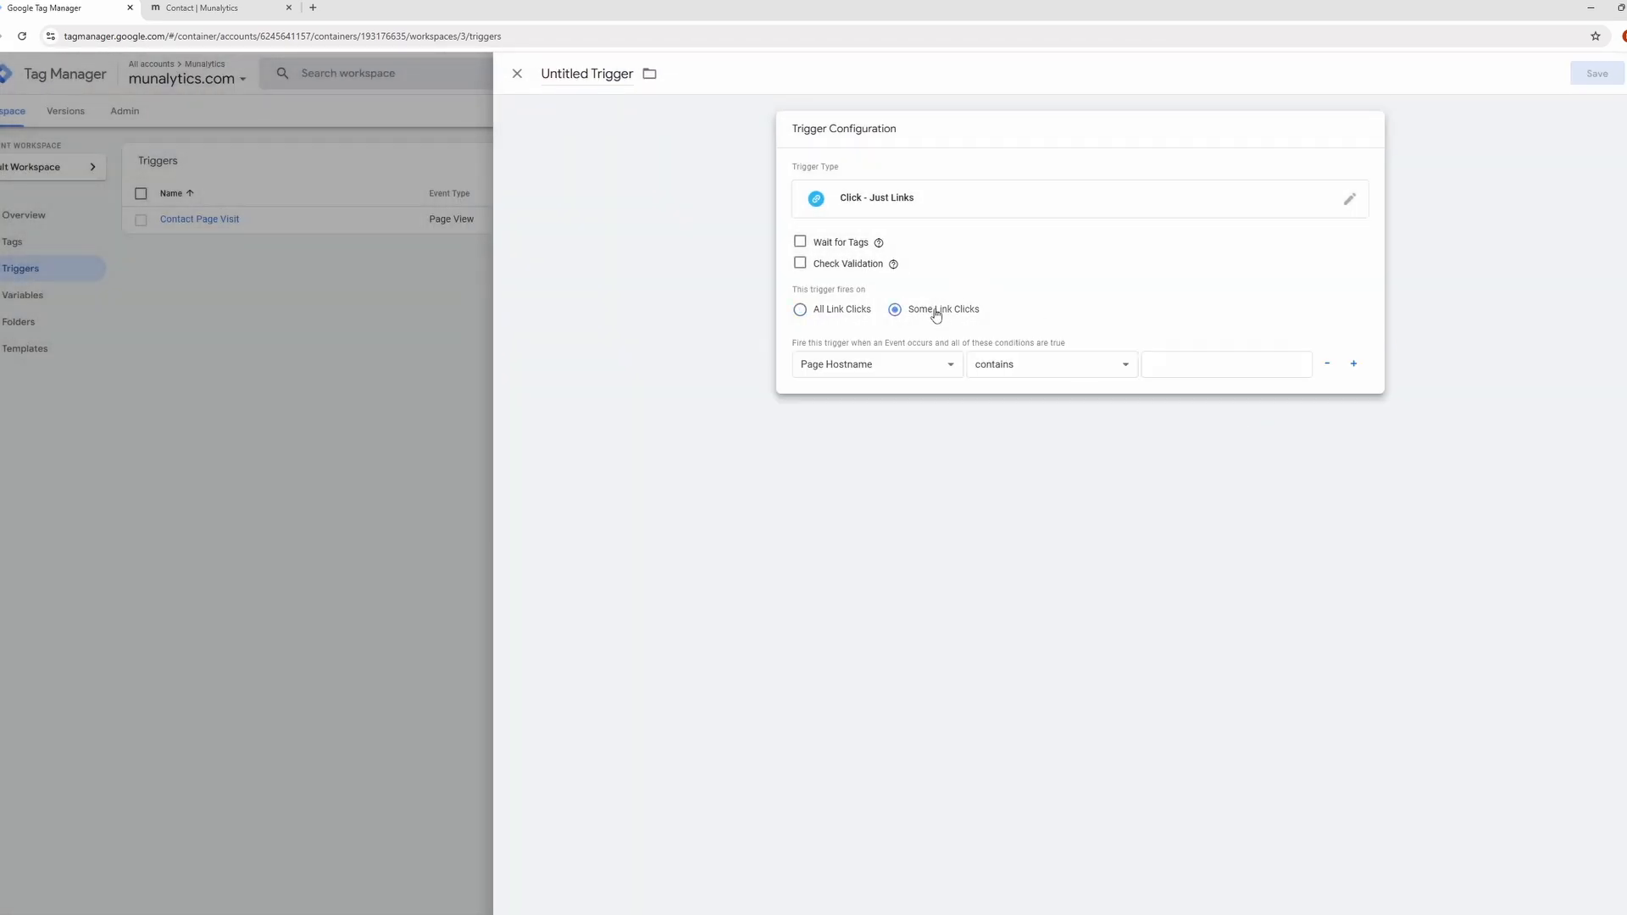
Enable the built-in Click URL variable and set the firing condition to Click URL contains tel:.
{"action": "left_click", "coordinate": [917, 373]}
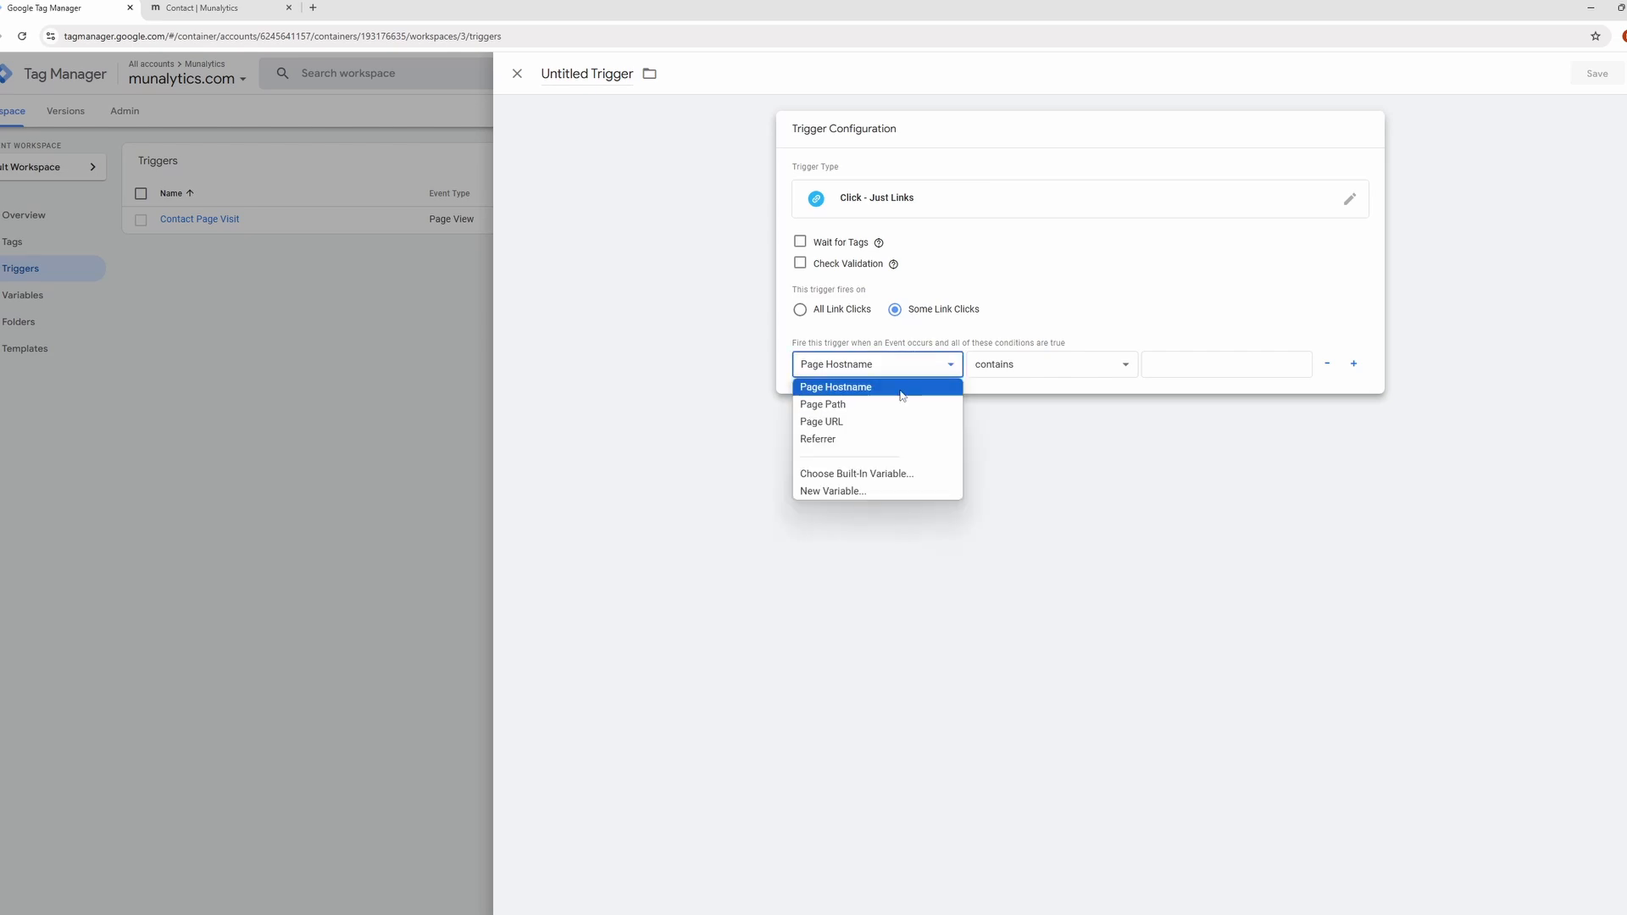
{"action": "left_click", "coordinate": [918, 482]}
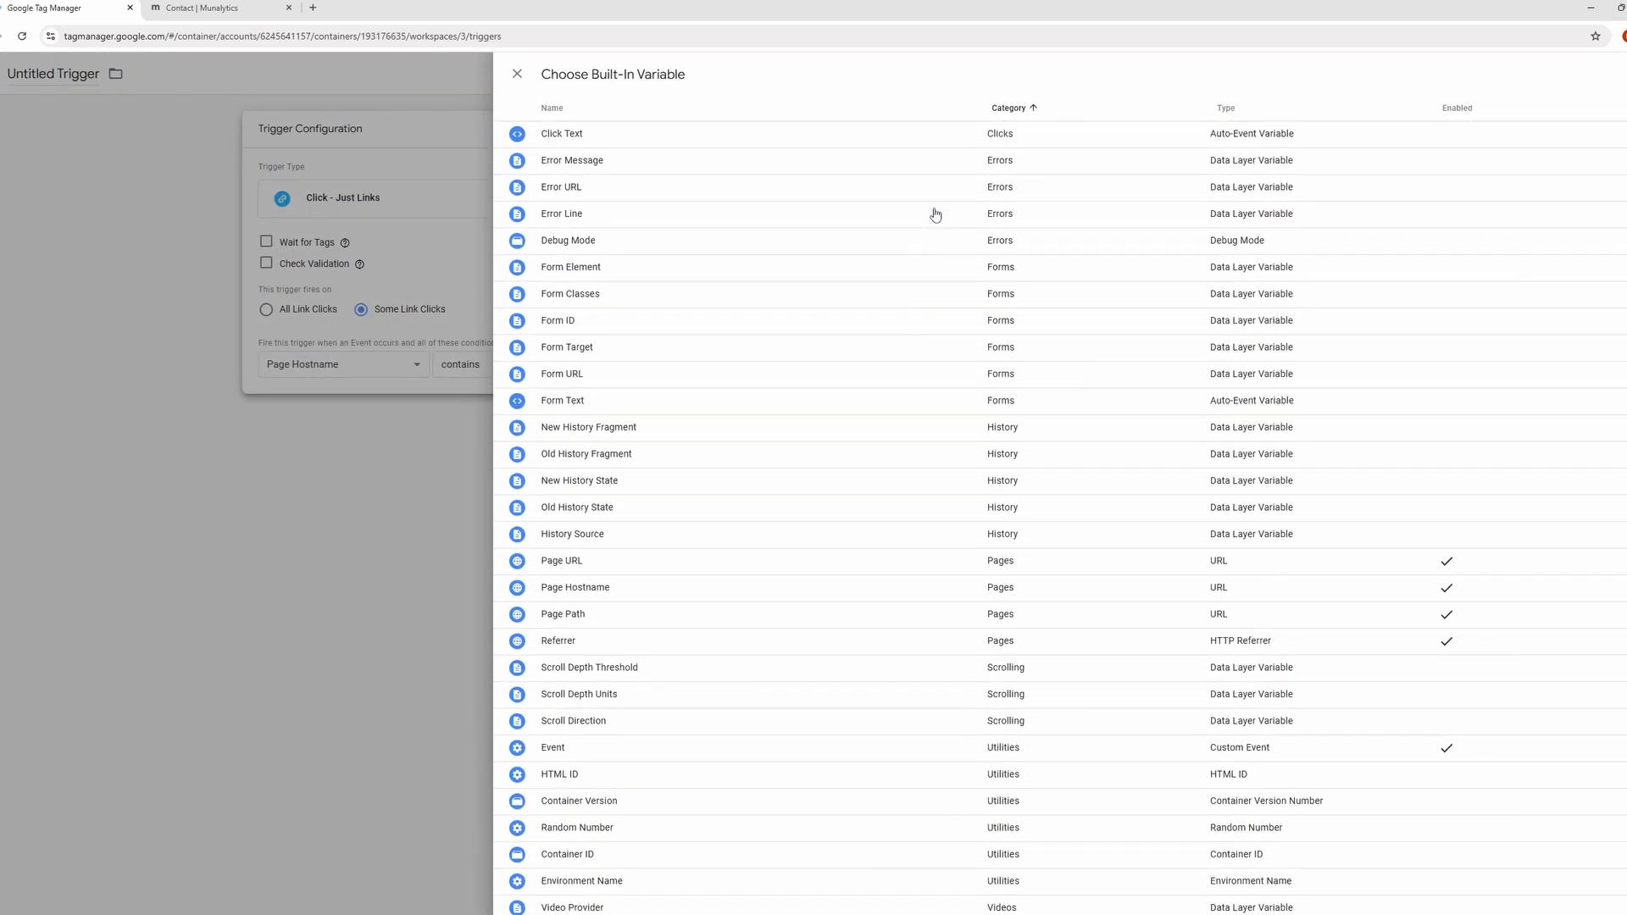
{"action": "scroll", "coordinate": [936, 215], "scroll_direction": "up", "scroll_amount": 3}
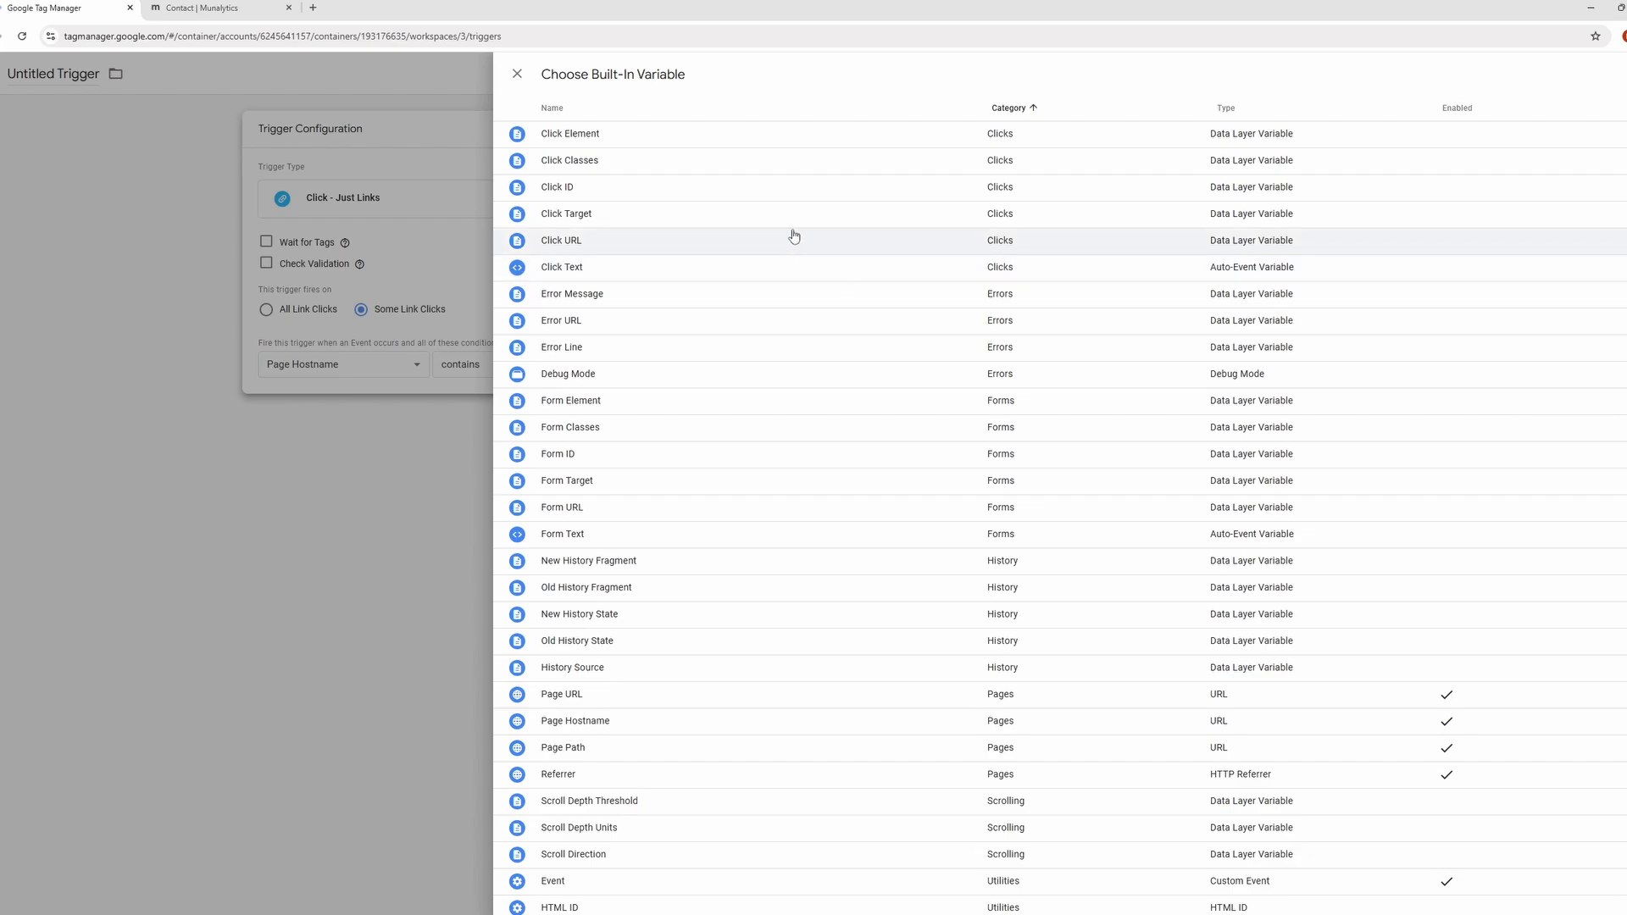
{"action": "left_click", "coordinate": [566, 246]}
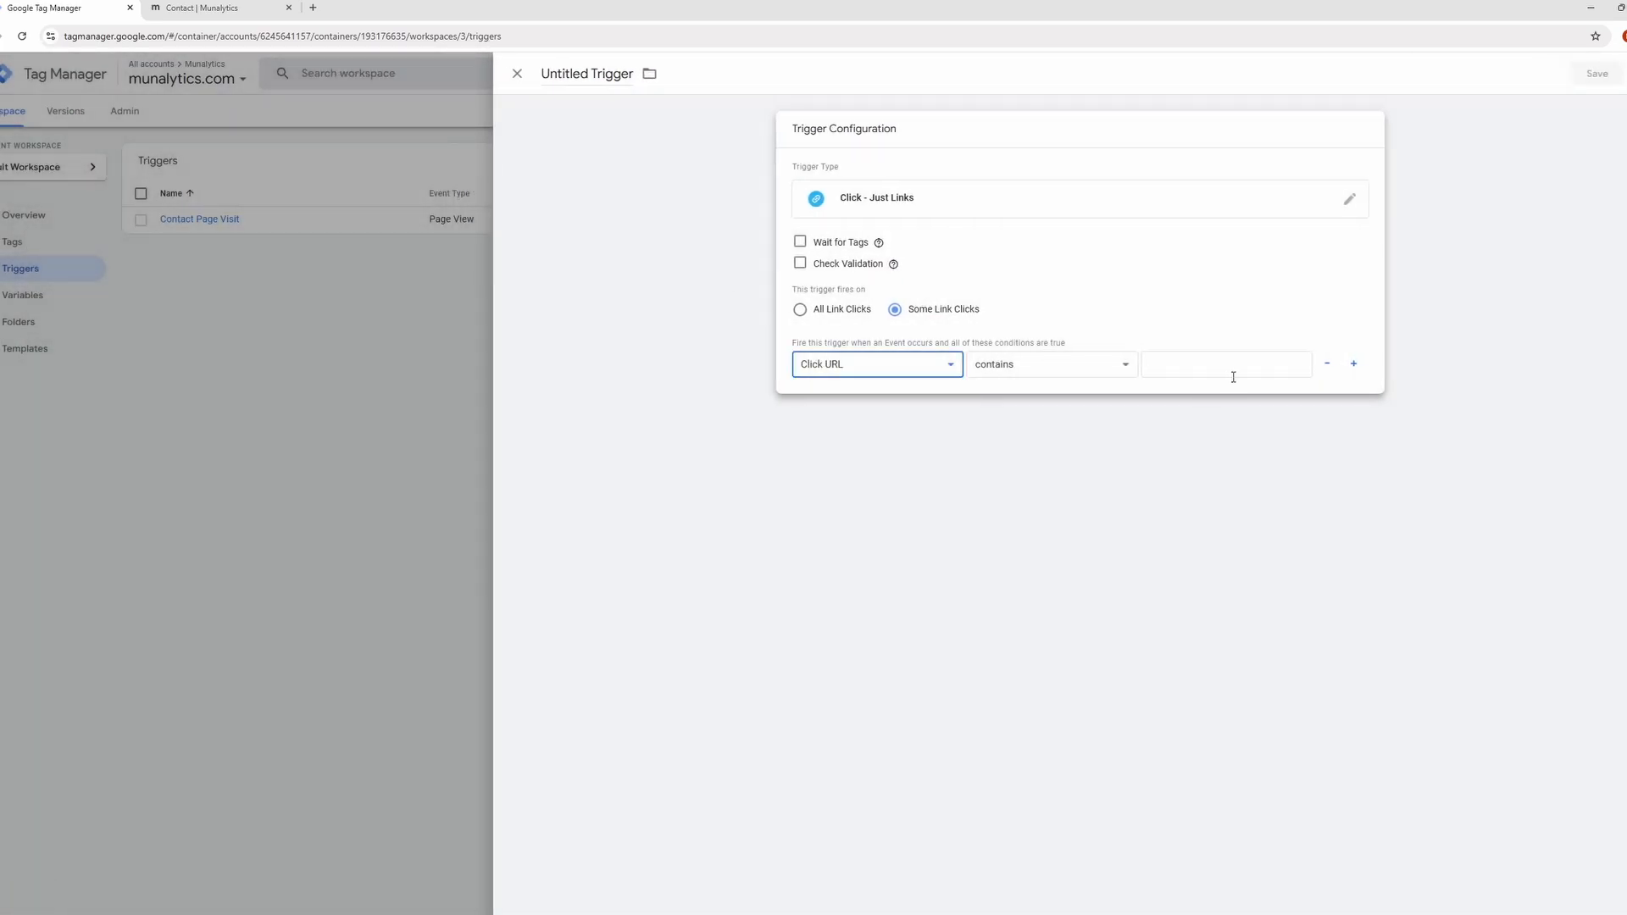
{"action": "left_click", "coordinate": [1232, 377]}
{"action": "type", "text": "tel:"}
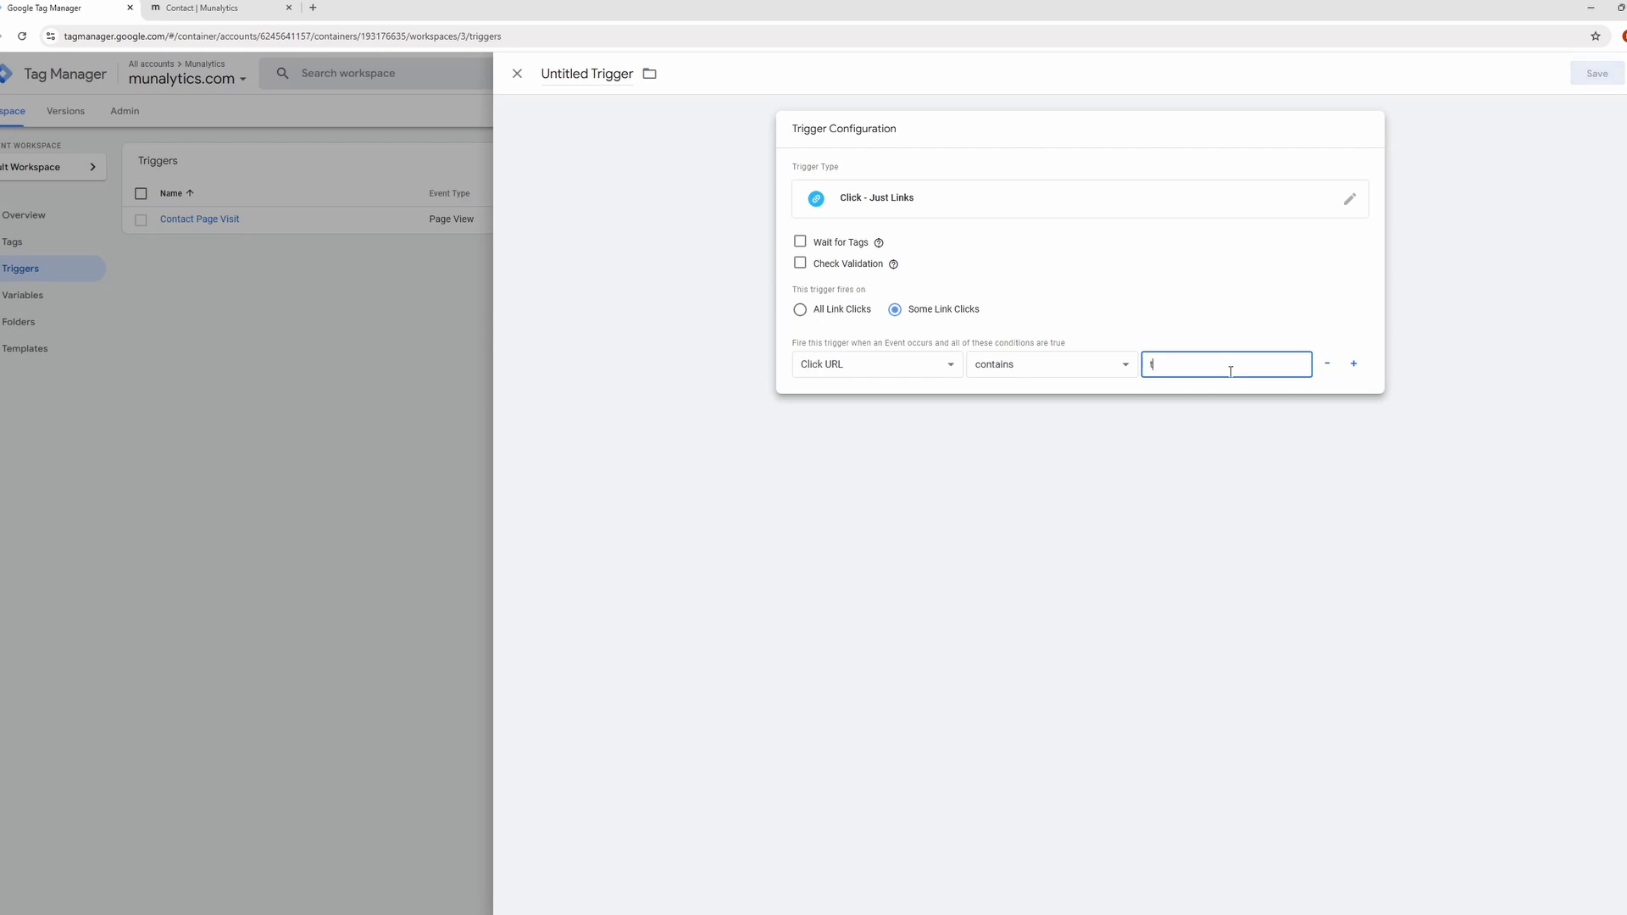
Name the link click trigger "Phone Call Click" and save it.
{"action": "left_click", "coordinate": [598, 76]}
{"action": "type", "text": "Phone Call Click"}
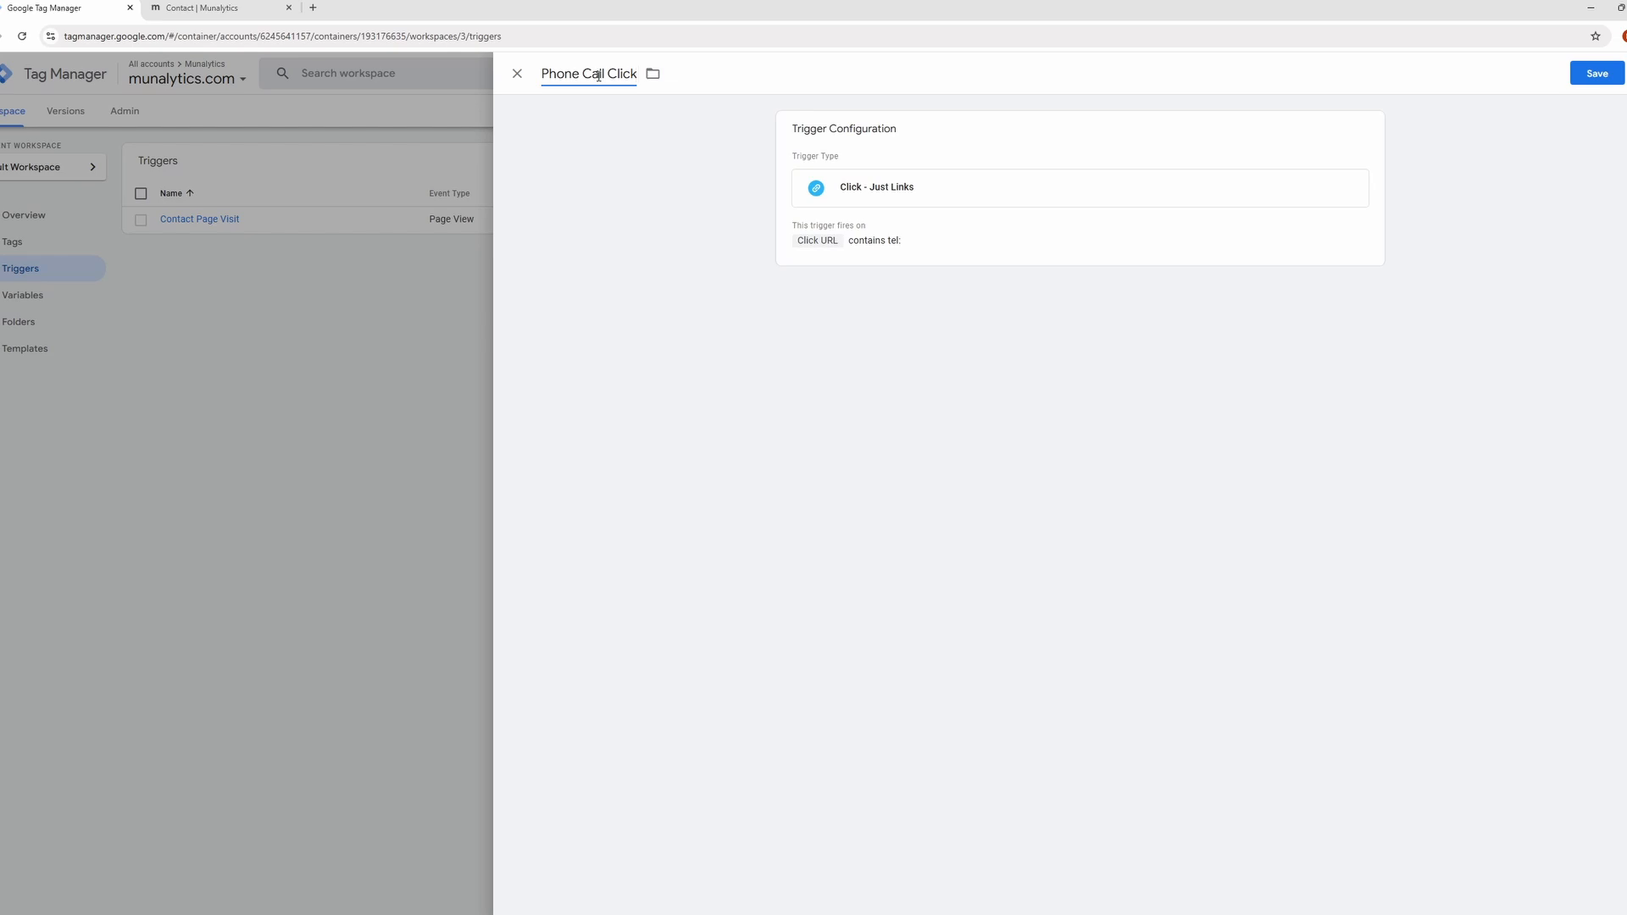
{"action": "left_click", "coordinate": [1597, 73]}
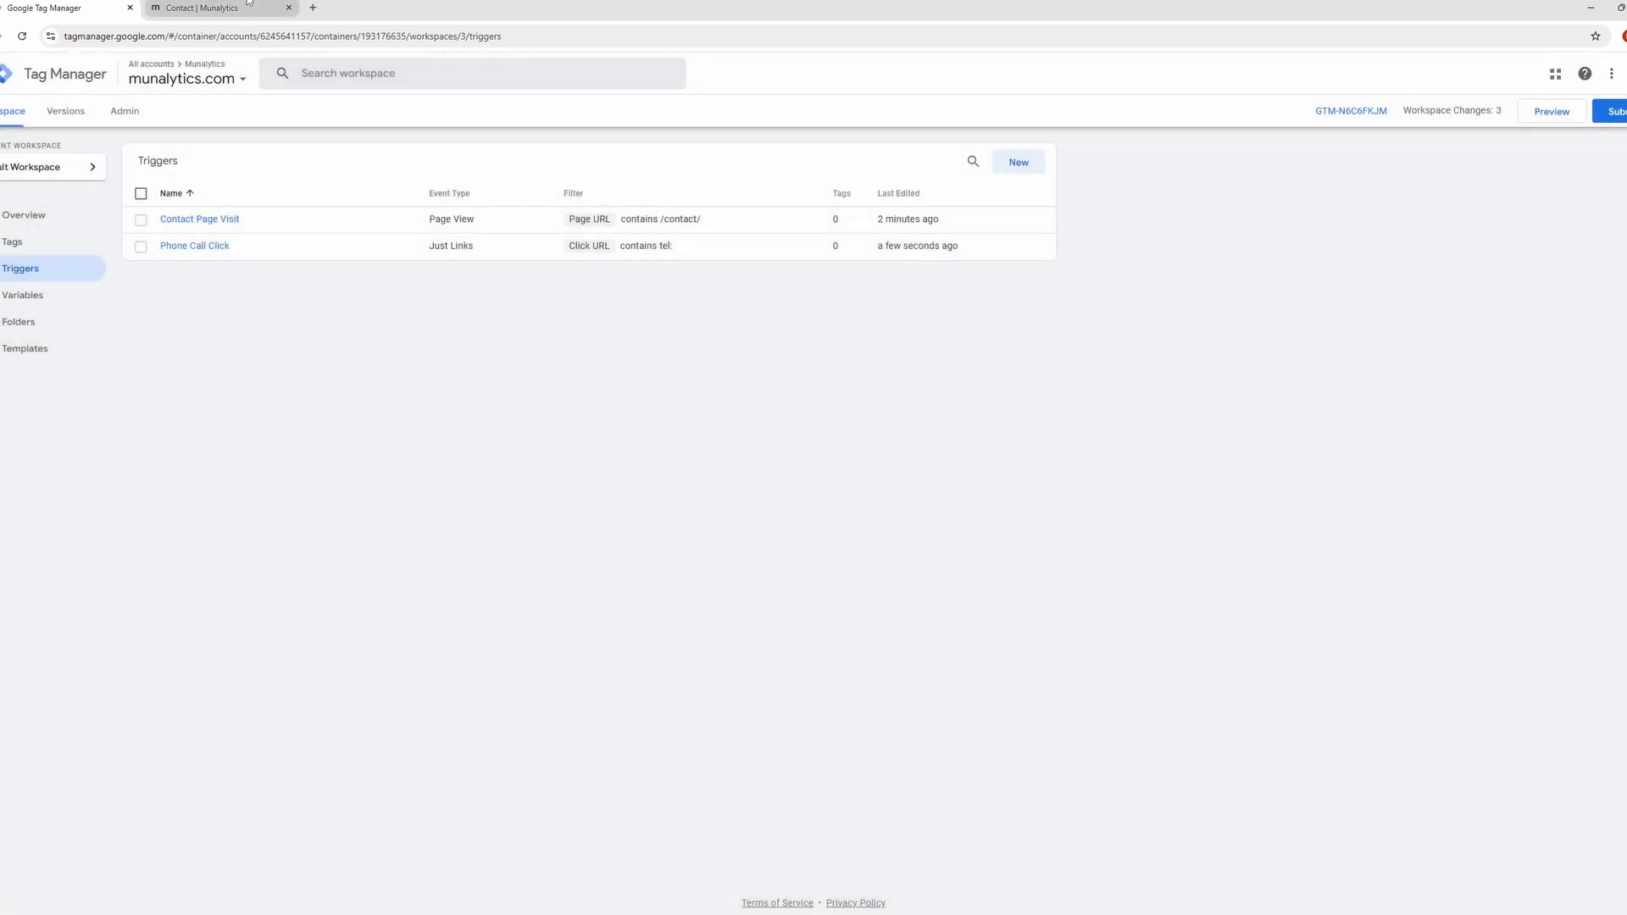
Return to the contact page and examine the phone number link's href in the page's HTML.
{"action": "left_click", "coordinate": [203, 9]}
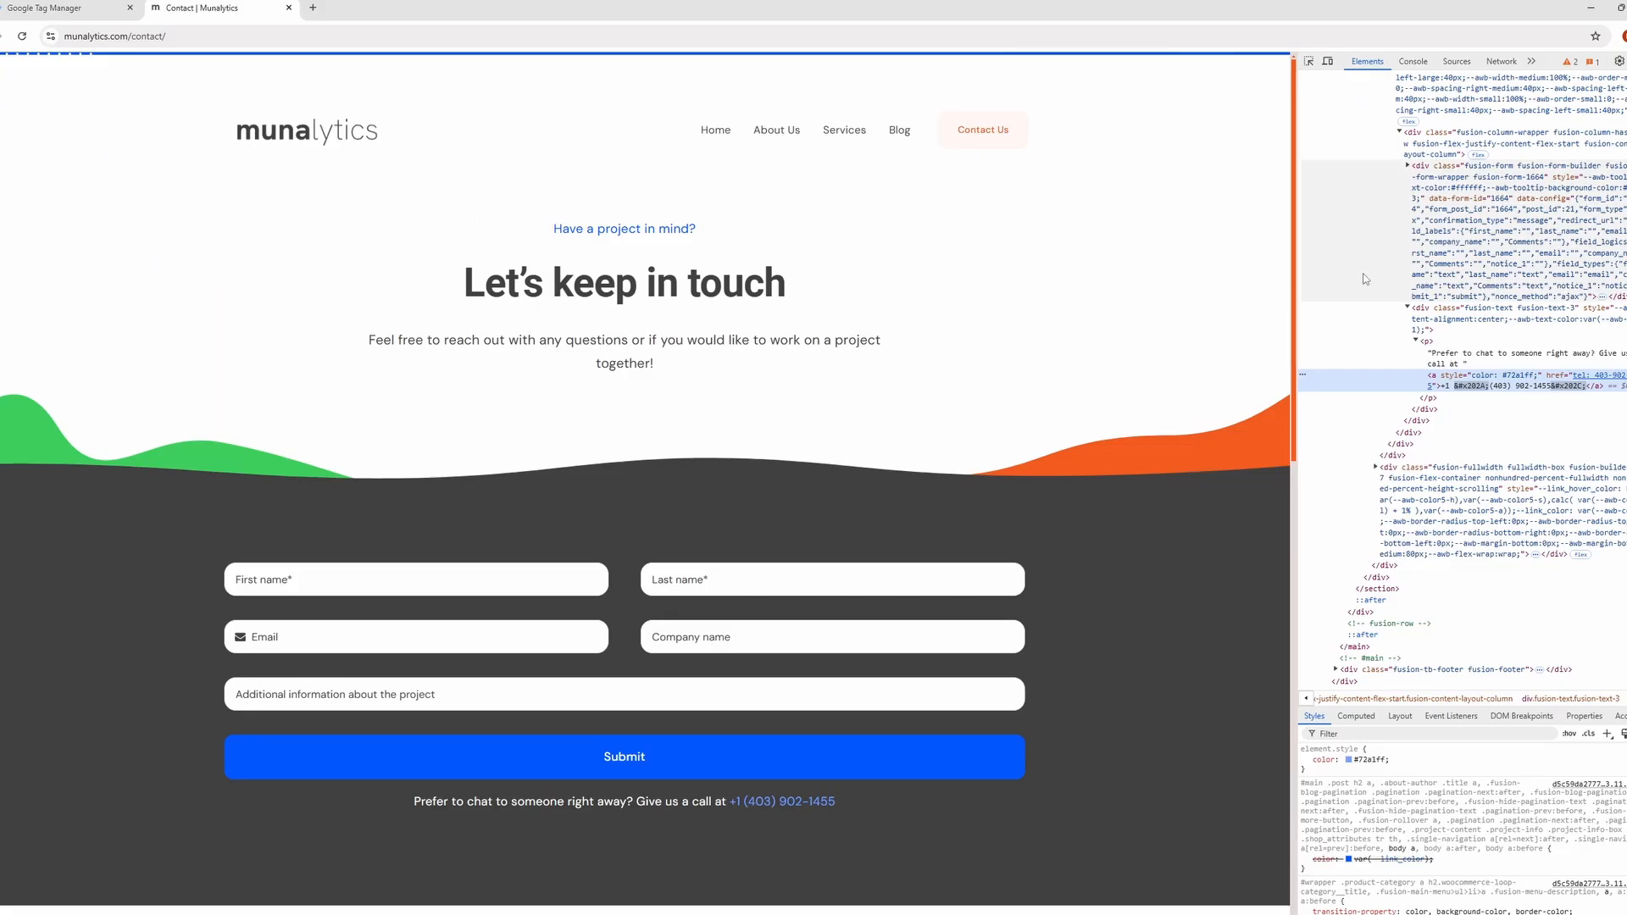
{"action": "scroll", "coordinate": [1377, 408], "scroll_direction": "up", "scroll_amount": 4}
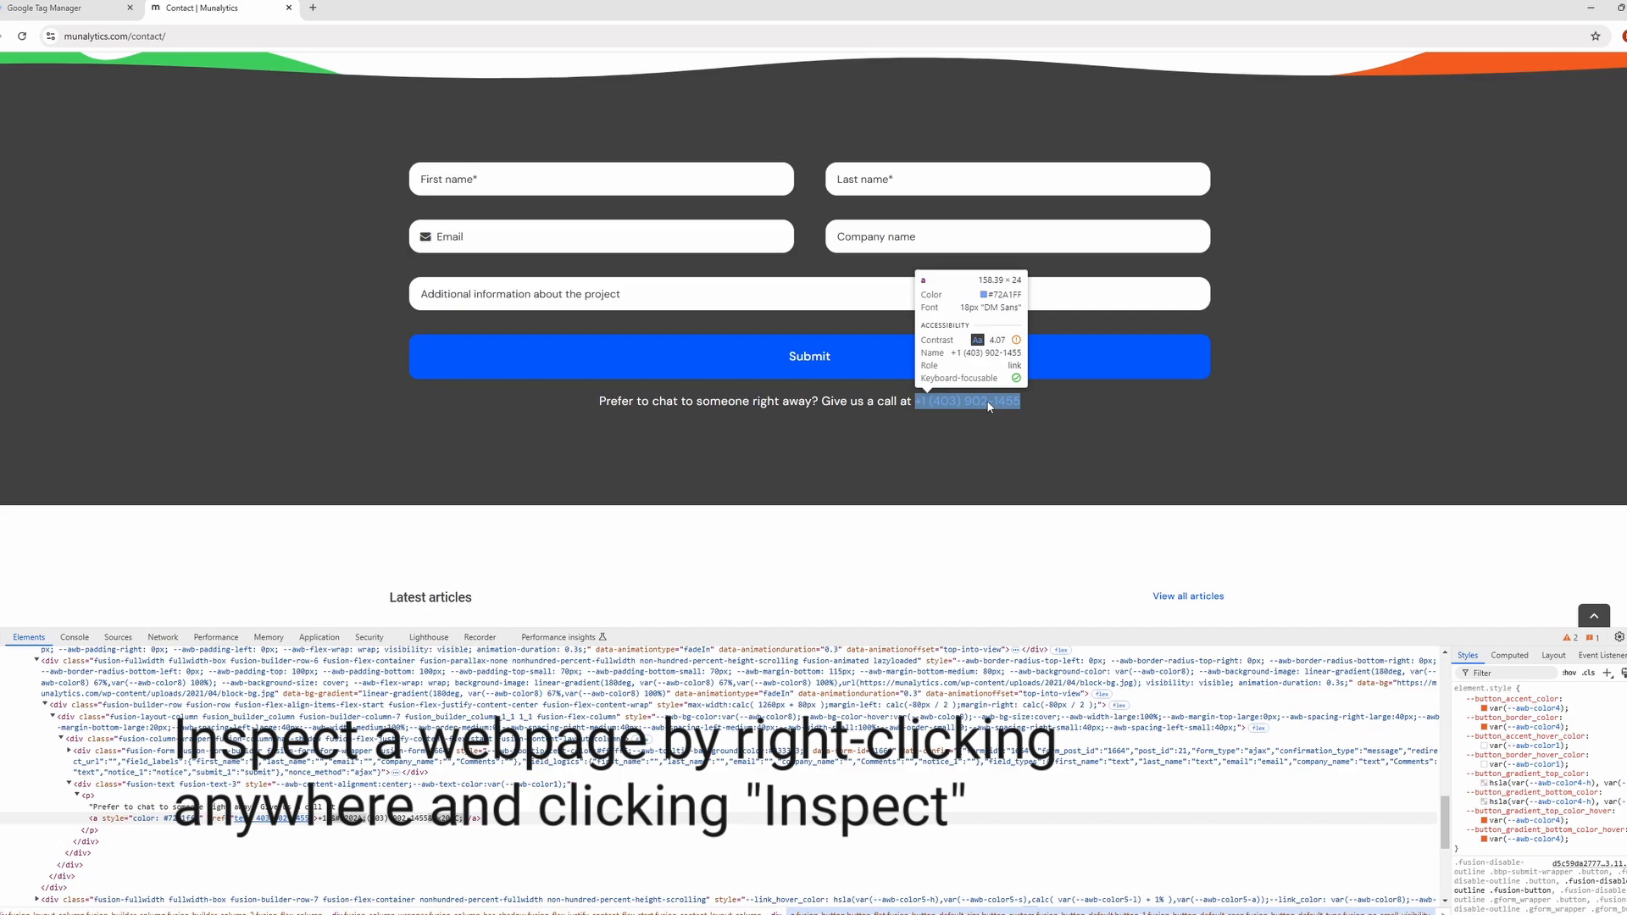
{"action": "left_click", "coordinate": [986, 400]}
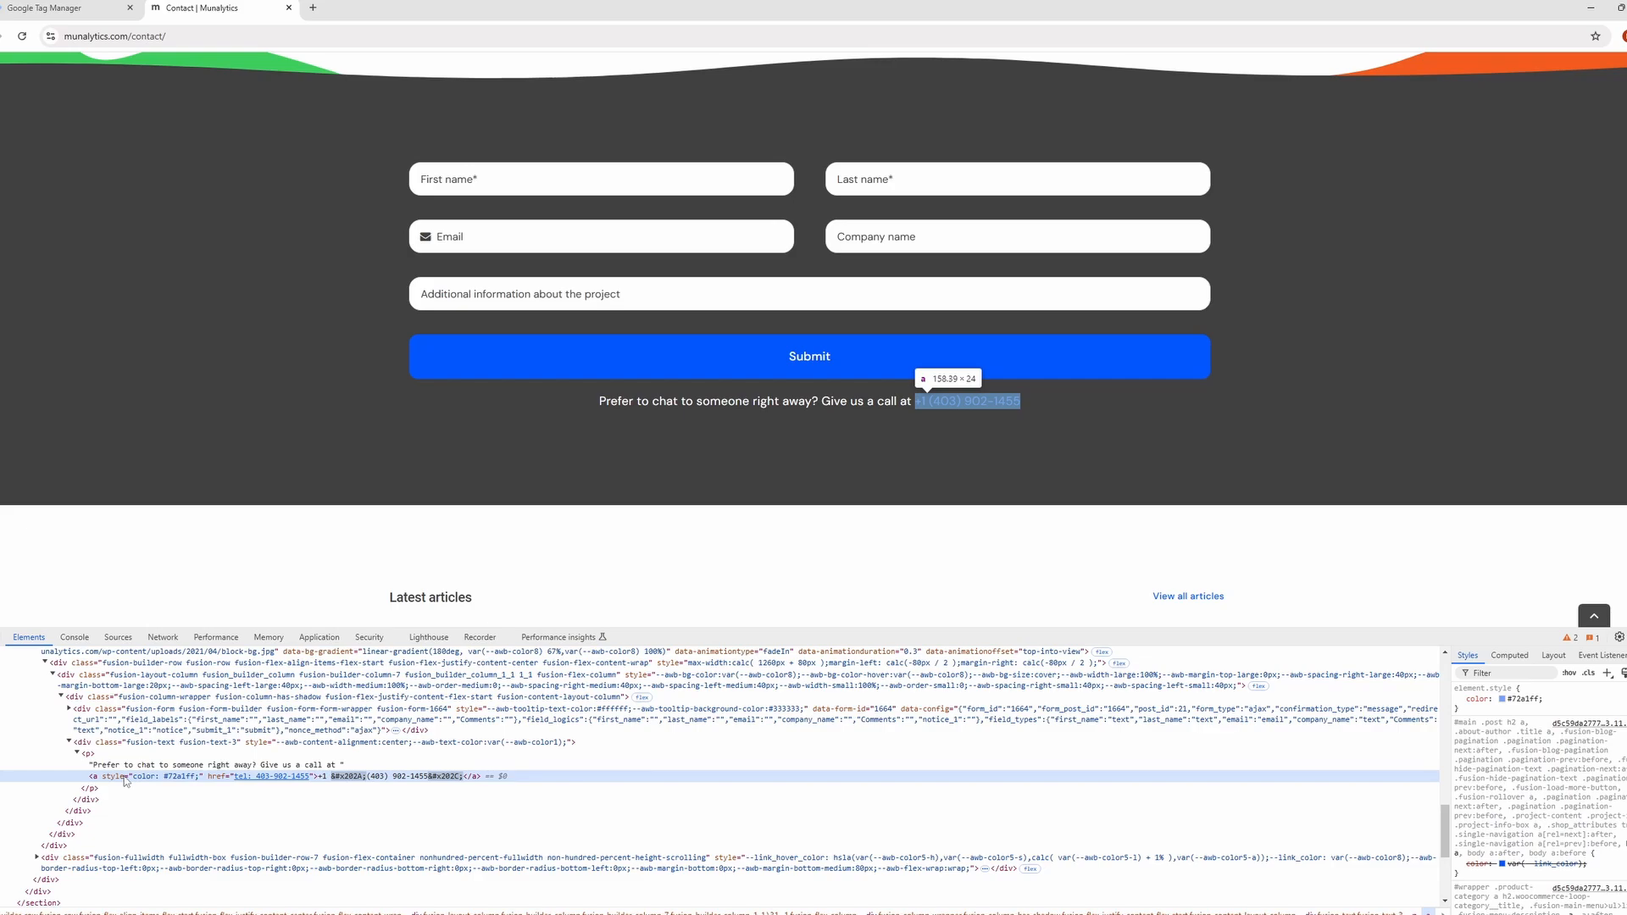
Inspect the Contact Us button in the page header and examine its class attribute in the HTML.
{"action": "key", "text": "ctrl+shift+c"}
{"action": "scroll", "coordinate": [1184, 125], "scroll_direction": "up", "scroll_amount": 5}
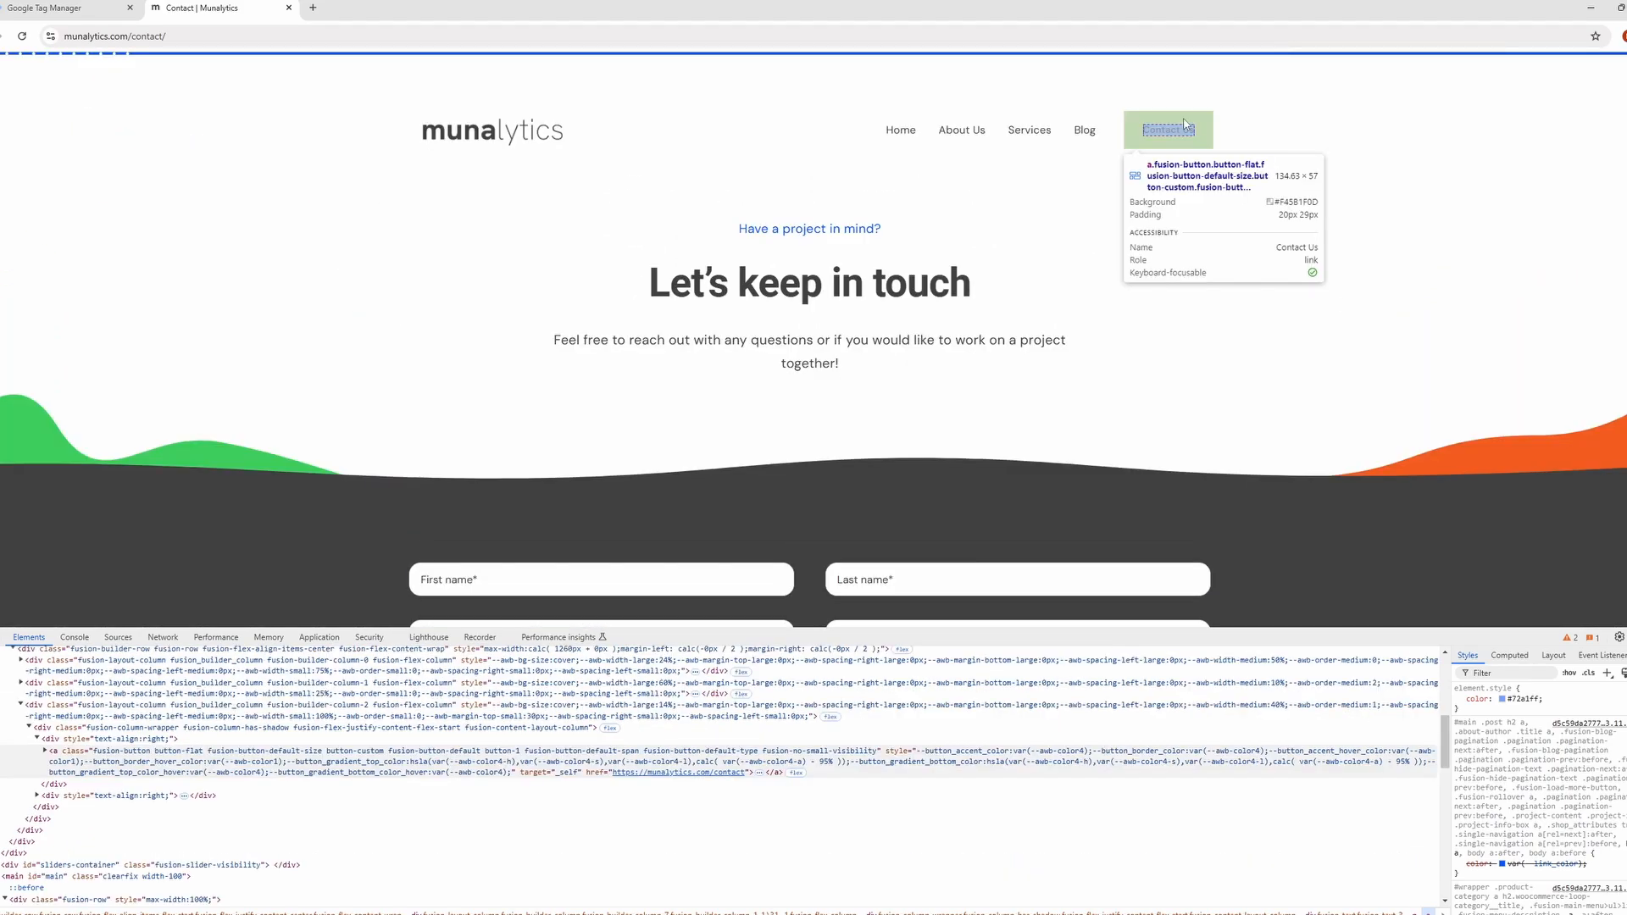
{"action": "left_click", "coordinate": [1184, 125]}
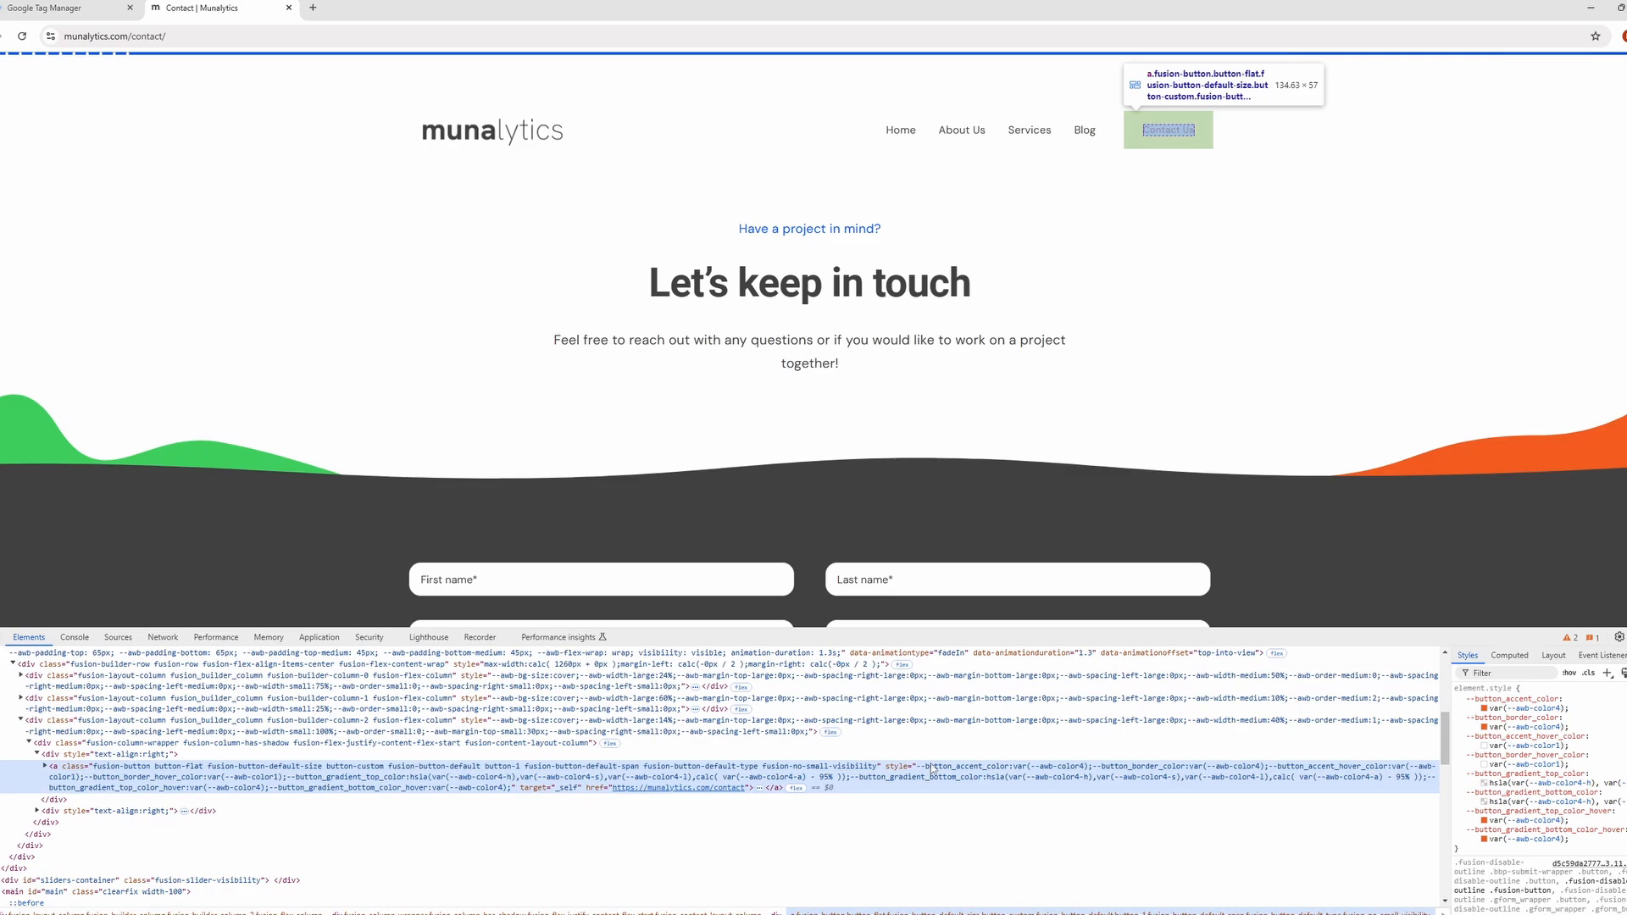
{"action": "double_click", "coordinate": [410, 767]}
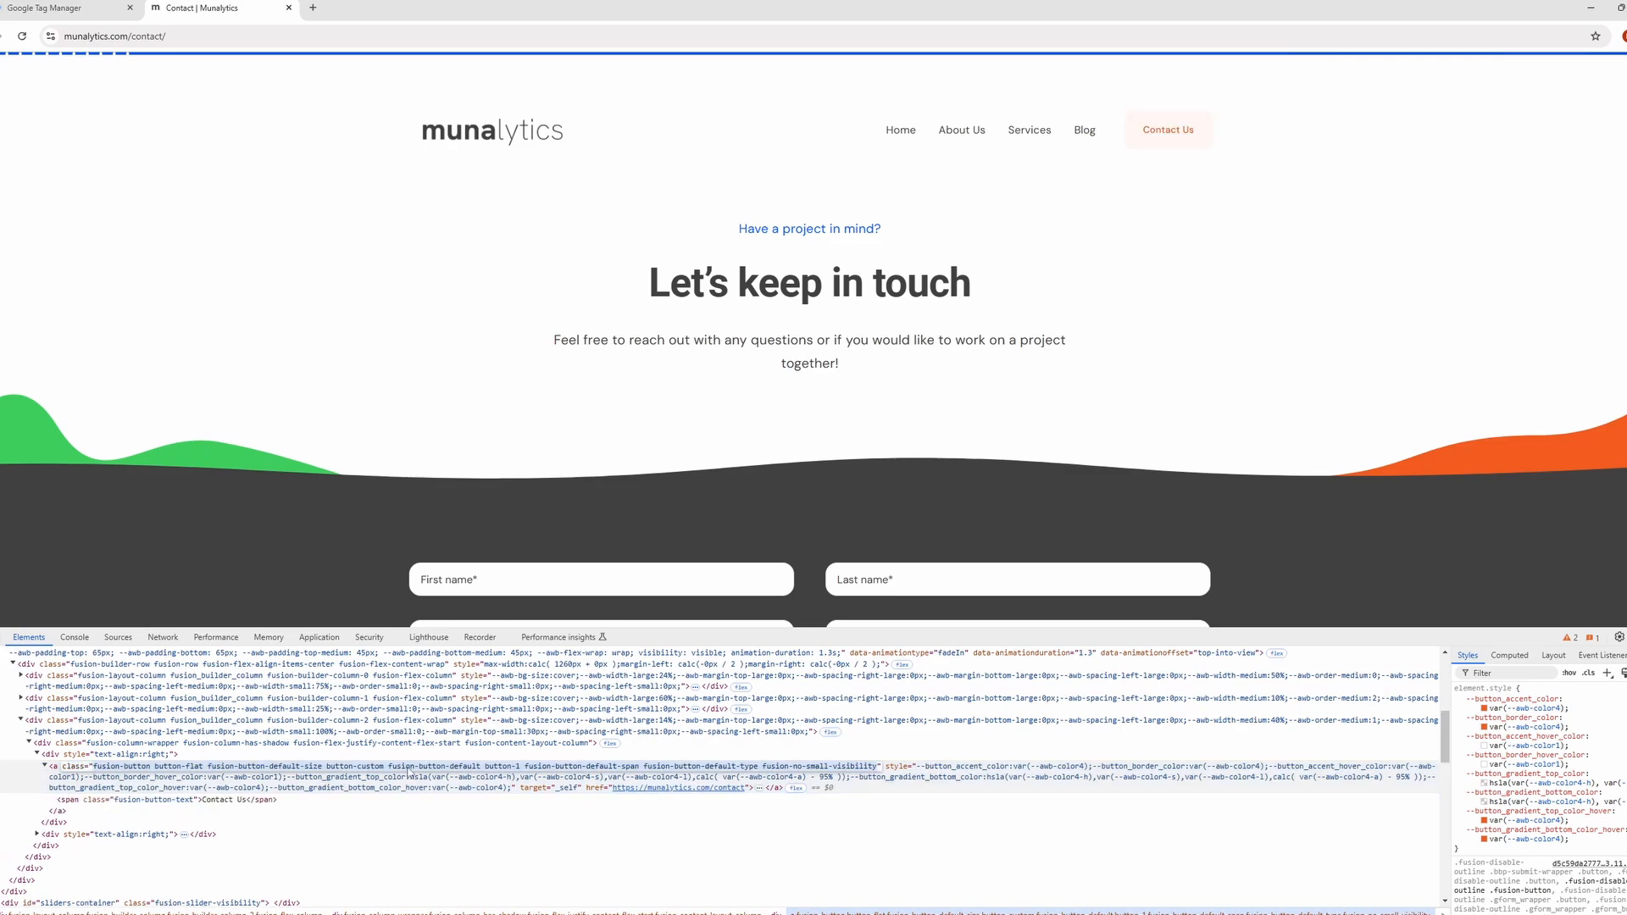
{"action": "left_click", "coordinate": [384, 782]}
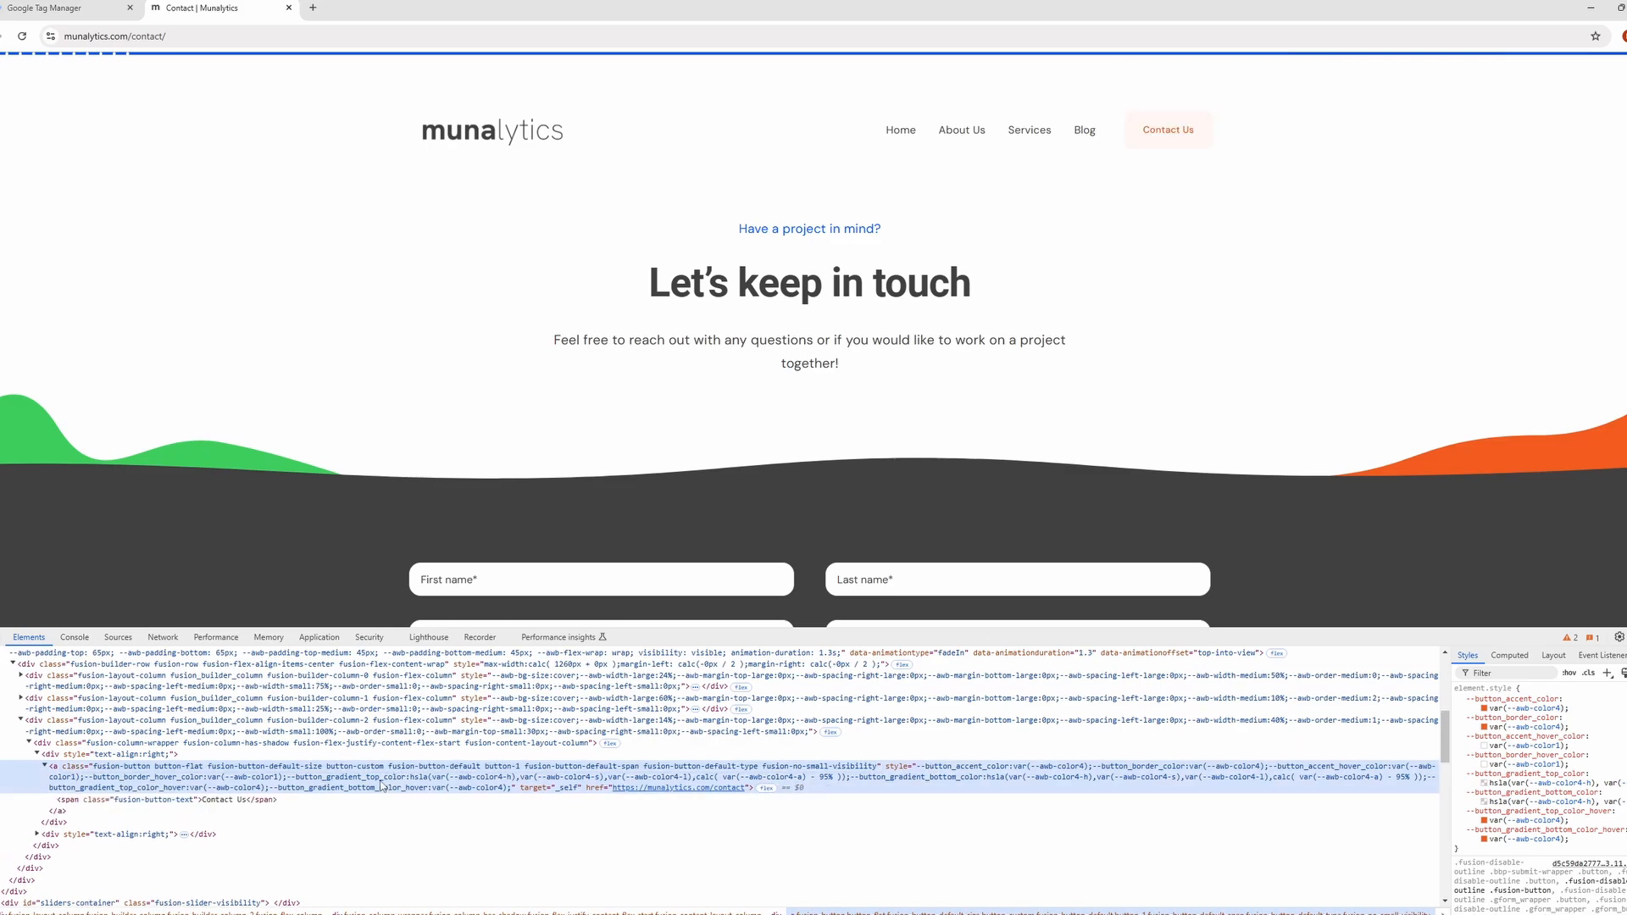
Return to Google Tag Manager and create a new trigger of type Click - All Elements.
{"action": "left_click", "coordinate": [47, 7]}
{"action": "left_click", "coordinate": [1019, 166]}
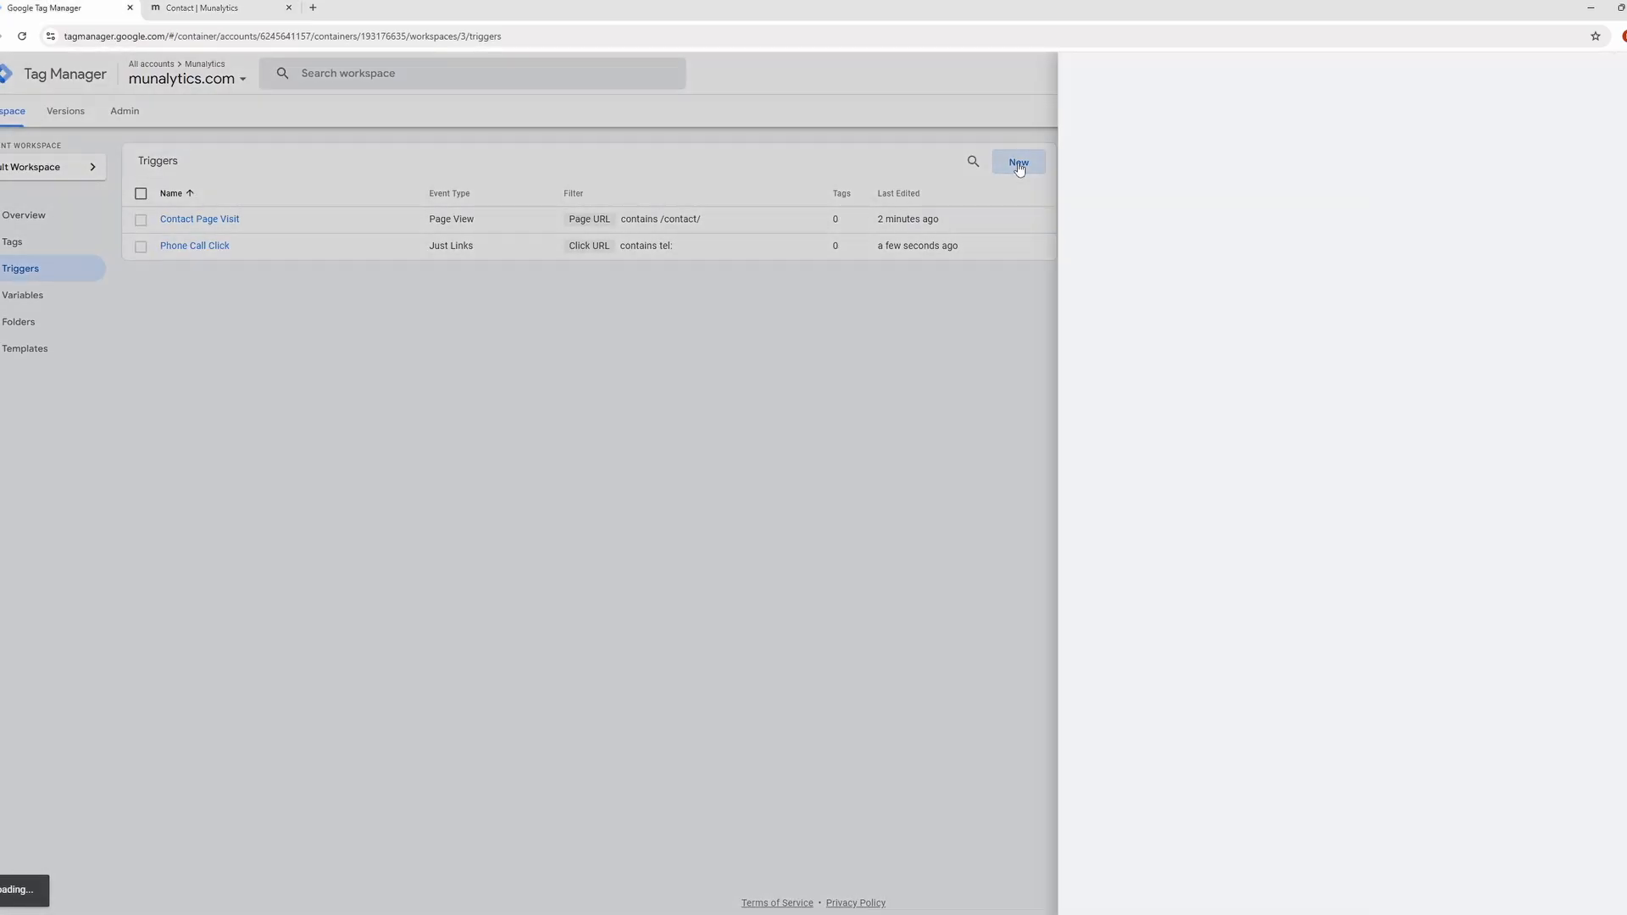
{"action": "left_click", "coordinate": [1002, 240]}
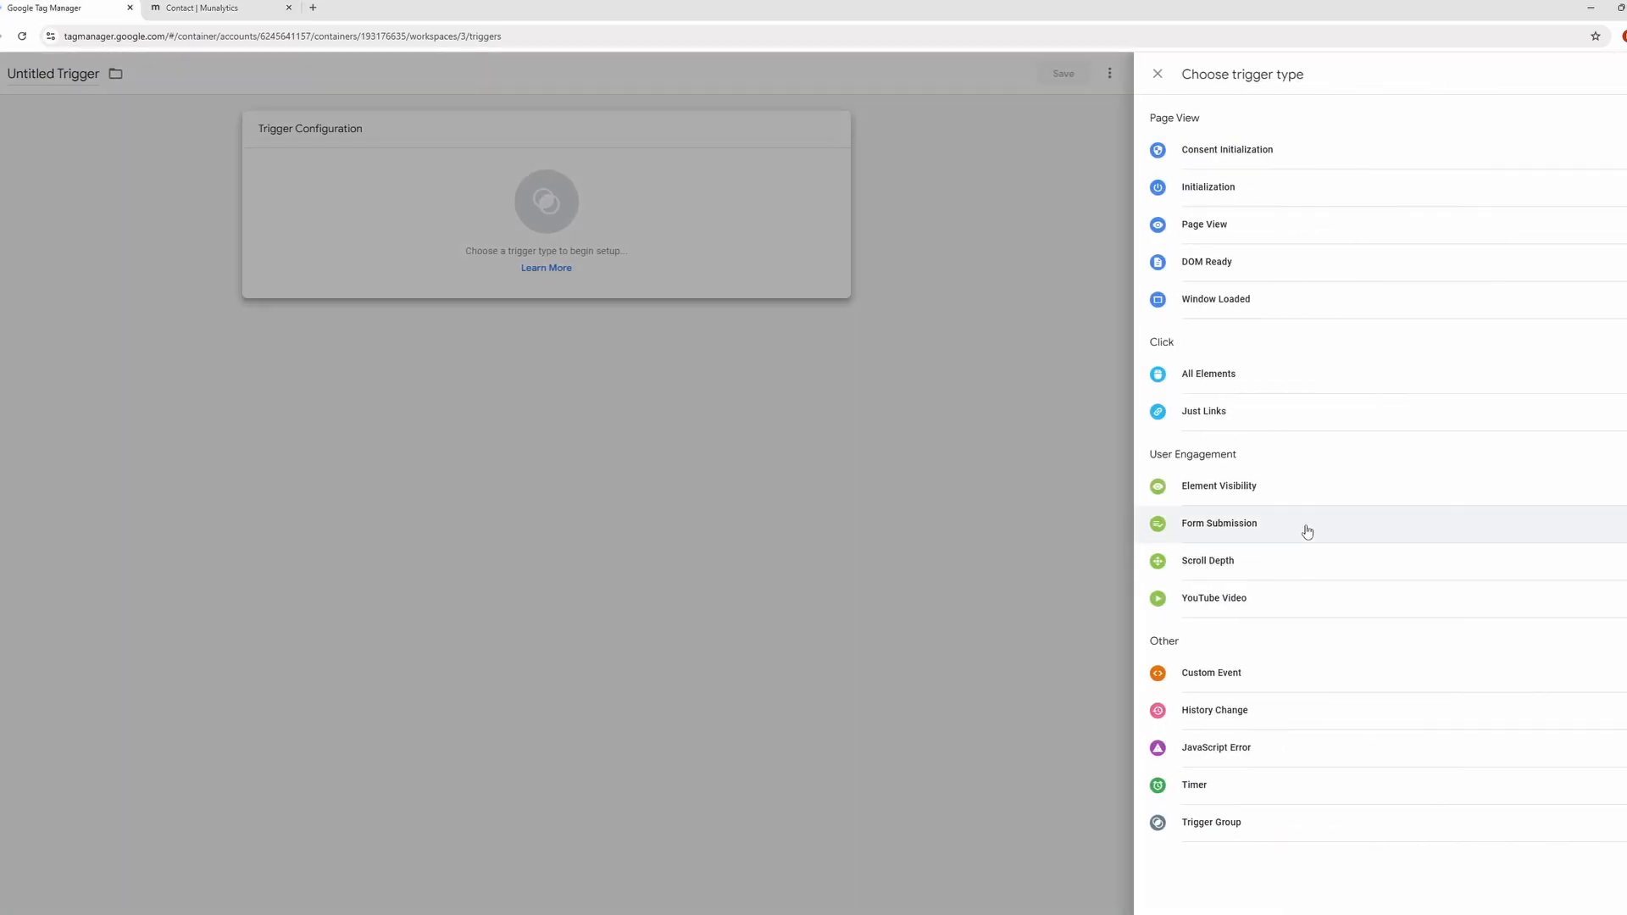
{"action": "left_click", "coordinate": [1303, 388]}
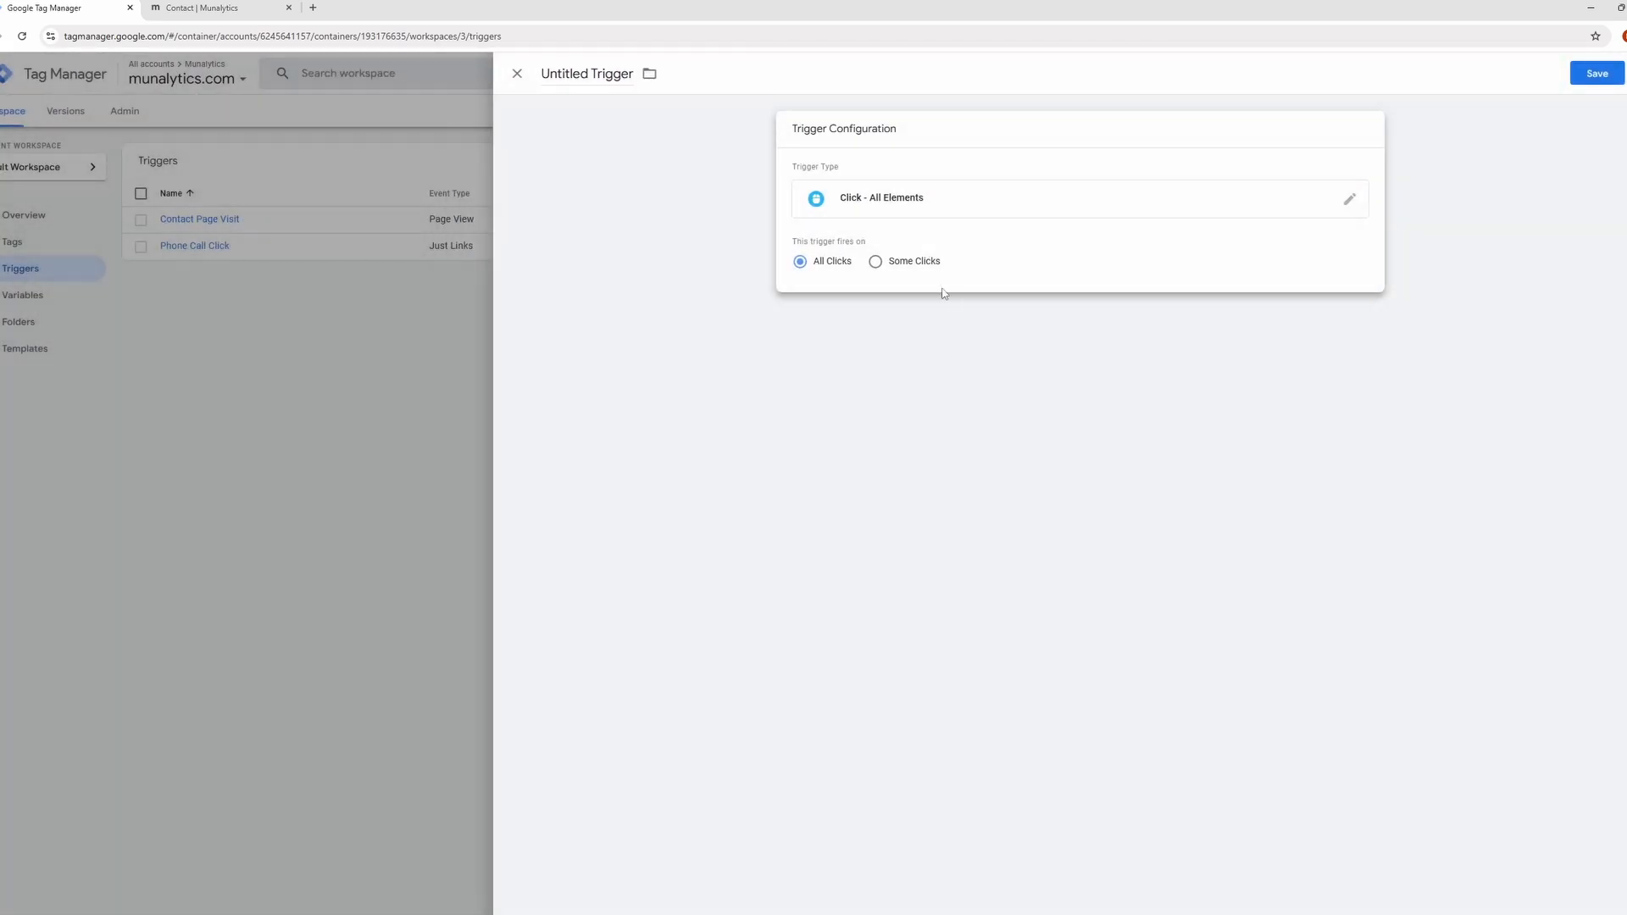
Enable the built-in Click Classes variable and fire on some clicks where Click Classes contains the Contact Us button's copied class string.
{"action": "left_click", "coordinate": [909, 264]}
{"action": "left_click", "coordinate": [917, 314]}
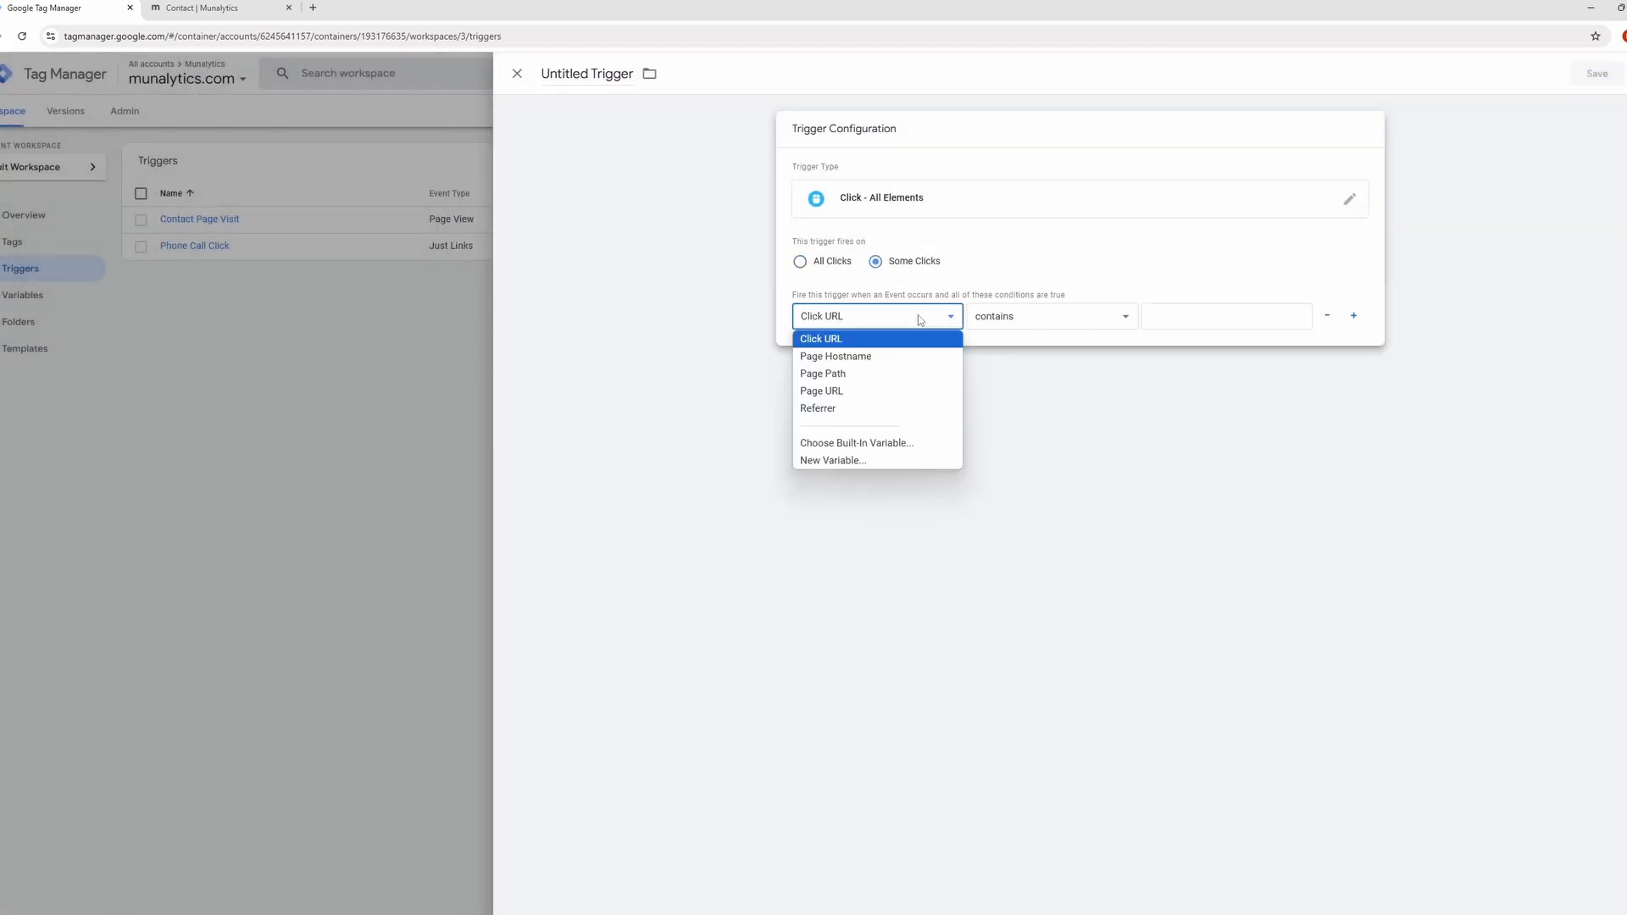
{"action": "left_click", "coordinate": [904, 446]}
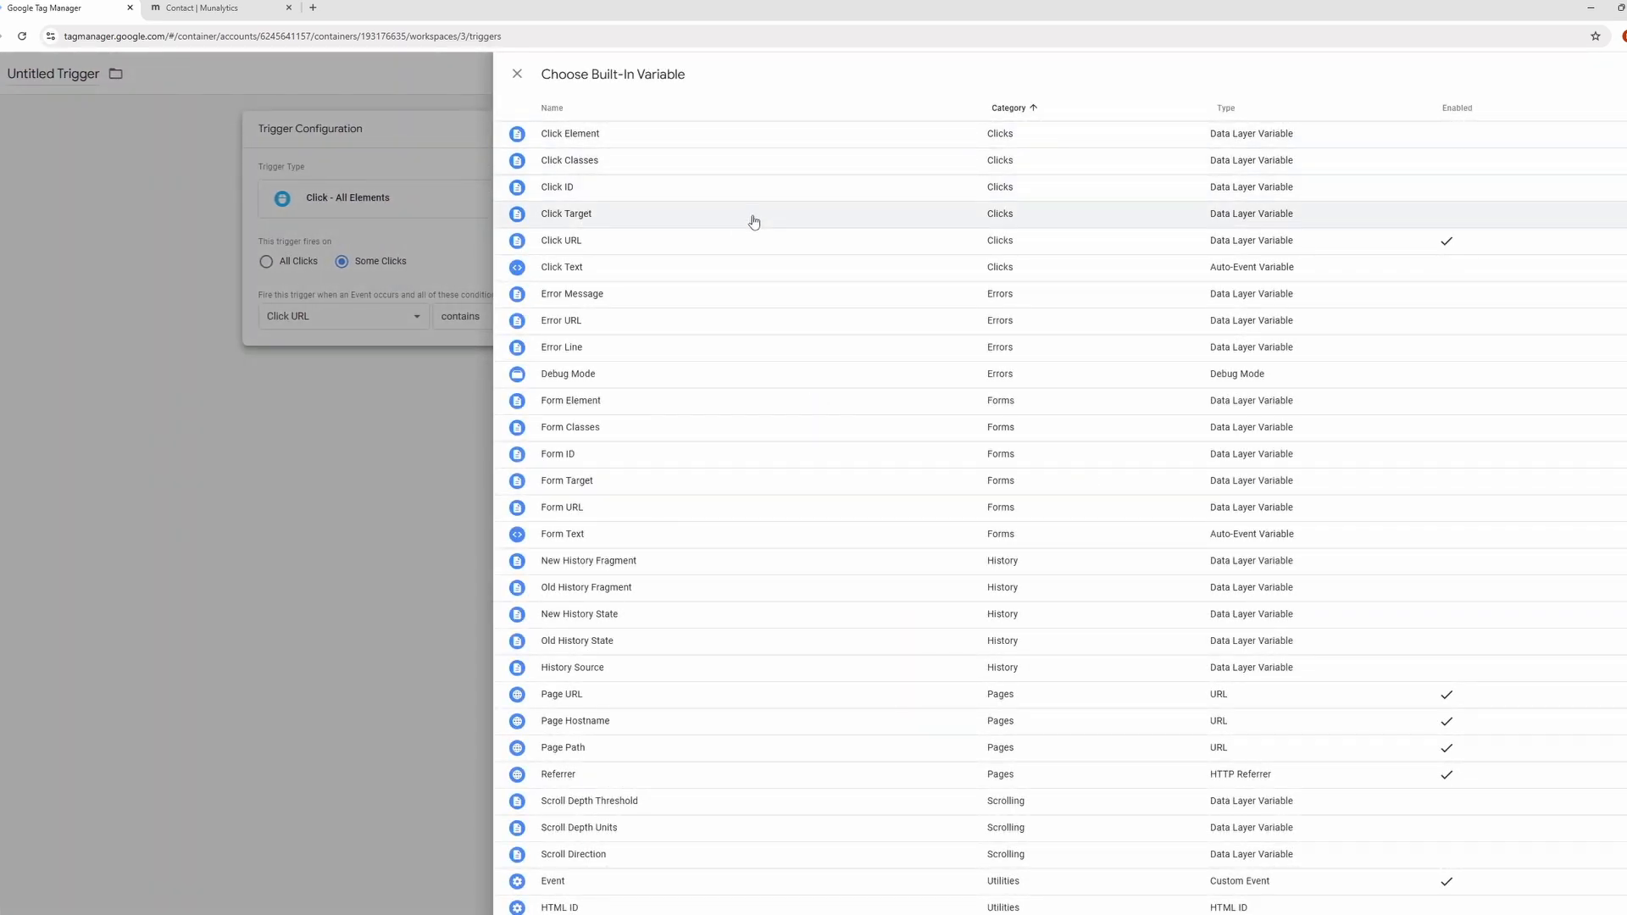
{"action": "left_click", "coordinate": [740, 169]}
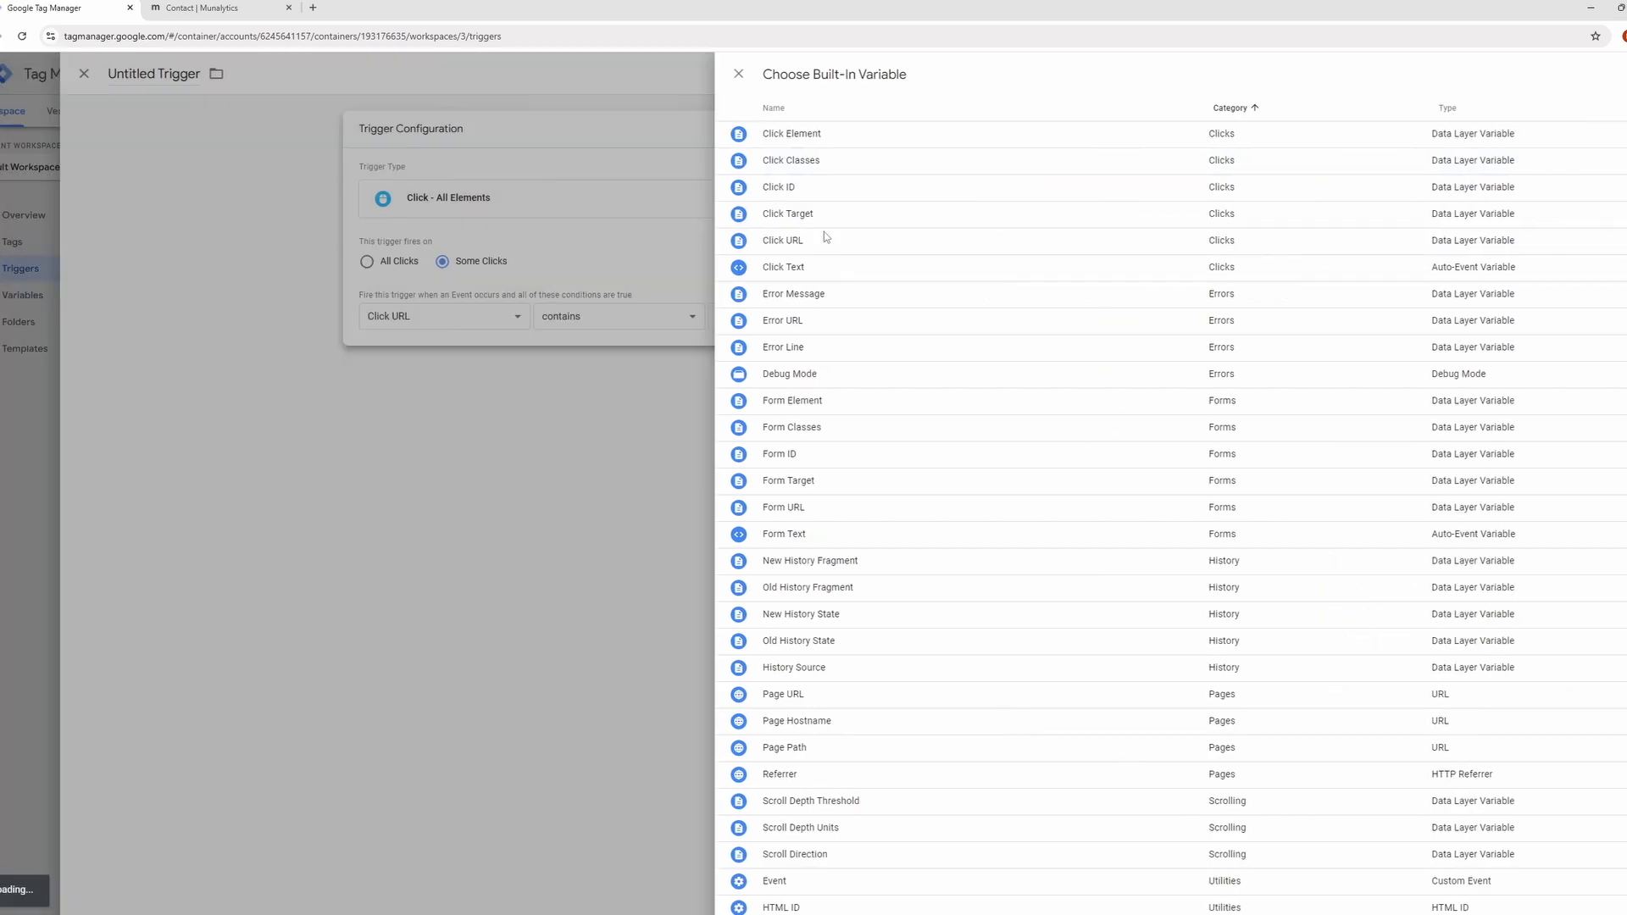
{"action": "left_click", "coordinate": [1172, 306]}
{"action": "key", "text": "ctrl+v"}
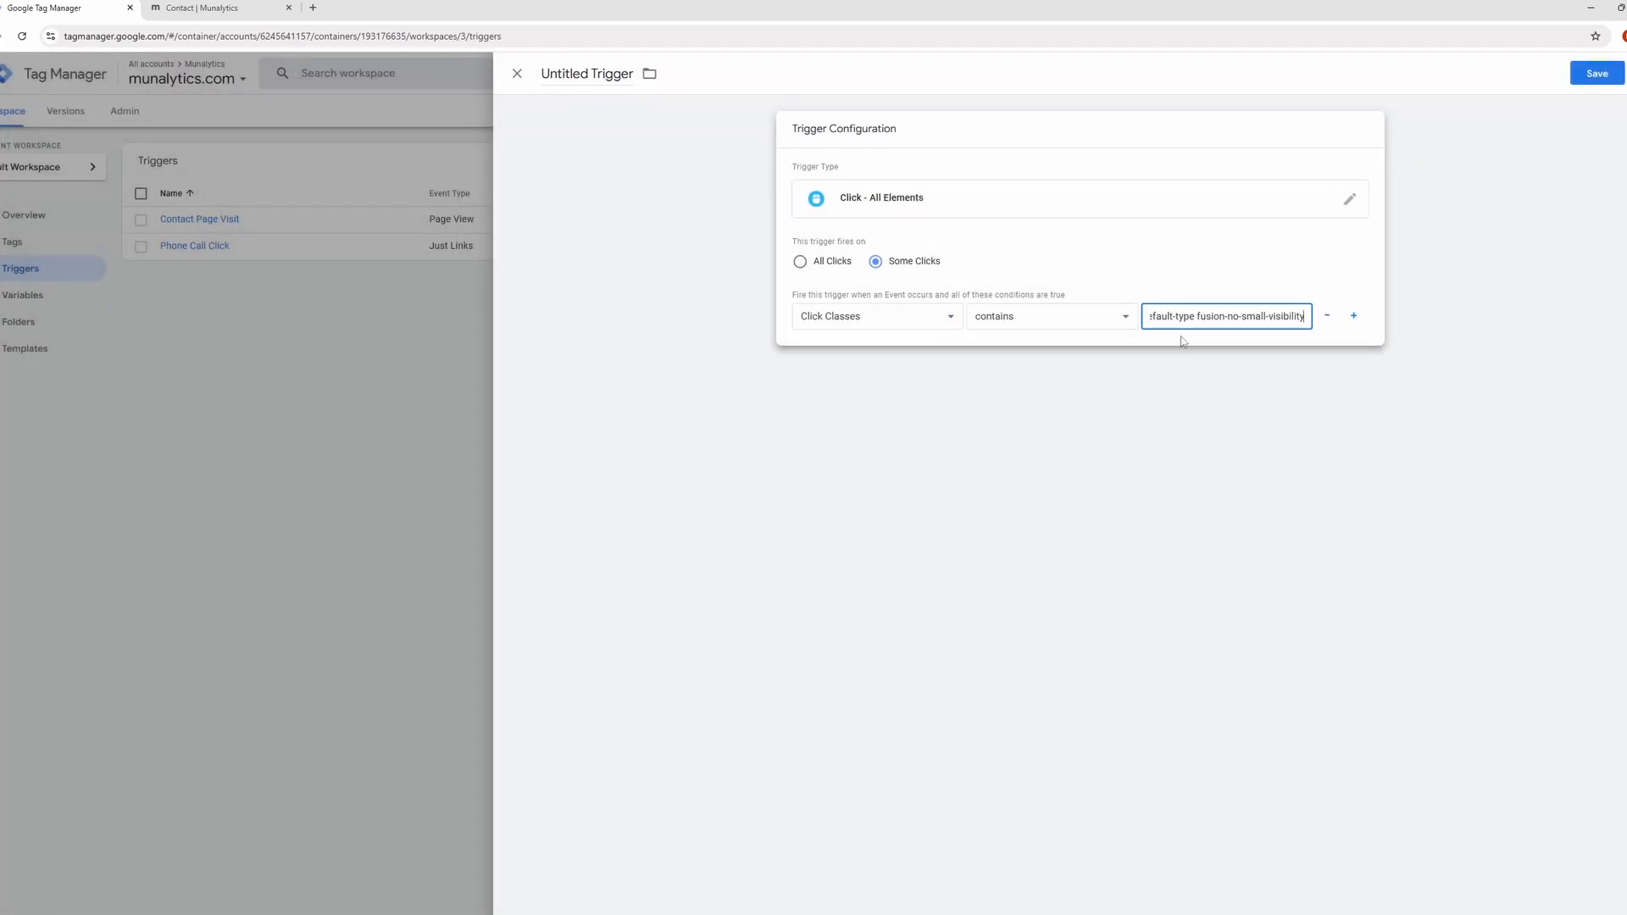
Name the click trigger "Contact Us Button" and save it.
{"action": "left_click", "coordinate": [585, 78]}
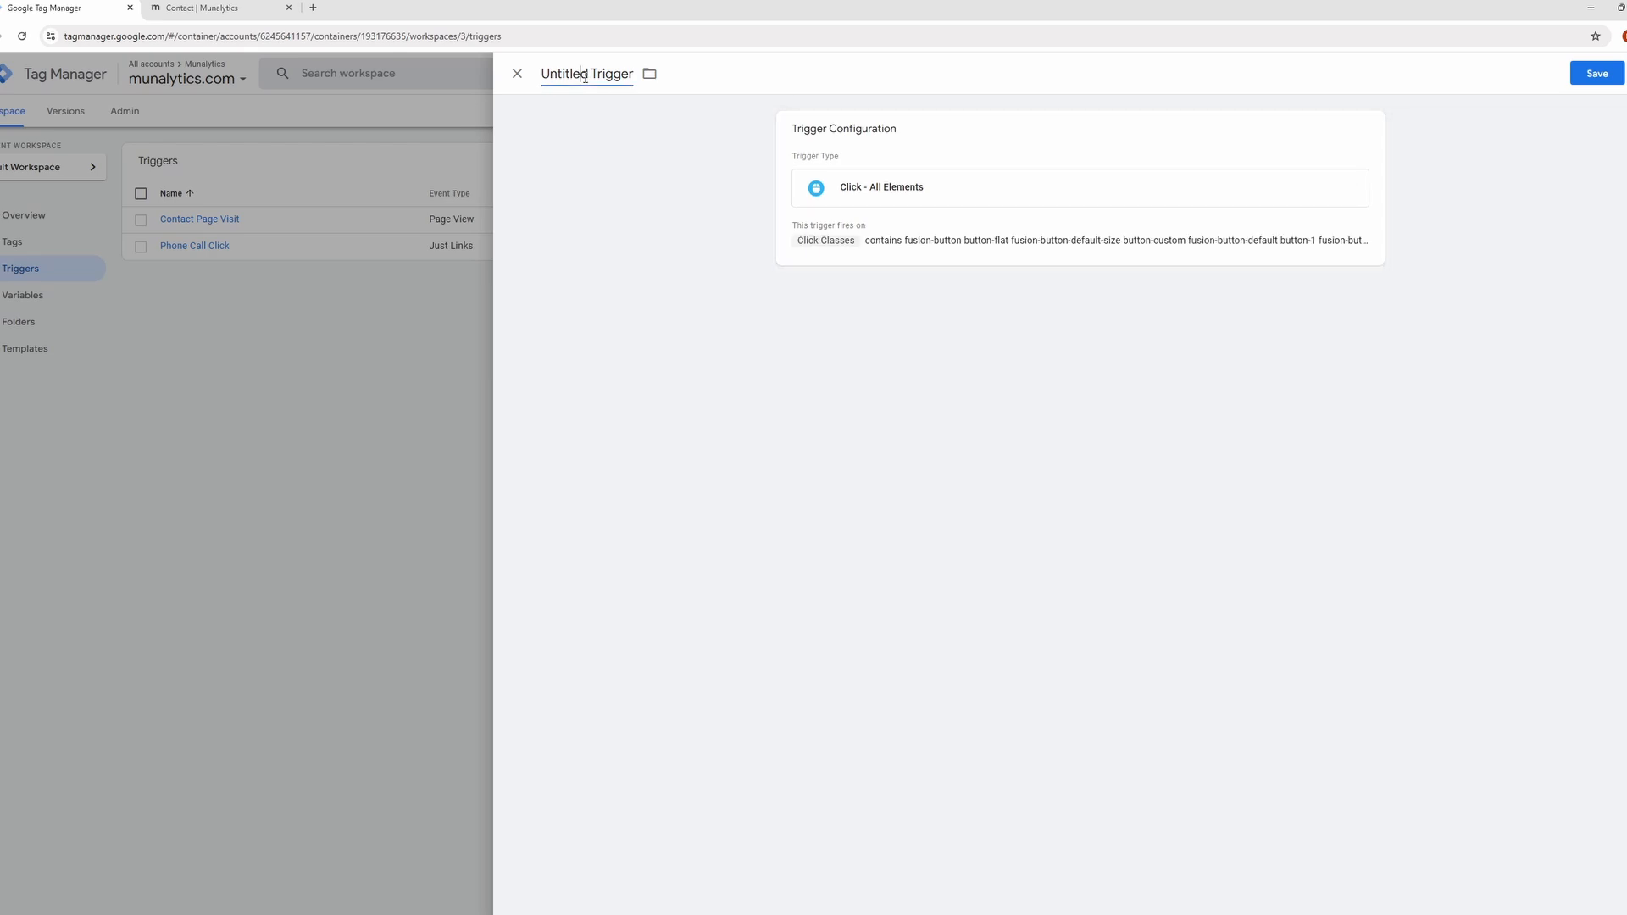
{"action": "type", "text": "Contact Us Button"}
{"action": "left_click", "coordinate": [1597, 73]}
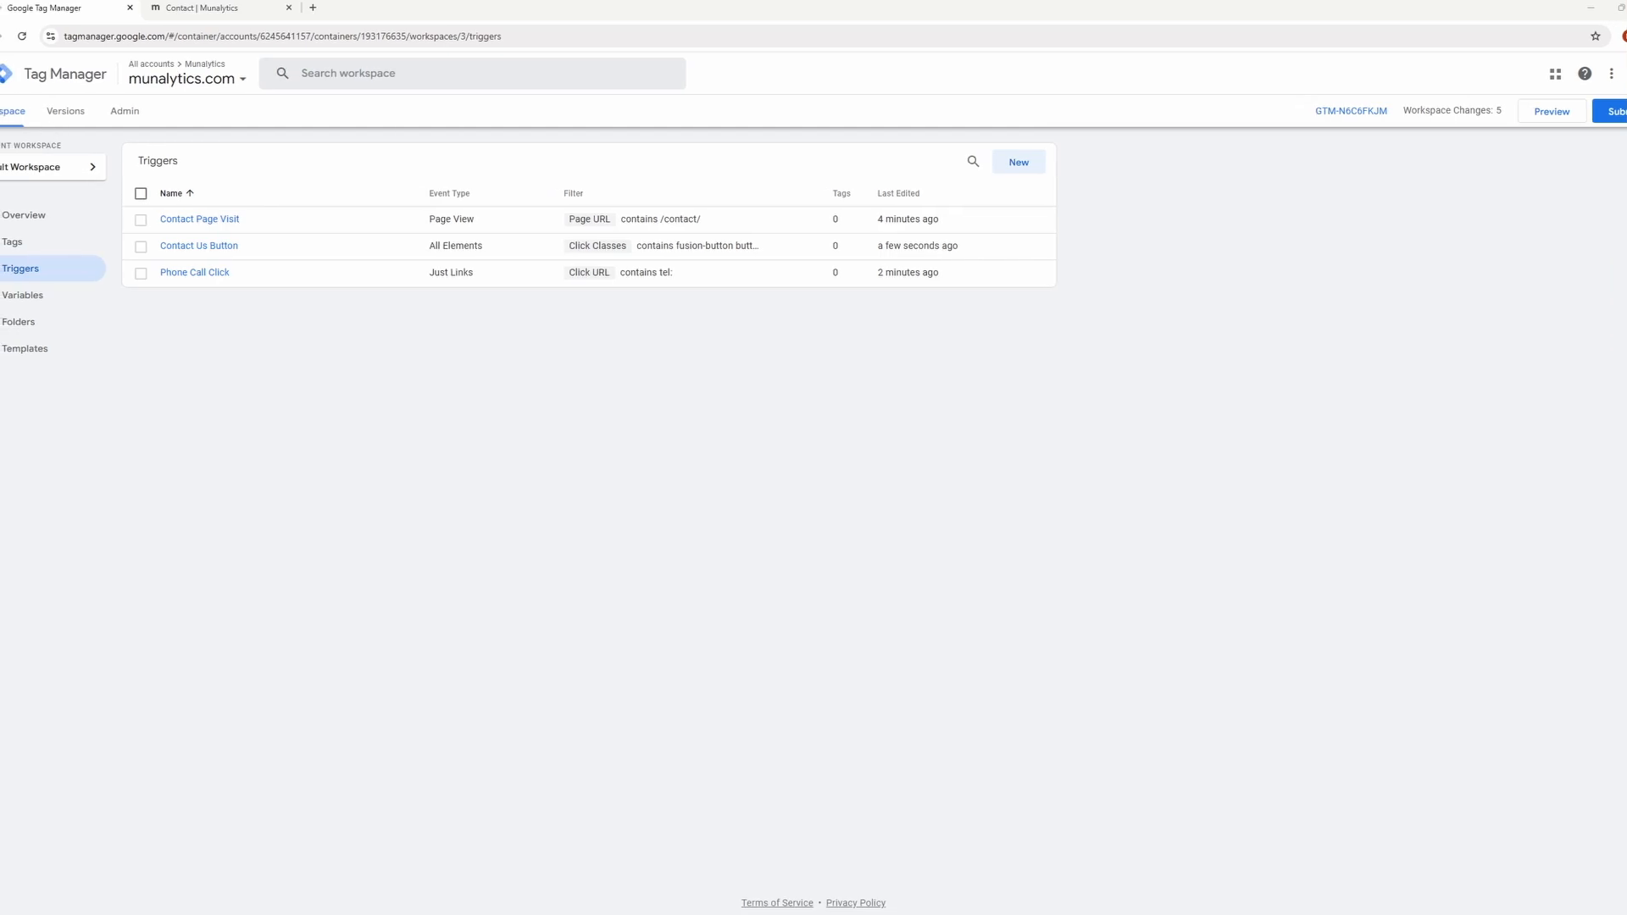
Start a new tag and name it "GA4 - Conversion - Contact Us Button Click".
{"action": "left_click", "coordinate": [11, 242]}
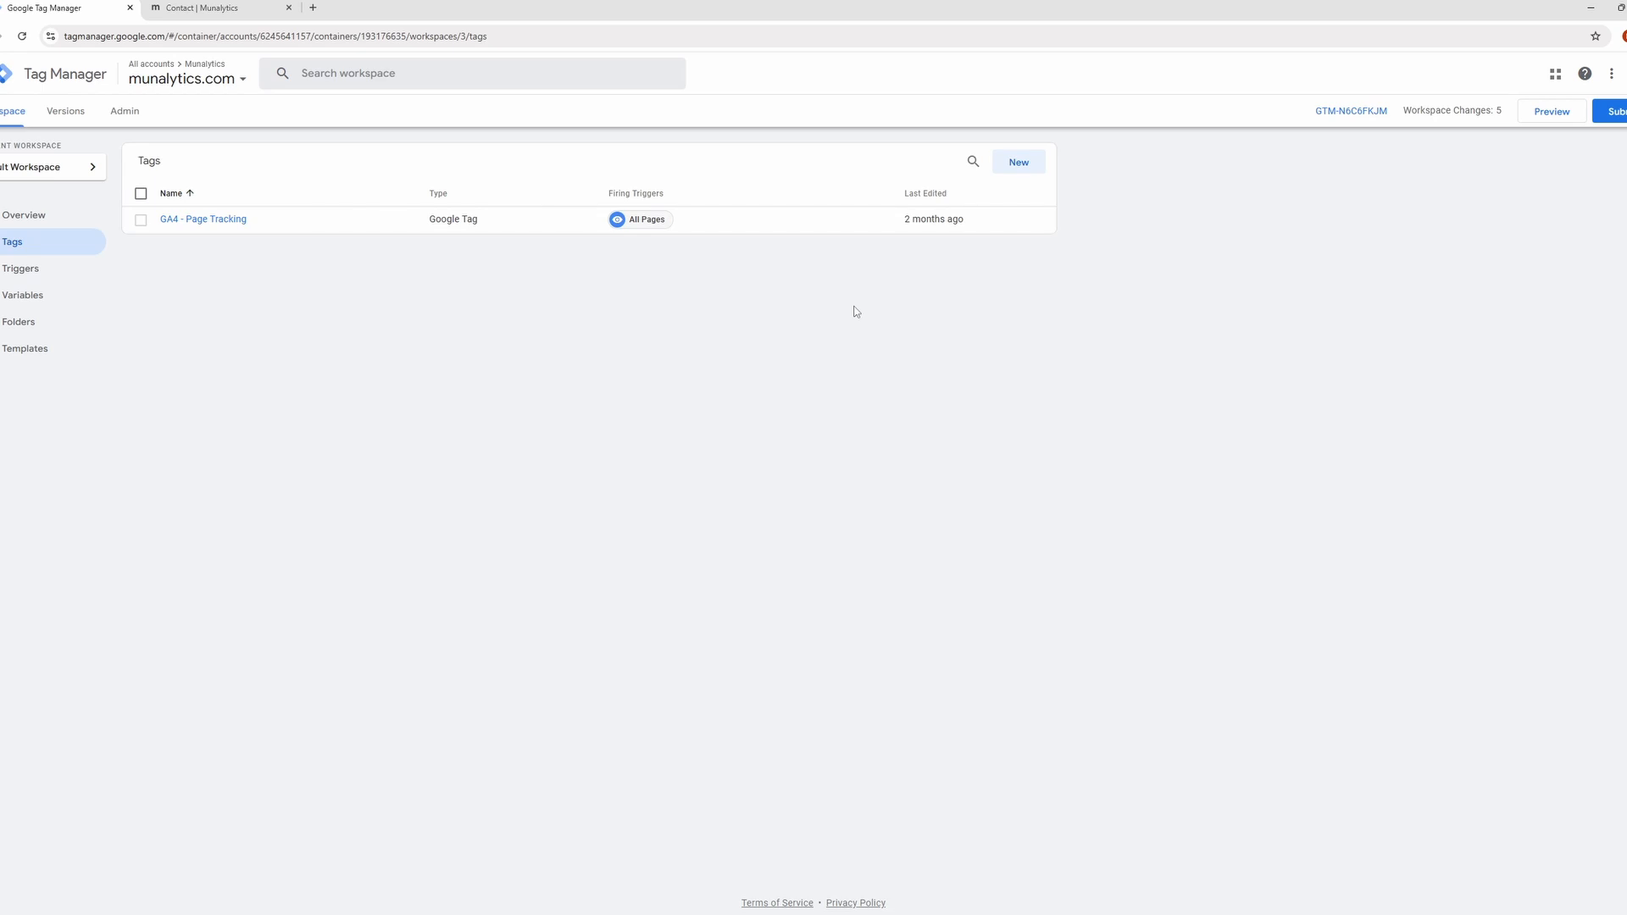
{"action": "left_click", "coordinate": [1029, 175]}
{"action": "left_click", "coordinate": [576, 74]}
{"action": "type", "text": "GA4 - Conversion - Contact Us Button Click"}
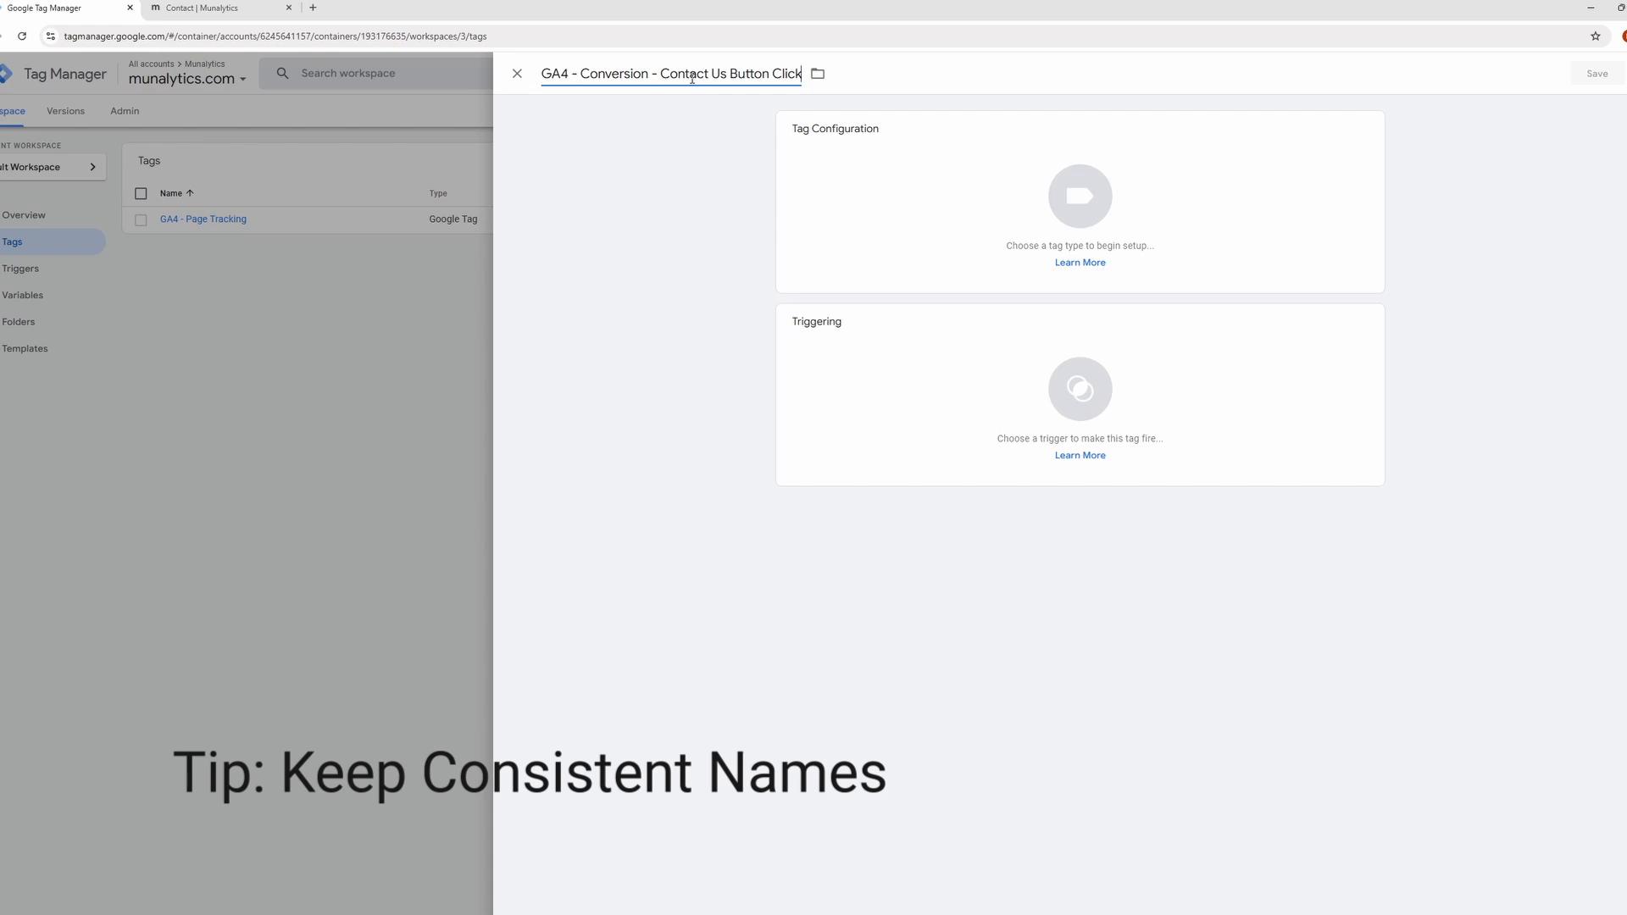
{"action": "left_click", "coordinate": [543, 73]}
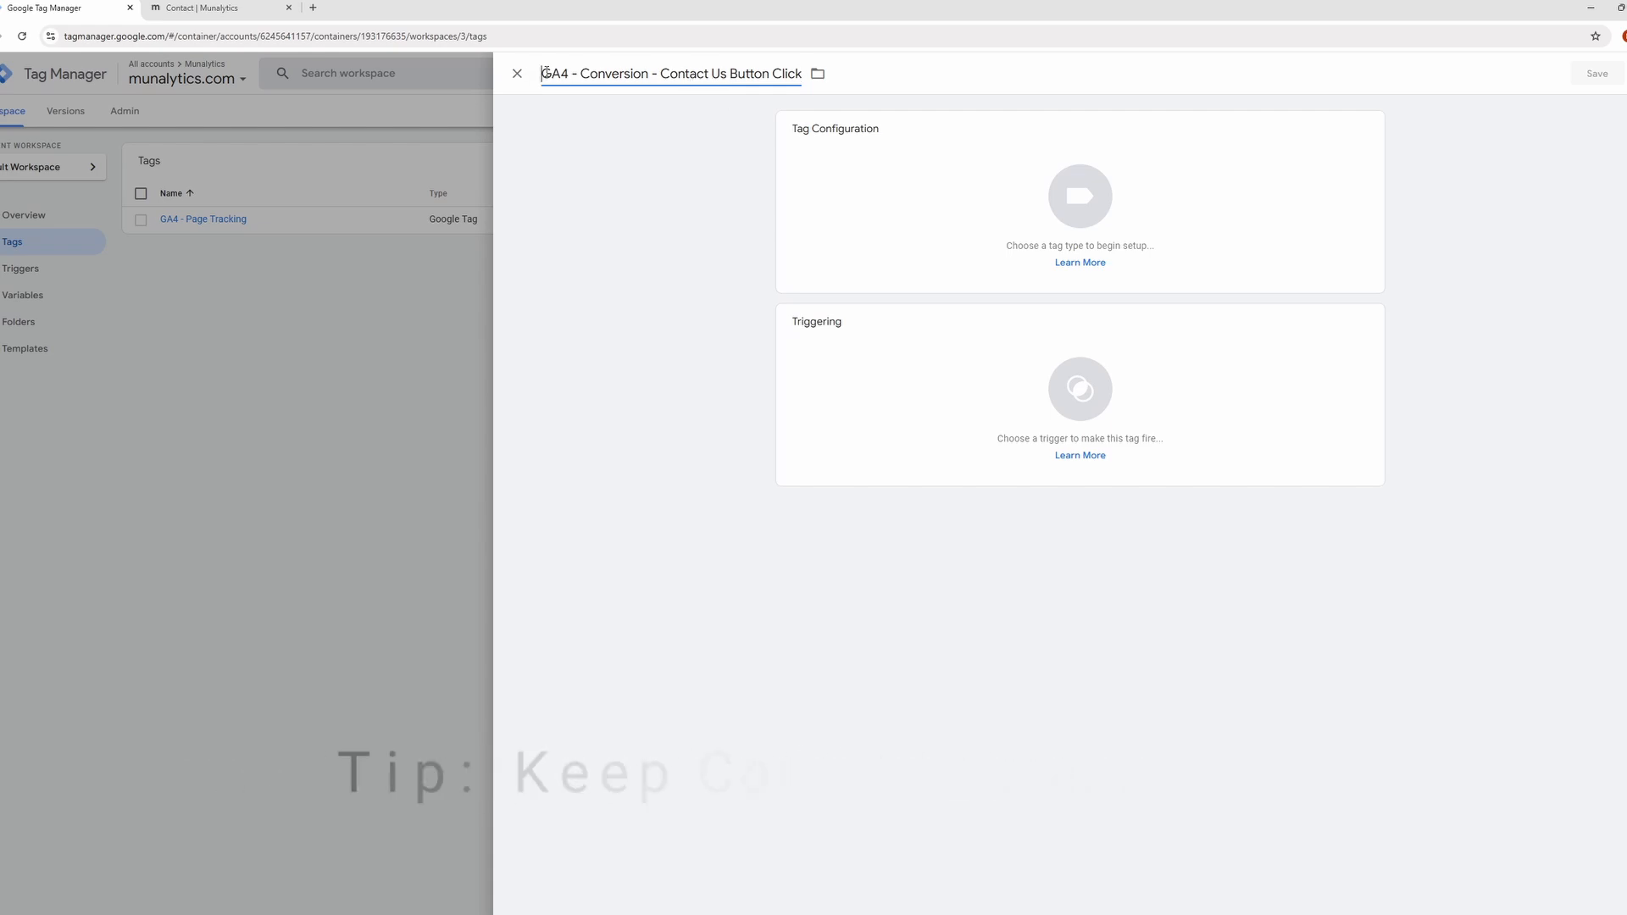
{"action": "left_click_drag", "start_coordinate": [546, 73], "coordinate": [773, 73]}
{"action": "left_click", "coordinate": [695, 73]}
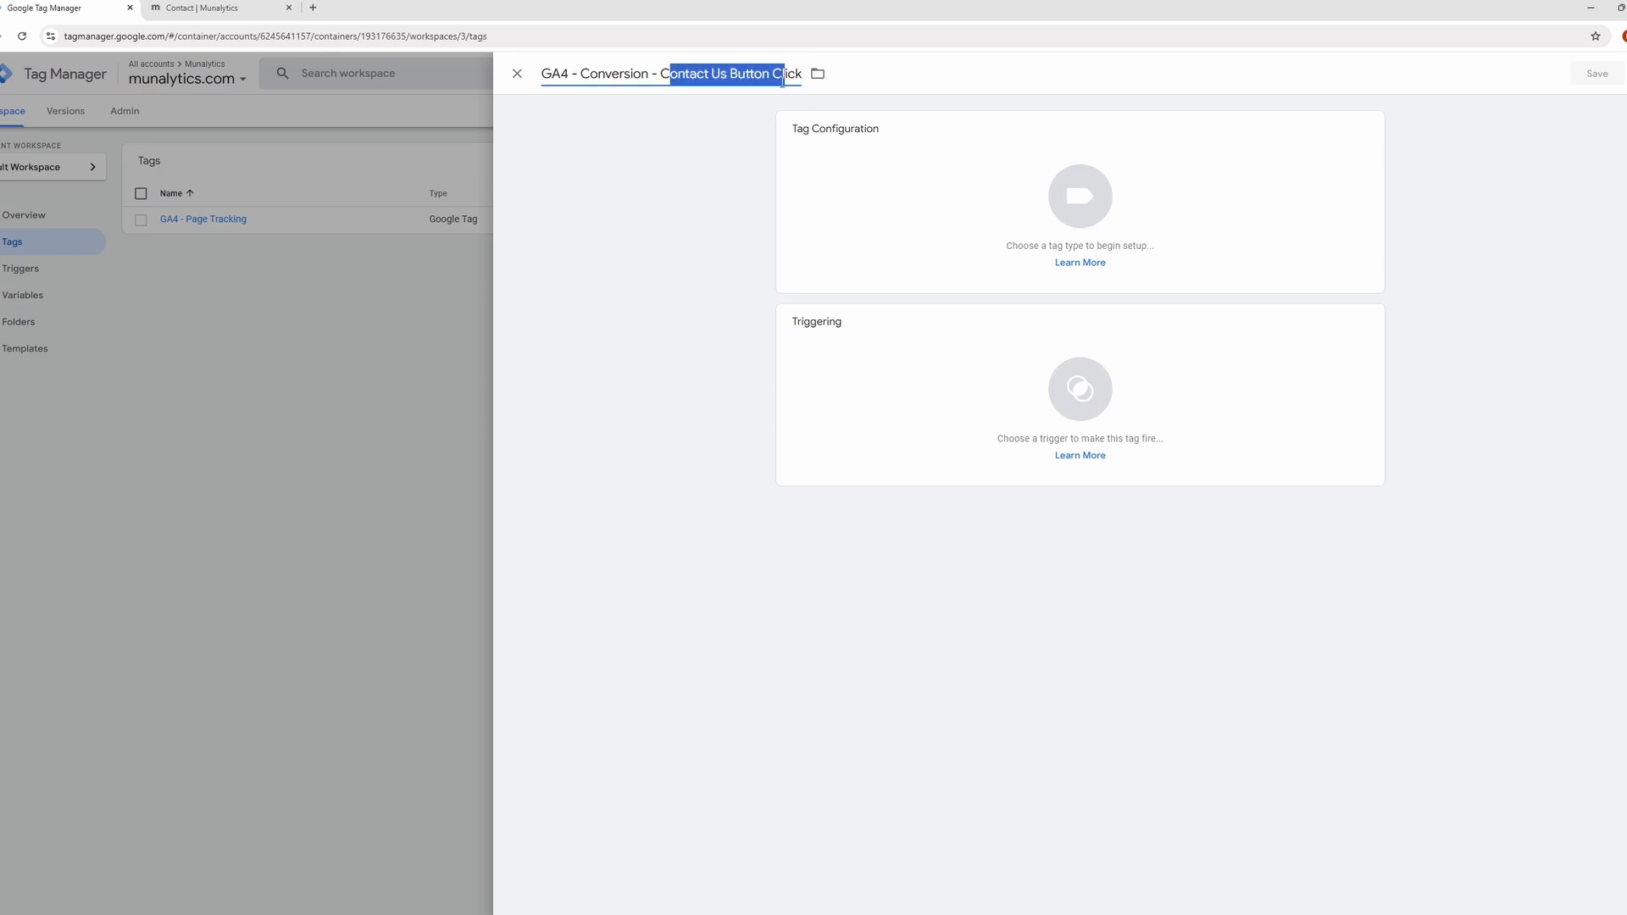
{"action": "left_click", "coordinate": [741, 117]}
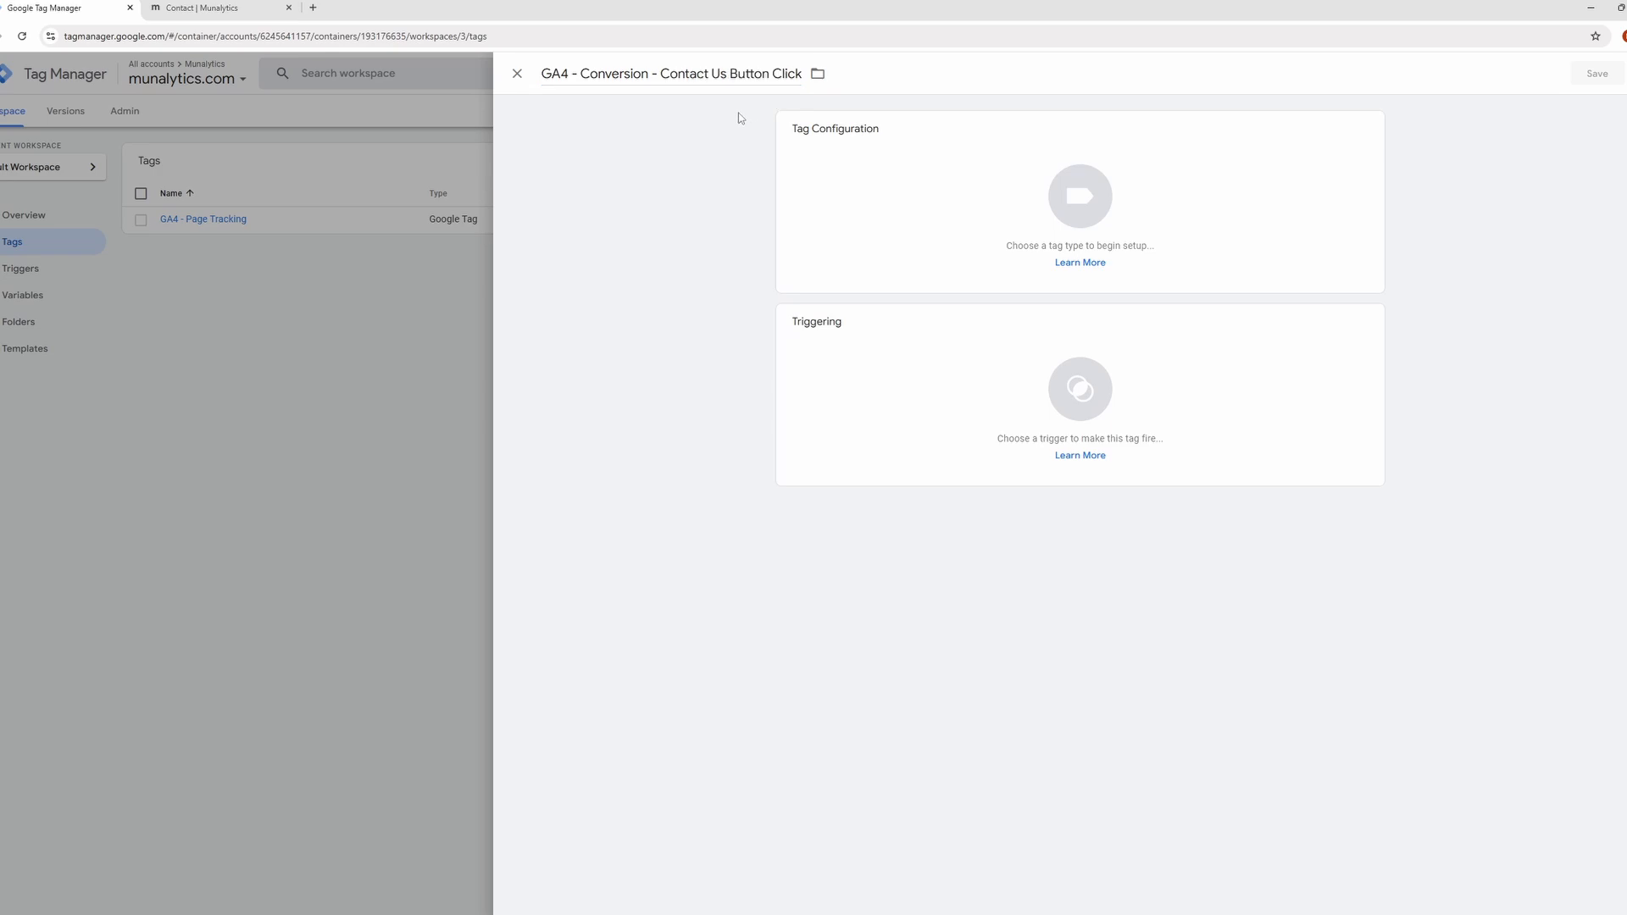
Set the tag type to Google Analytics: GA4 Event and check the variables available for its measurement ID.
{"action": "left_click", "coordinate": [1054, 229]}
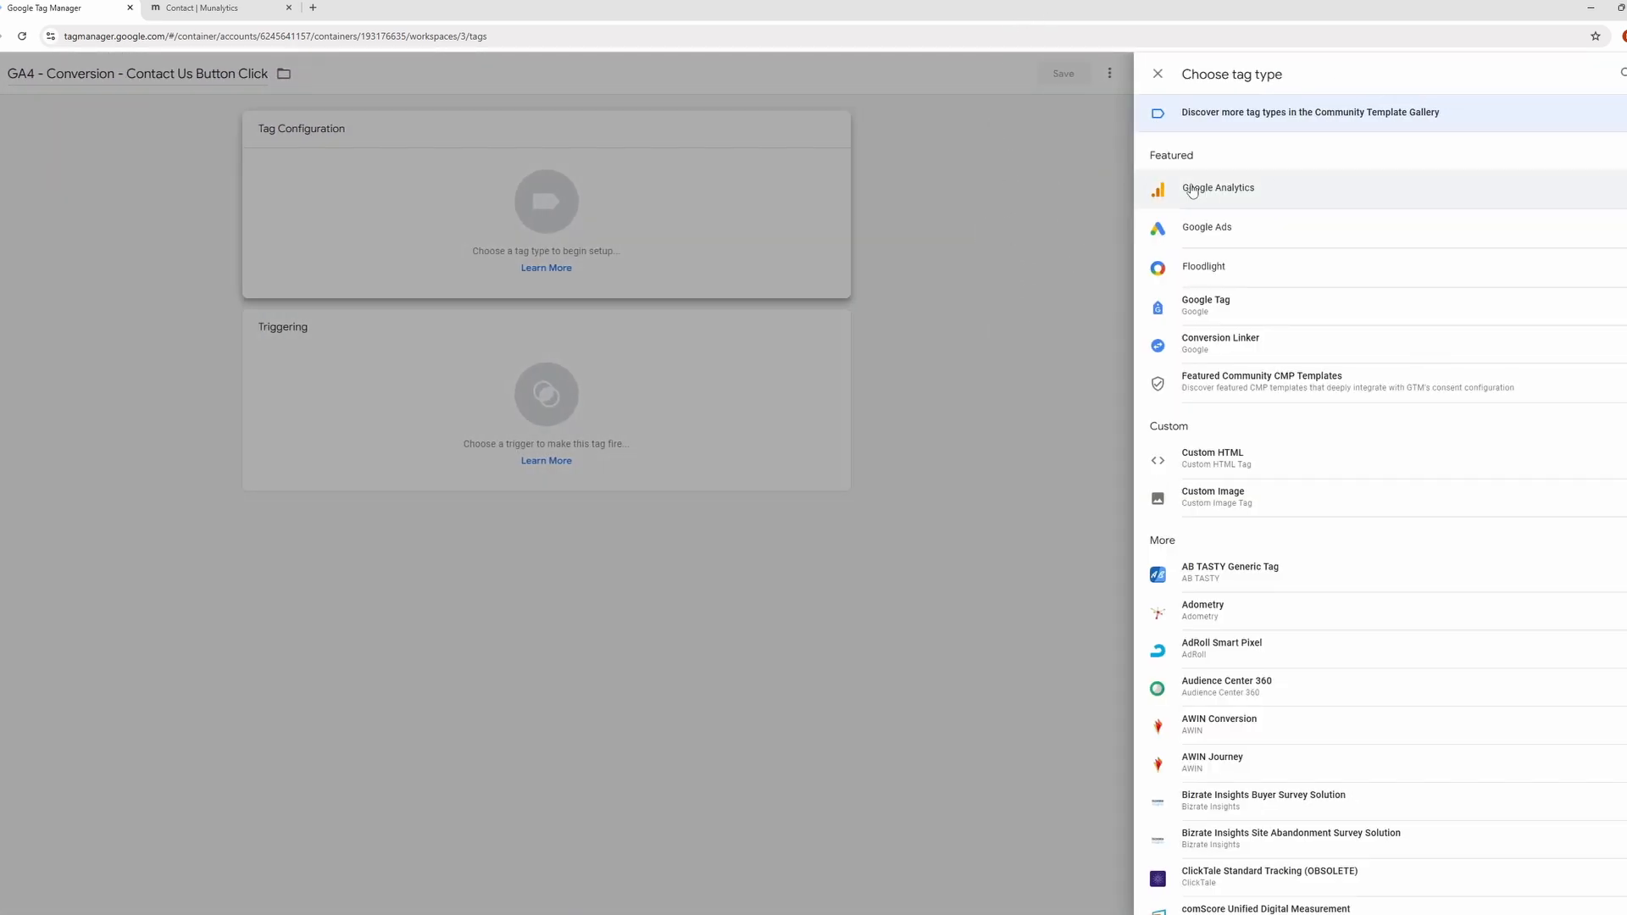
{"action": "left_click", "coordinate": [1191, 190]}
{"action": "left_click", "coordinate": [1336, 206]}
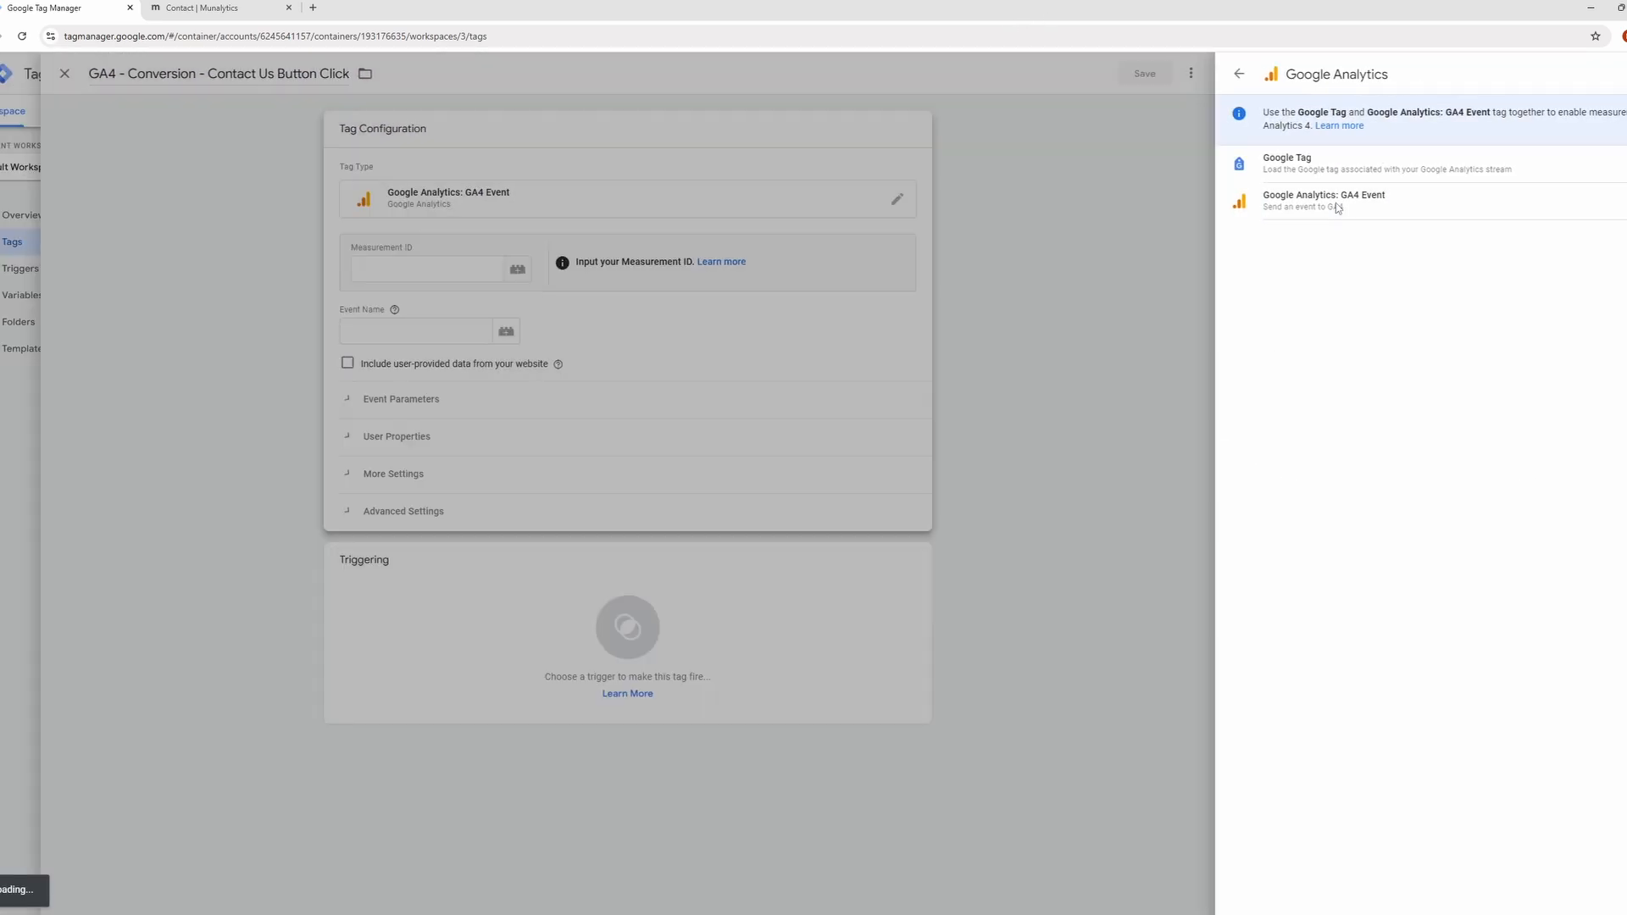
{"action": "left_click", "coordinate": [901, 266]}
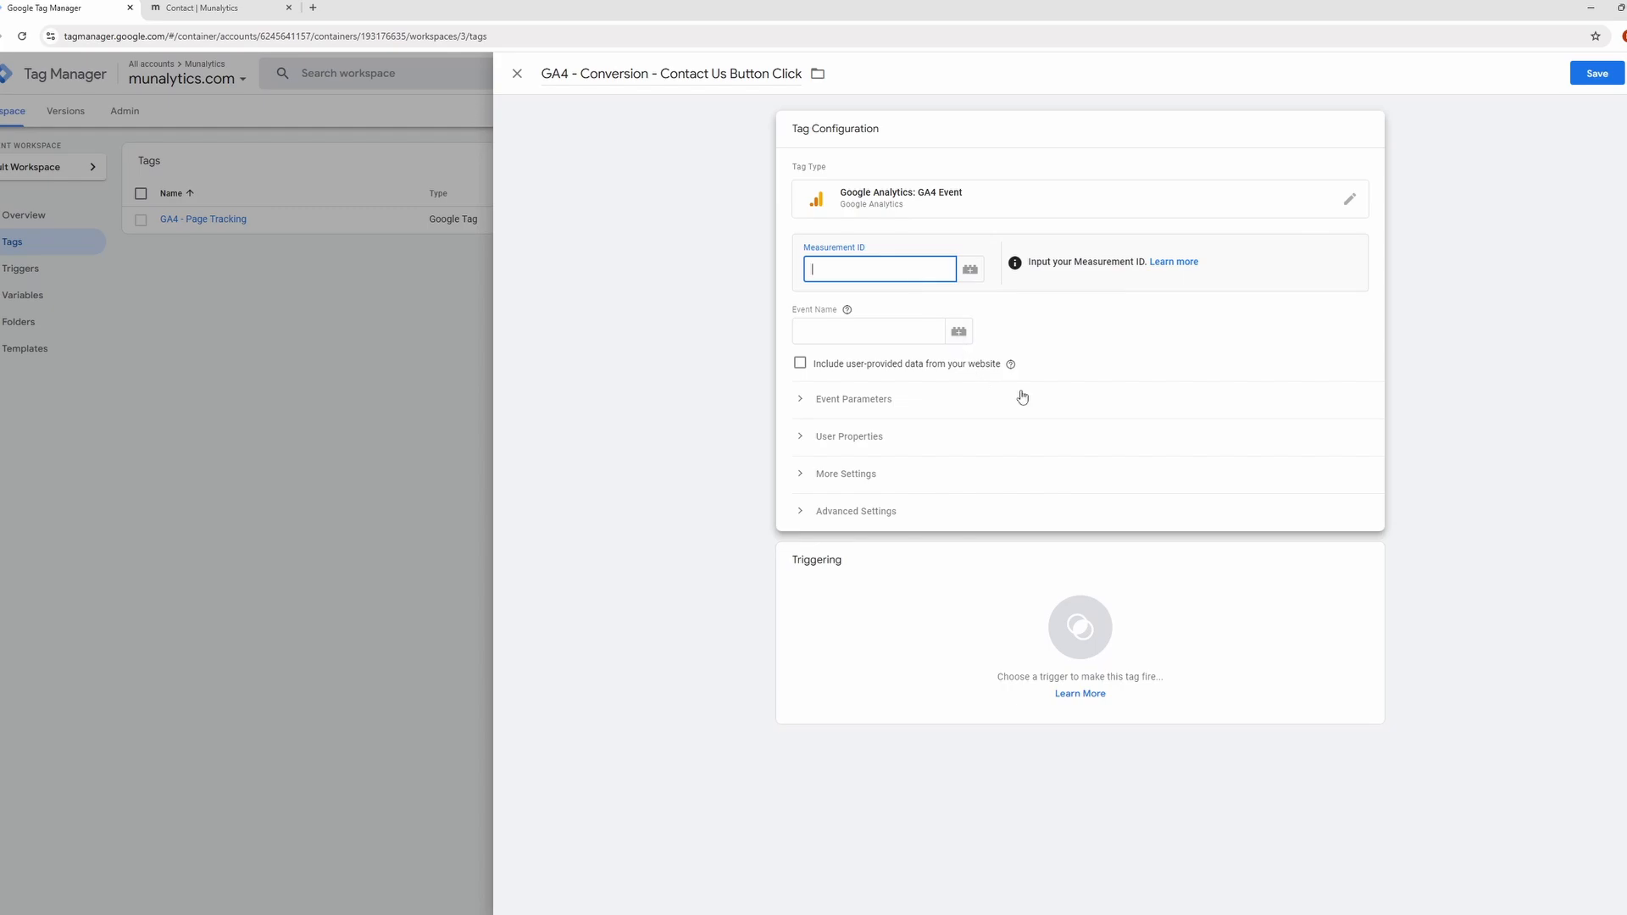
{"action": "left_click", "coordinate": [970, 269]}
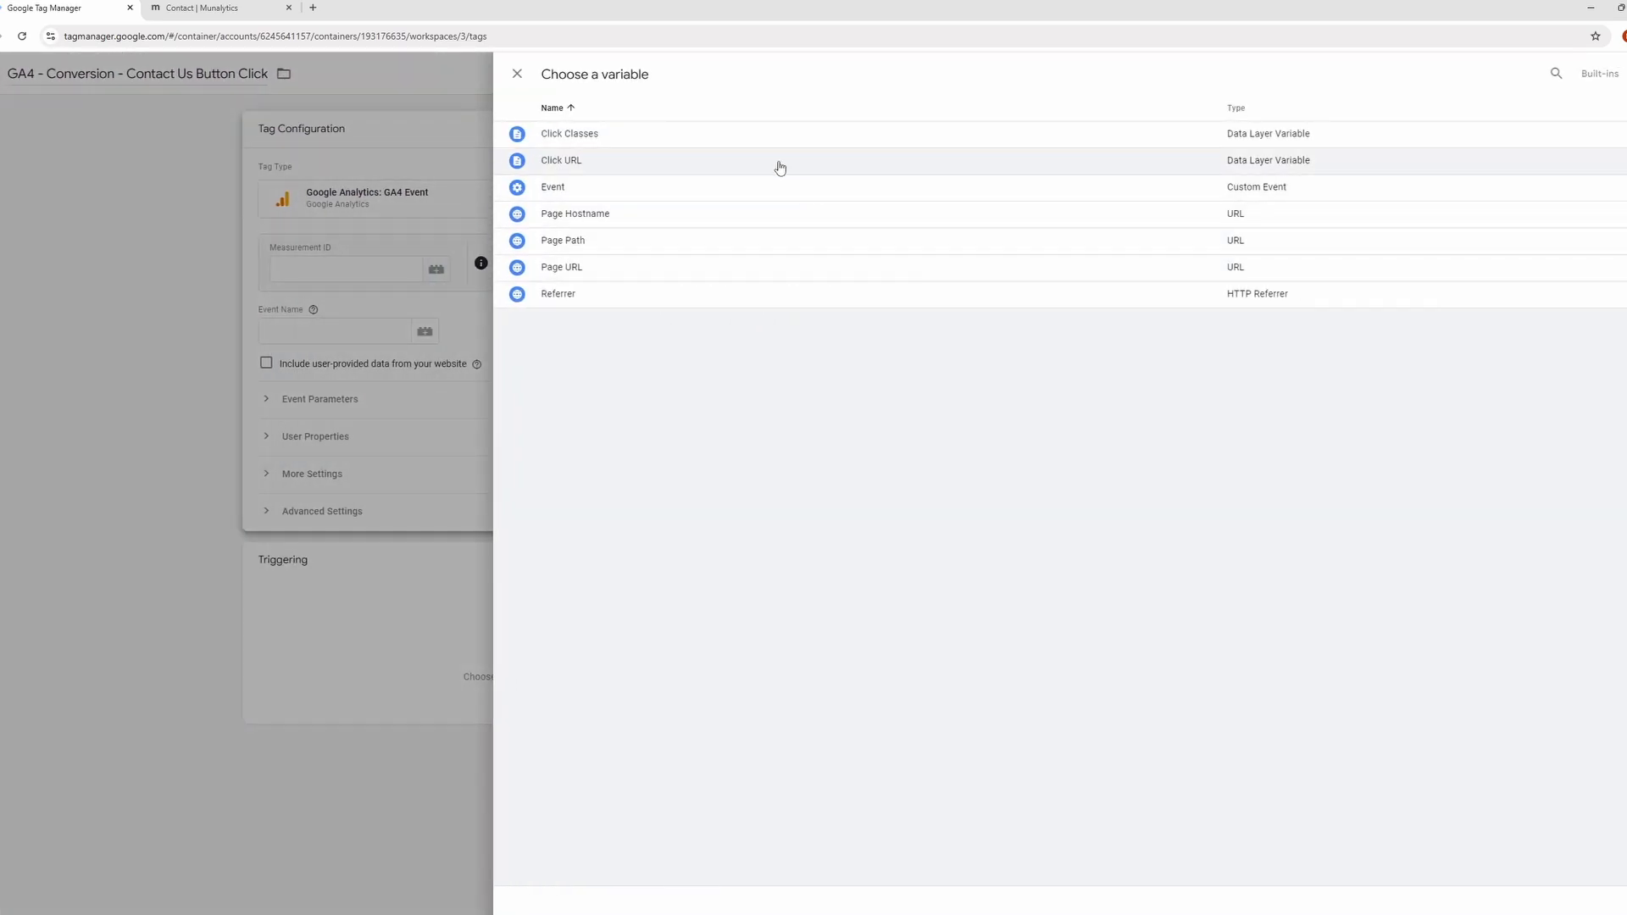
{"action": "left_click", "coordinate": [517, 74]}
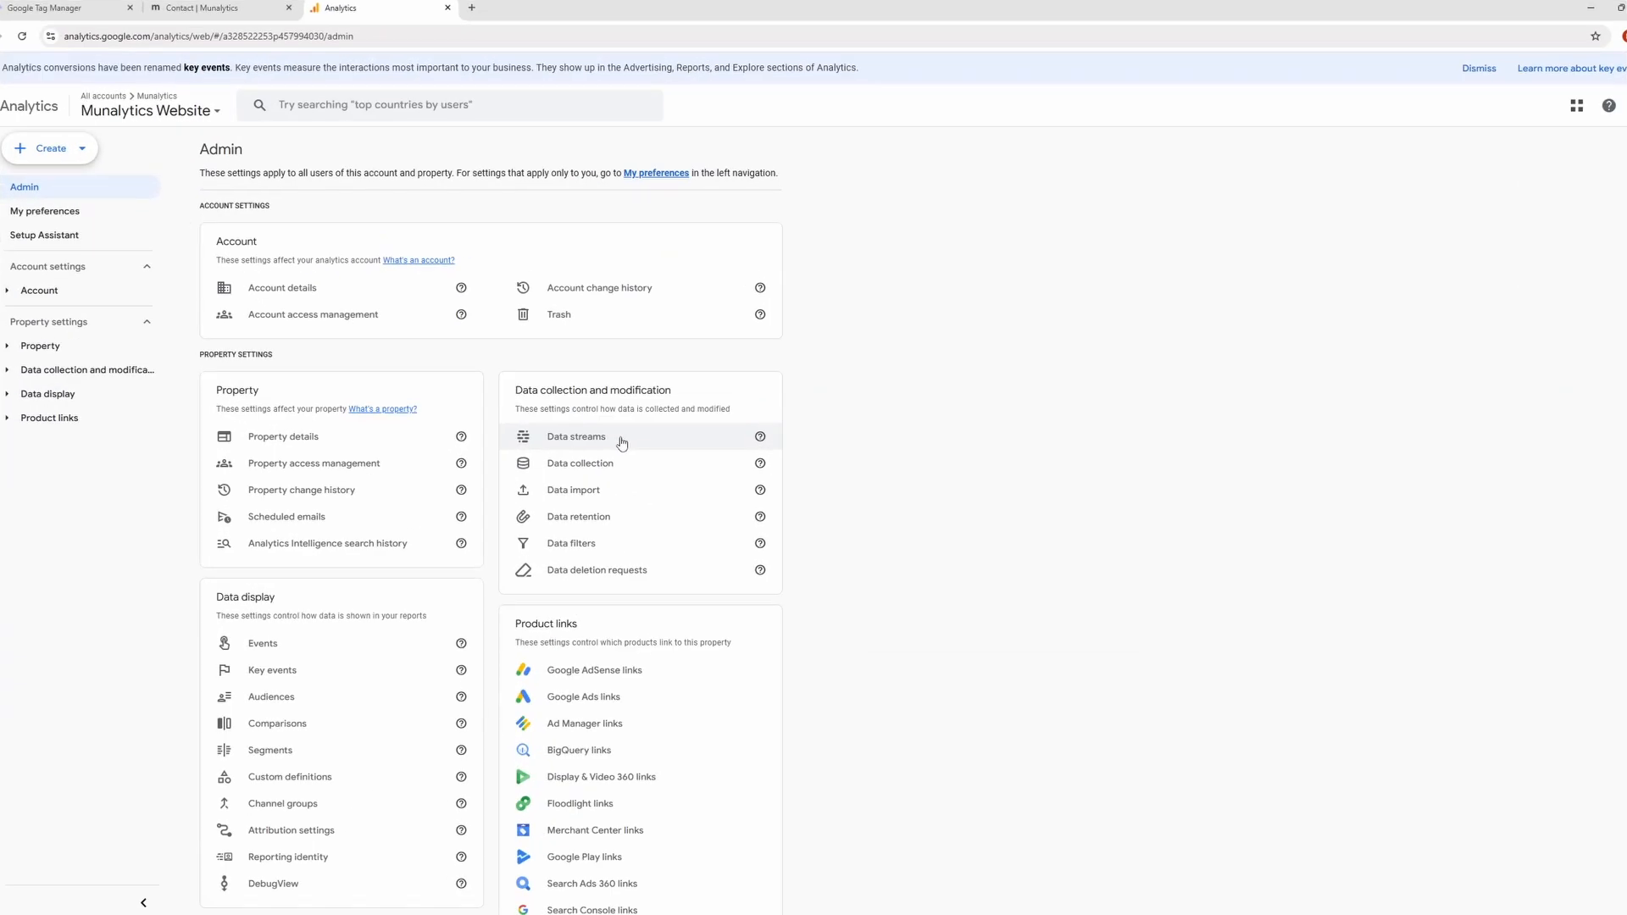
In Google Analytics, open the My Website data stream's details and copy its measurement ID.
{"action": "left_click", "coordinate": [622, 441]}
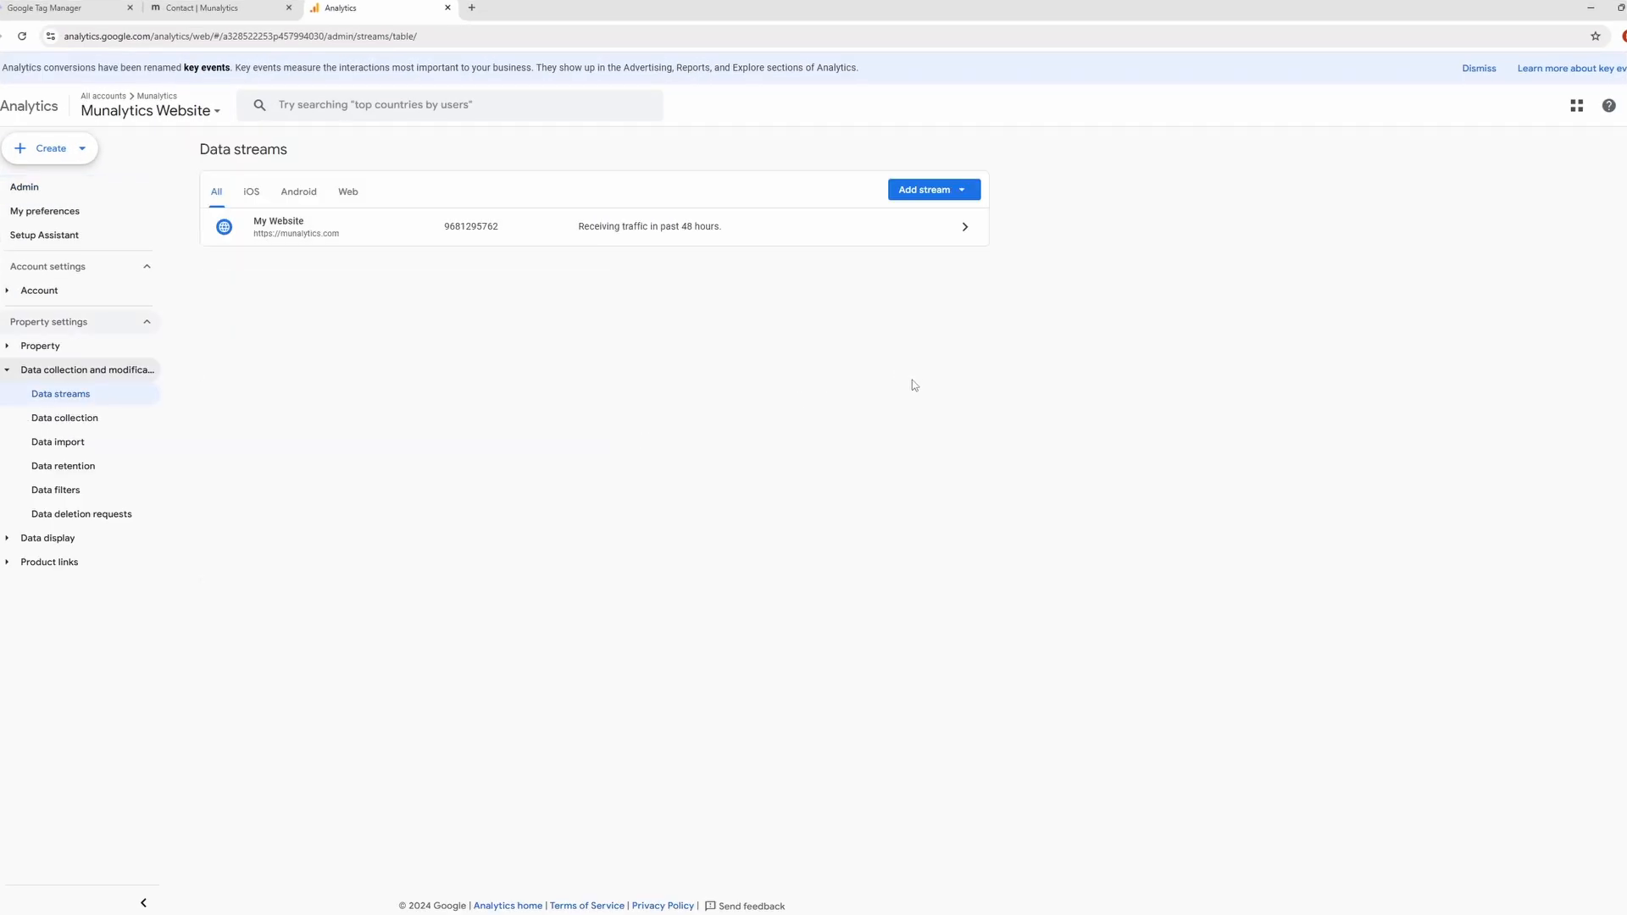
{"action": "left_click", "coordinate": [924, 234]}
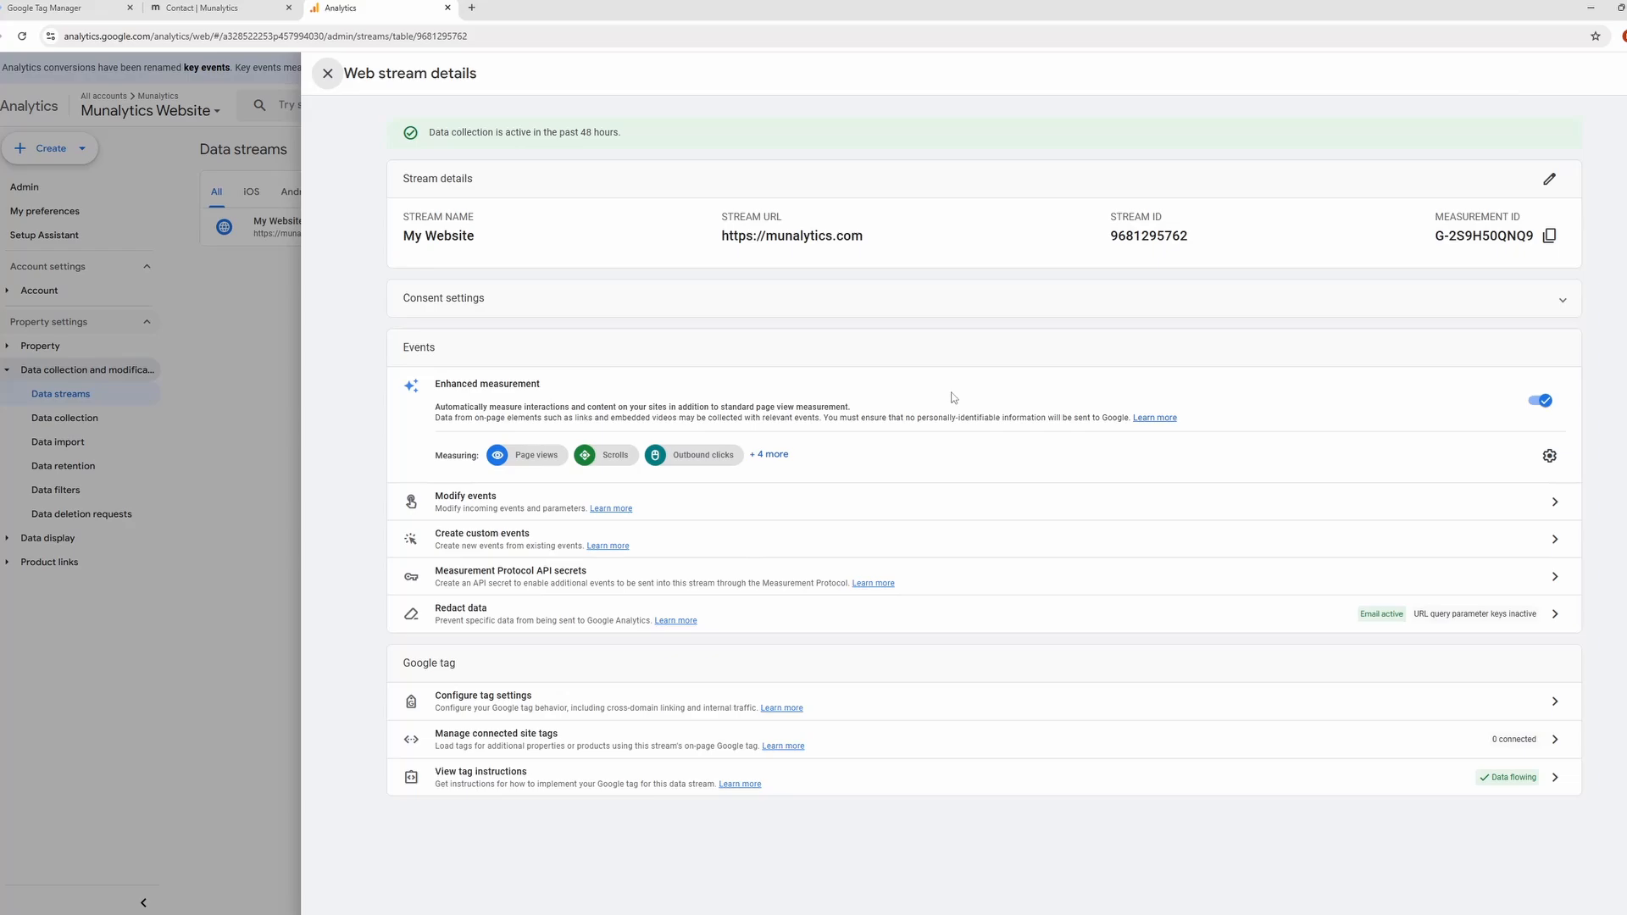
{"action": "left_click", "coordinate": [1550, 237]}
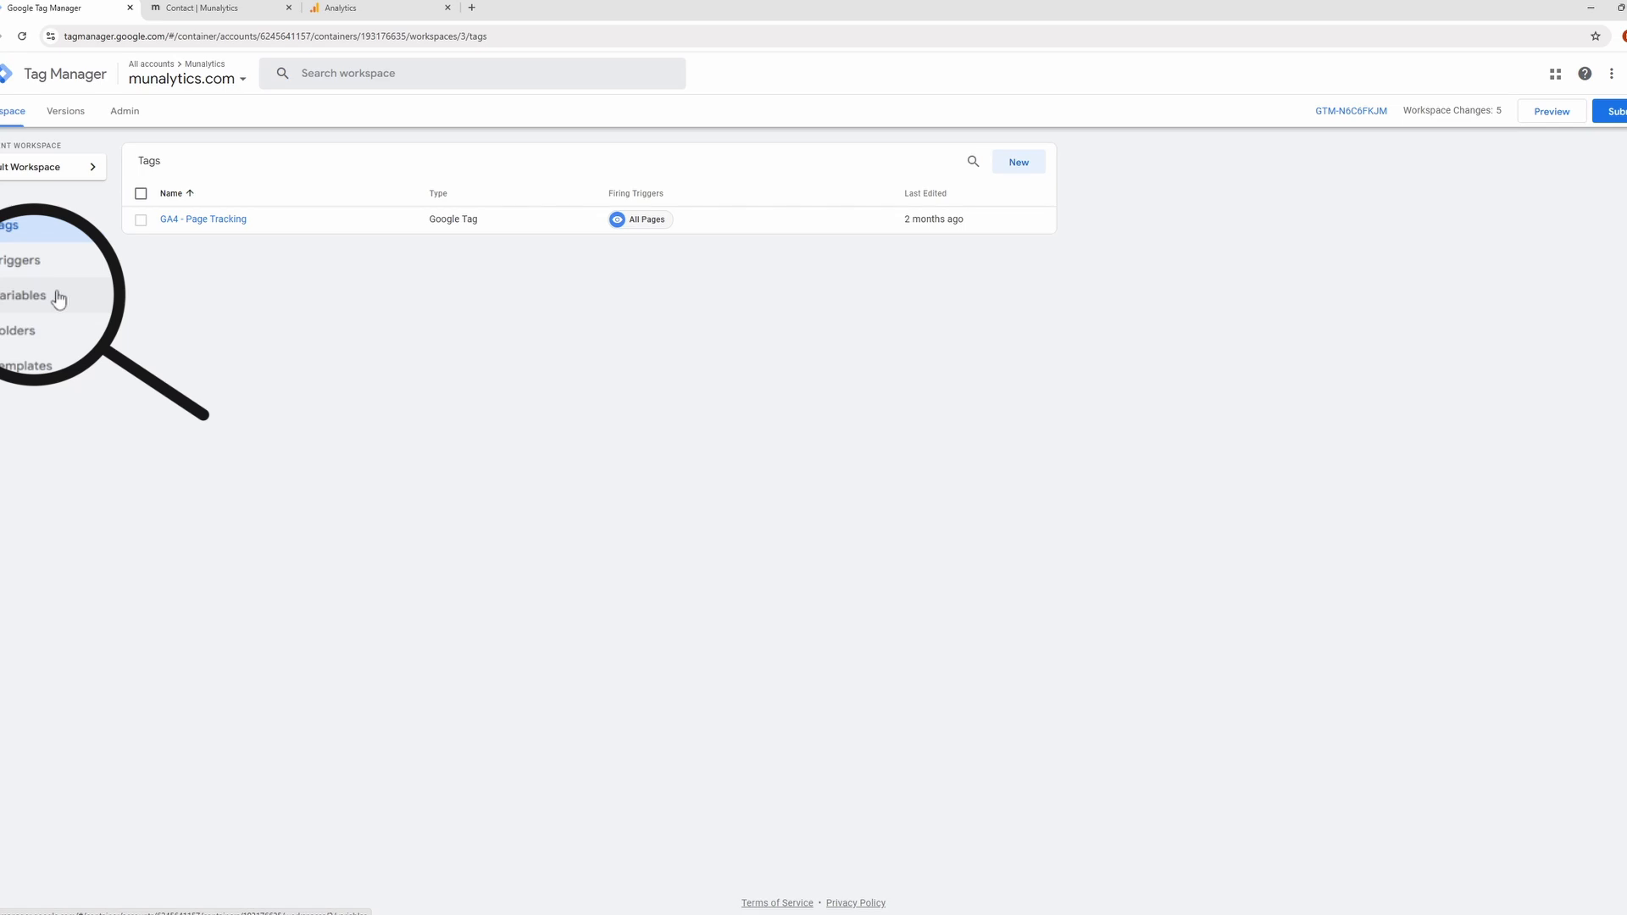
Back in Tag Manager, create a user-defined Constant variable and paste the copied measurement ID as its value.
{"action": "left_click", "coordinate": [55, 296]}
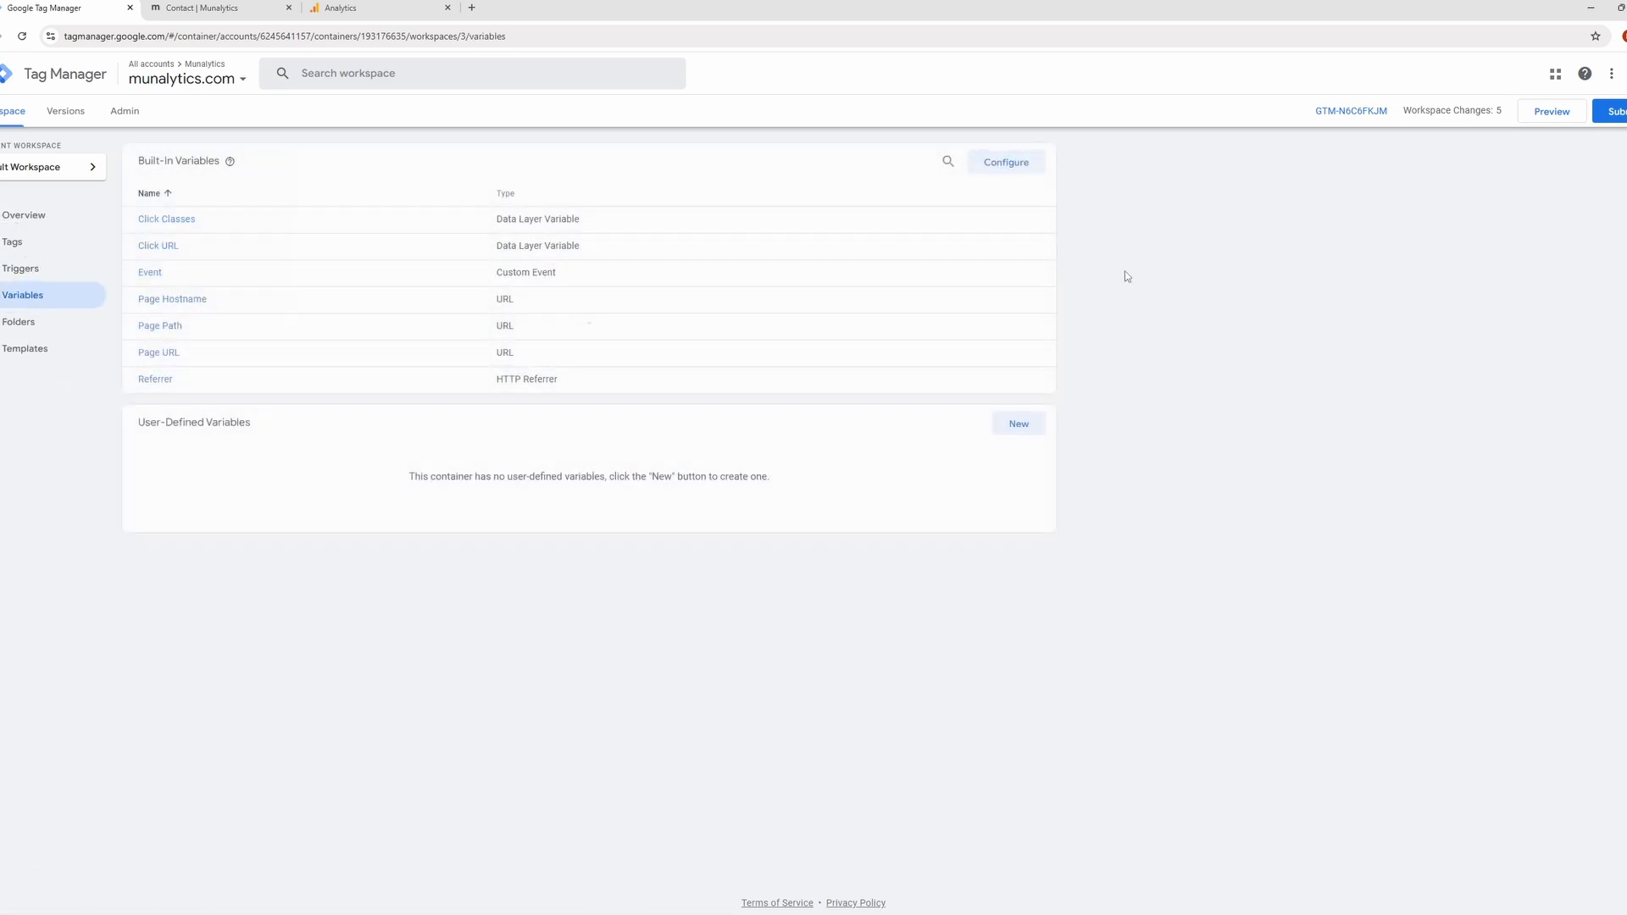
{"action": "left_click", "coordinate": [1039, 424]}
{"action": "left_click", "coordinate": [892, 228]}
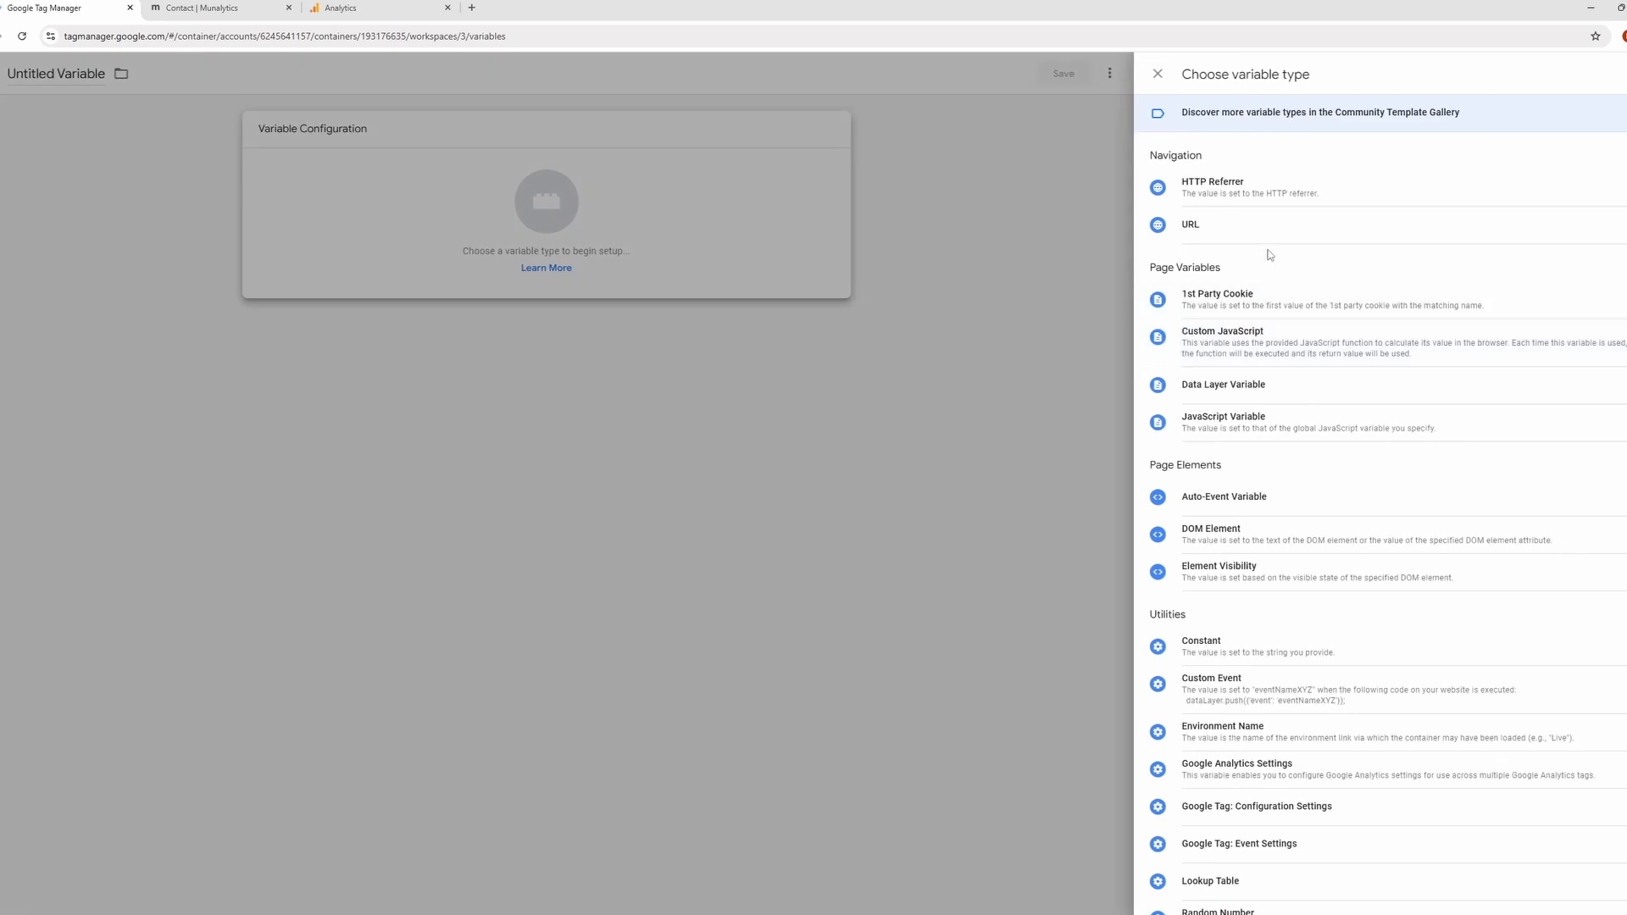
{"action": "left_click", "coordinate": [1331, 646]}
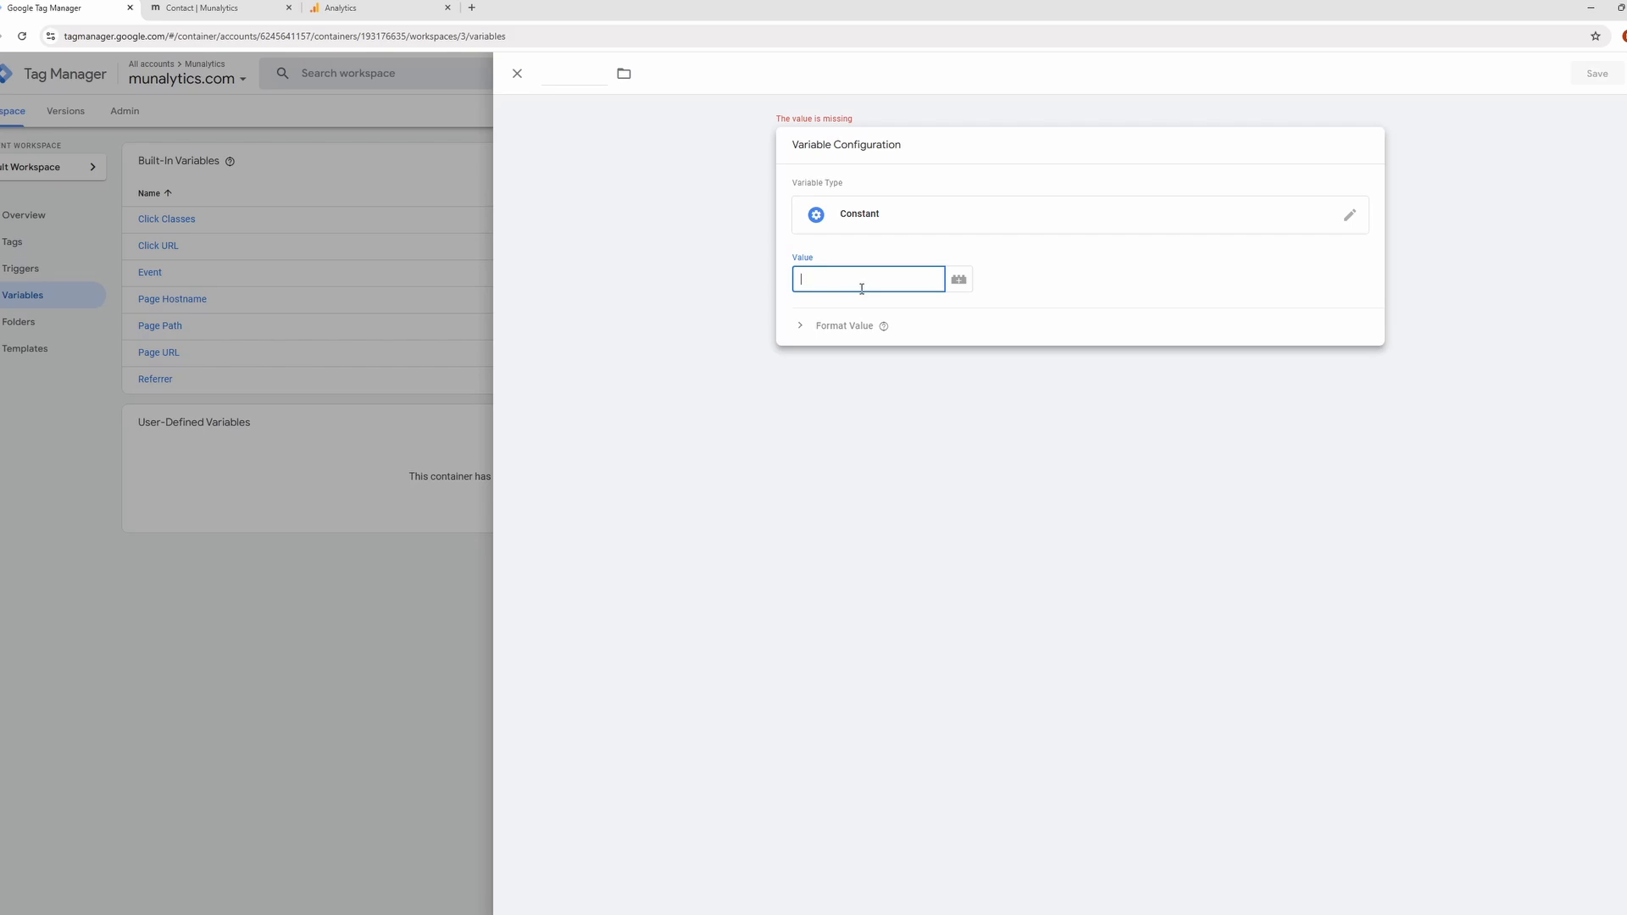
{"action": "key", "text": "ctrl+v"}
Name the constant variable "GA4 ID" and save it.
{"action": "left_click", "coordinate": [584, 72]}
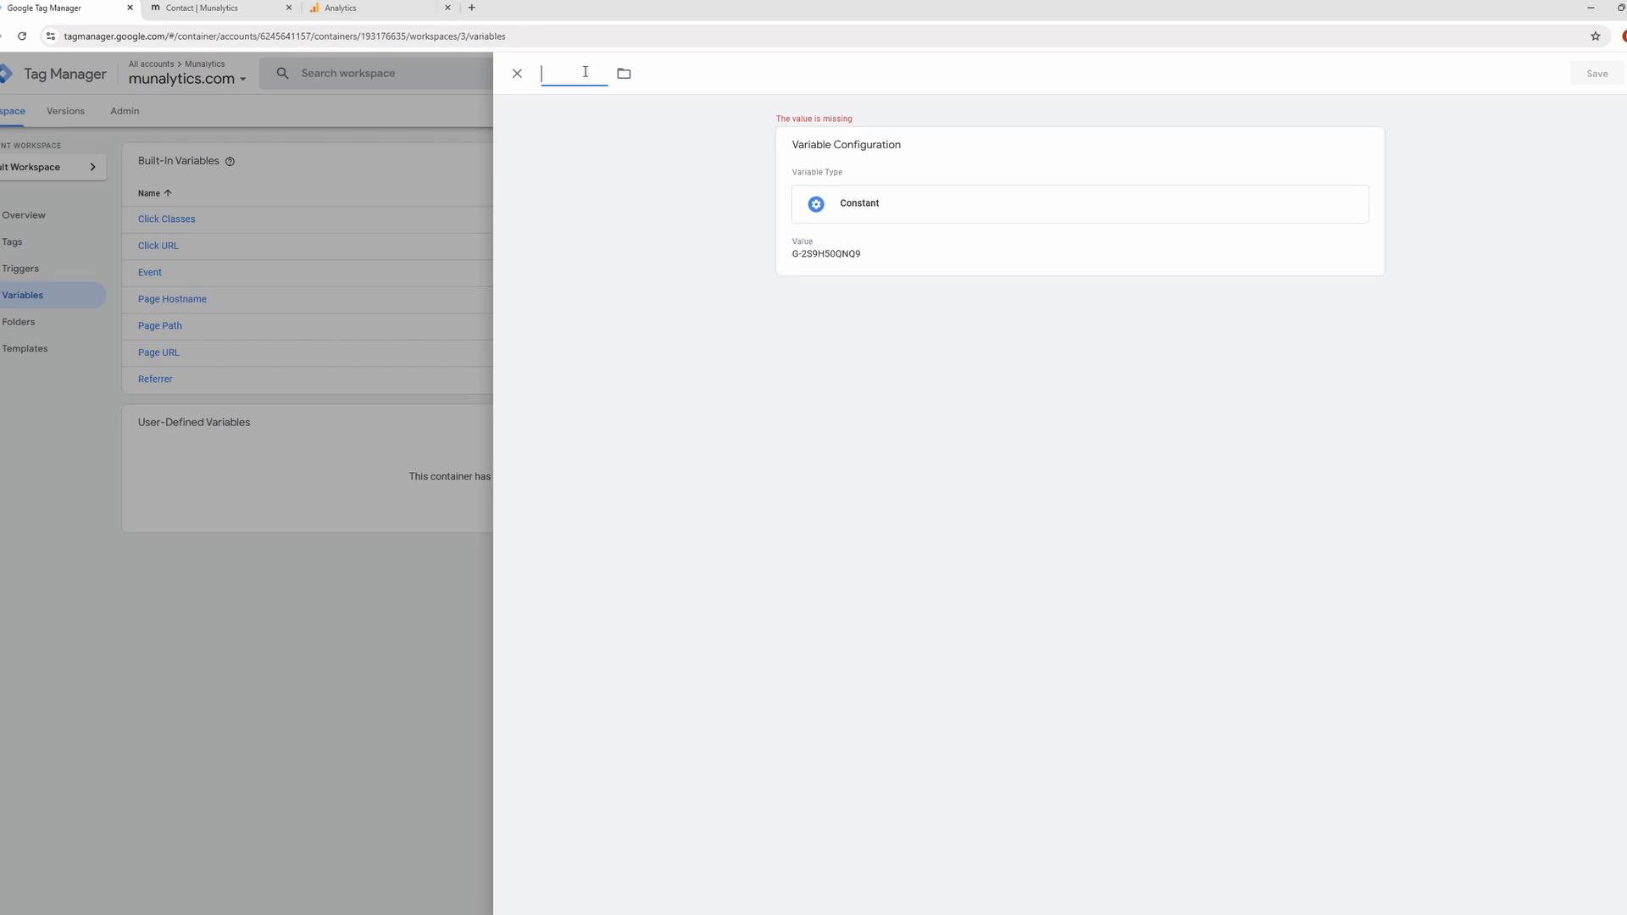
{"action": "type", "text": "GA4 ID"}
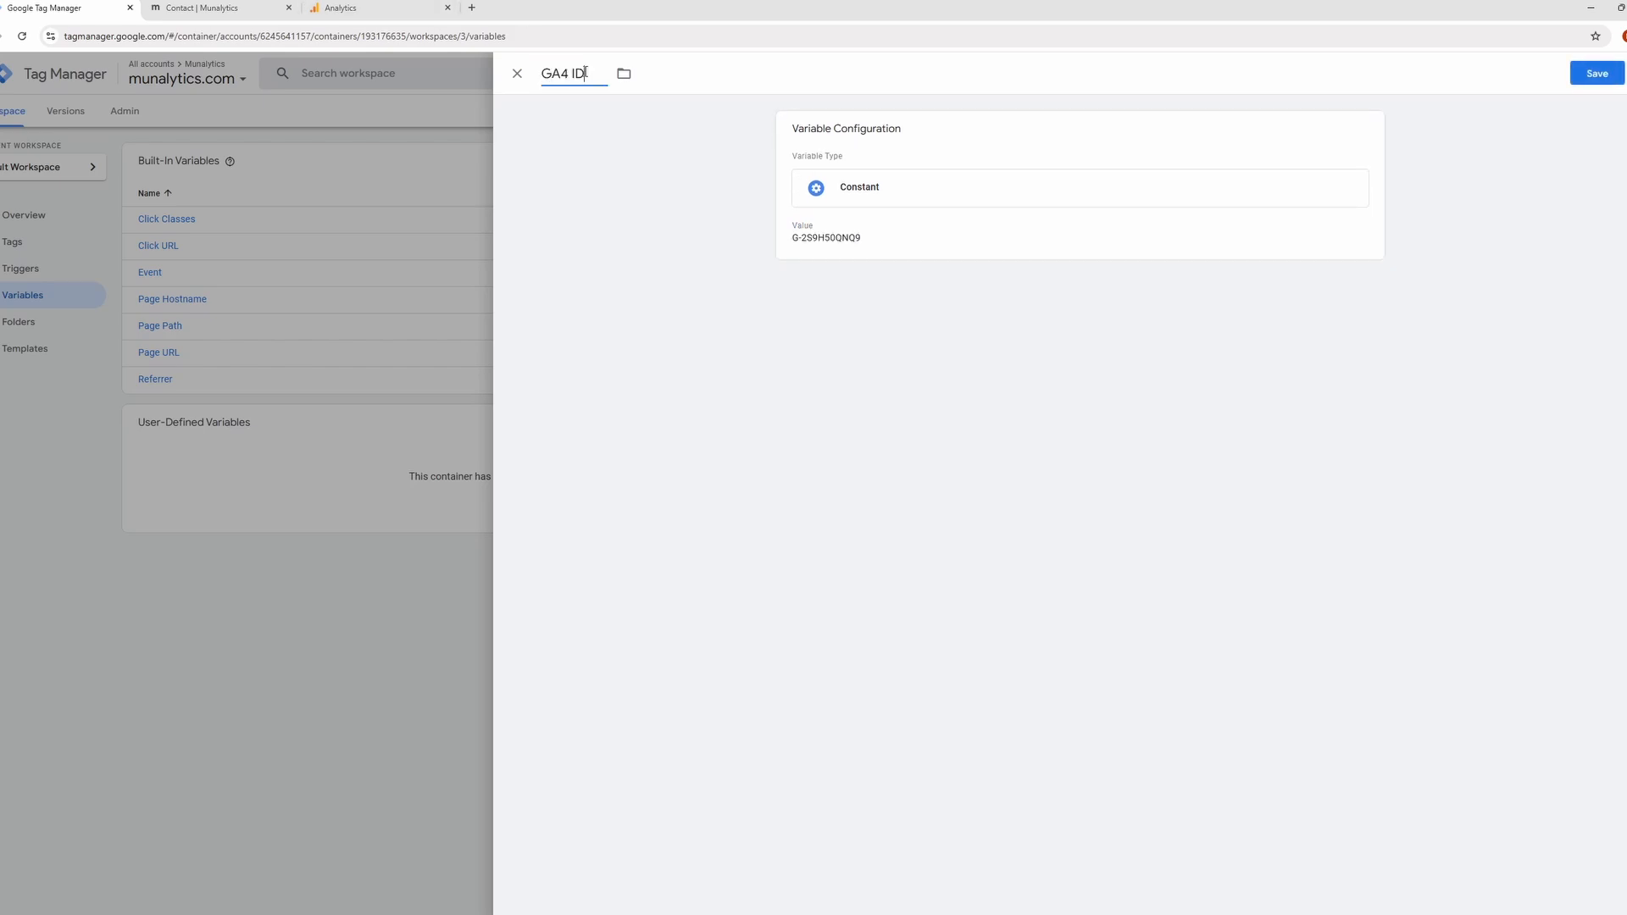
{"action": "left_click", "coordinate": [1584, 78]}
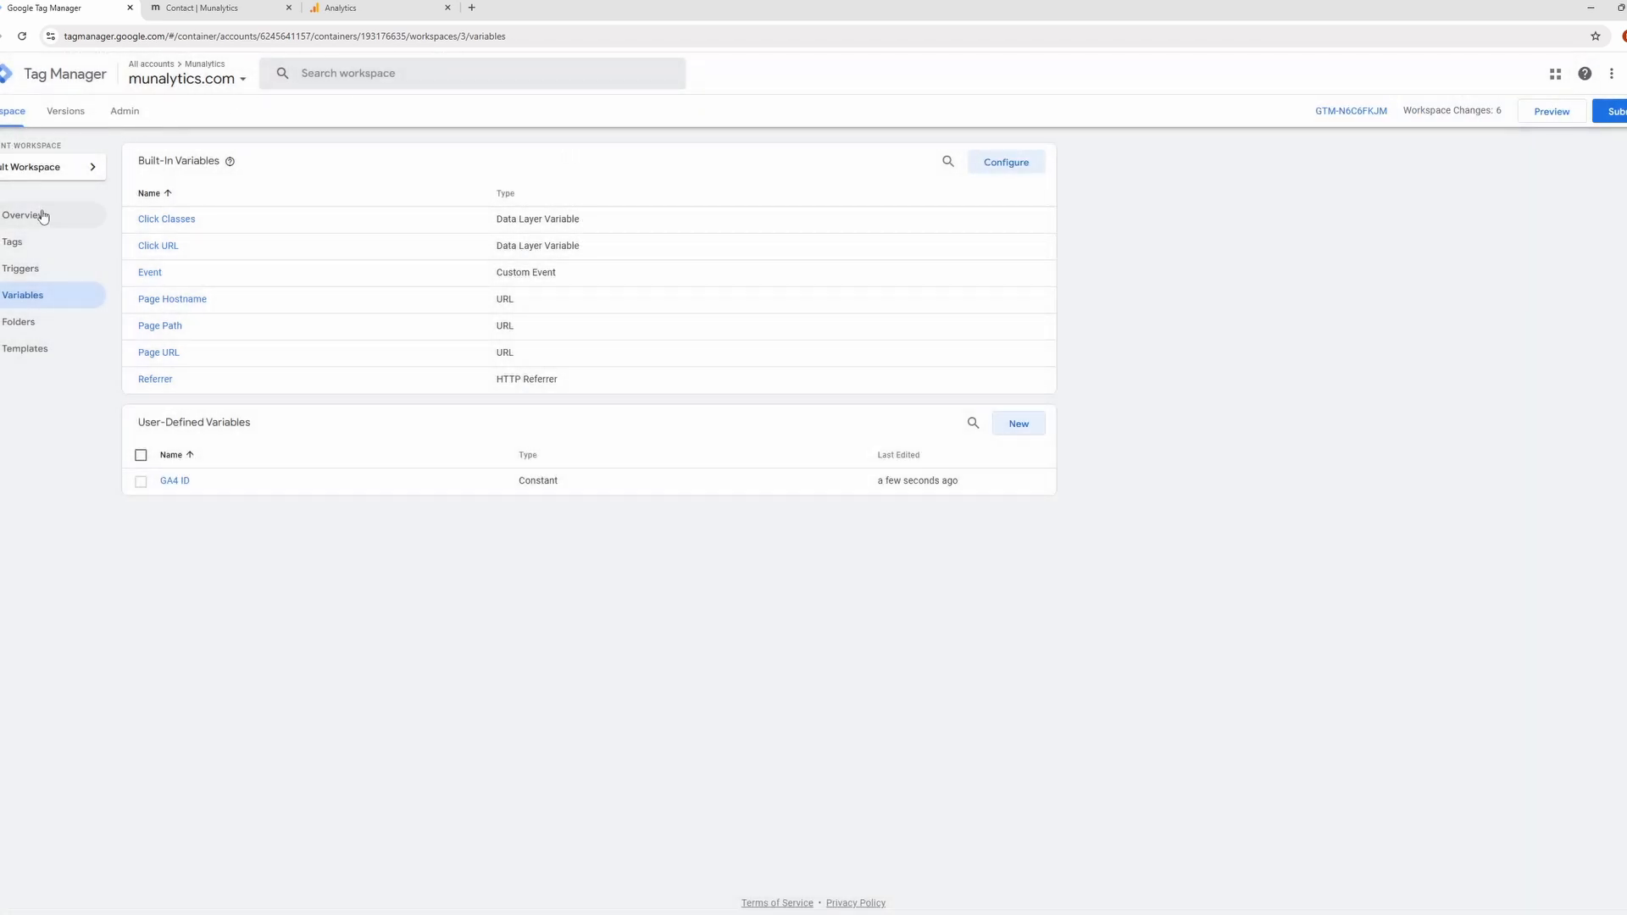
Create a new tag of type Google Analytics: GA4 Event.
{"action": "left_click", "coordinate": [51, 241]}
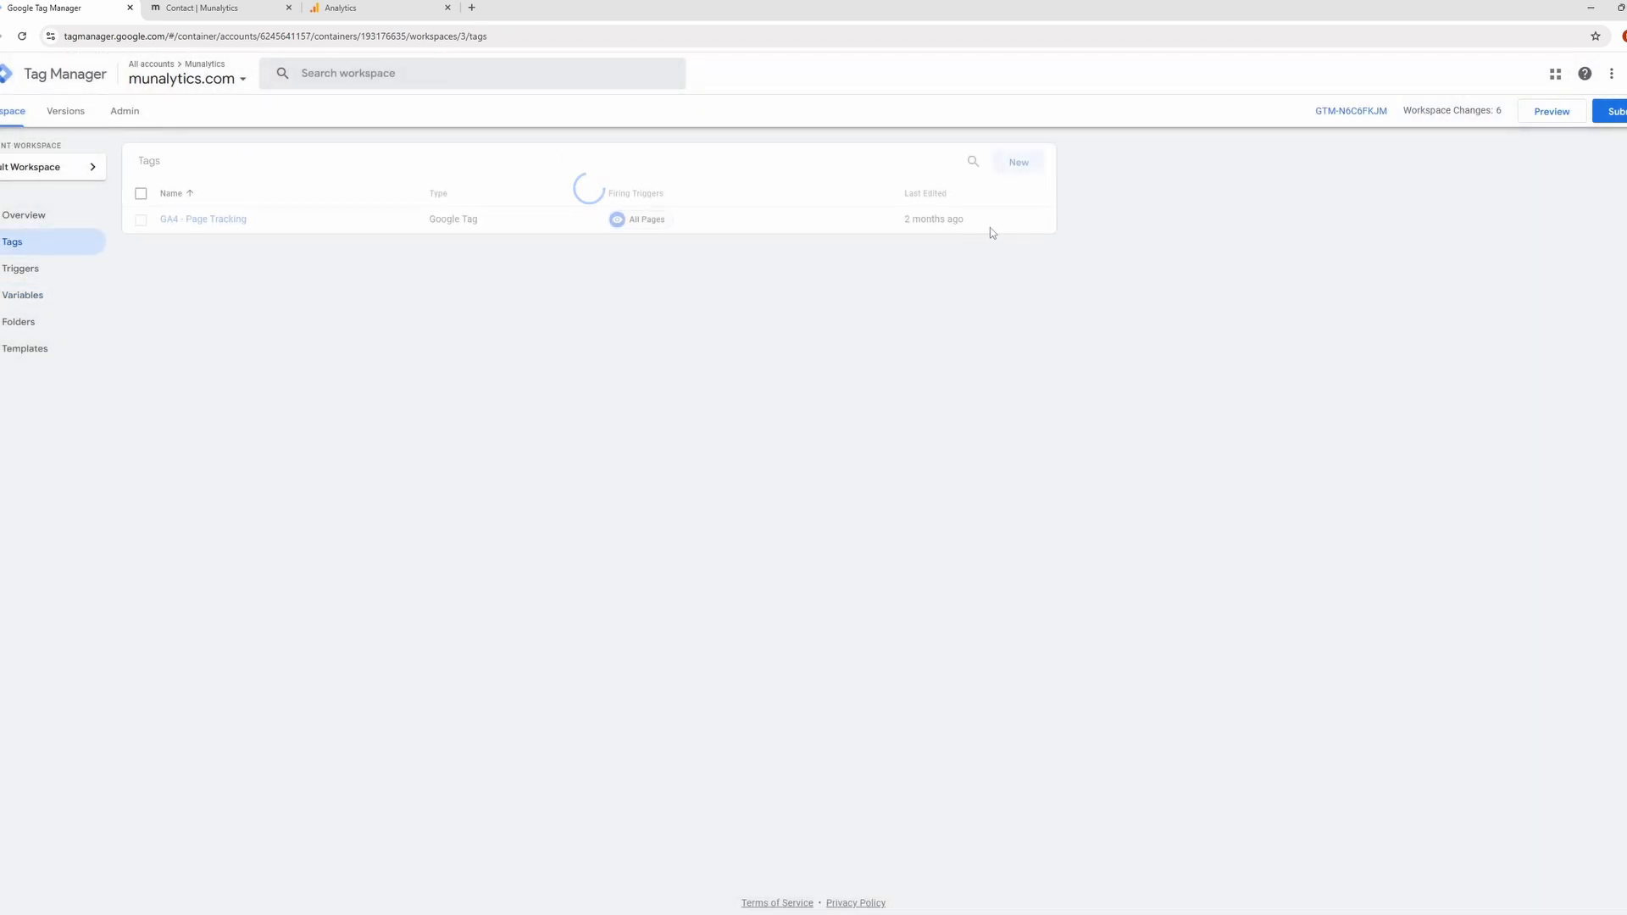
{"action": "left_click", "coordinate": [1017, 163]}
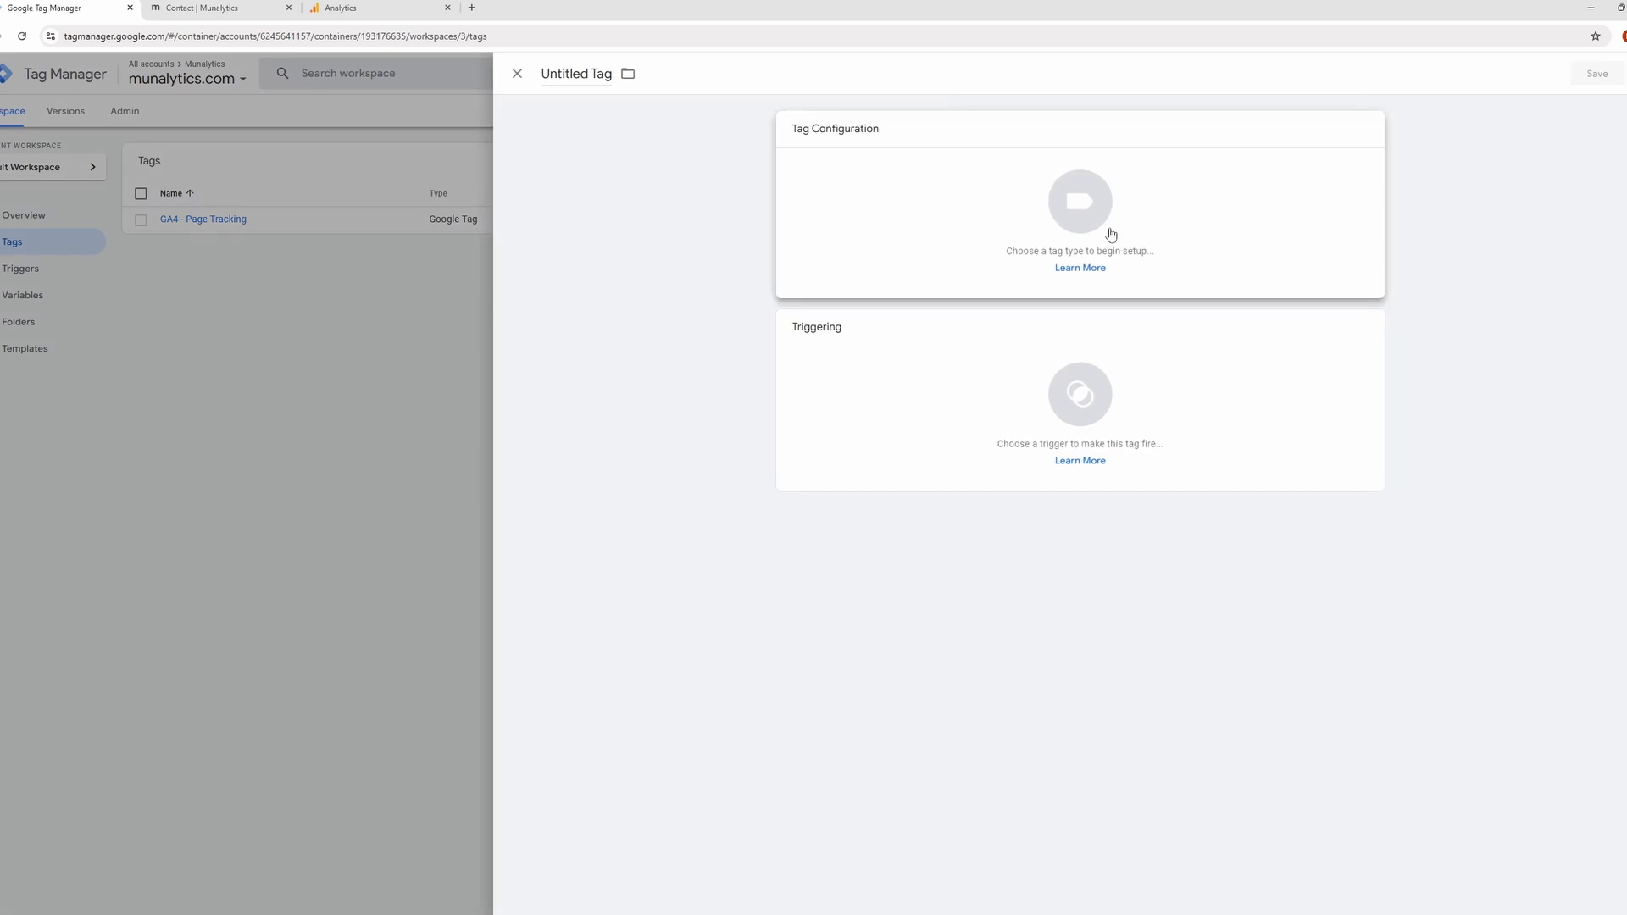
{"action": "left_click", "coordinate": [1106, 233]}
{"action": "left_click", "coordinate": [1257, 189]}
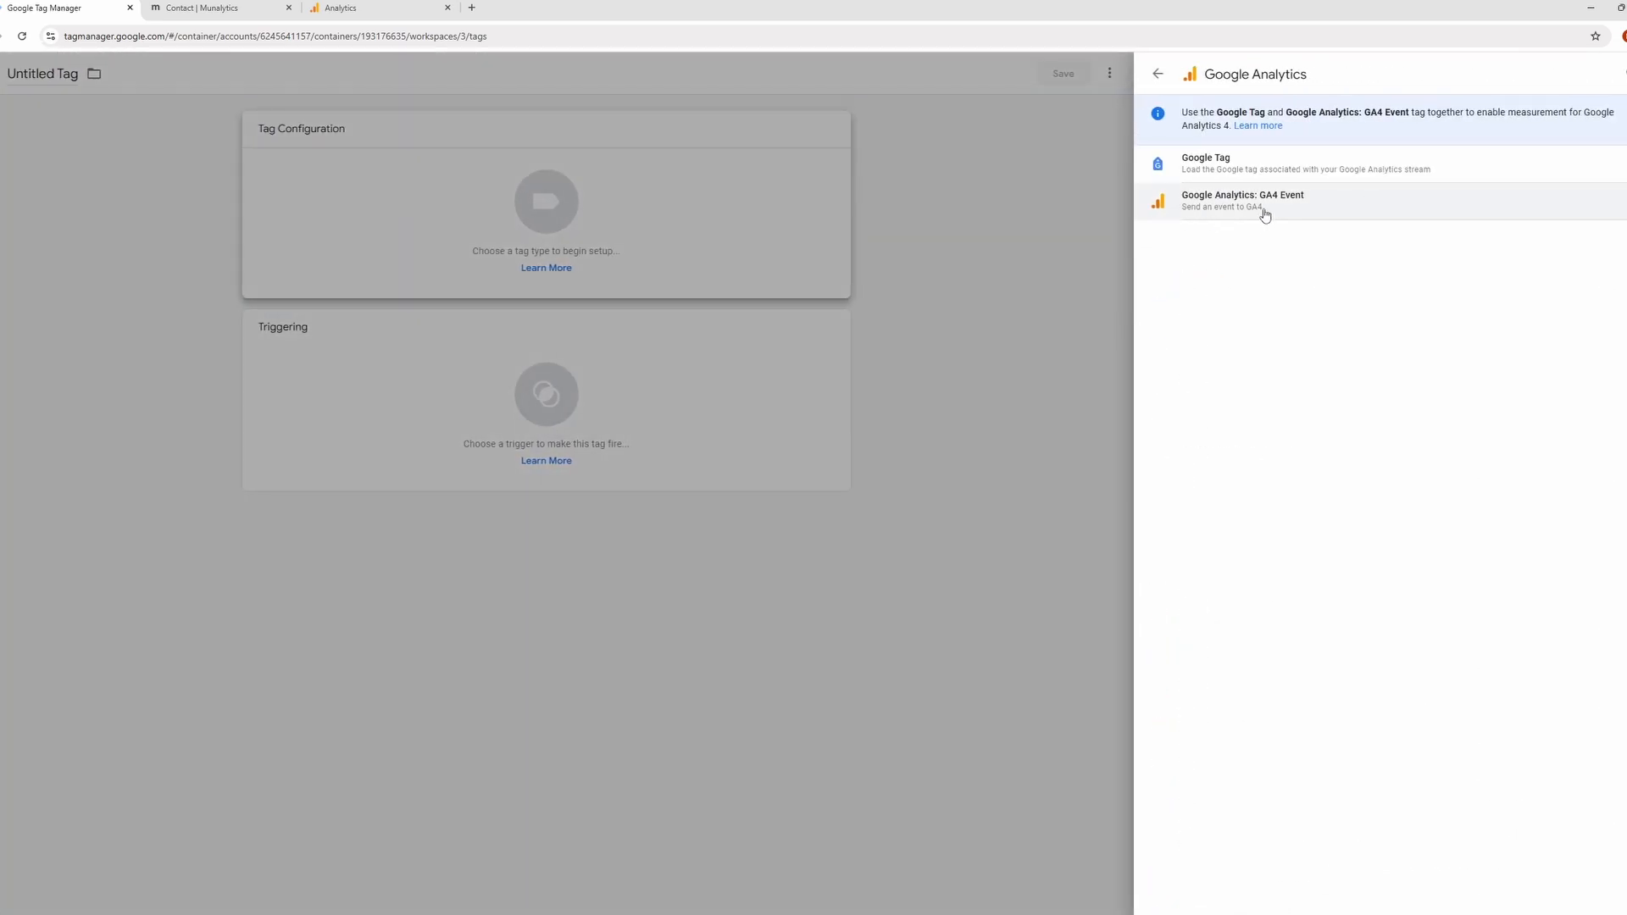
{"action": "left_click", "coordinate": [1263, 212]}
Set the tag's measurement ID to the GA4 ID variable.
{"action": "left_click", "coordinate": [837, 272]}
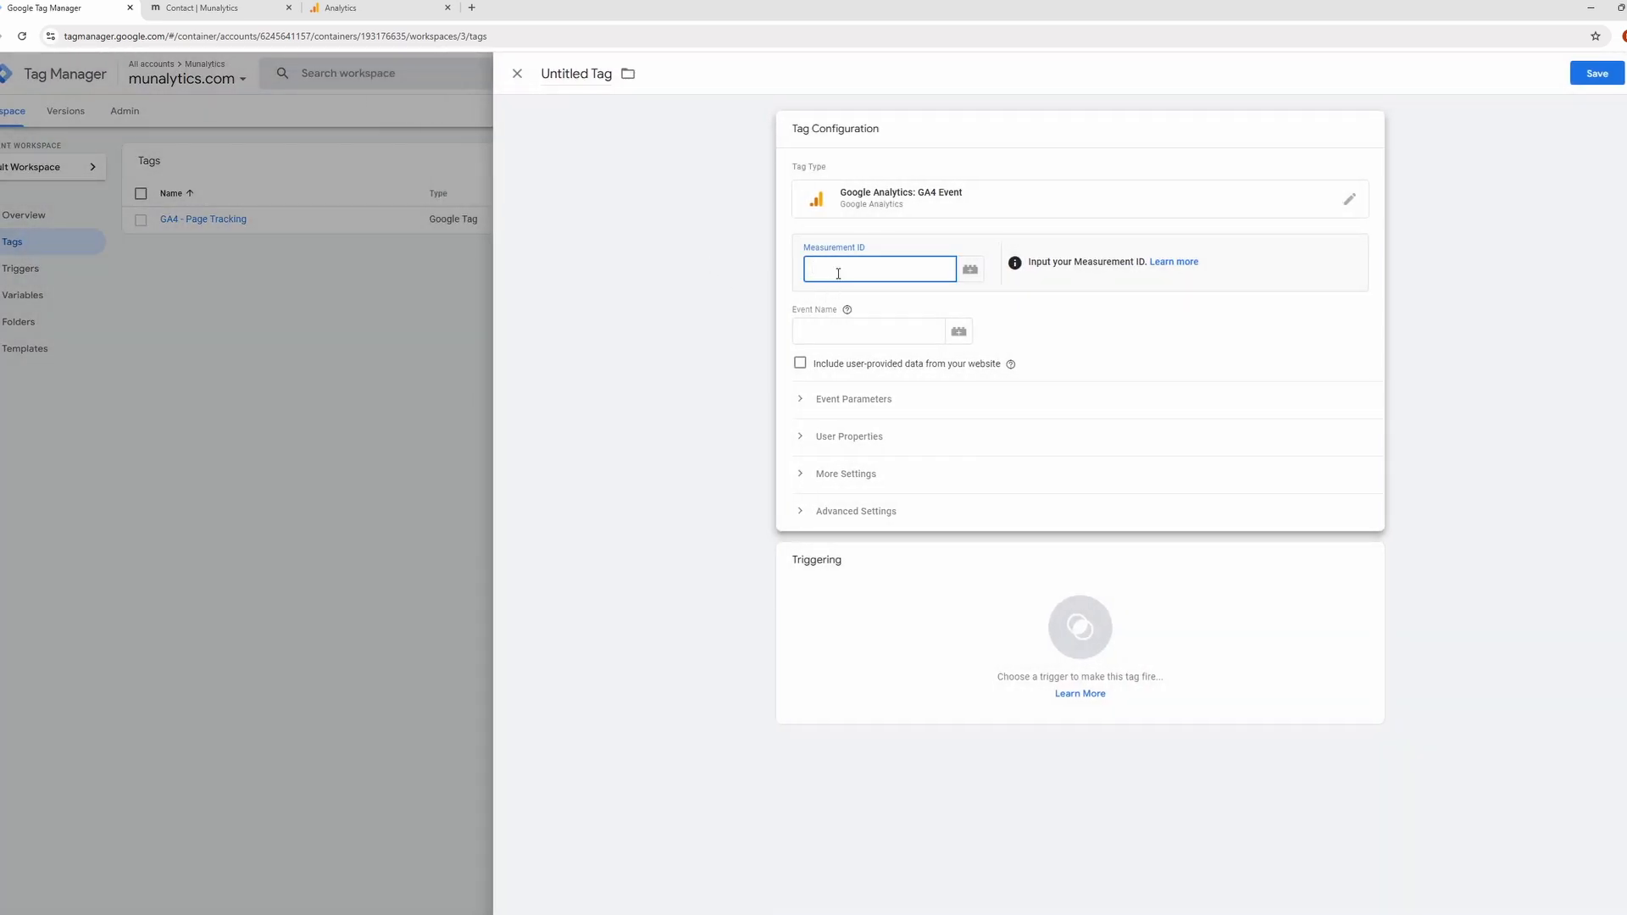
{"action": "left_click", "coordinate": [970, 271]}
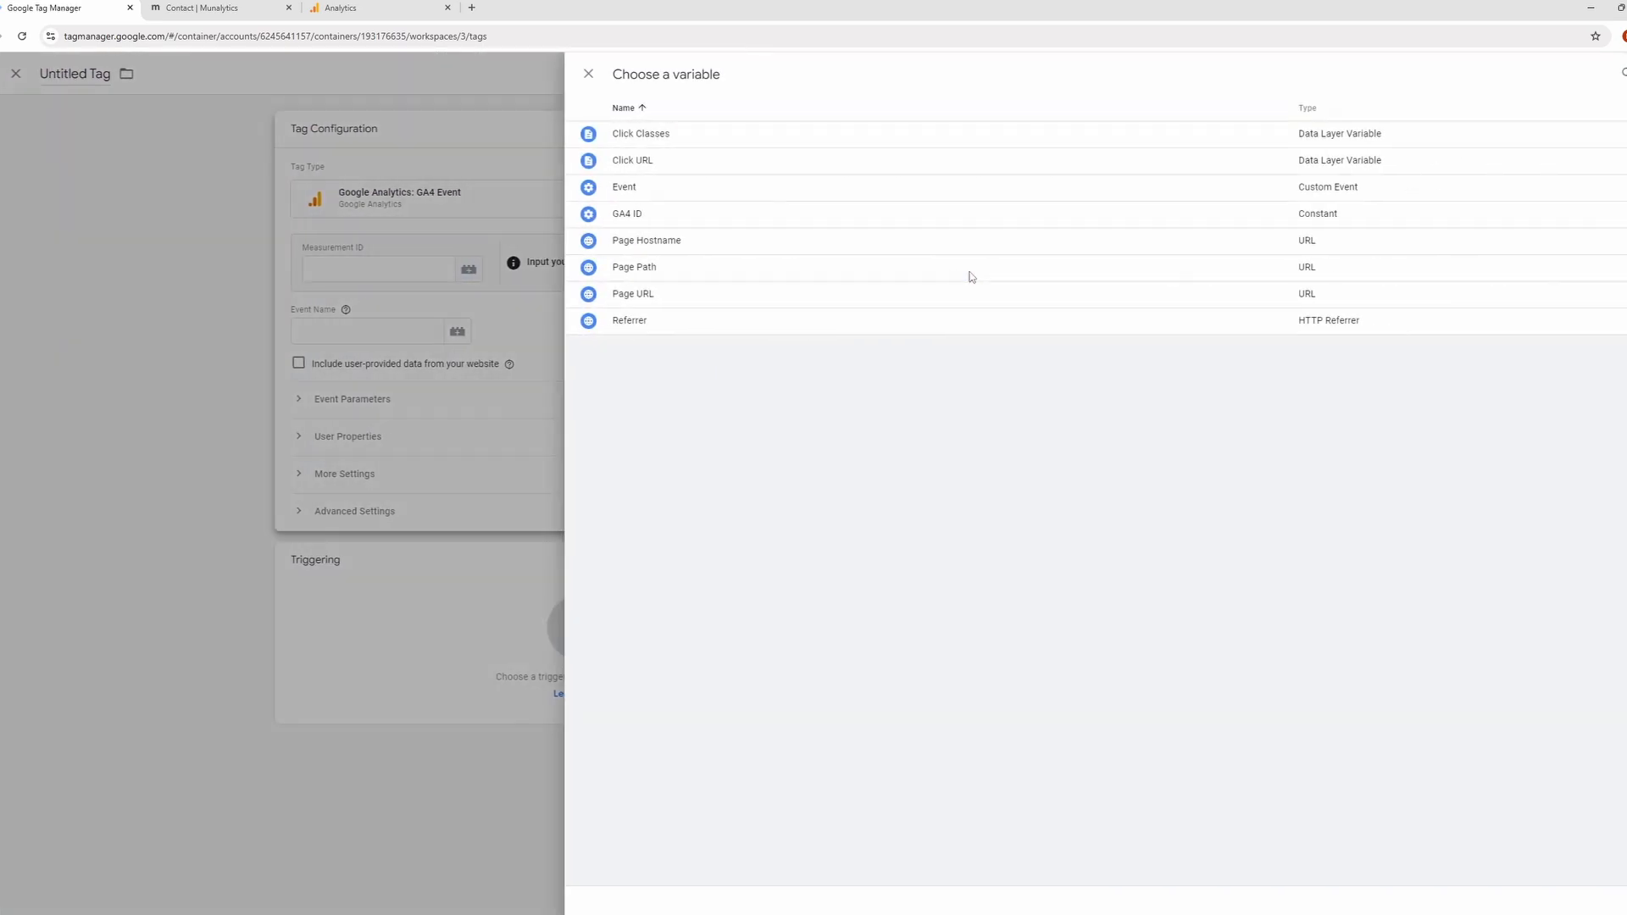
{"action": "left_click", "coordinate": [894, 221]}
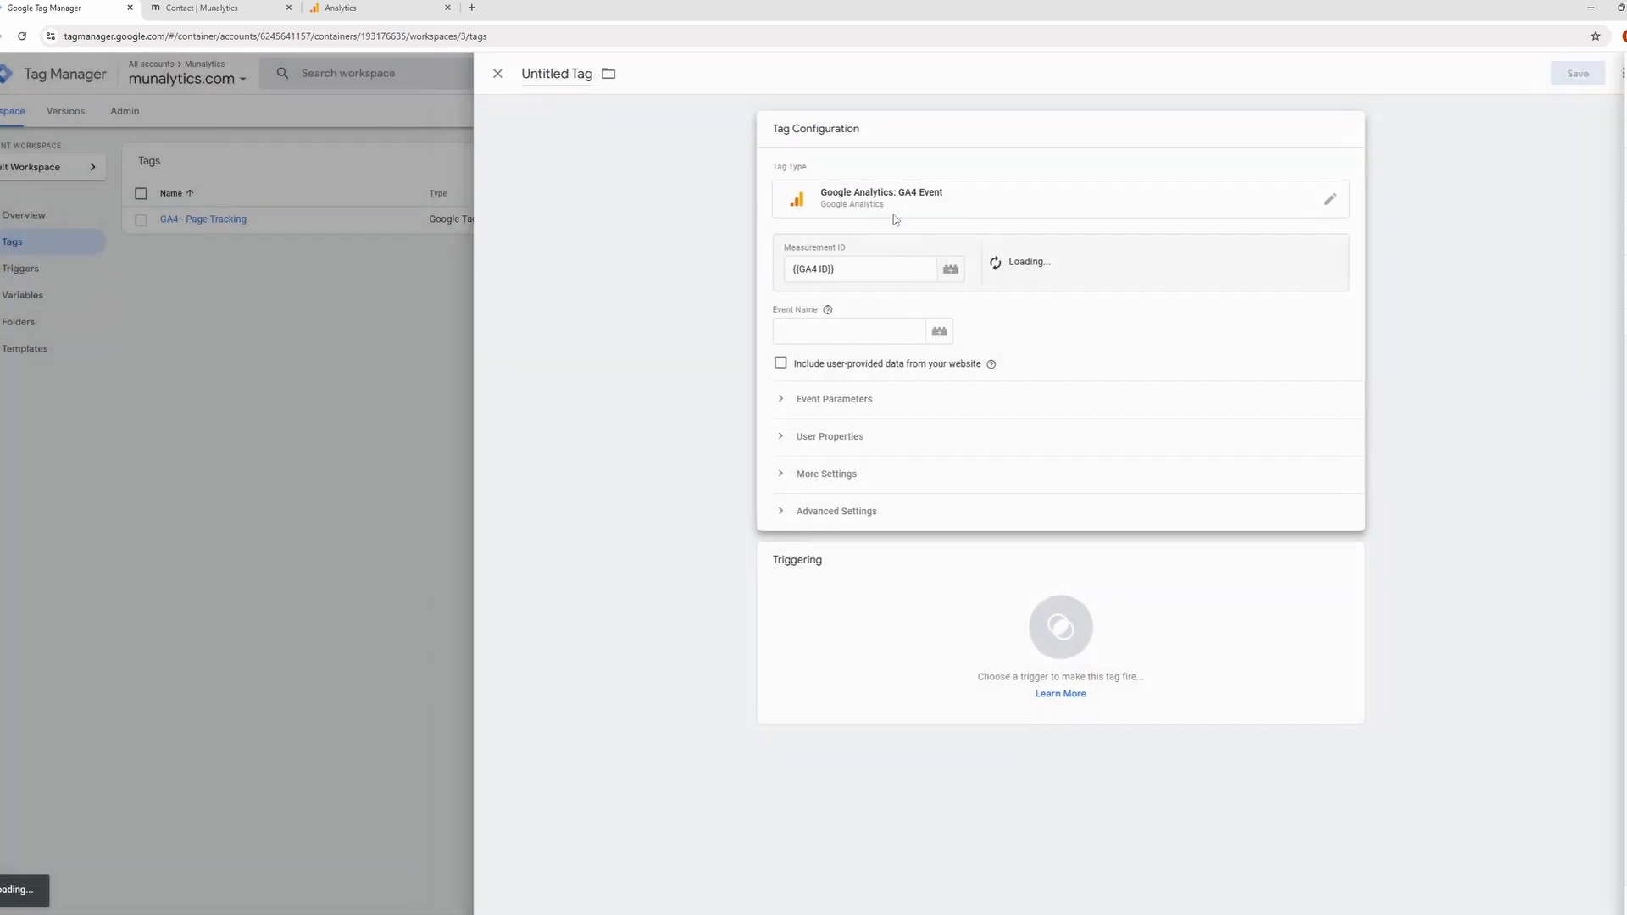
Give the tag the event name "Call" and the Phone Call Click trigger, saving it as "GA4 - Event - Phone Call".
{"action": "left_click", "coordinate": [881, 329]}
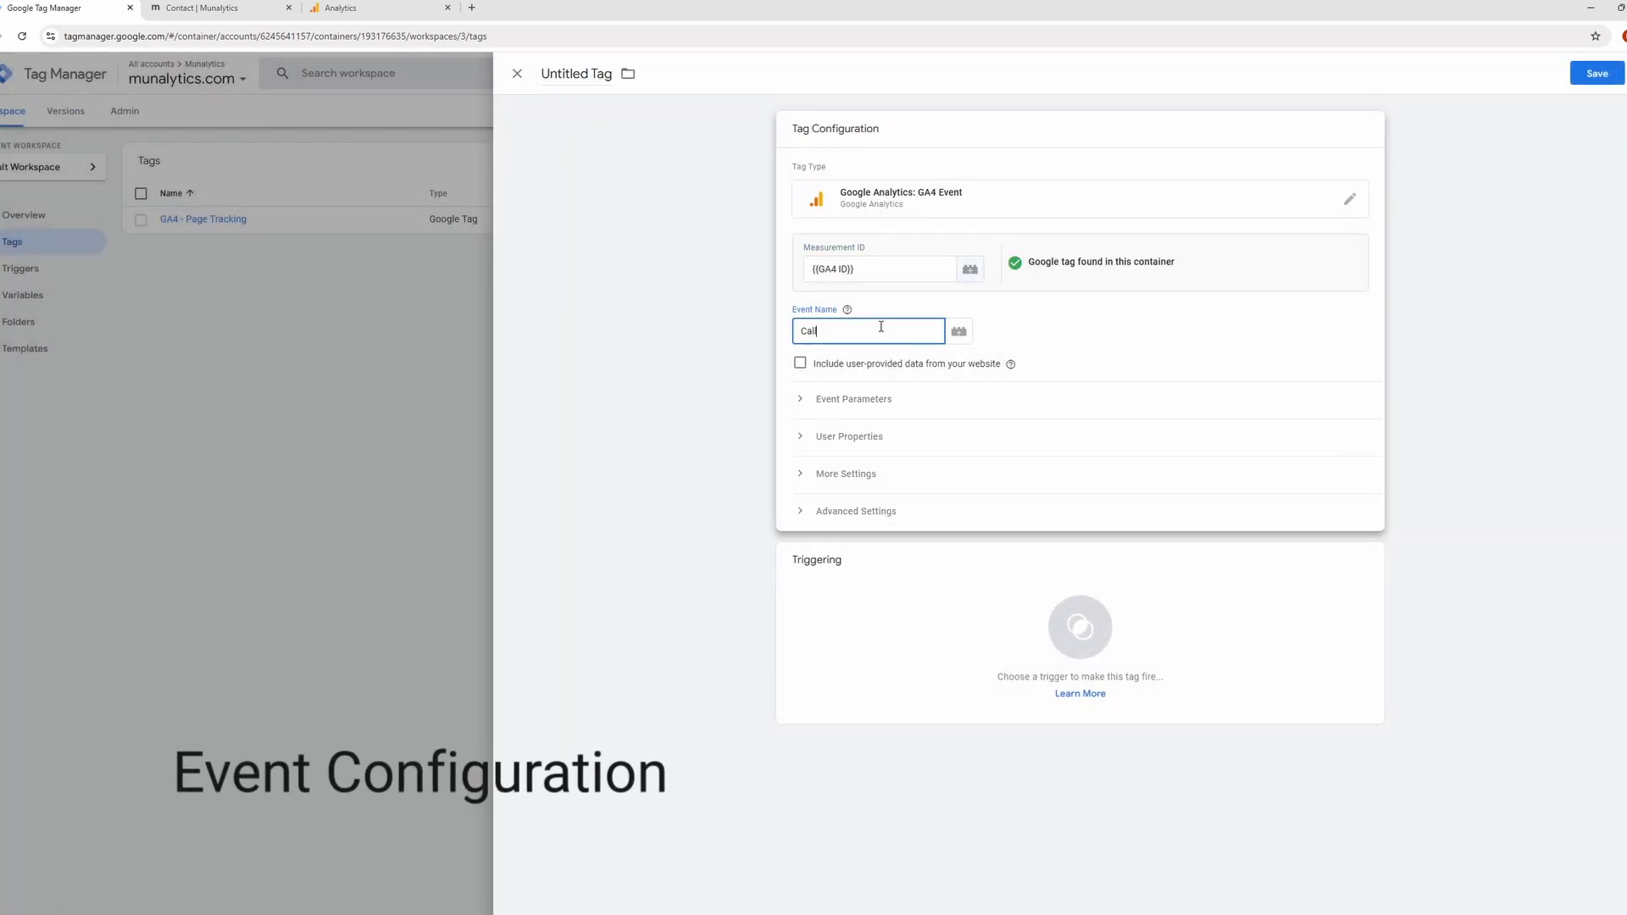
{"action": "left_click", "coordinate": [991, 650]}
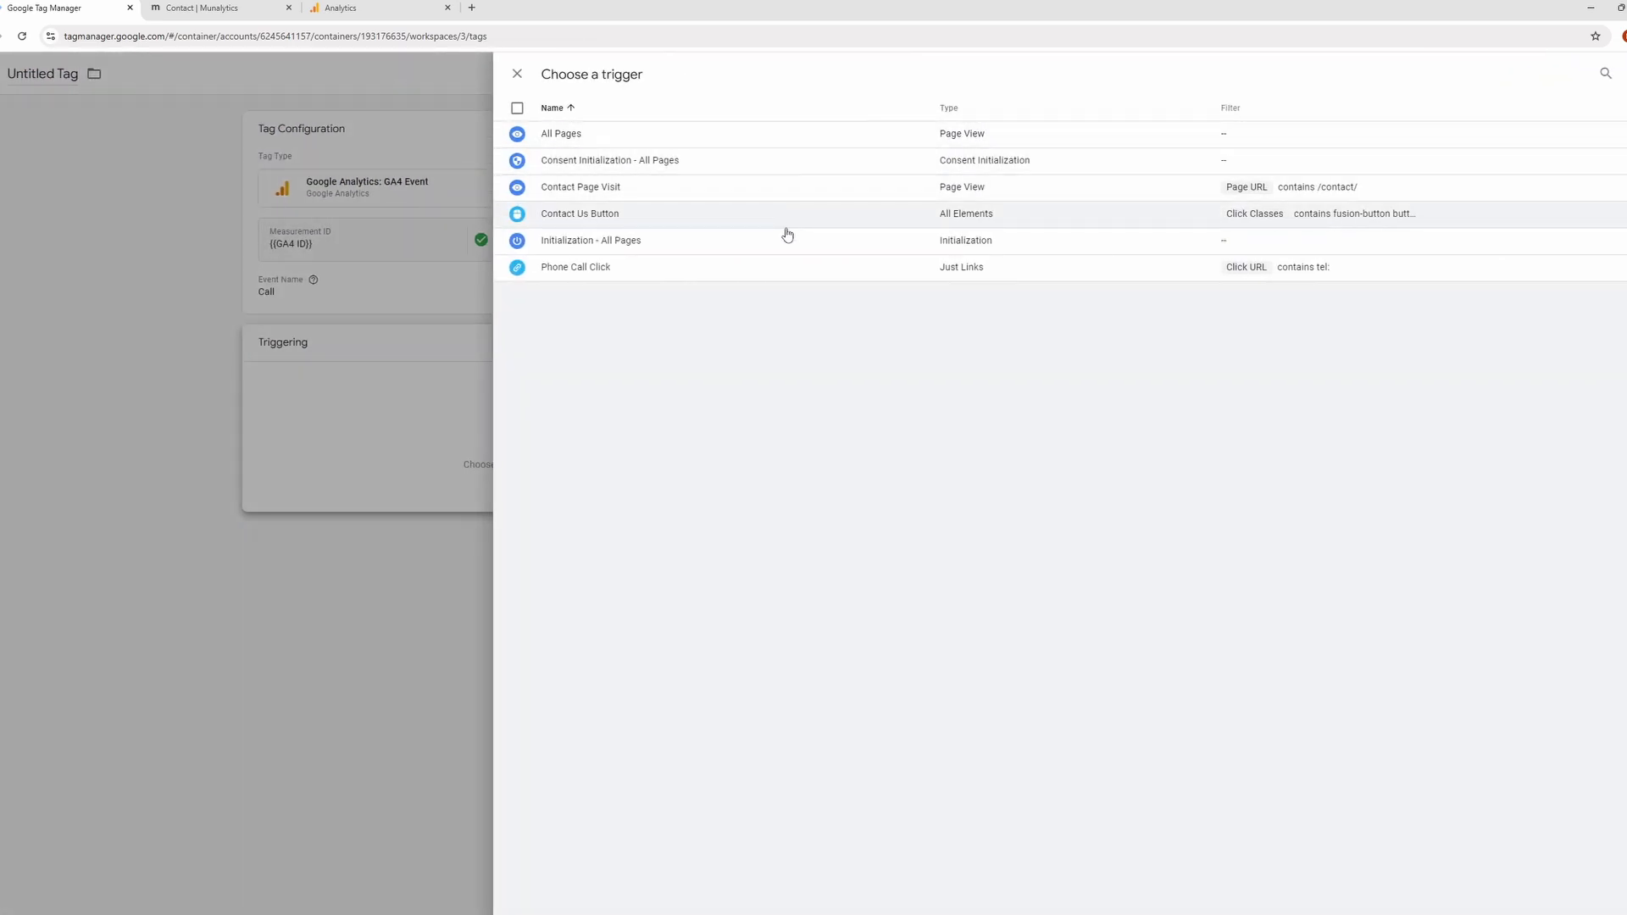
{"action": "left_click", "coordinate": [762, 269]}
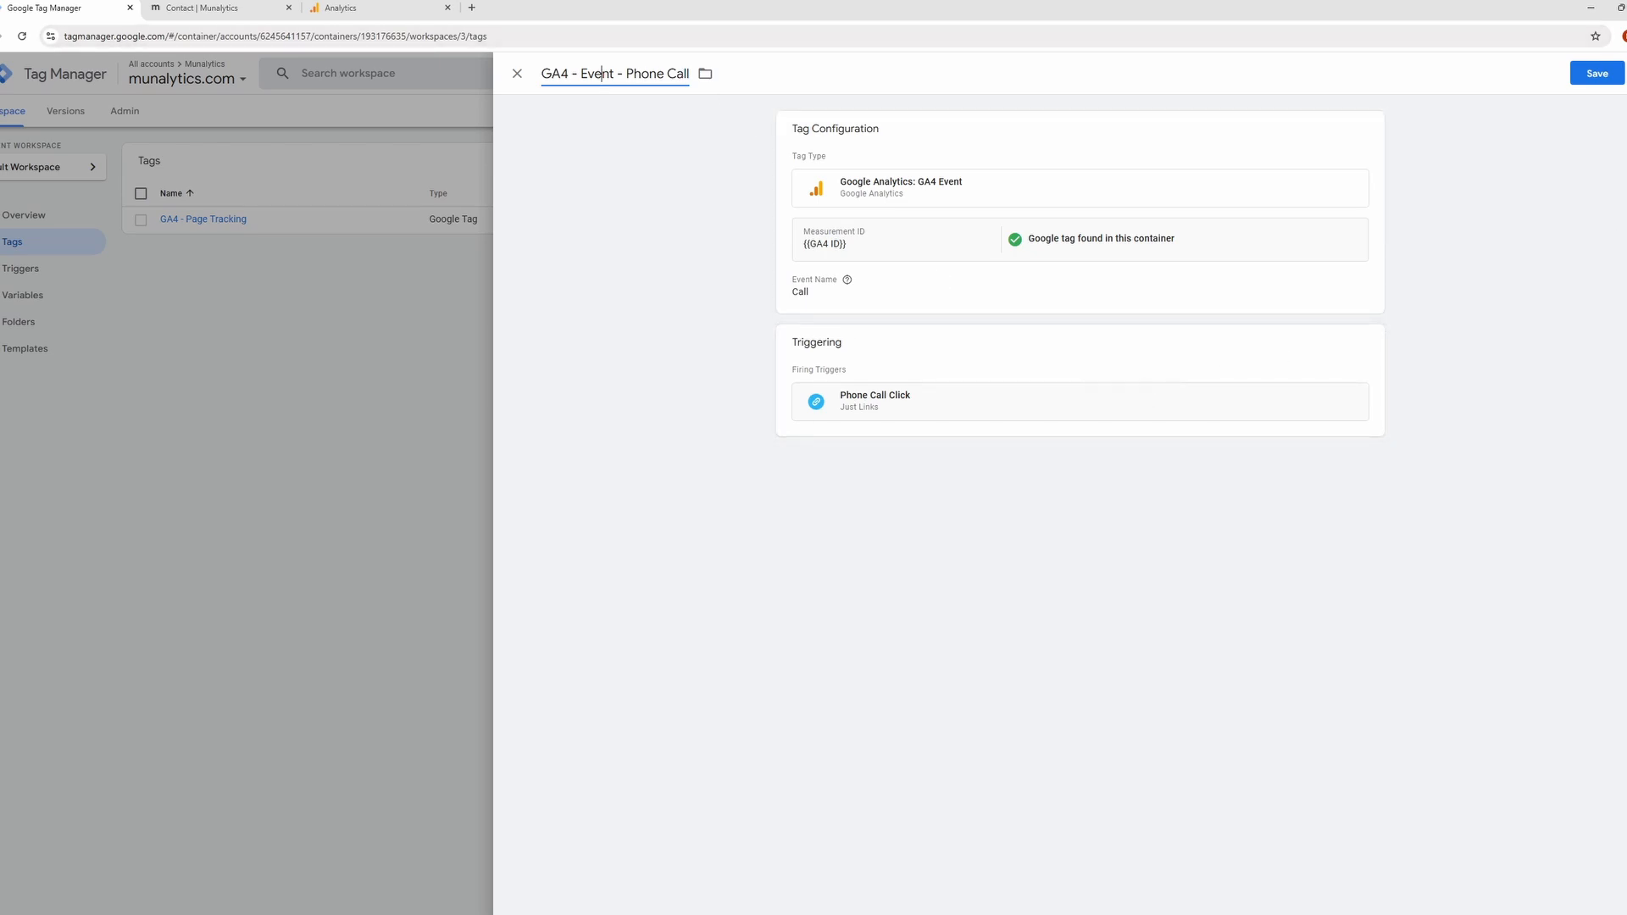
{"action": "left_click", "coordinate": [1601, 82]}
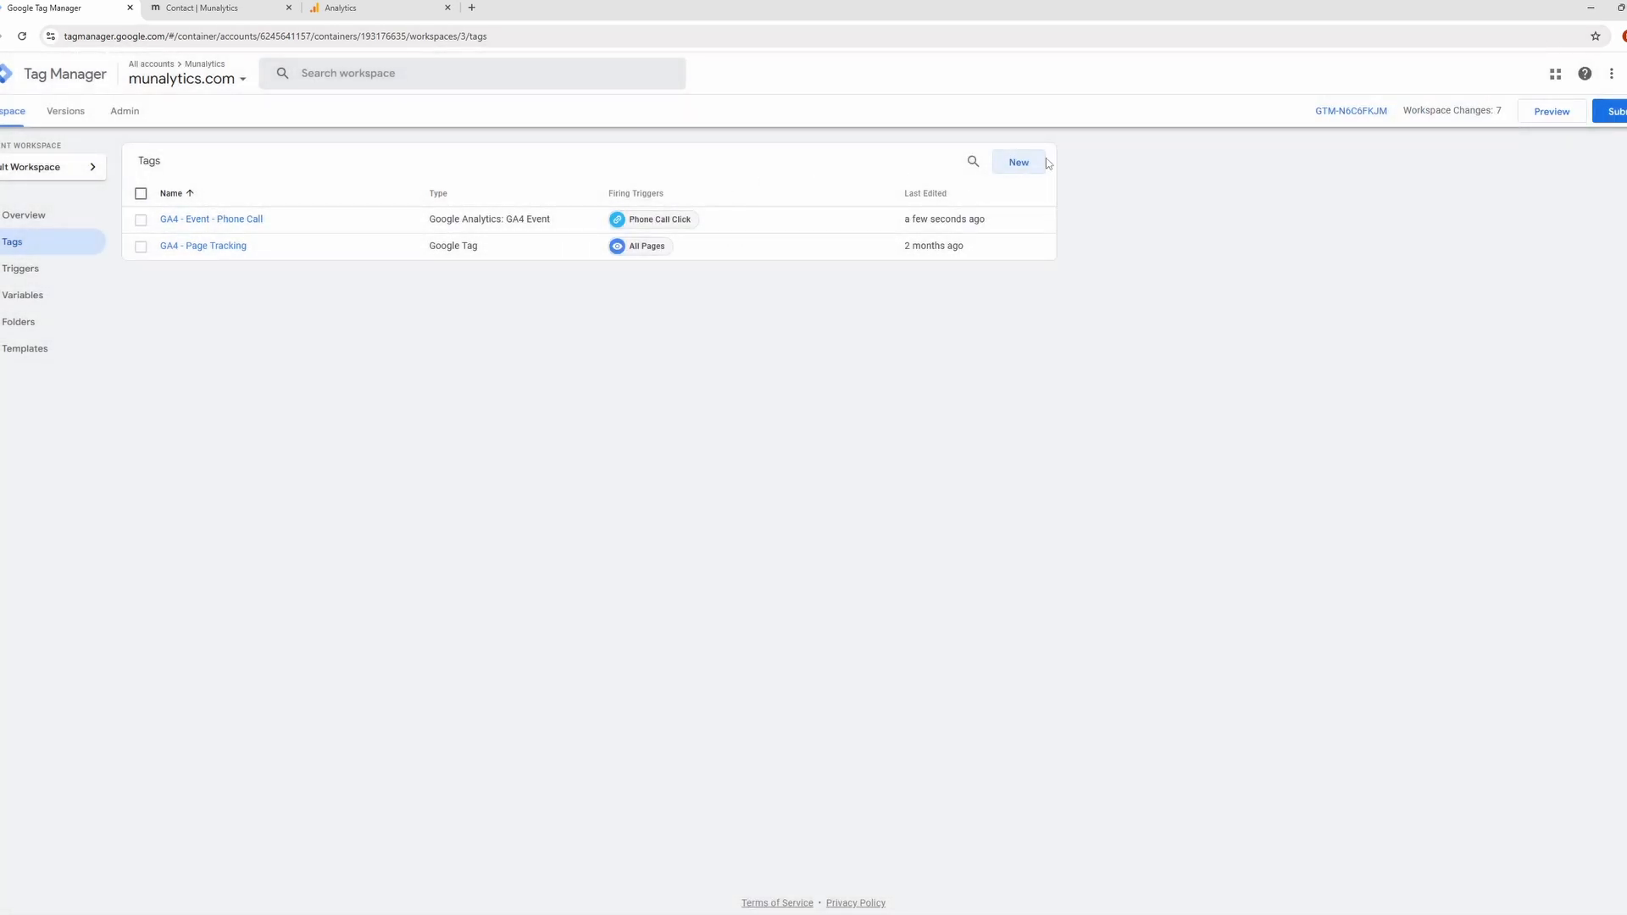
Create a new tag named "GA4 - Event - Contact Us Button".
{"action": "left_click", "coordinate": [1038, 162]}
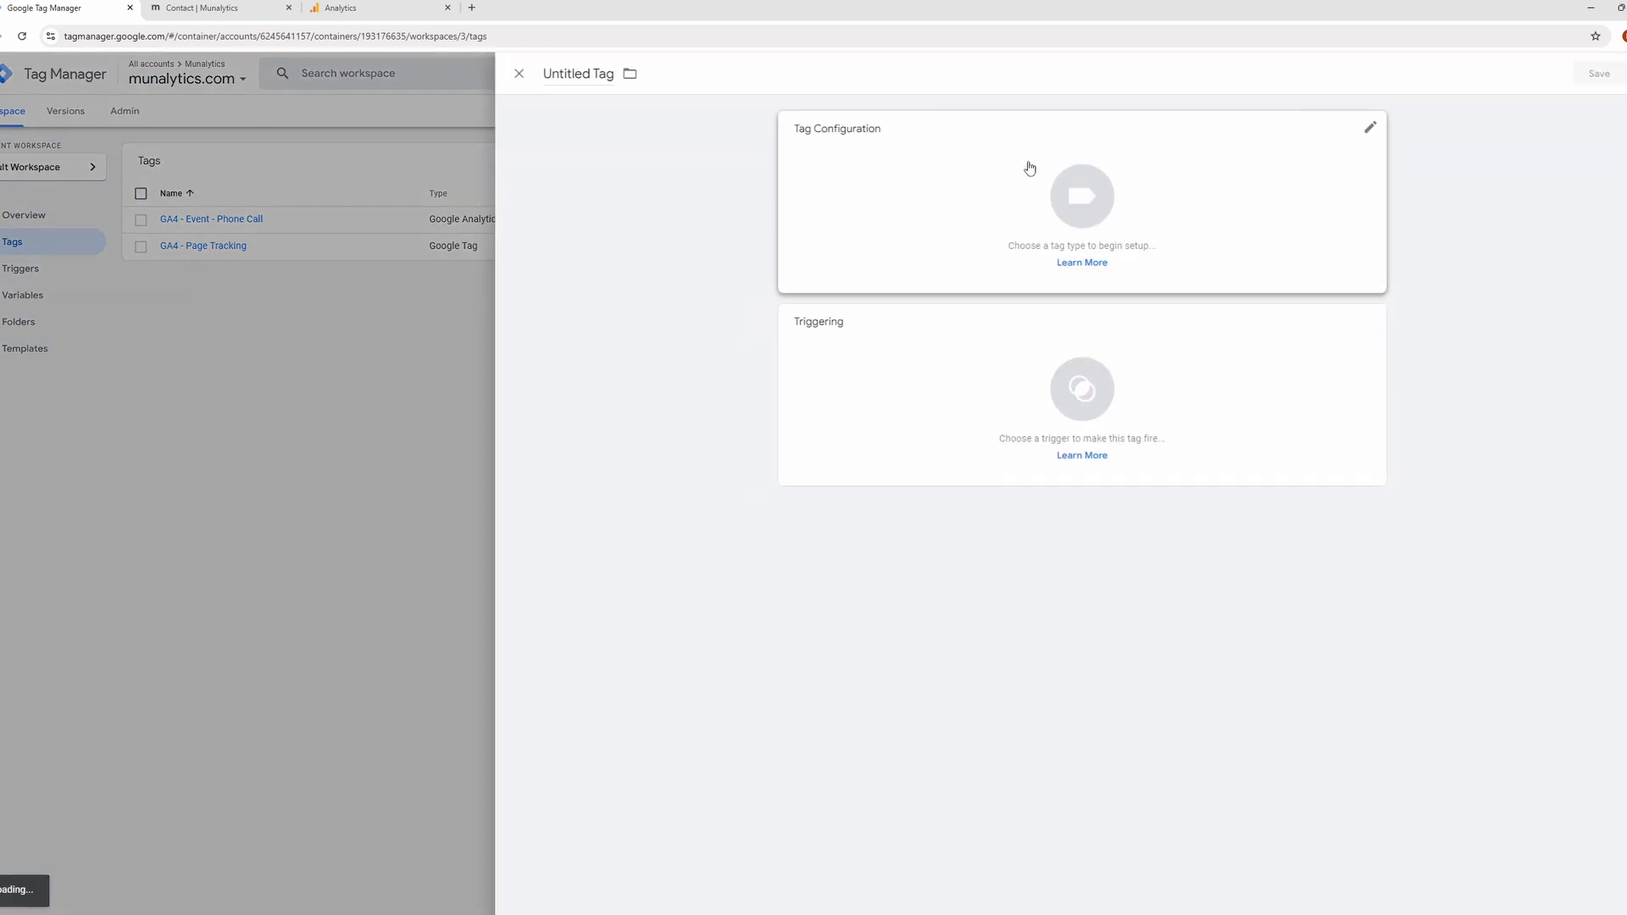
{"action": "left_click", "coordinate": [604, 81]}
{"action": "key", "text": "BackSpace"}
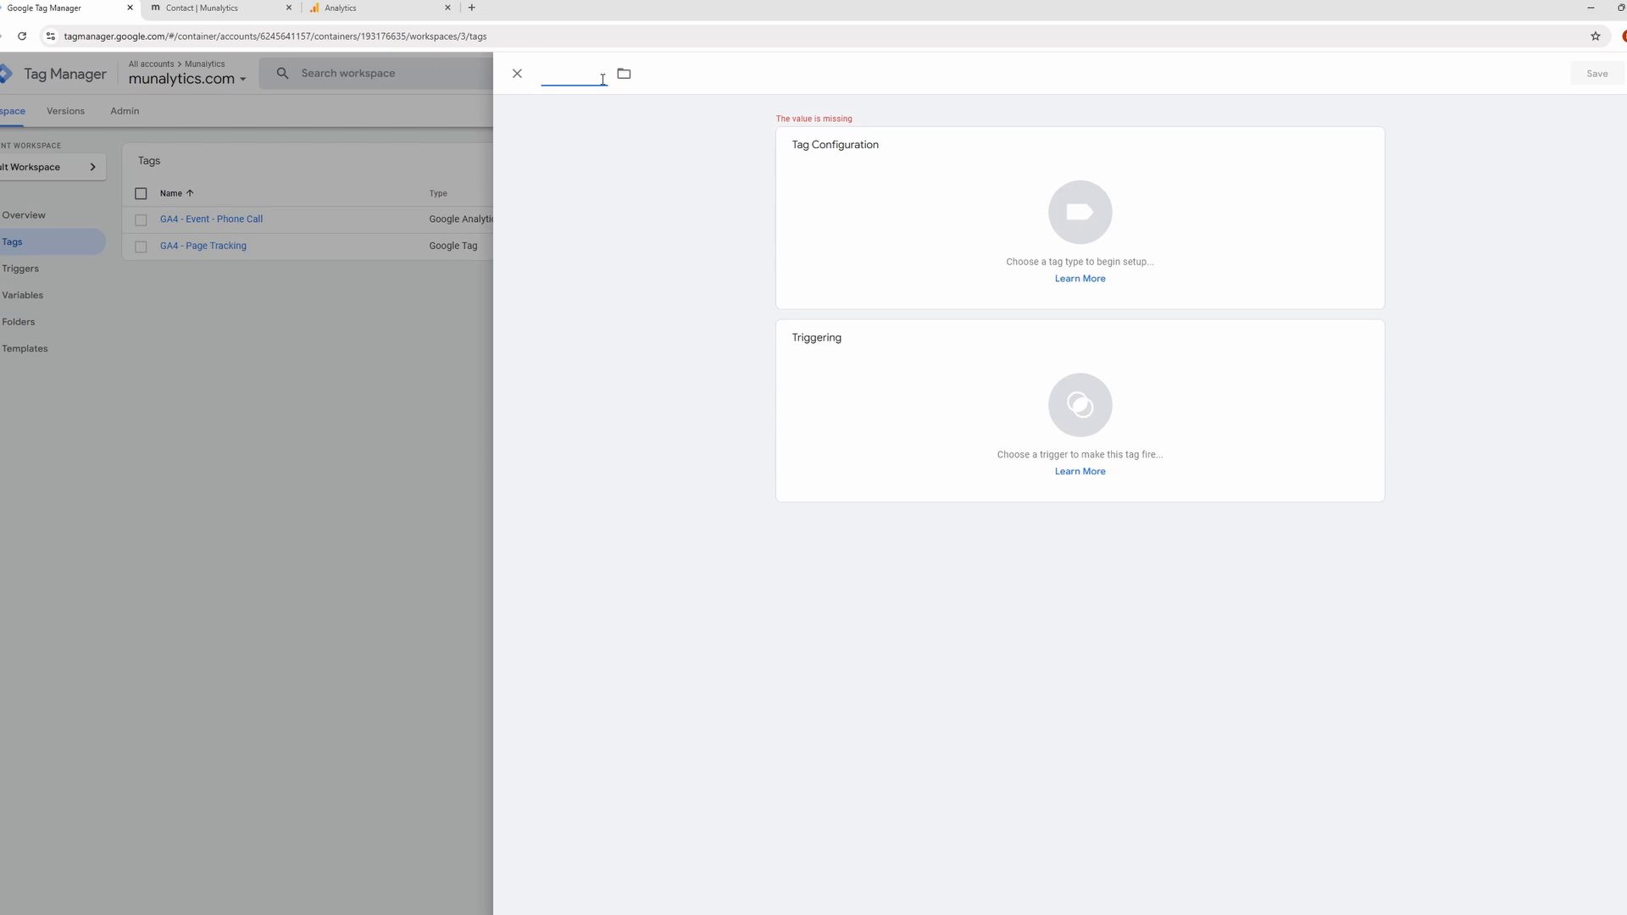
{"action": "type", "text": "GA4 - E"}
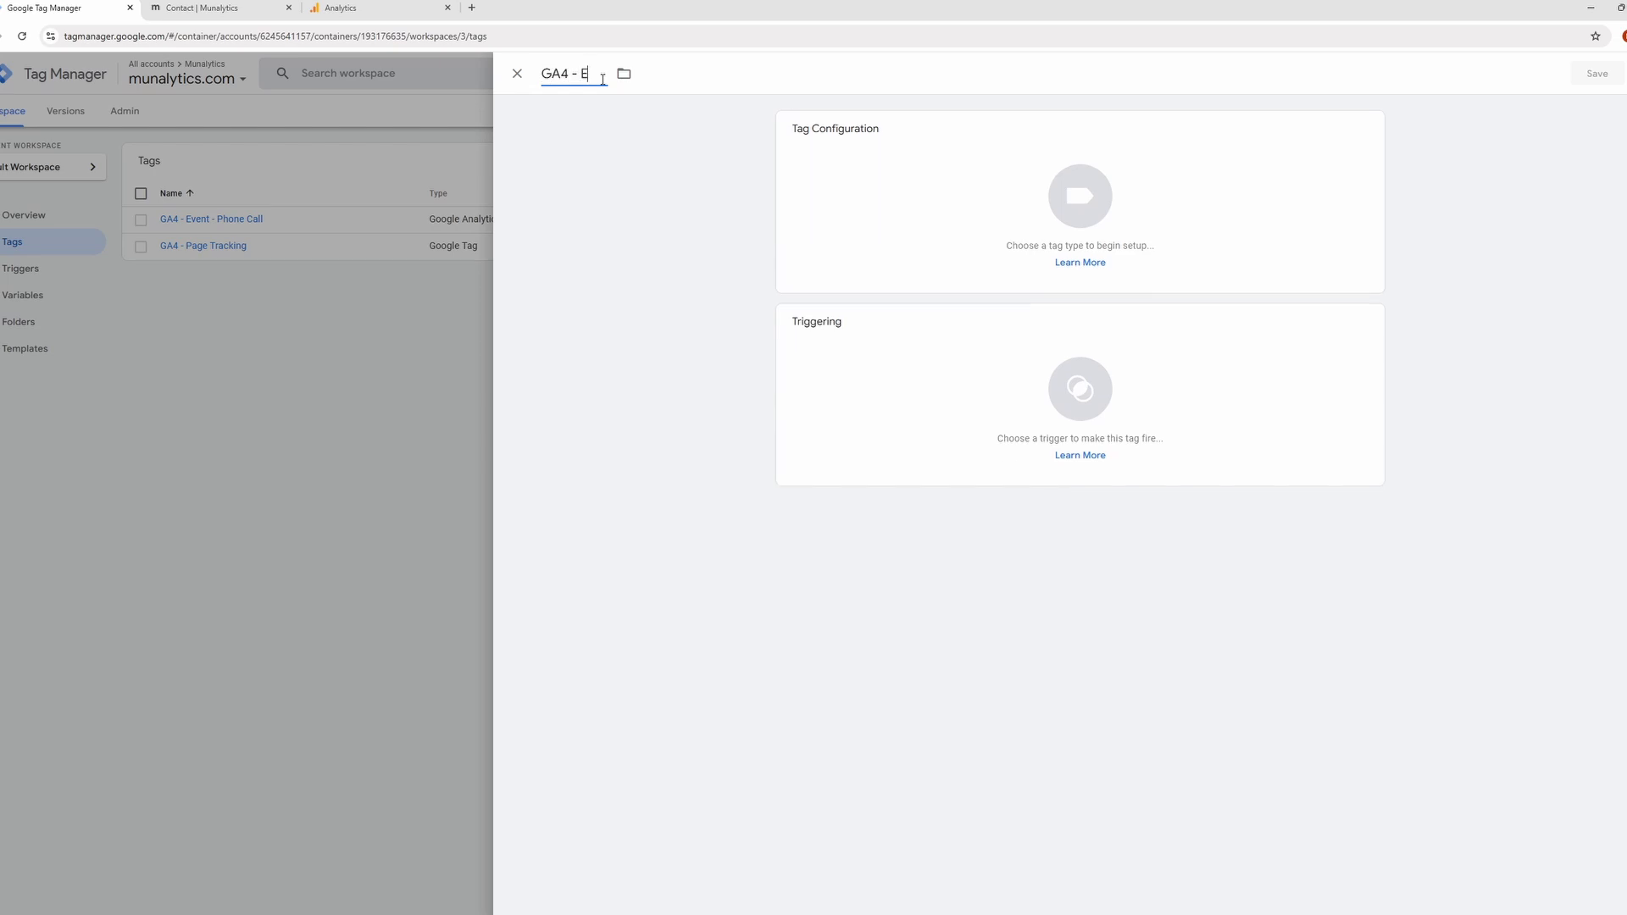
{"action": "type", "text": "vent - Contact Us Button"}
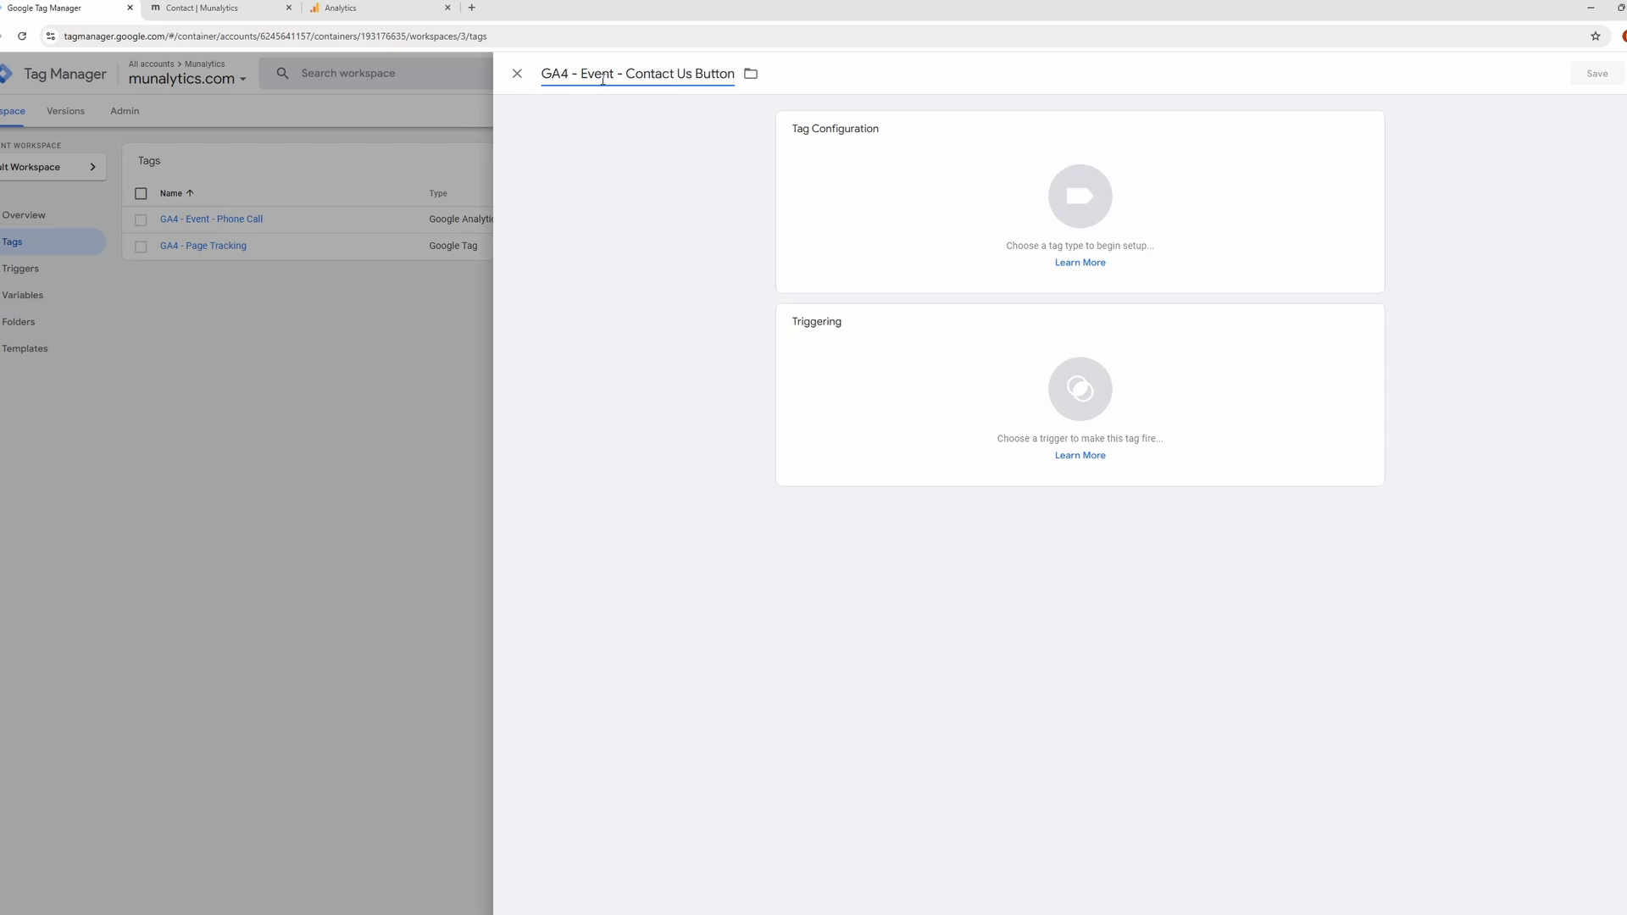
Set the Contact Us Button tag's type to Google Analytics: GA4 Event.
{"action": "left_click", "coordinate": [1062, 190]}
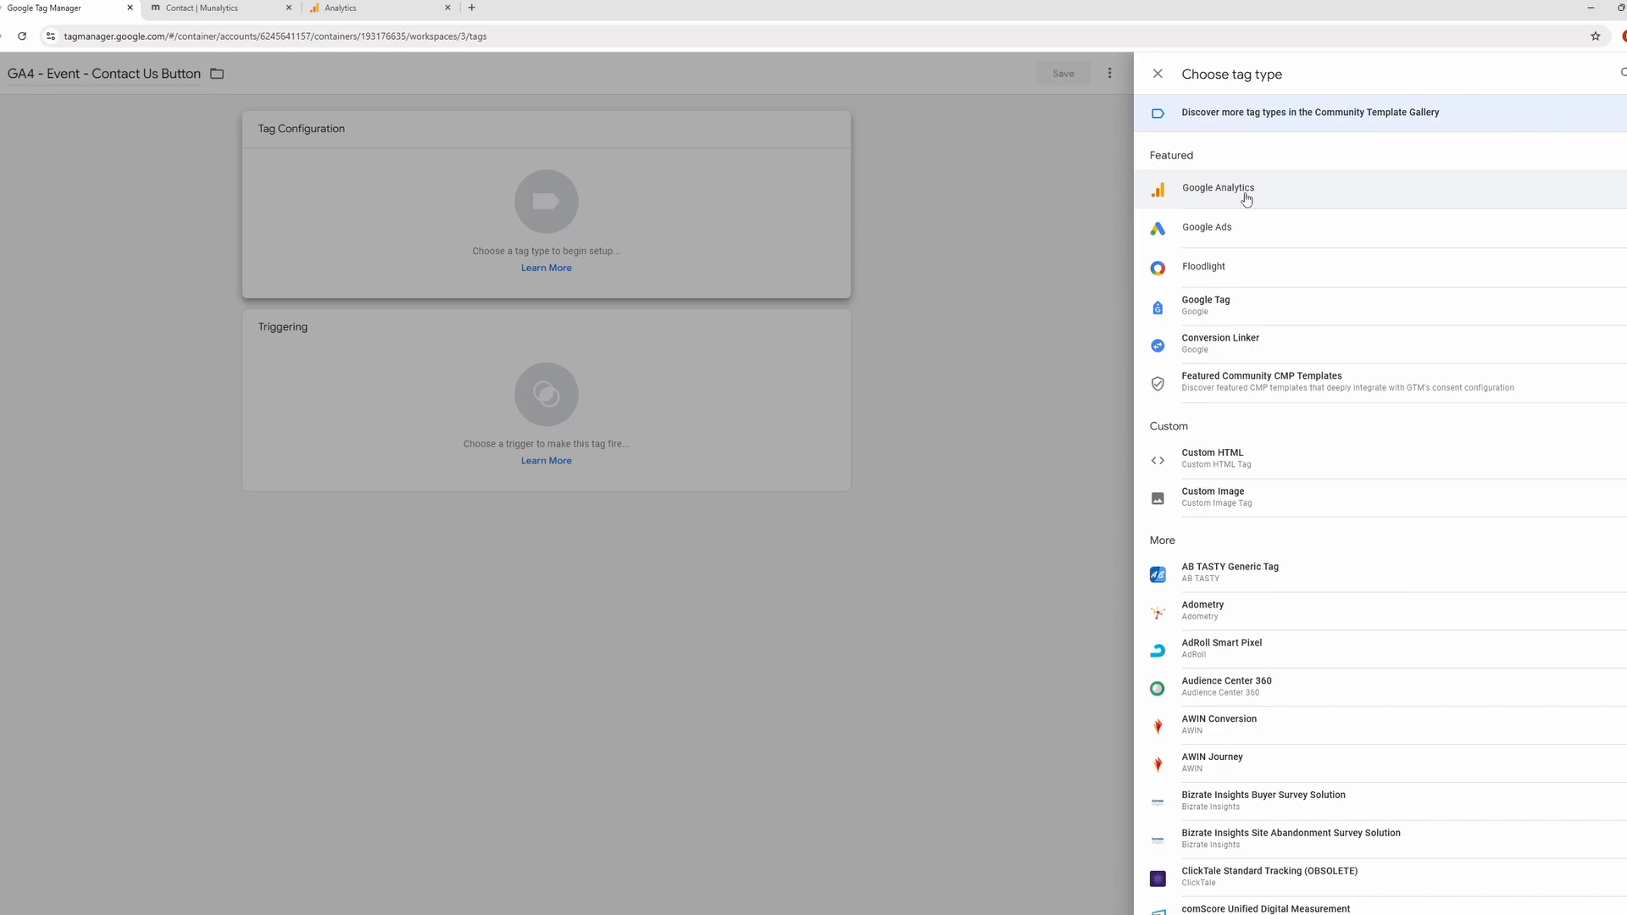
{"action": "left_click", "coordinate": [937, 244]}
{"action": "left_click", "coordinate": [969, 251]}
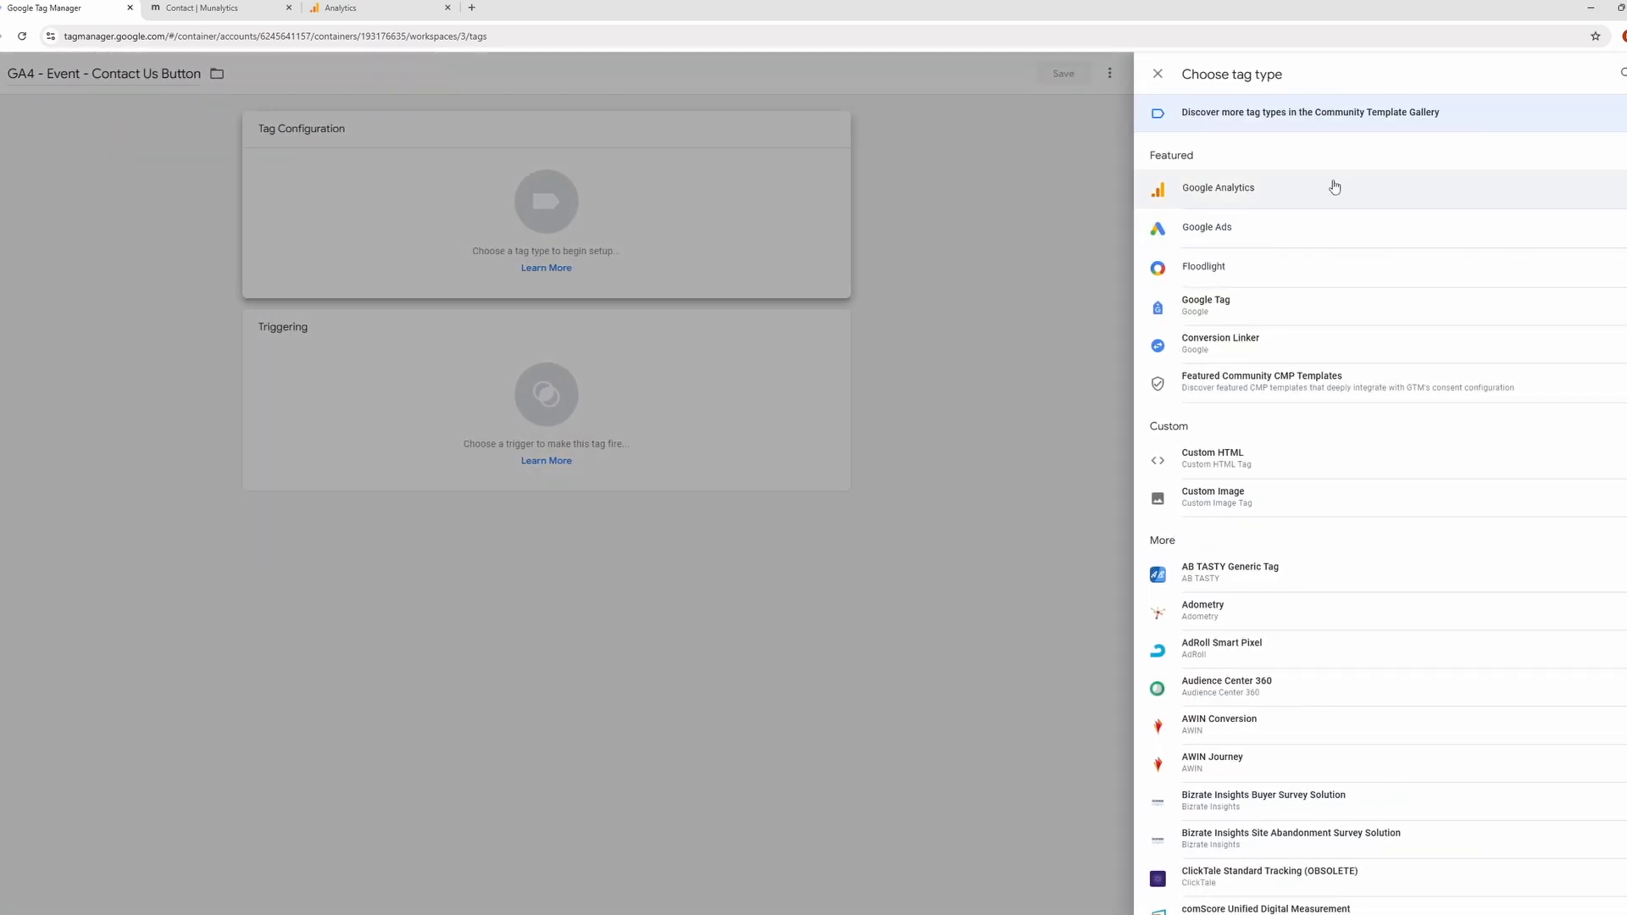
{"action": "left_click", "coordinate": [1335, 187]}
{"action": "left_click", "coordinate": [1304, 202]}
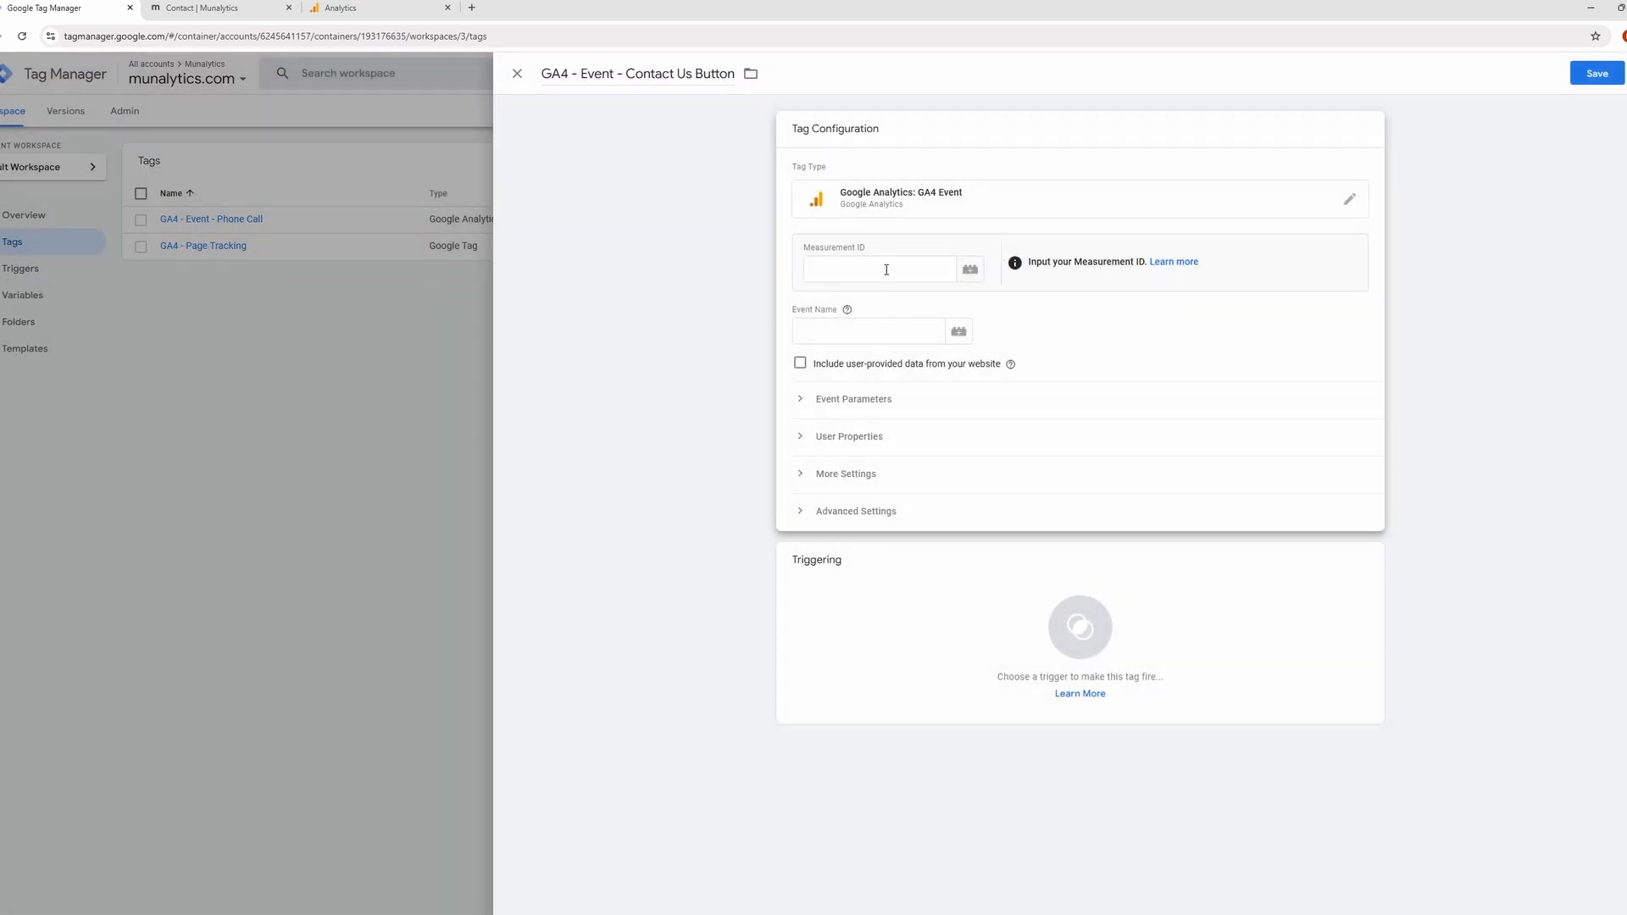
Set the Contact Us Button tag's measurement ID to the {{GA4 ID}} variable.
{"action": "left_click", "coordinate": [966, 269]}
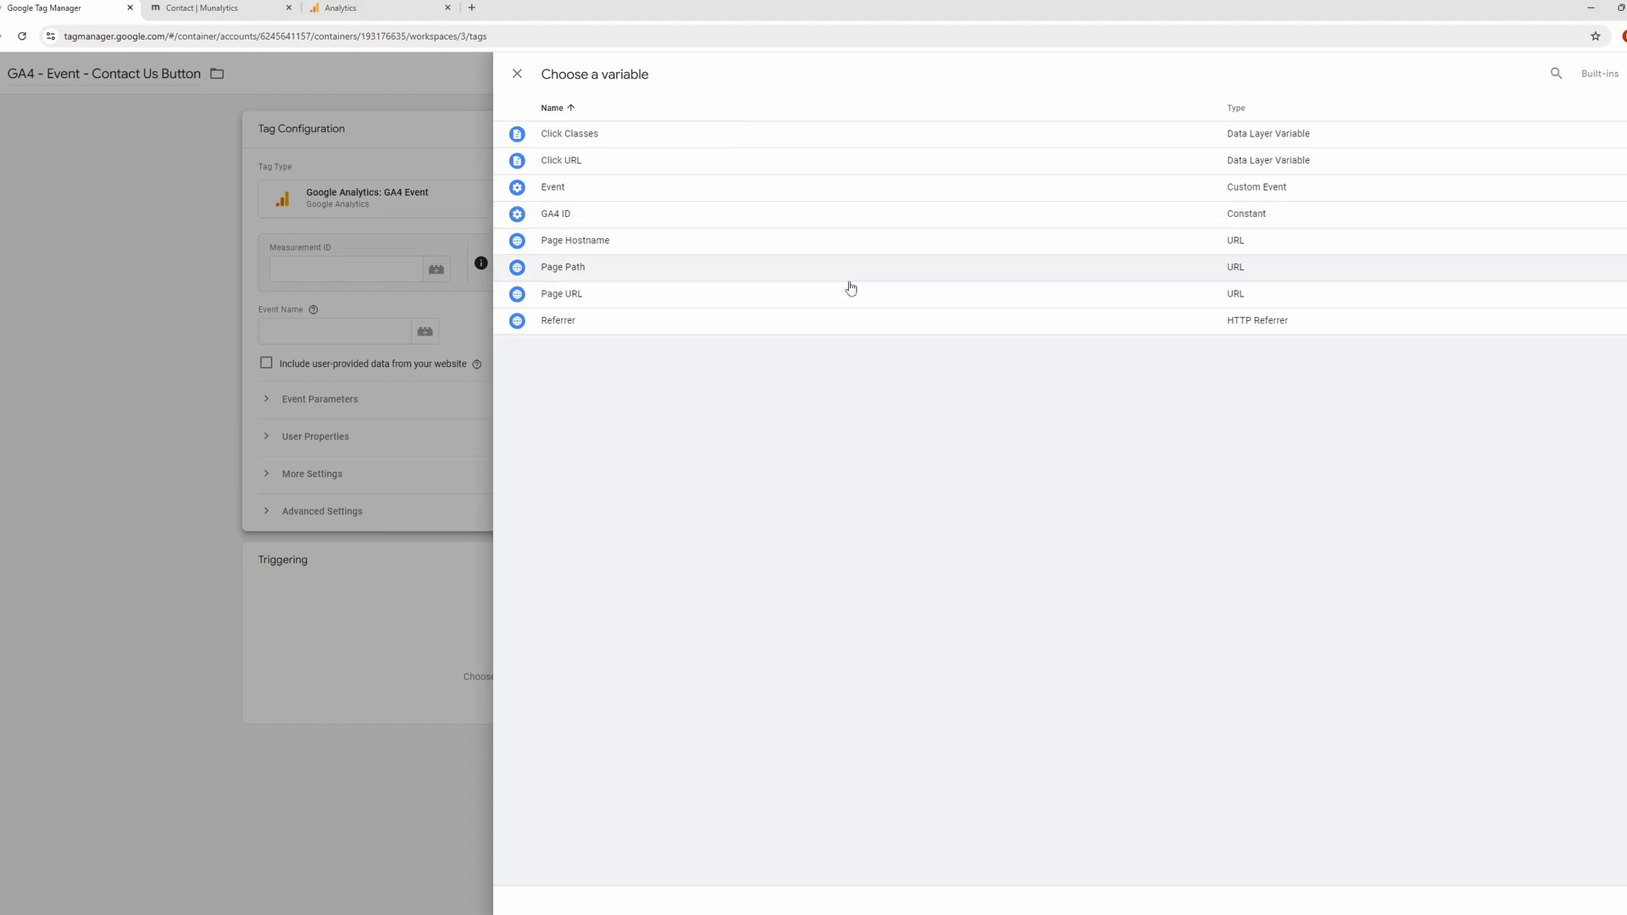
{"action": "left_click", "coordinate": [517, 74]}
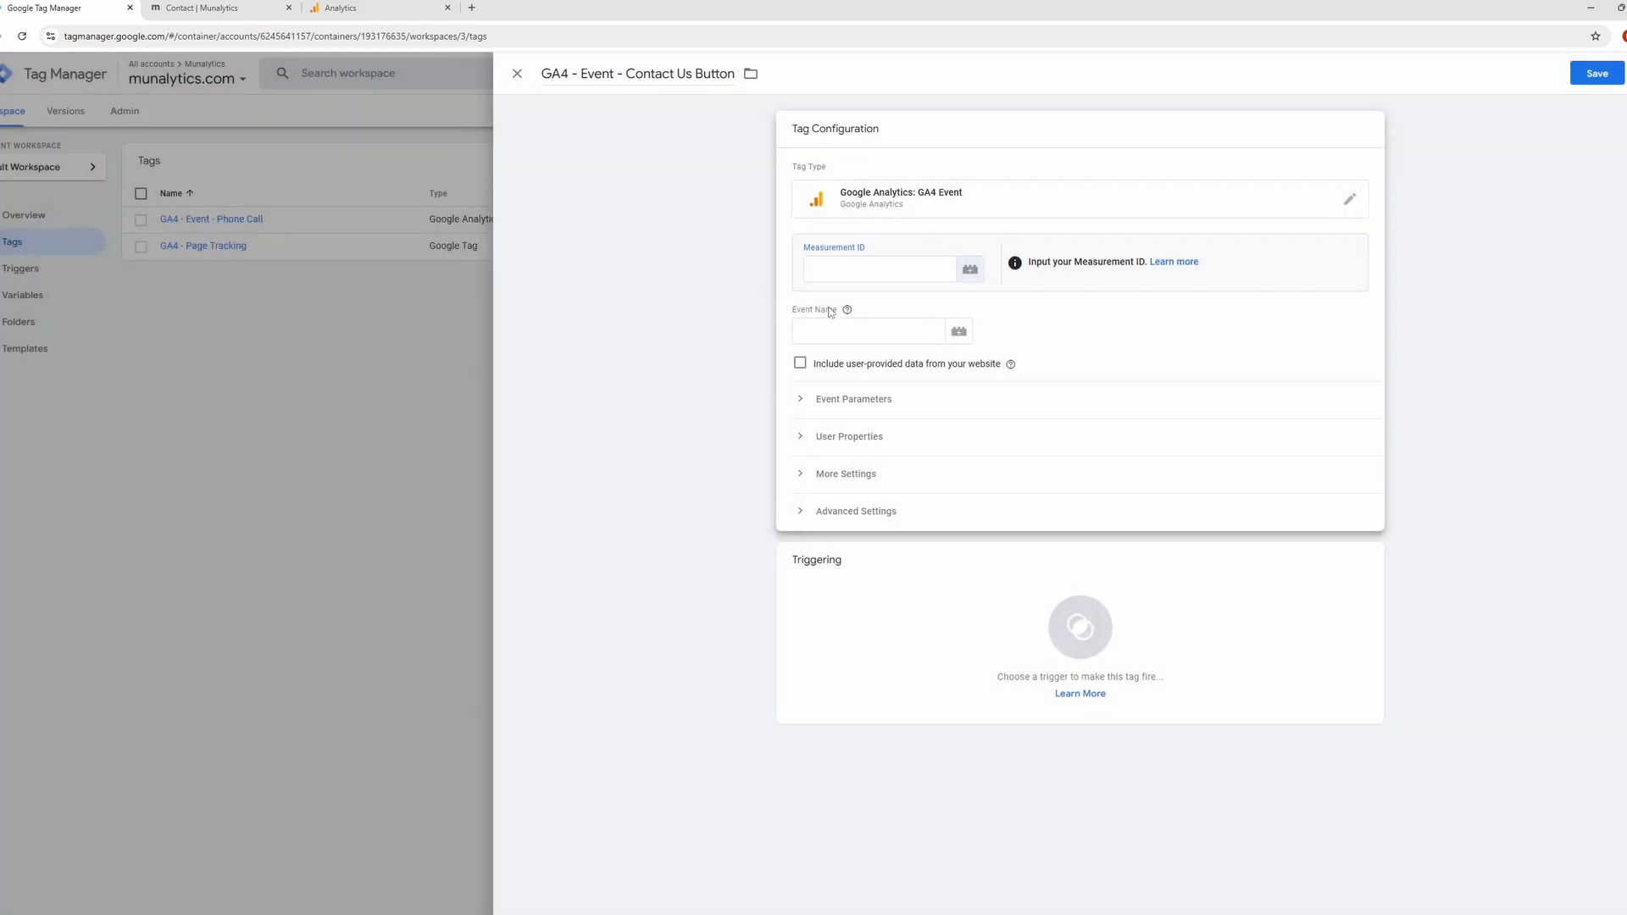
{"action": "left_click", "coordinate": [819, 267]}
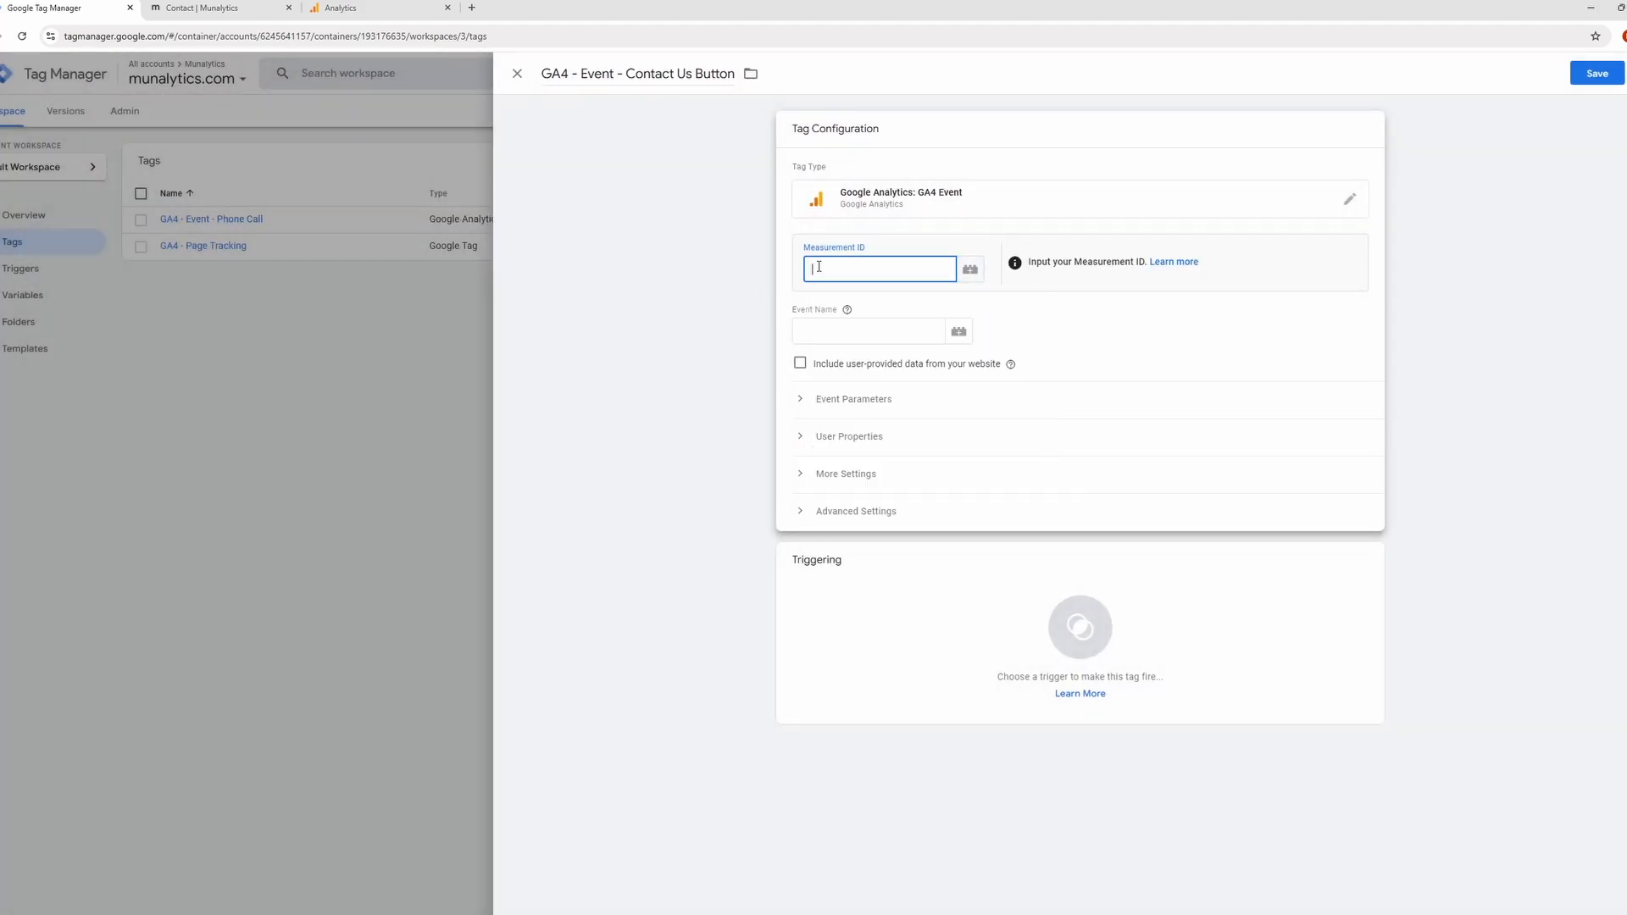
{"action": "type", "text": "{{"}
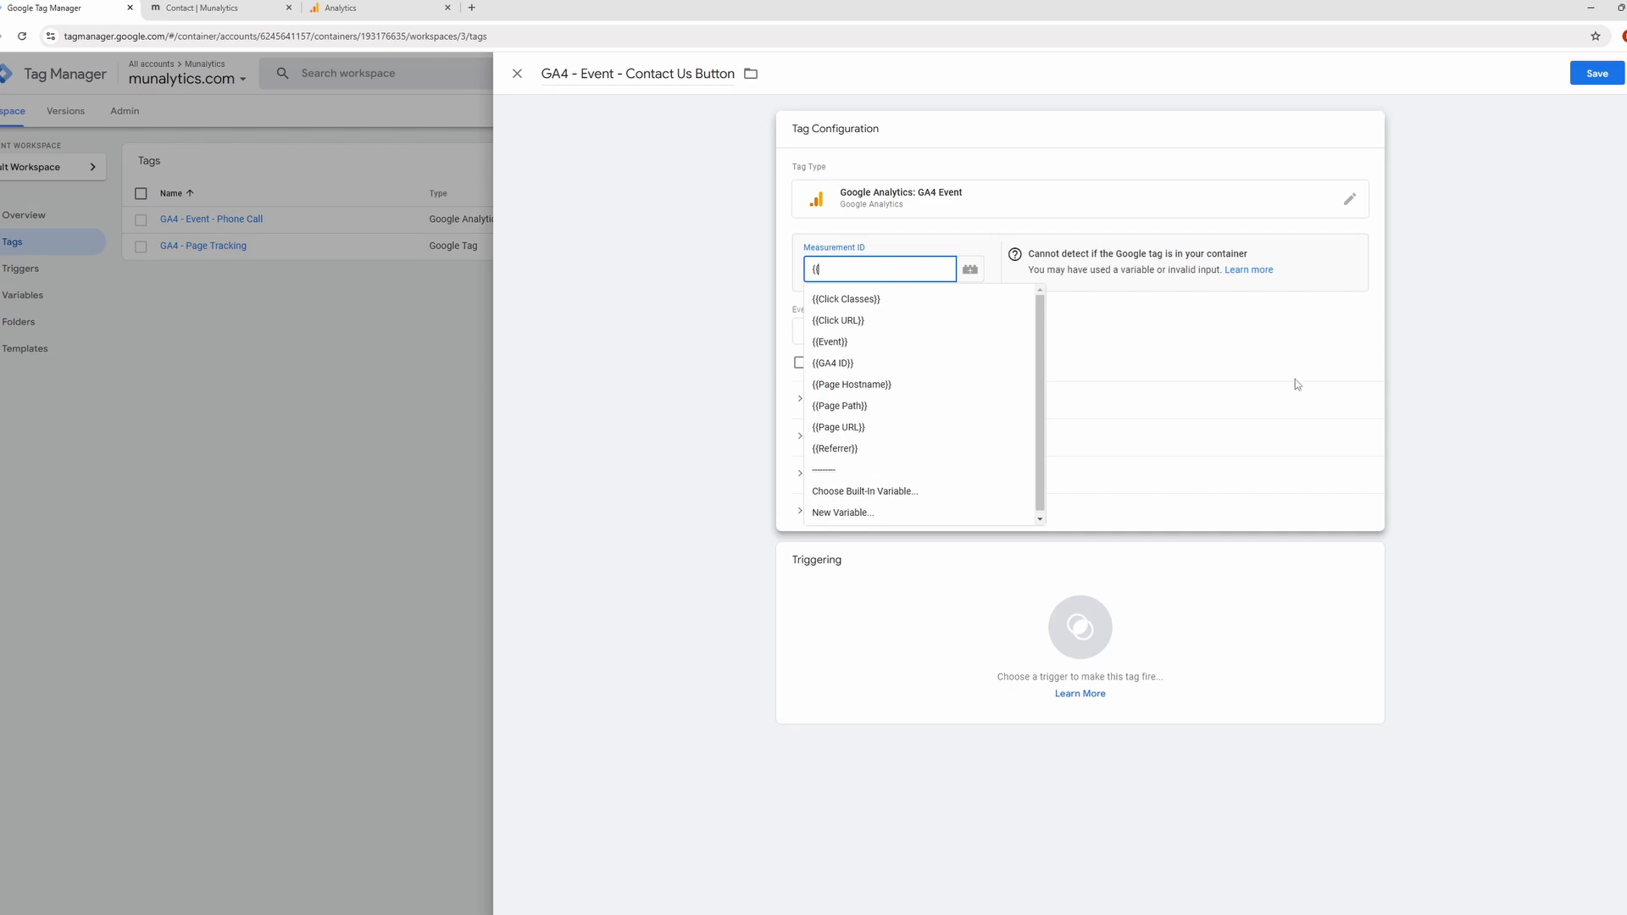
{"action": "type", "text": "Ga"}
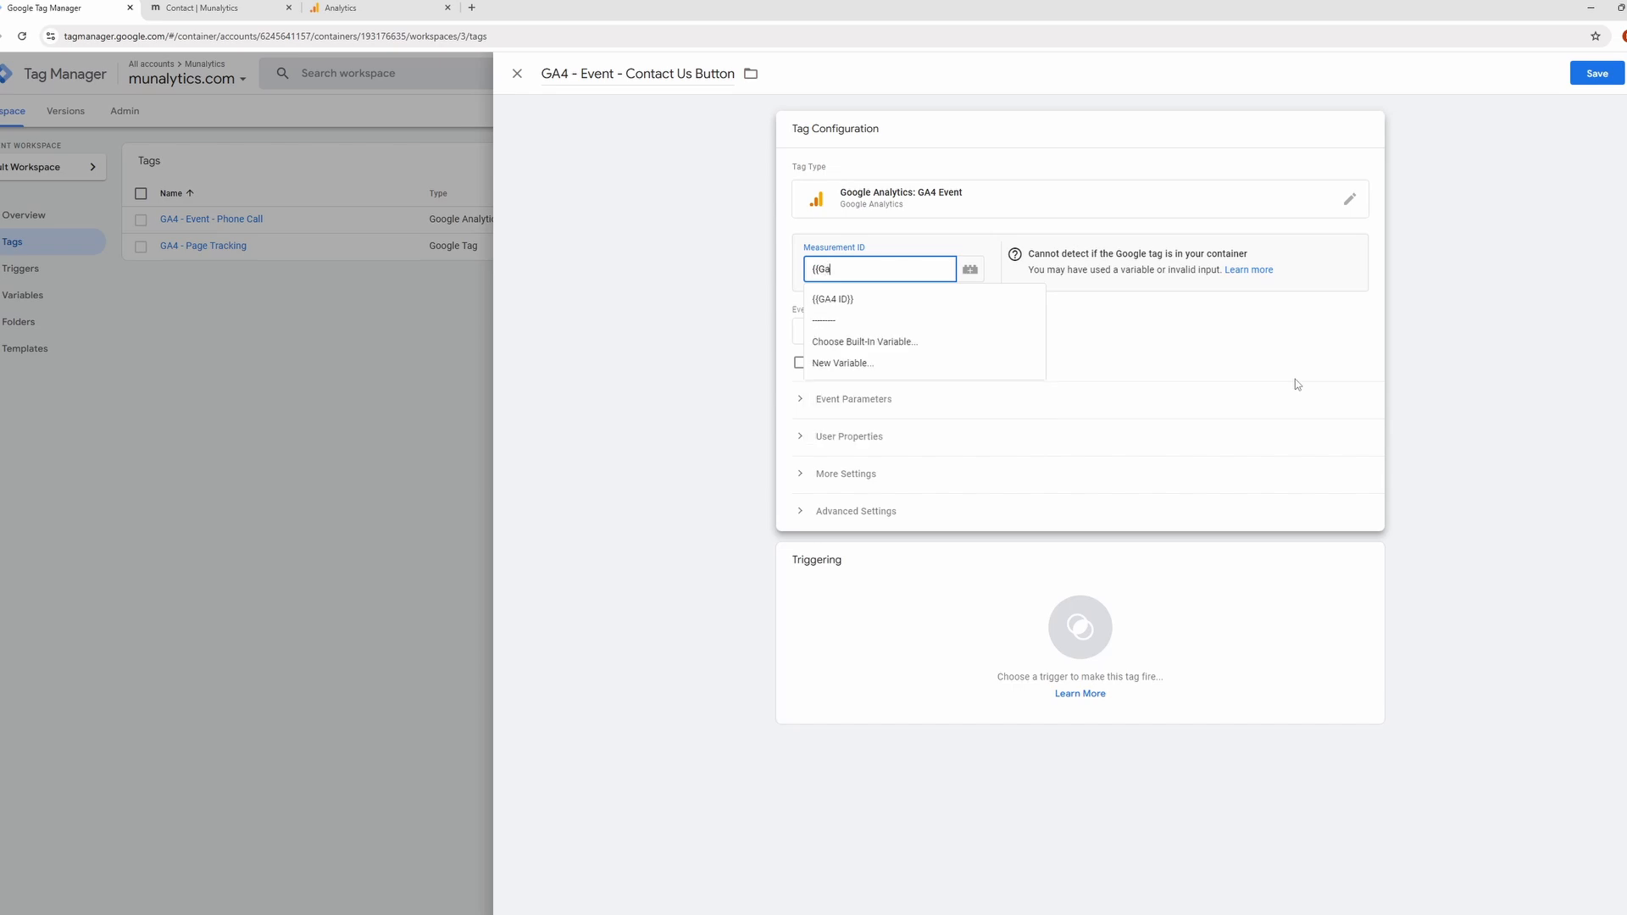
{"action": "key", "text": "Return"}
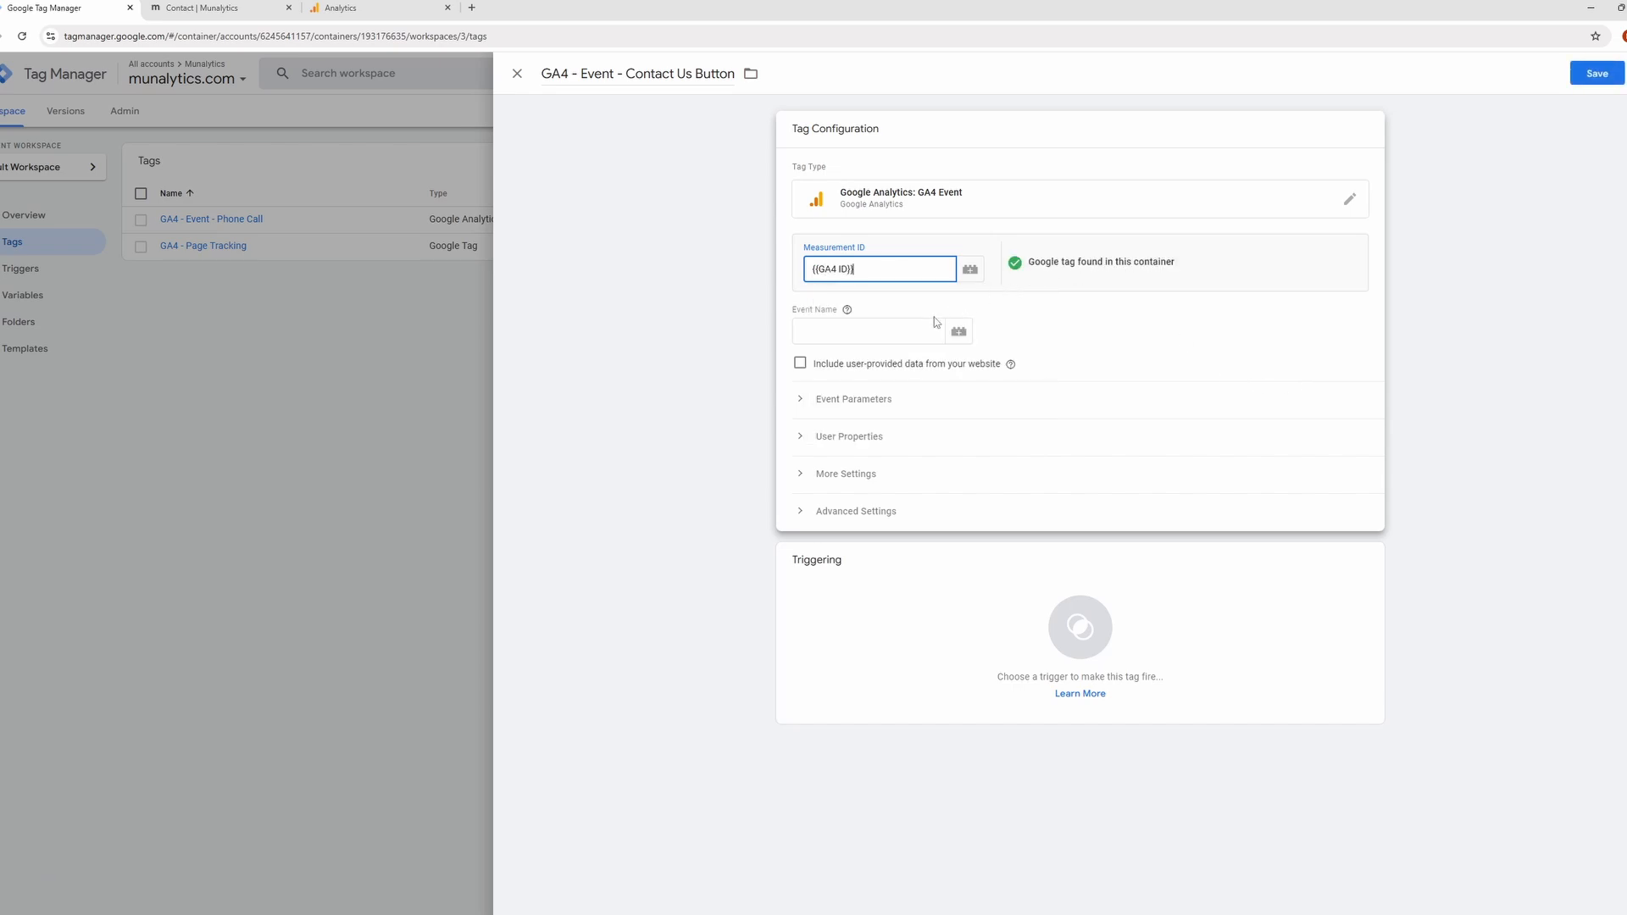
Enter "Contact Us Button" as the tag's event name.
{"action": "left_click", "coordinate": [922, 323]}
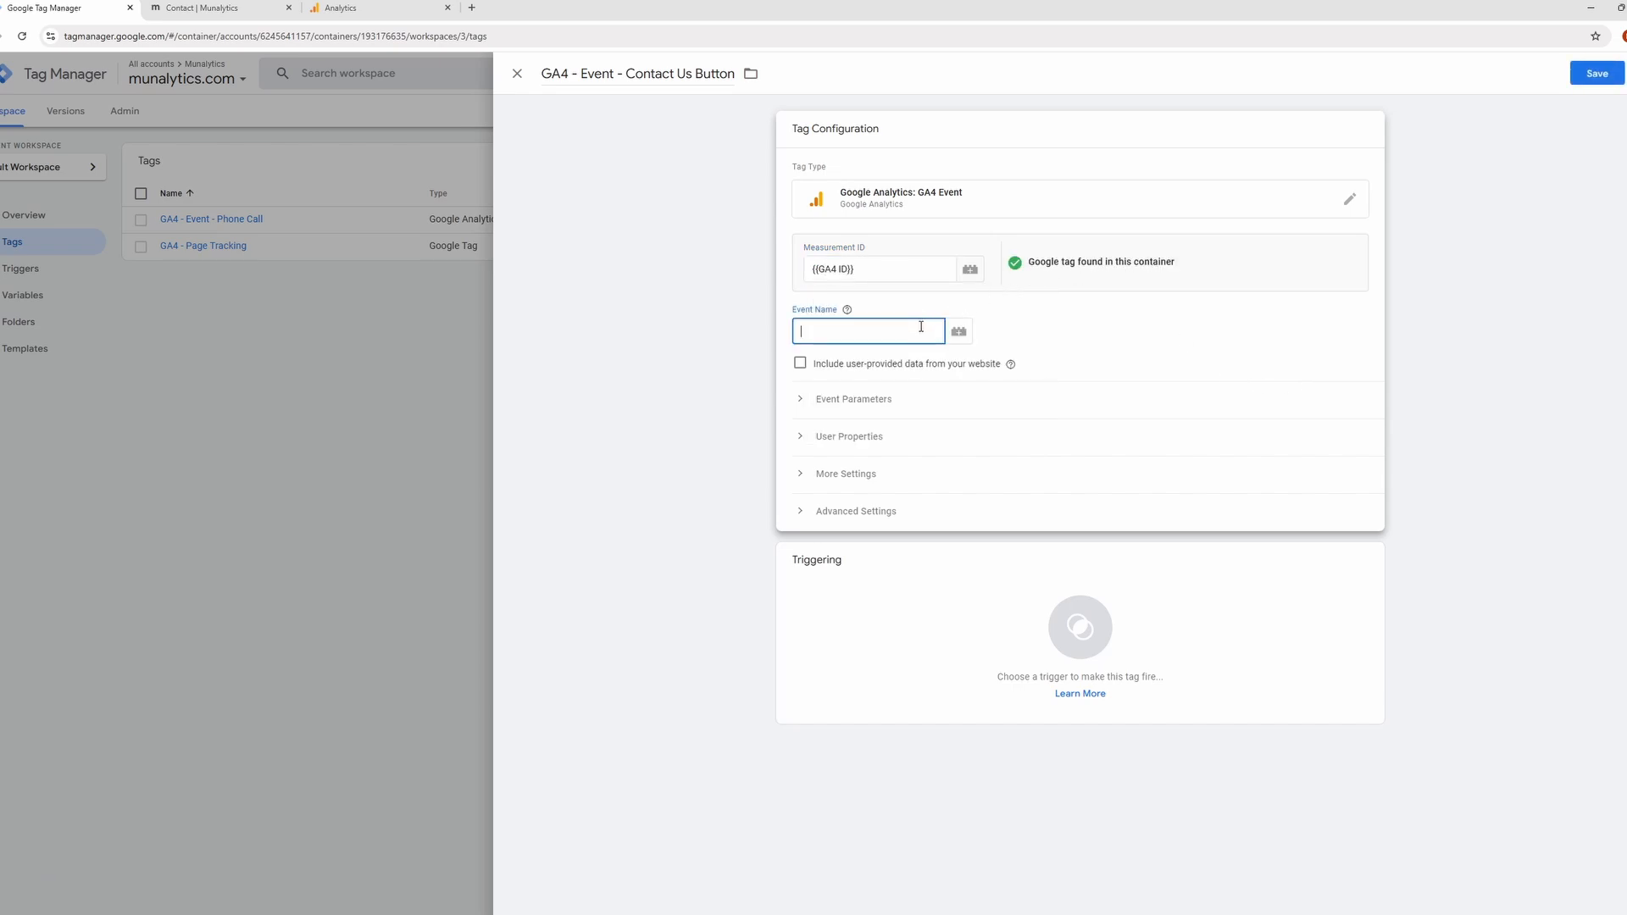
{"action": "type", "text": "Contact Us Button"}
Assign the Contact Us Button trigger to the tag and save it.
{"action": "left_click", "coordinate": [1009, 599]}
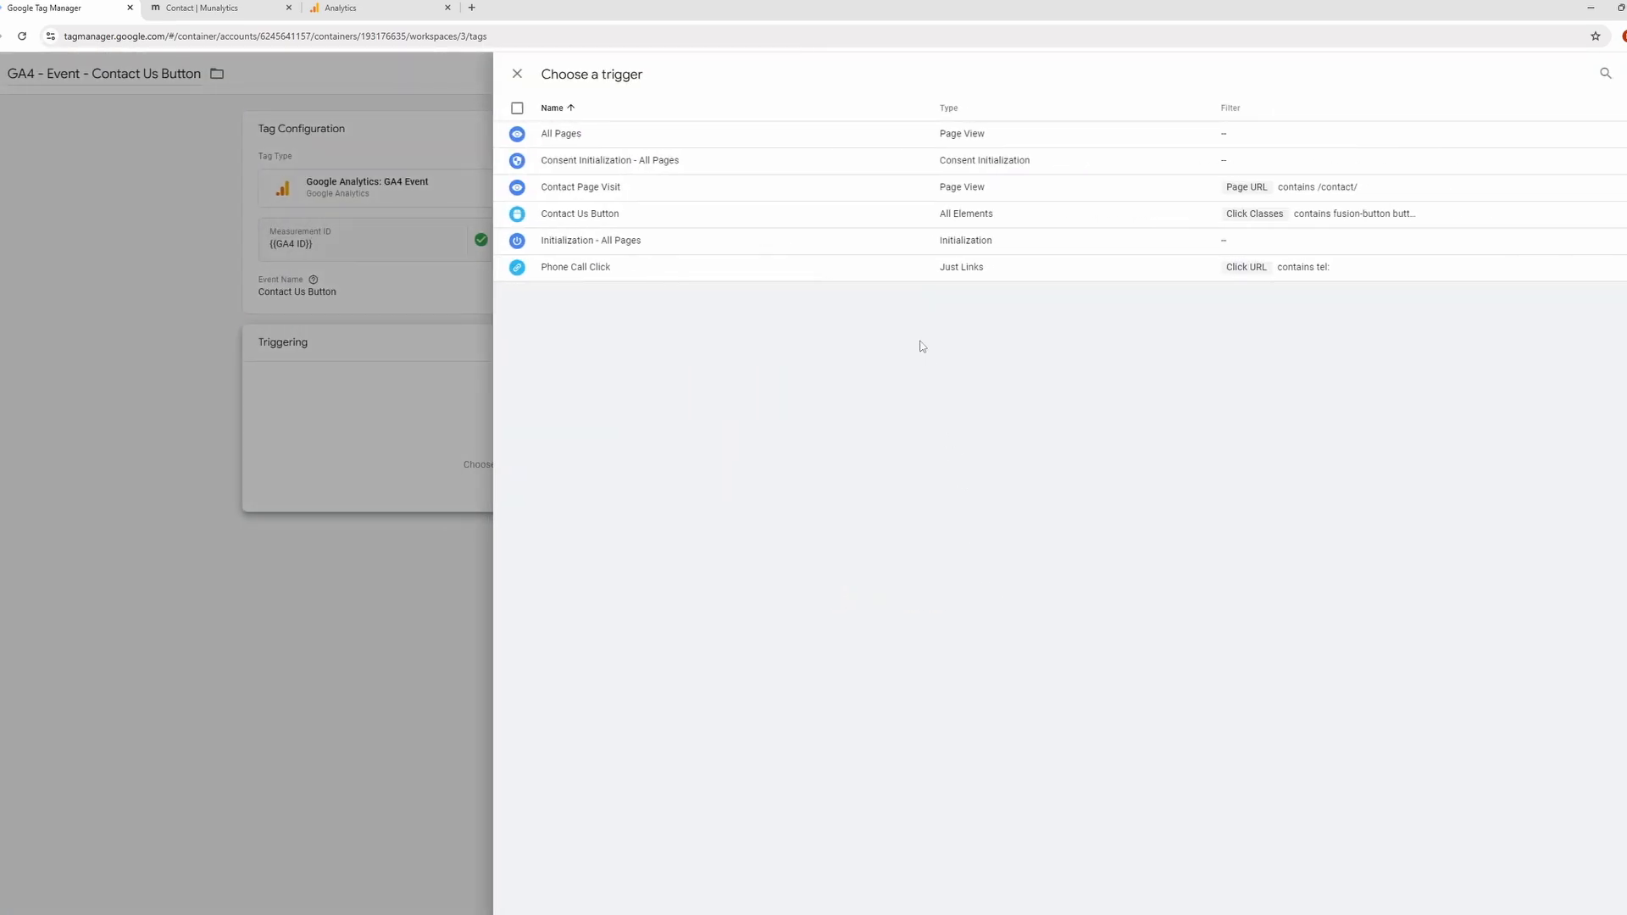
{"action": "left_click", "coordinate": [856, 218]}
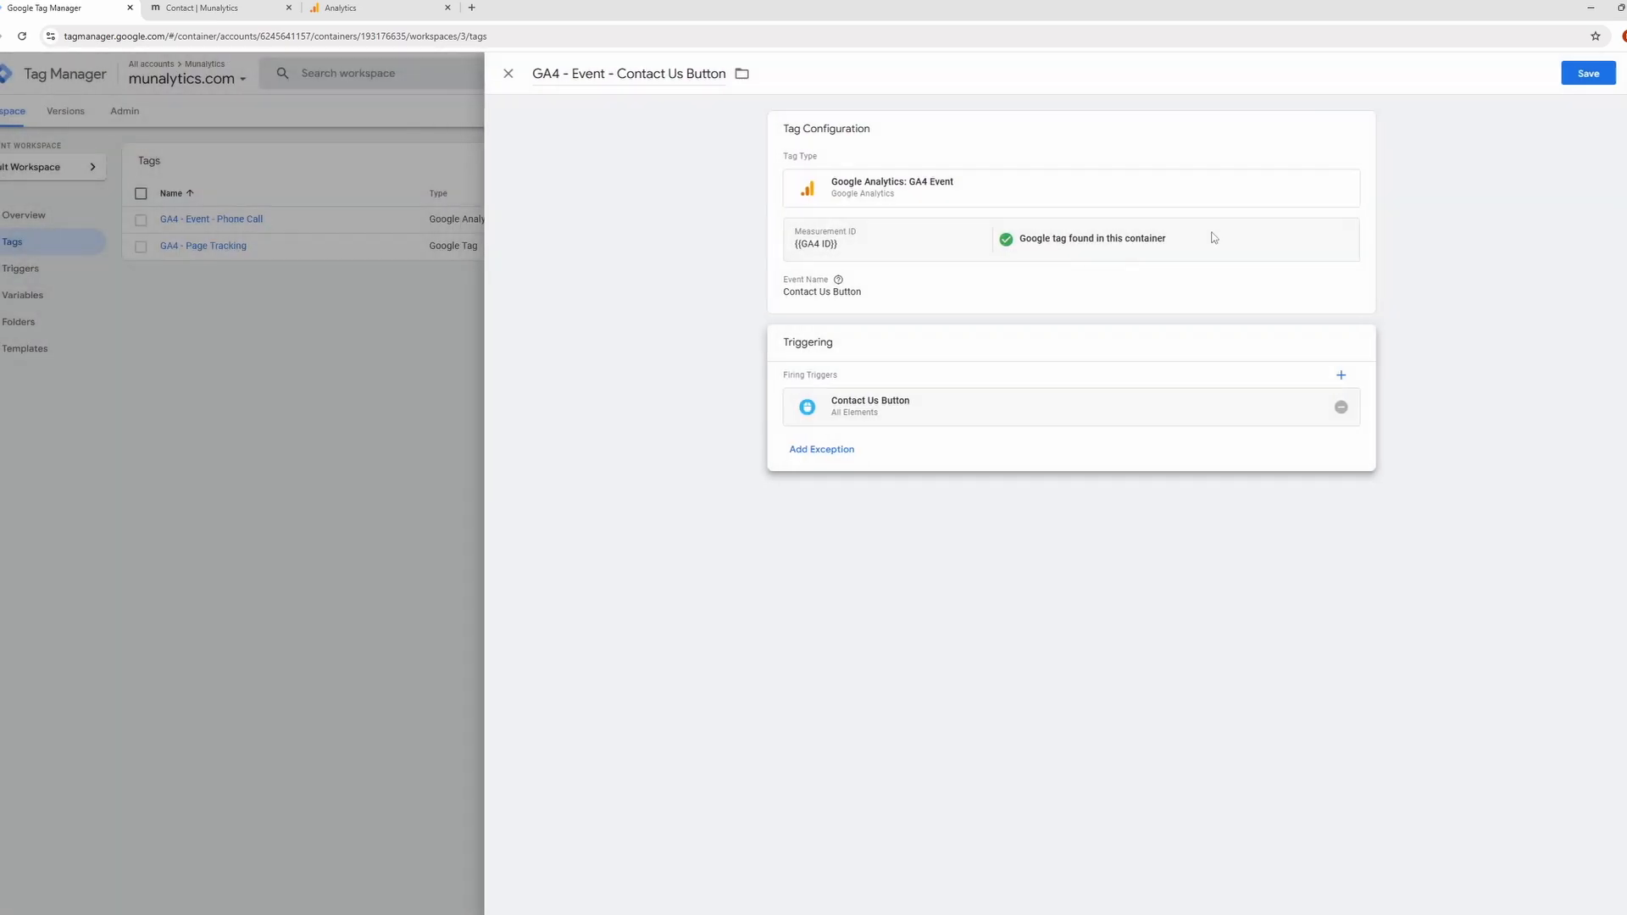
{"action": "left_click", "coordinate": [1608, 78]}
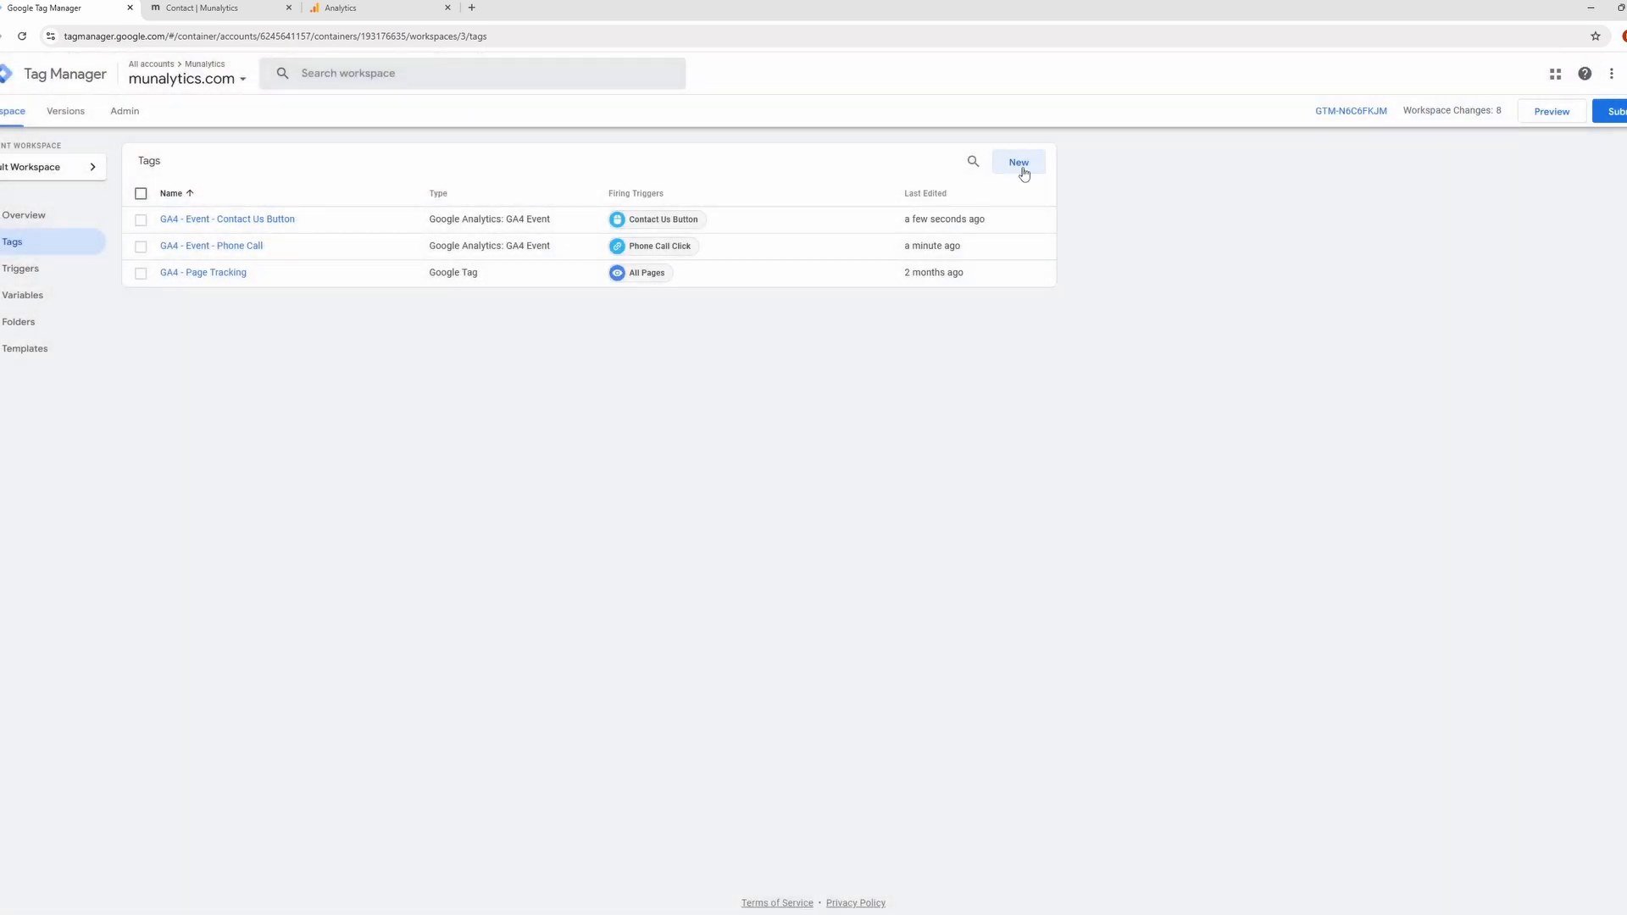
Create another new tag named "GA4 - Event - Contact Us Pageview".
{"action": "left_click", "coordinate": [1019, 163]}
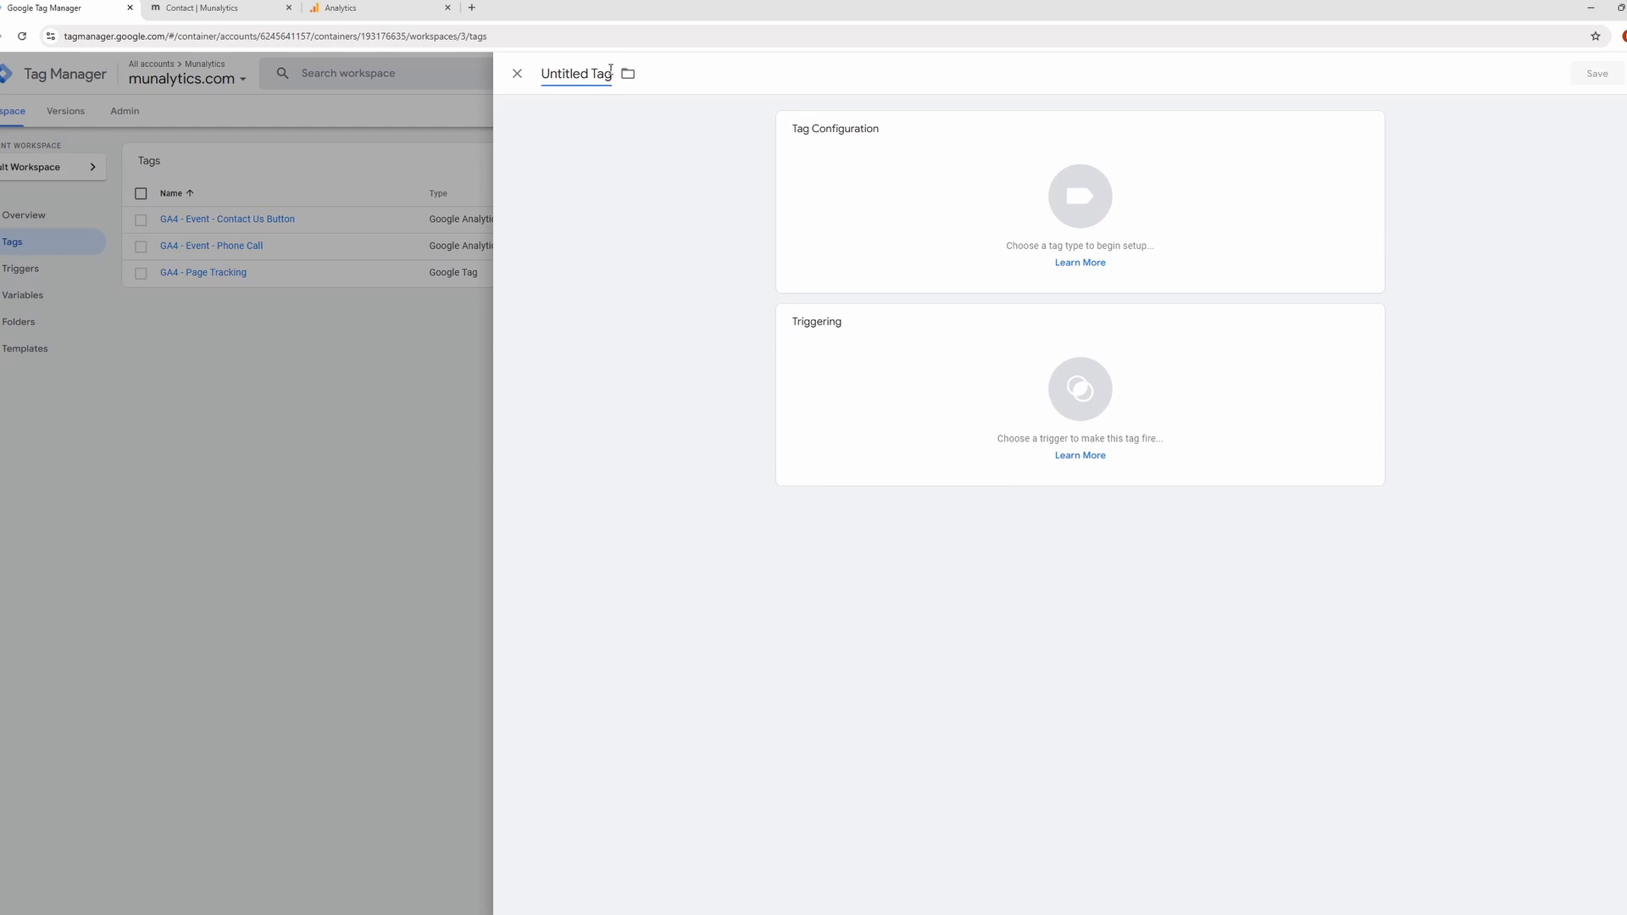
{"action": "left_click", "coordinate": [610, 70]}
{"action": "key", "text": "BackSpace"}
{"action": "type", "text": "Ga"}
{"action": "type", "text": "4 - Event - Contact Us"}
{"action": "type", "text": " Pageview"}
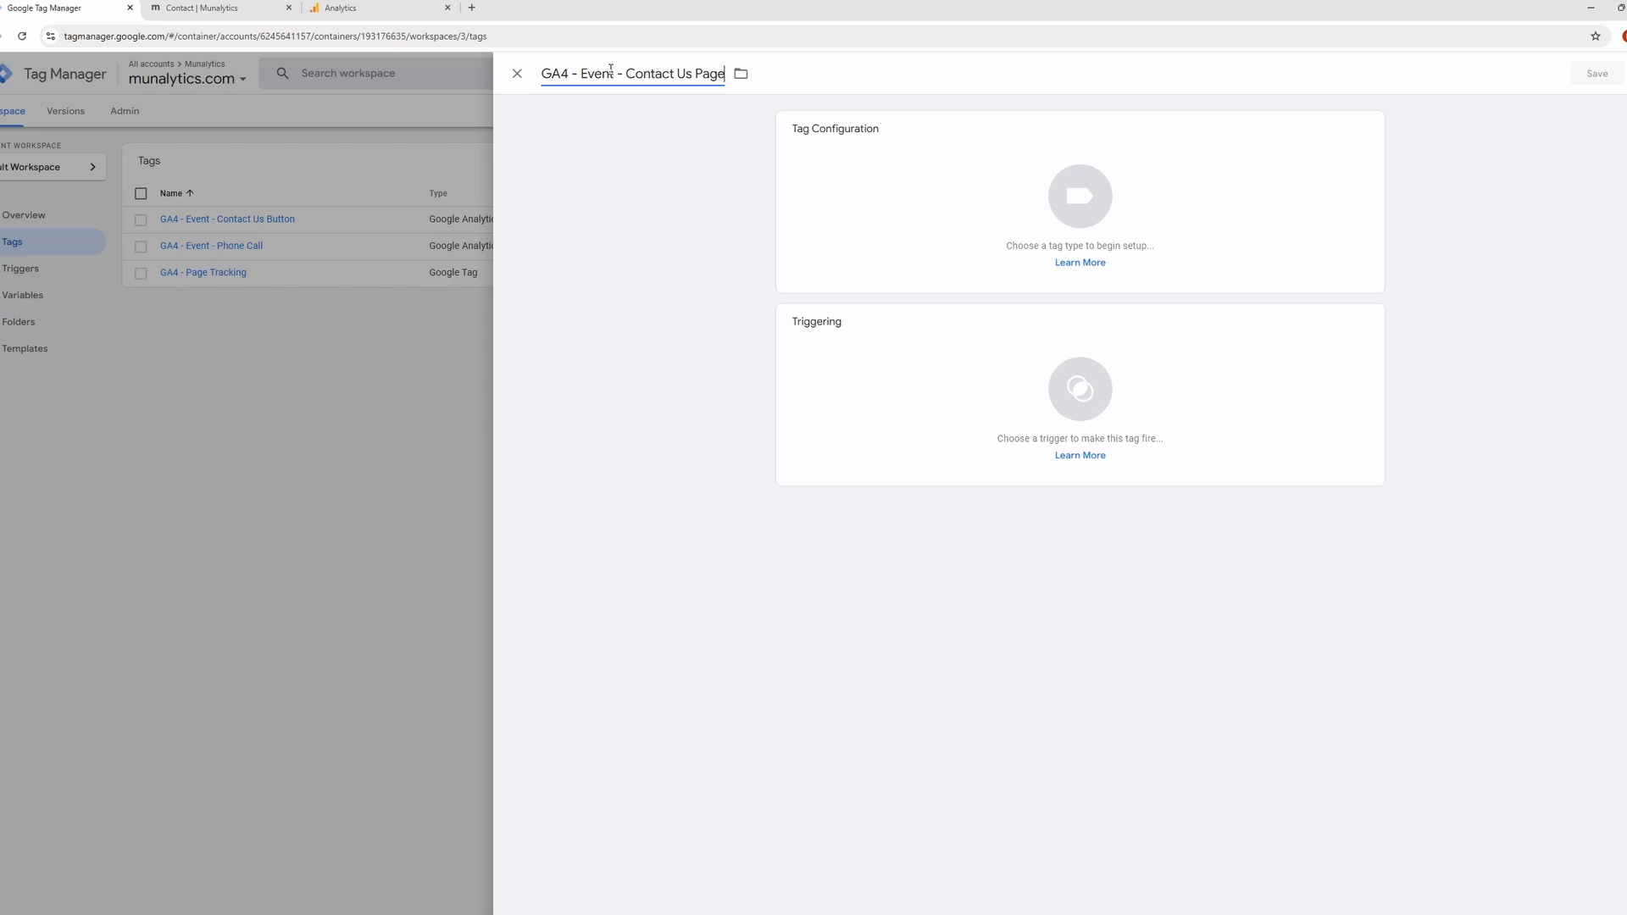
Set the Contact Us Pageview tag's type to Google Analytics: GA4 Event.
{"action": "left_click", "coordinate": [879, 249]}
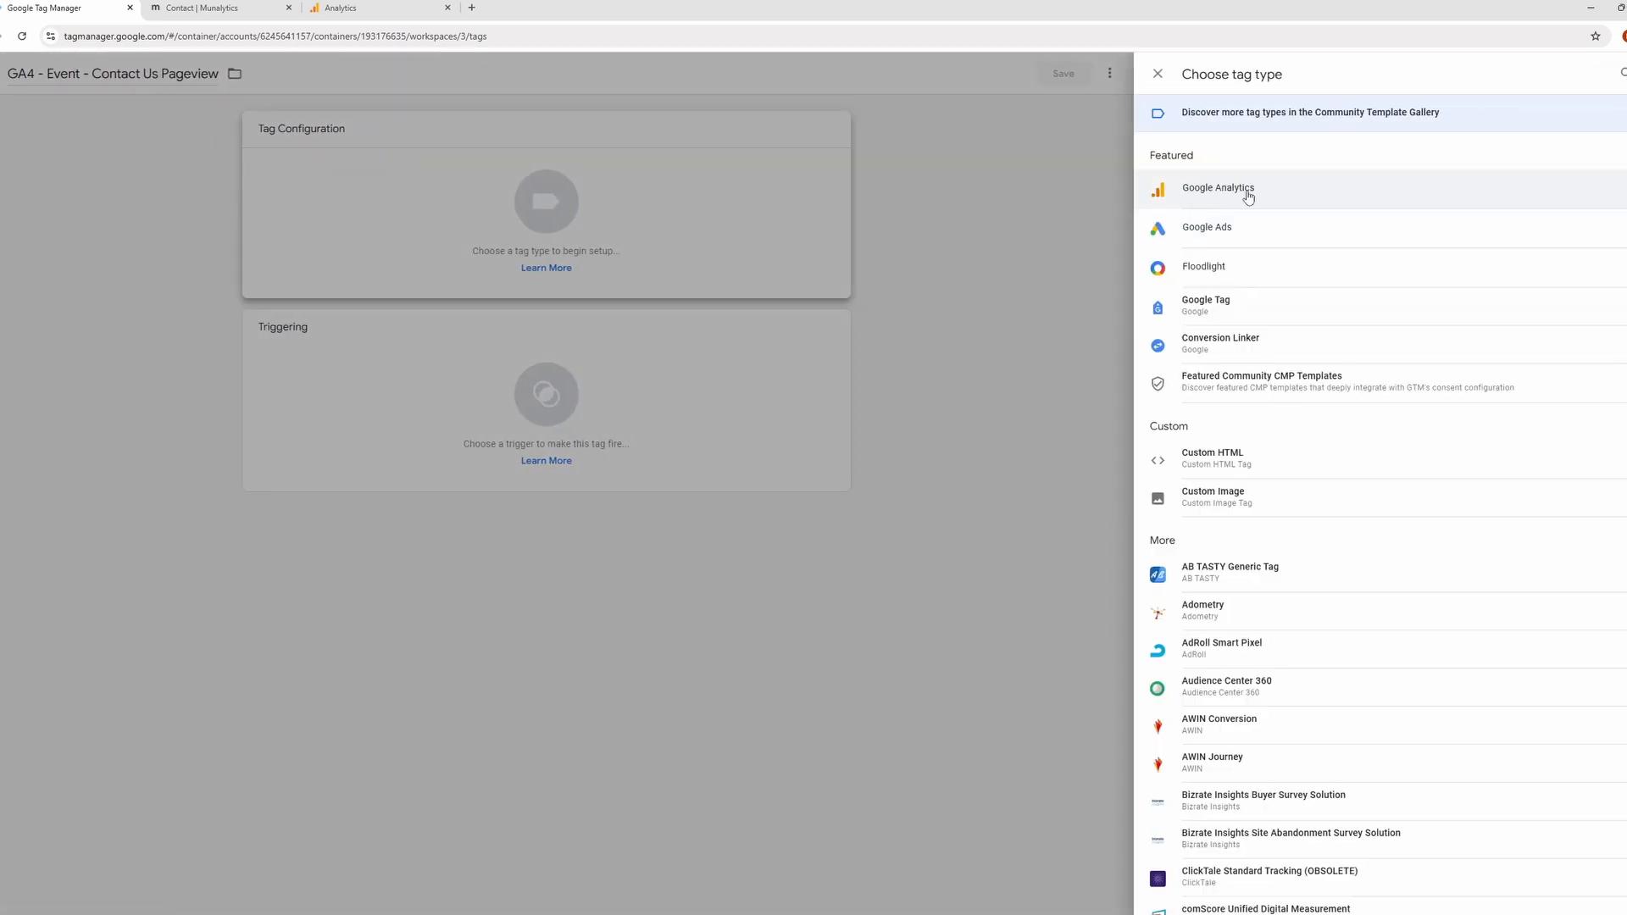
{"action": "left_click", "coordinate": [1247, 195]}
{"action": "left_click", "coordinate": [1334, 203]}
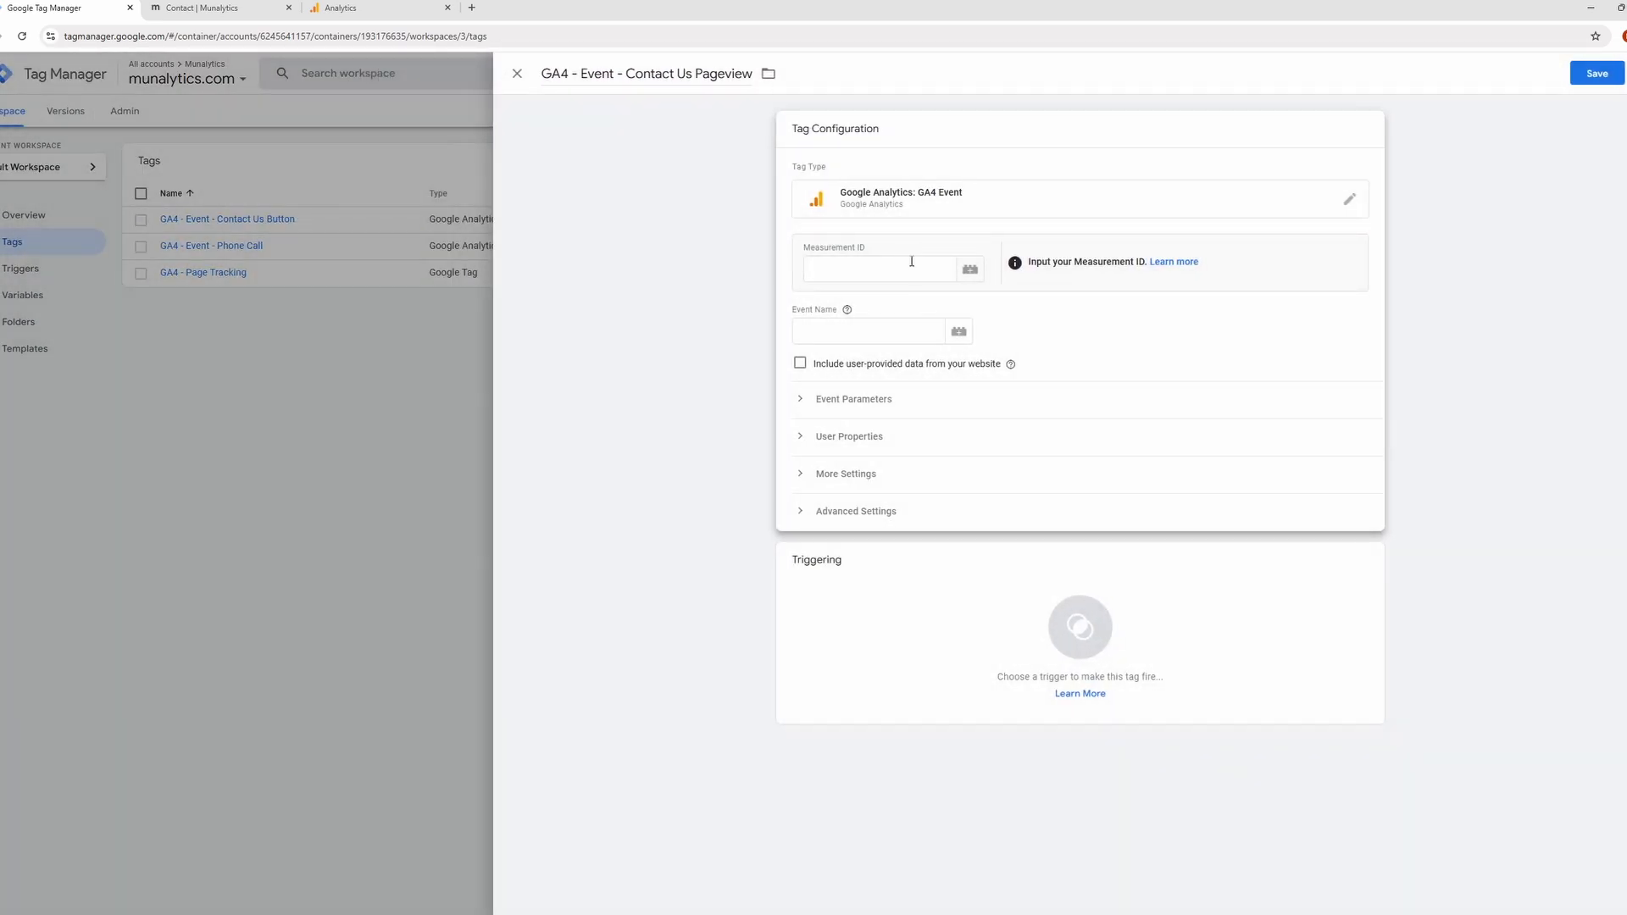
Set the tag's measurement ID to {{GA4 ID}} and its event name to "Contact Us Pageview".
{"action": "left_click", "coordinate": [913, 268]}
{"action": "type", "text": "{{GA4"}
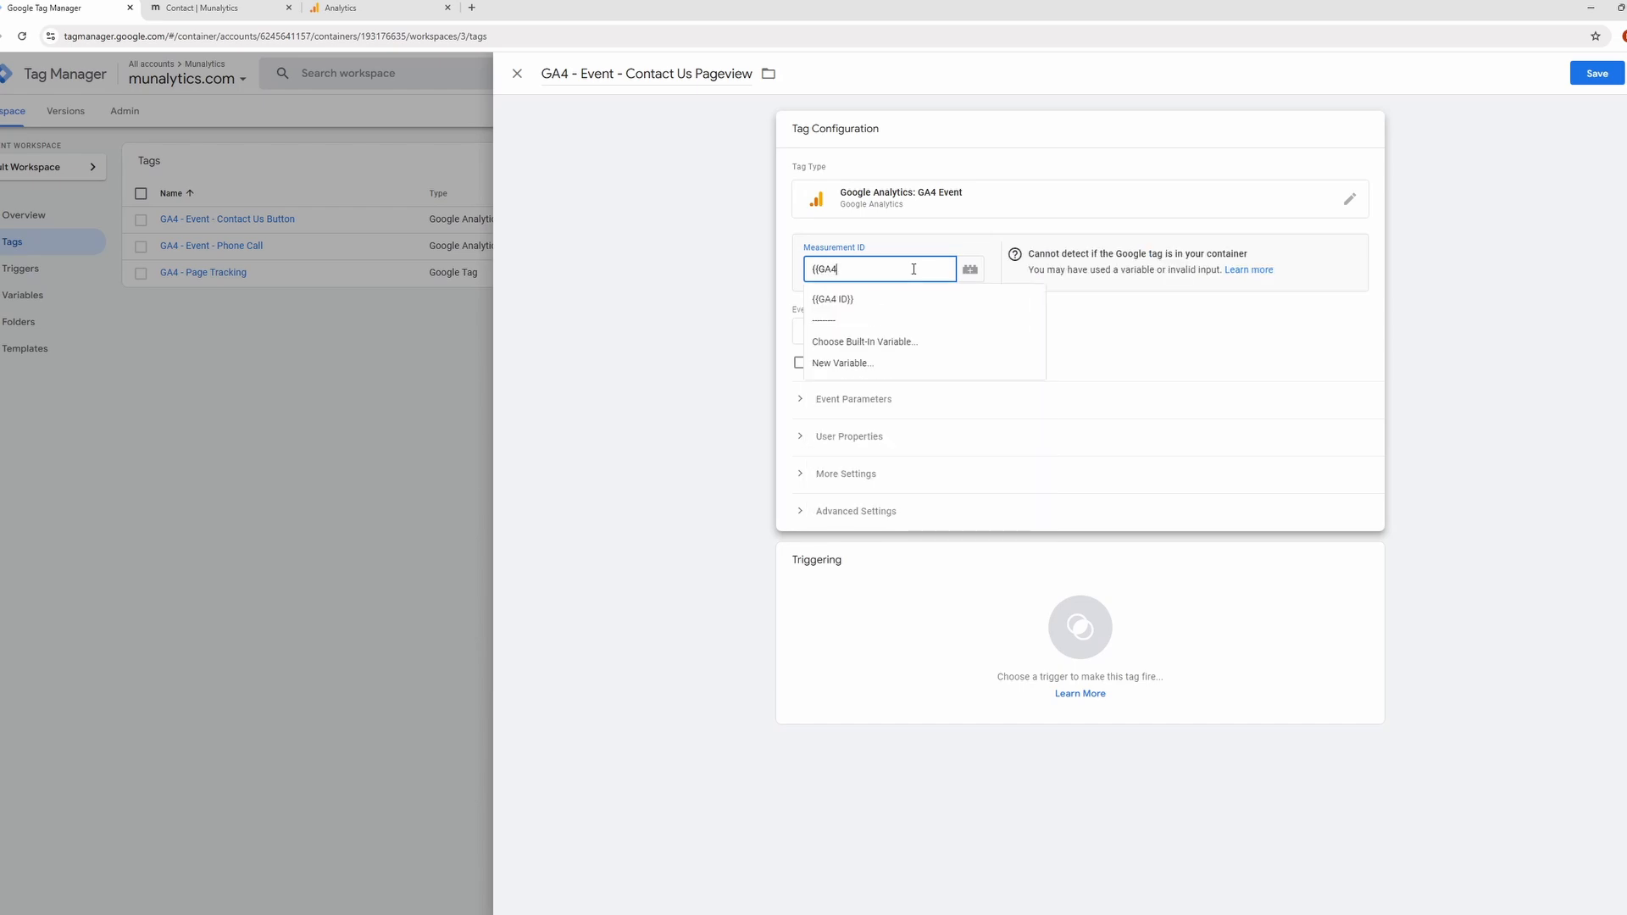
{"action": "left_click", "coordinate": [932, 303]}
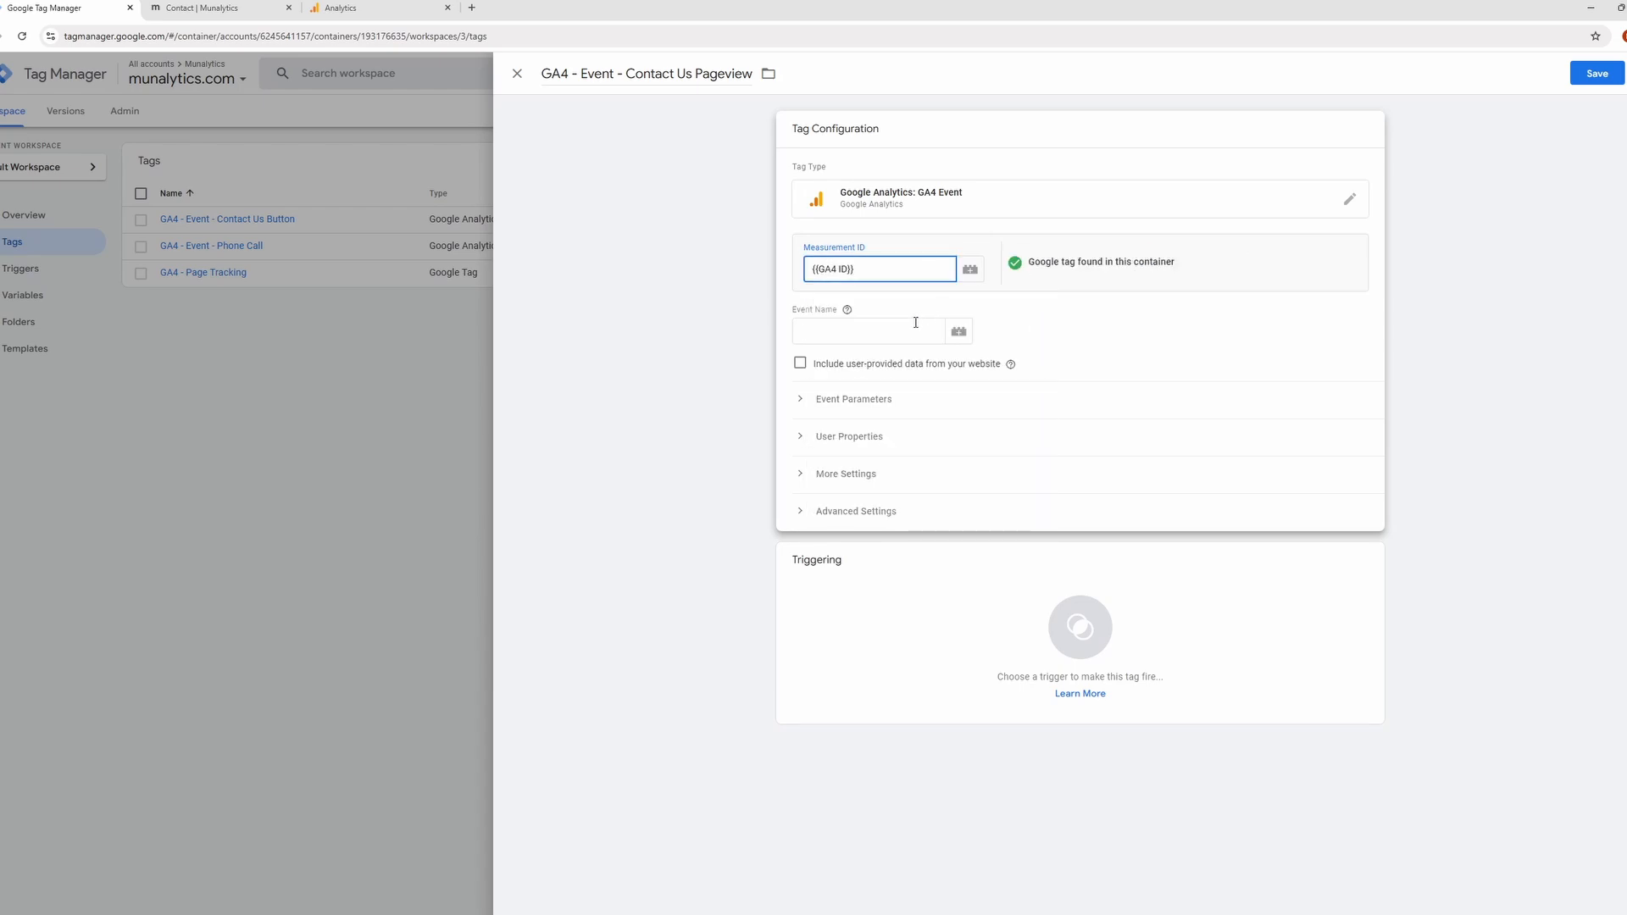
{"action": "left_click", "coordinate": [915, 323]}
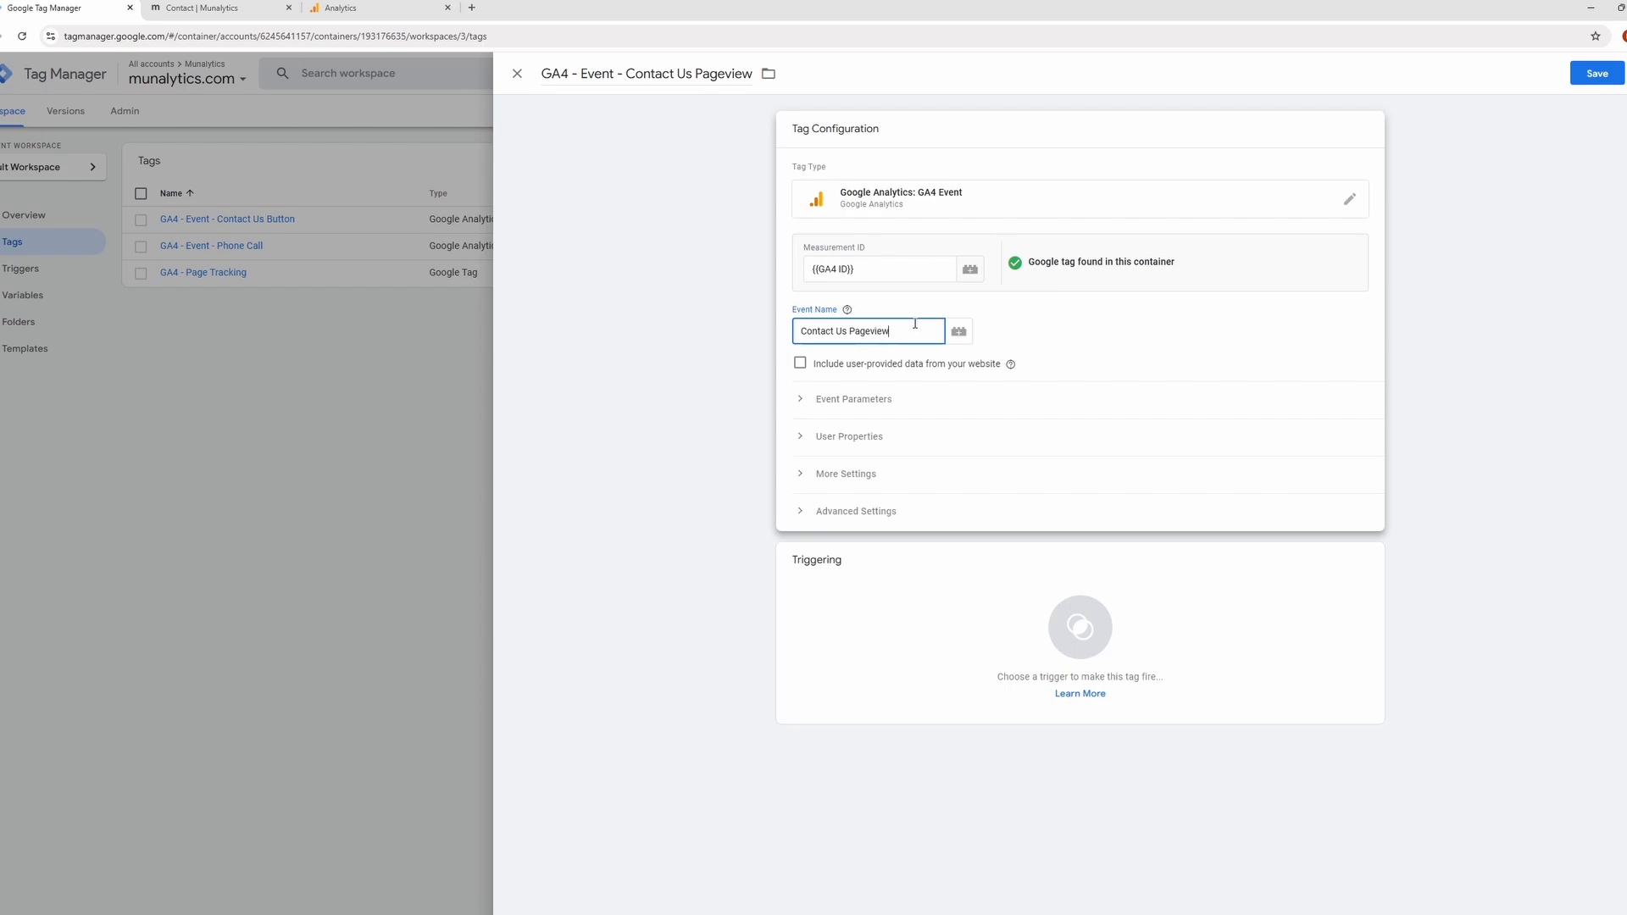
{"action": "type", "text": "Contact Us Pageview"}
Assign the Contact Page Visit trigger to the pageview tag and save it.
{"action": "left_click", "coordinate": [1041, 583]}
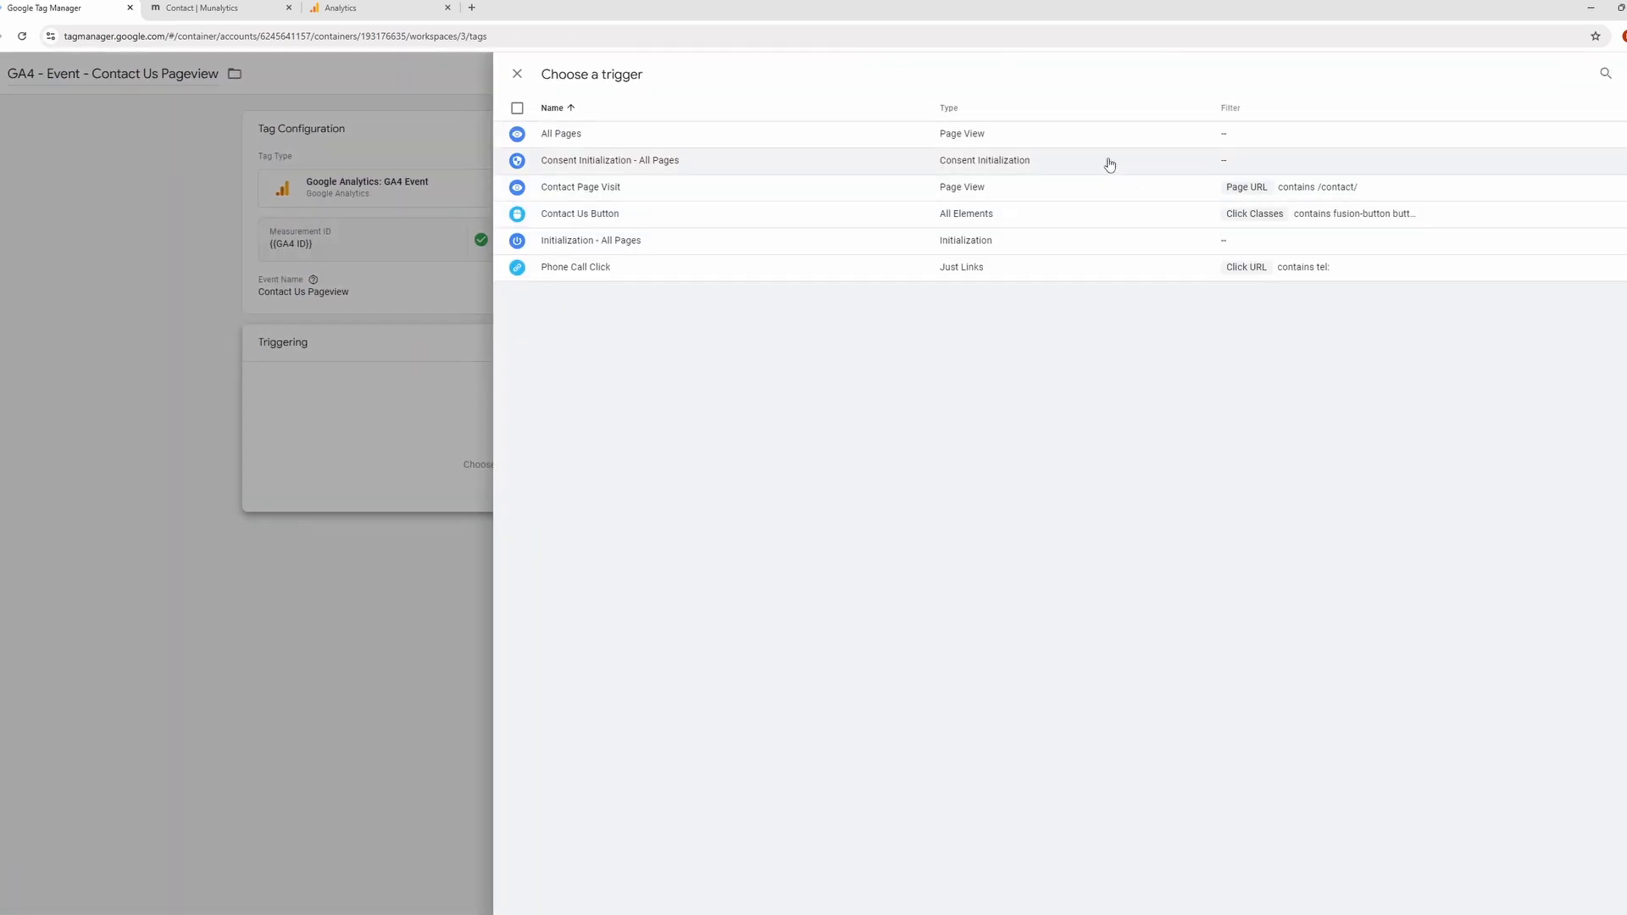
{"action": "left_click", "coordinate": [1074, 188]}
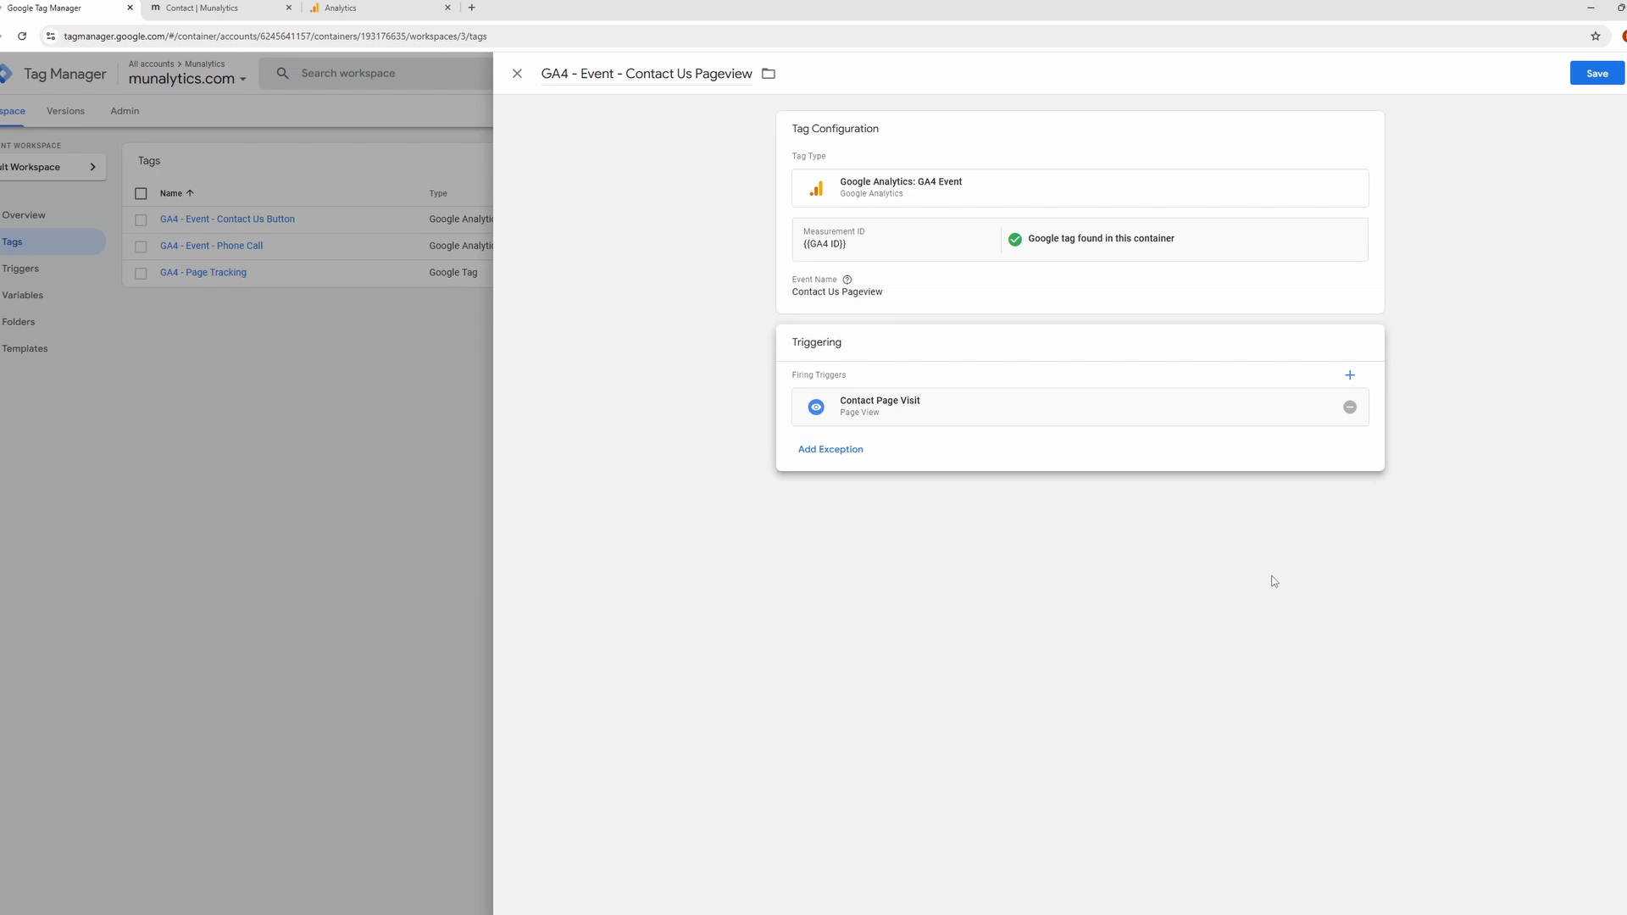
{"action": "left_click", "coordinate": [1590, 79]}
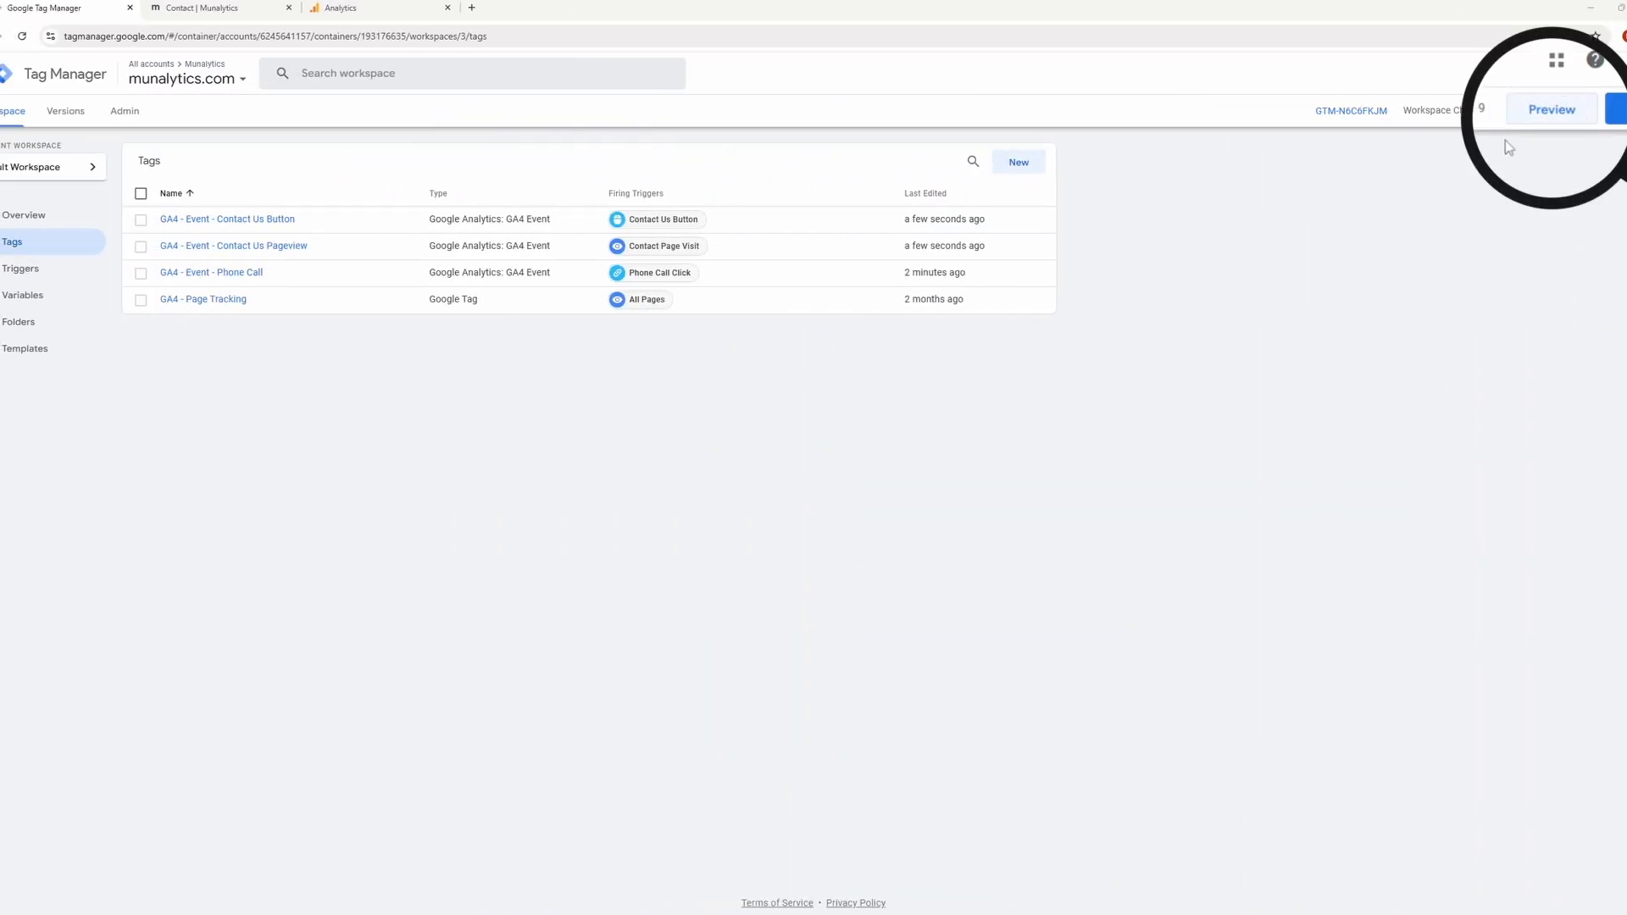
Close the munalytics contact page, switch to Google Analytics, and open DebugView in the property's admin settings.
{"action": "left_click_drag", "start_coordinate": [412, 8], "coordinate": [270, 4]}
{"action": "middle_click", "coordinate": [398, 2]}
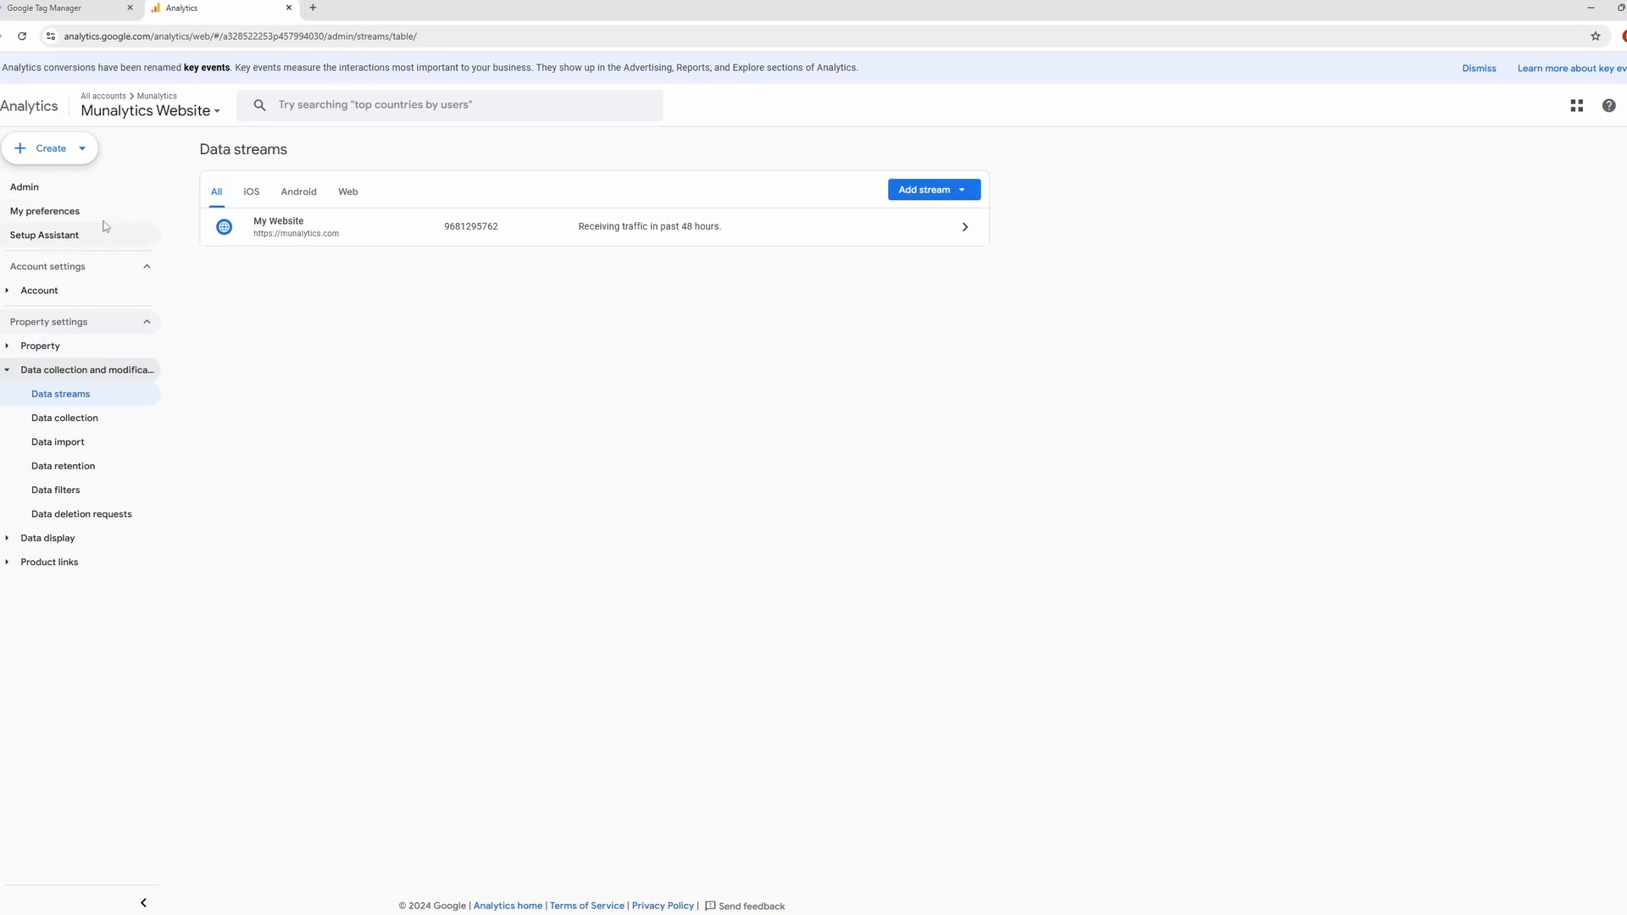
{"action": "mouse_move", "coordinate": [92, 674]}
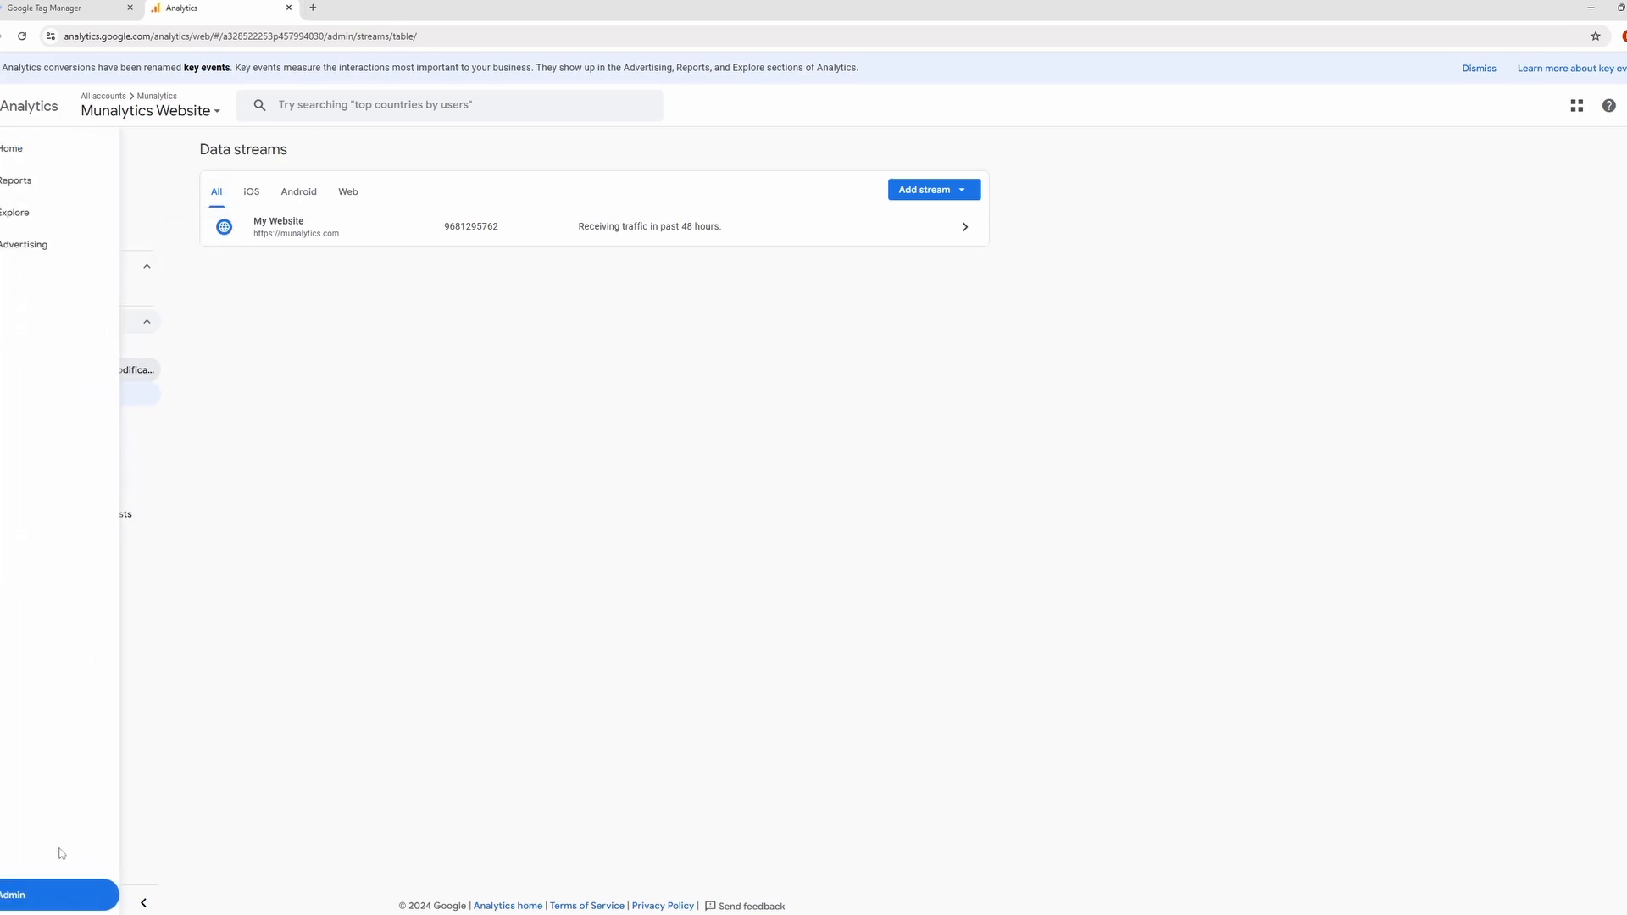
{"action": "left_click", "coordinate": [8, 896]}
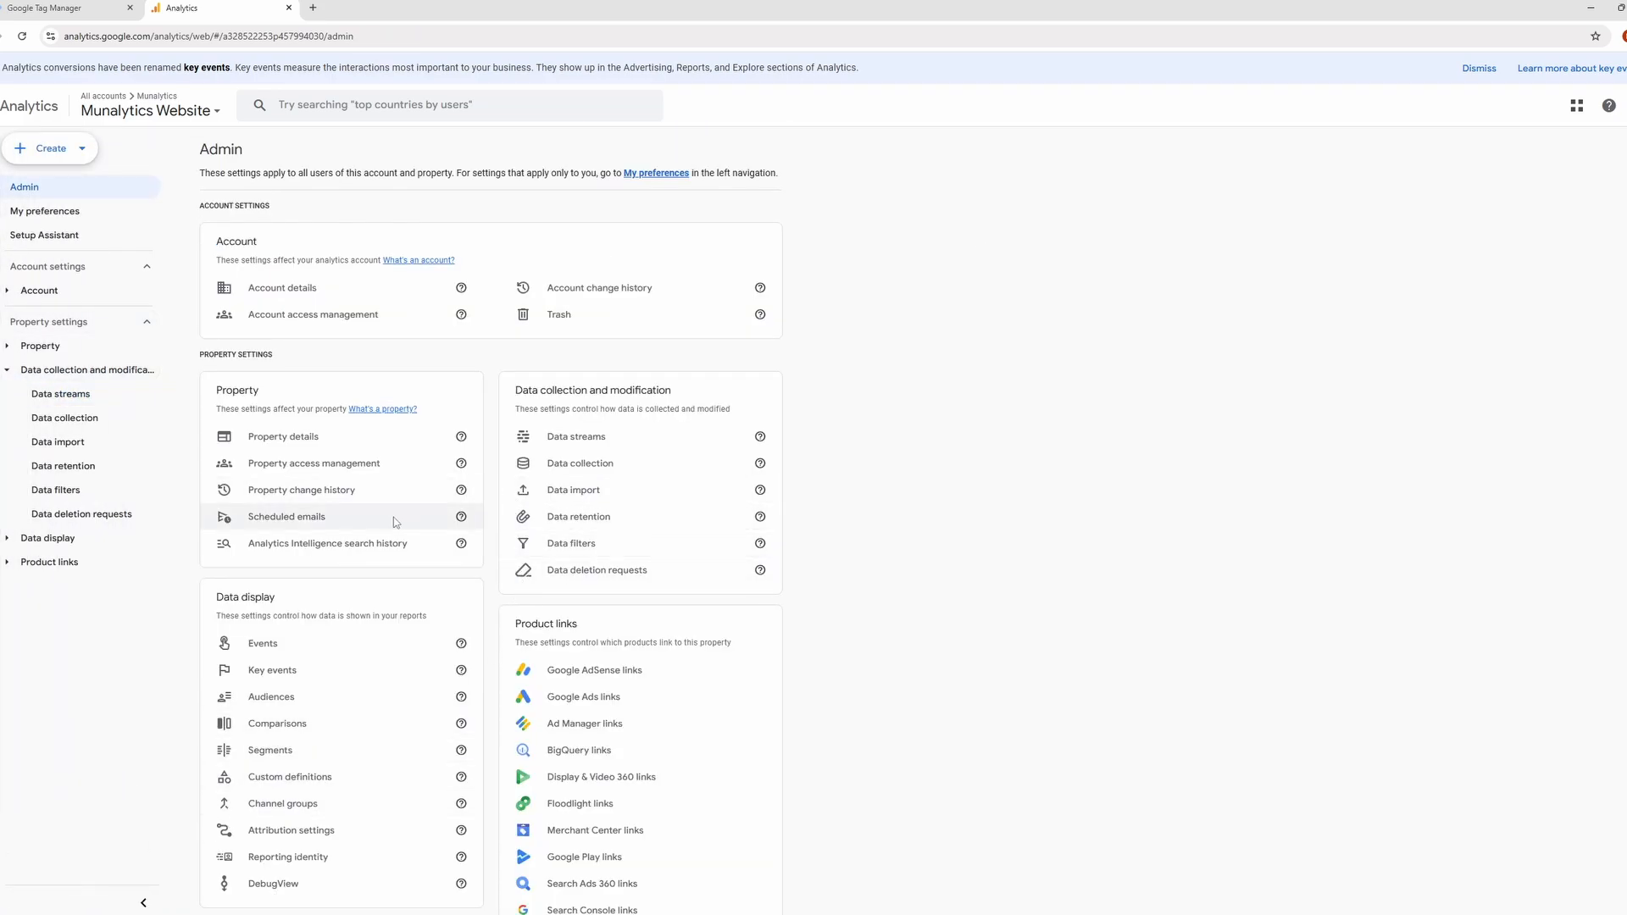
{"action": "scroll", "coordinate": [374, 405], "scroll_direction": "down", "scroll_amount": 1}
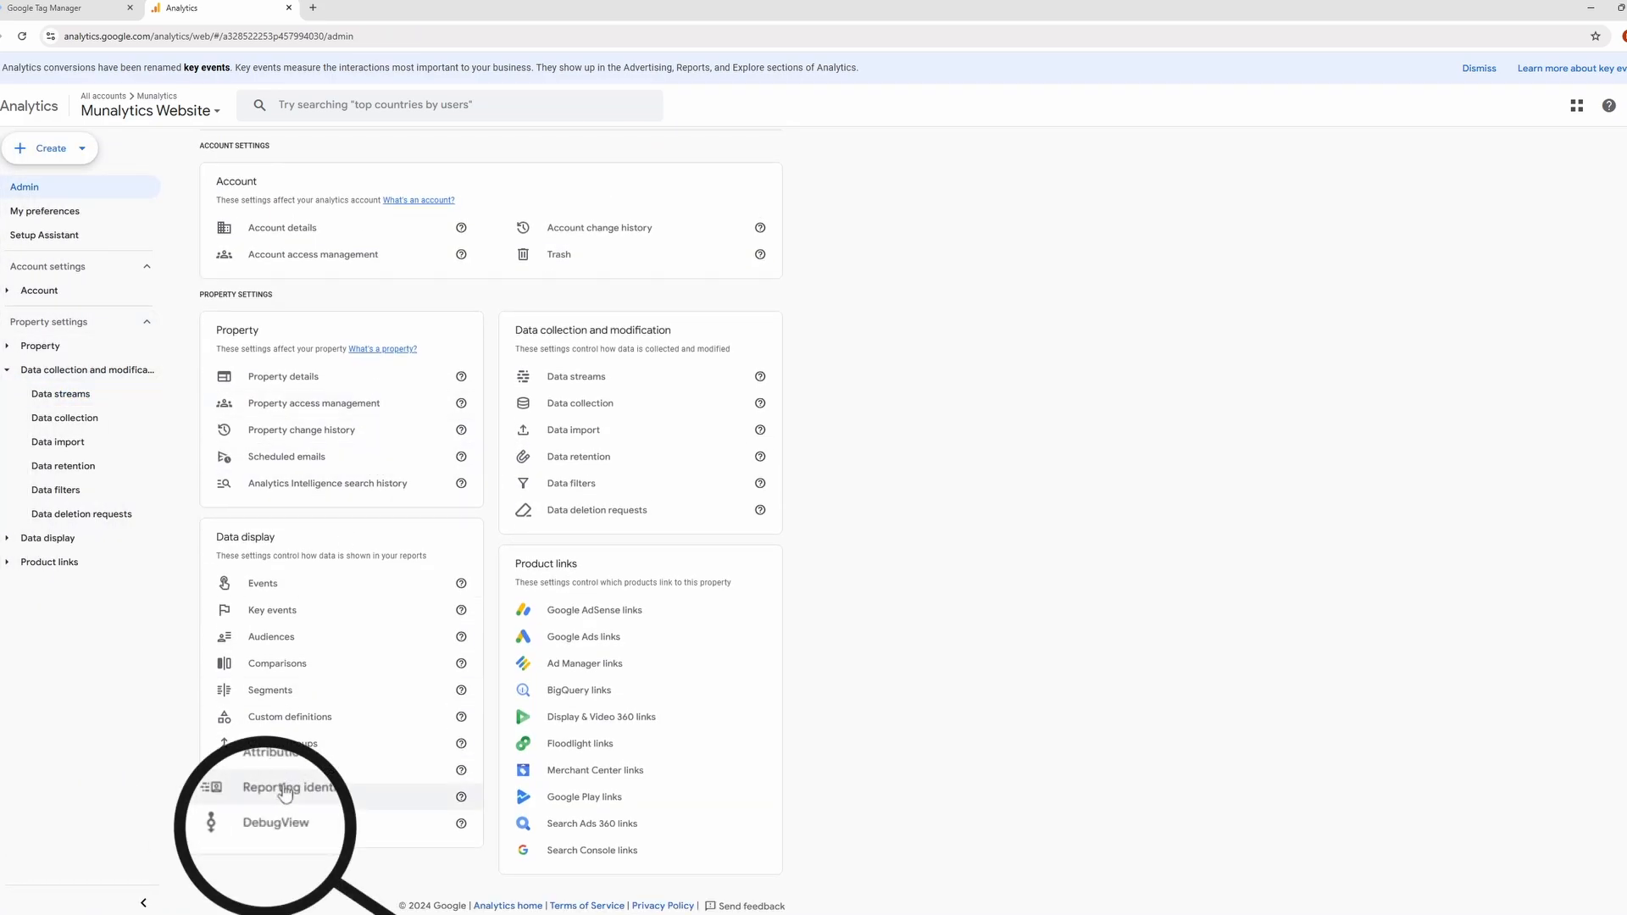
{"action": "left_click", "coordinate": [288, 824]}
{"action": "left_click", "coordinate": [76, 7]}
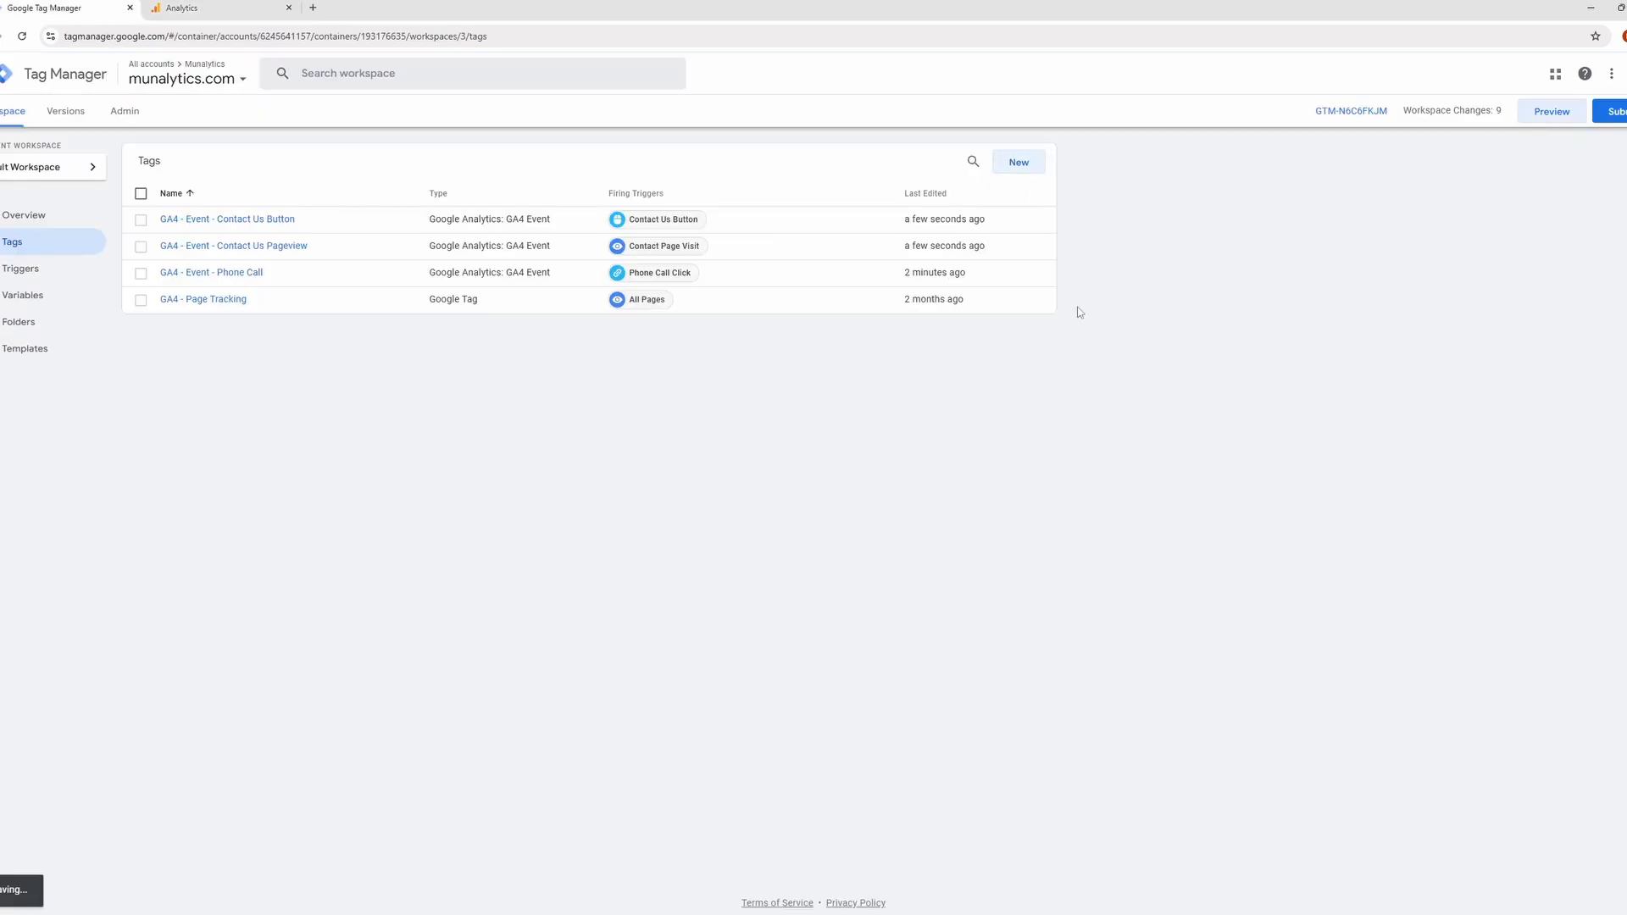
{"action": "left_click", "coordinate": [1549, 121]}
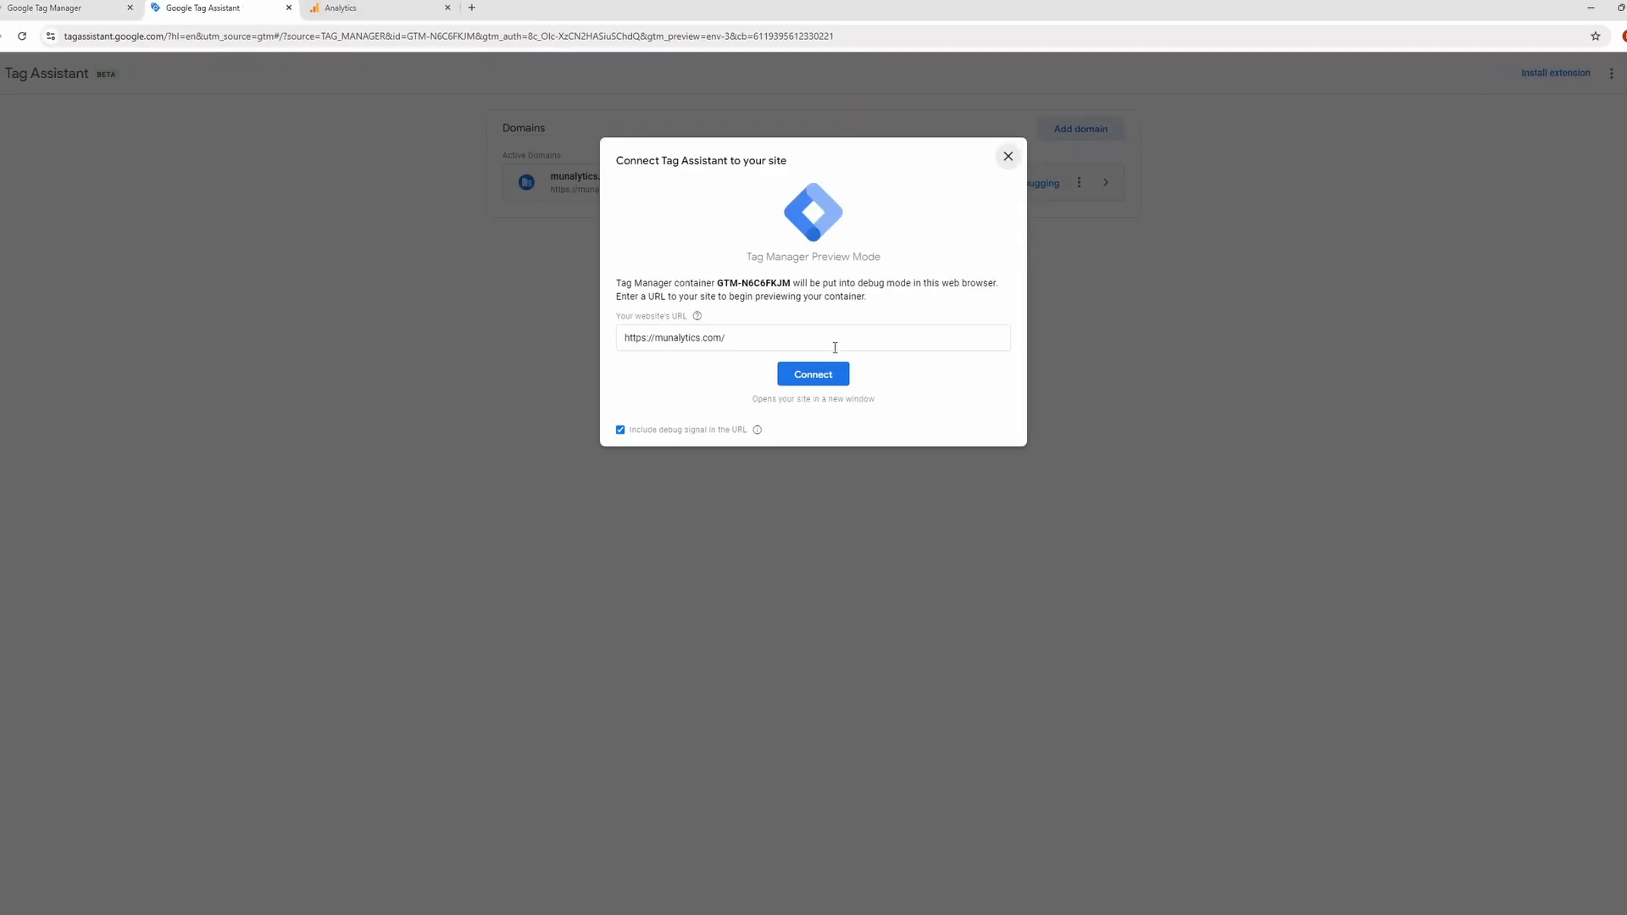
{"action": "left_click", "coordinate": [835, 347]}
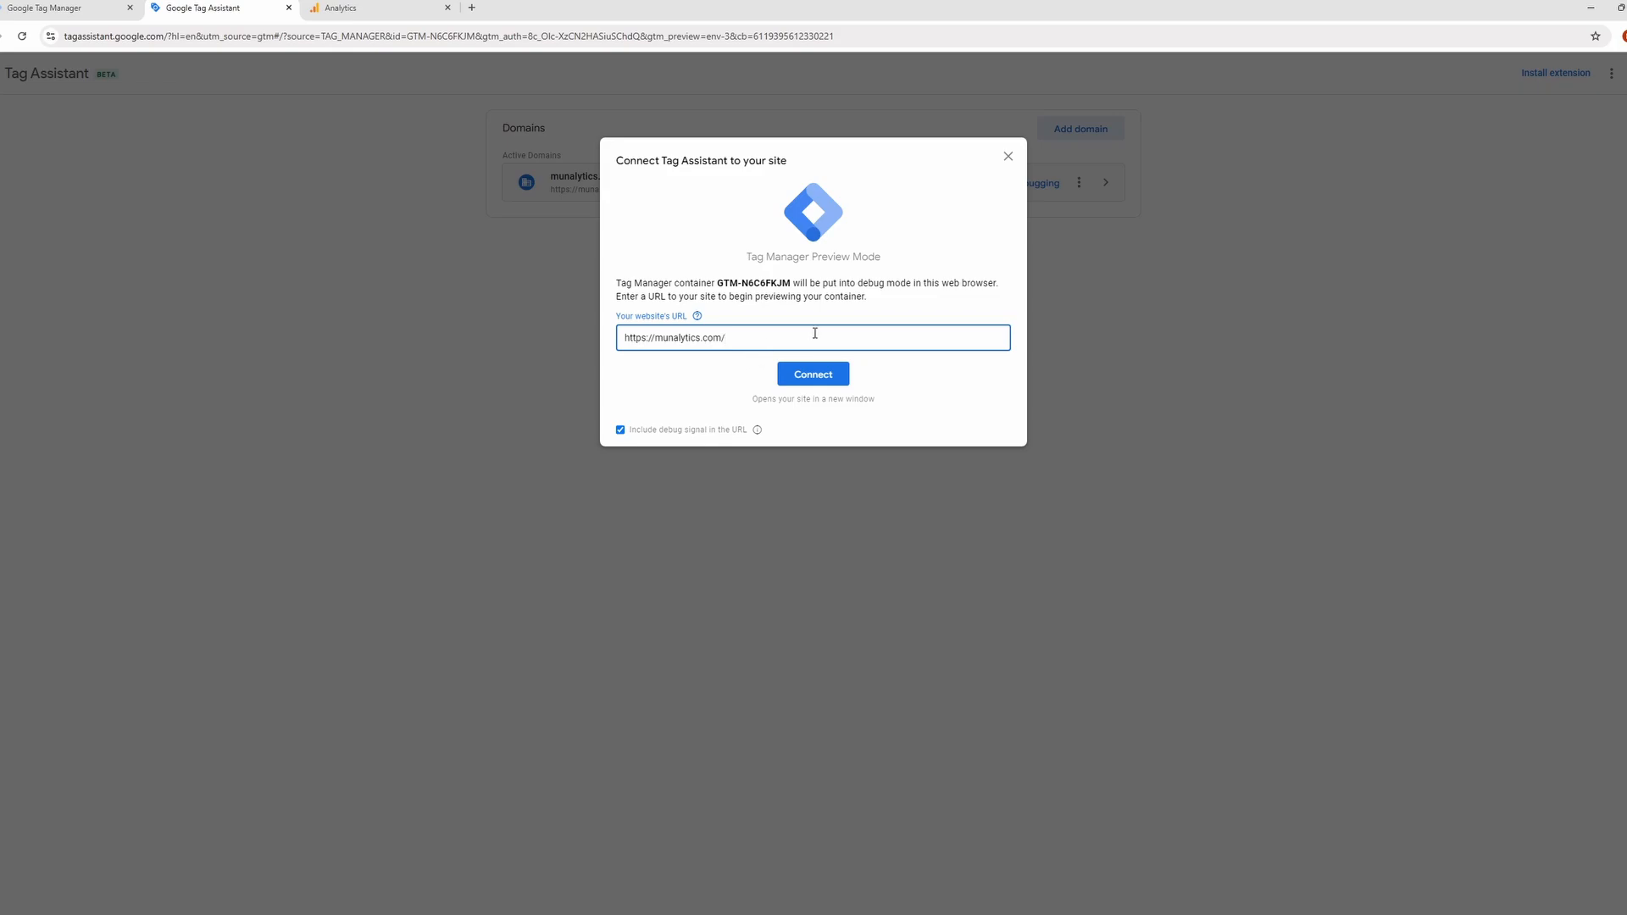
{"action": "left_click", "coordinate": [818, 380]}
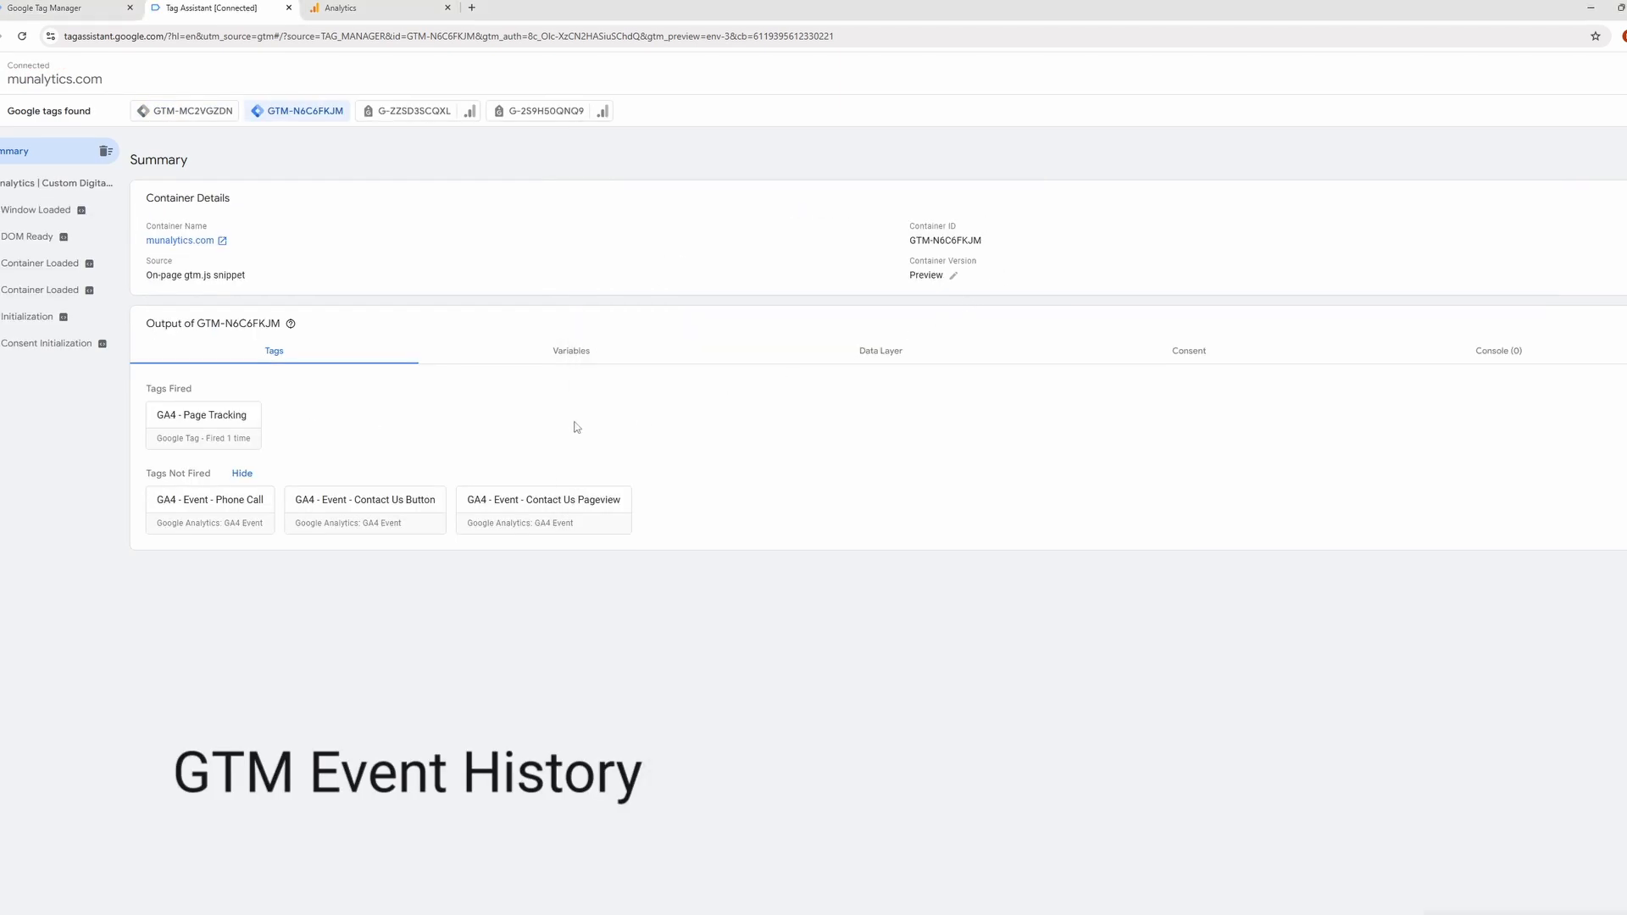
Check which tags fired on the homepage in Tag Assistant, and compare them with the events in Google Analytics DebugView.
{"action": "left_click", "coordinate": [24, 183]}
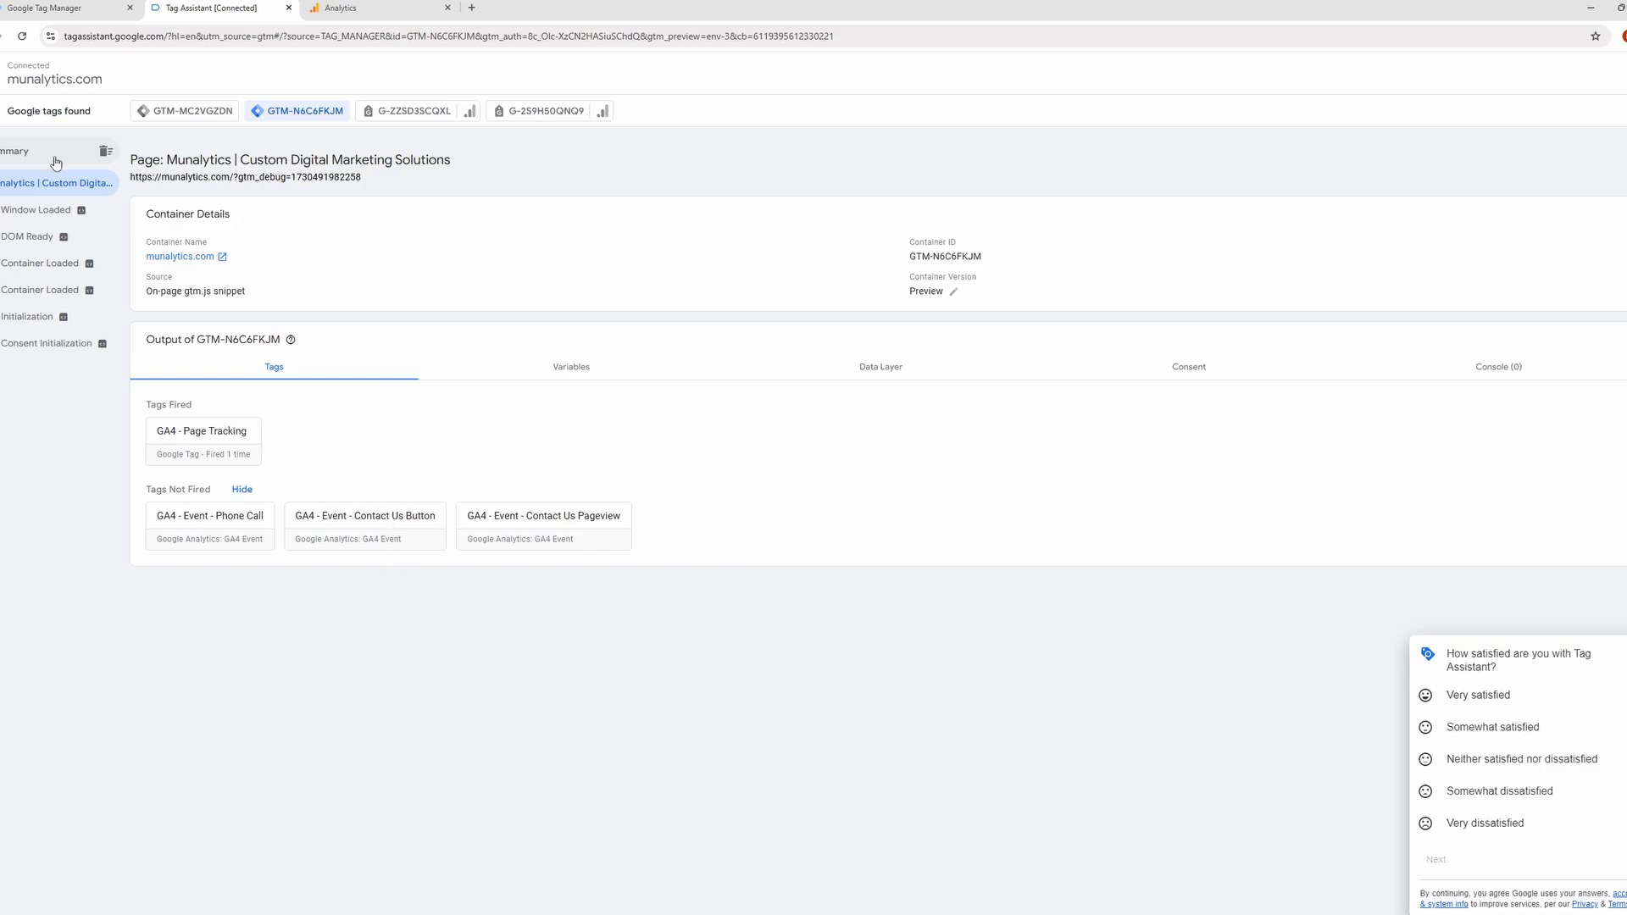
{"action": "left_click", "coordinate": [348, 7]}
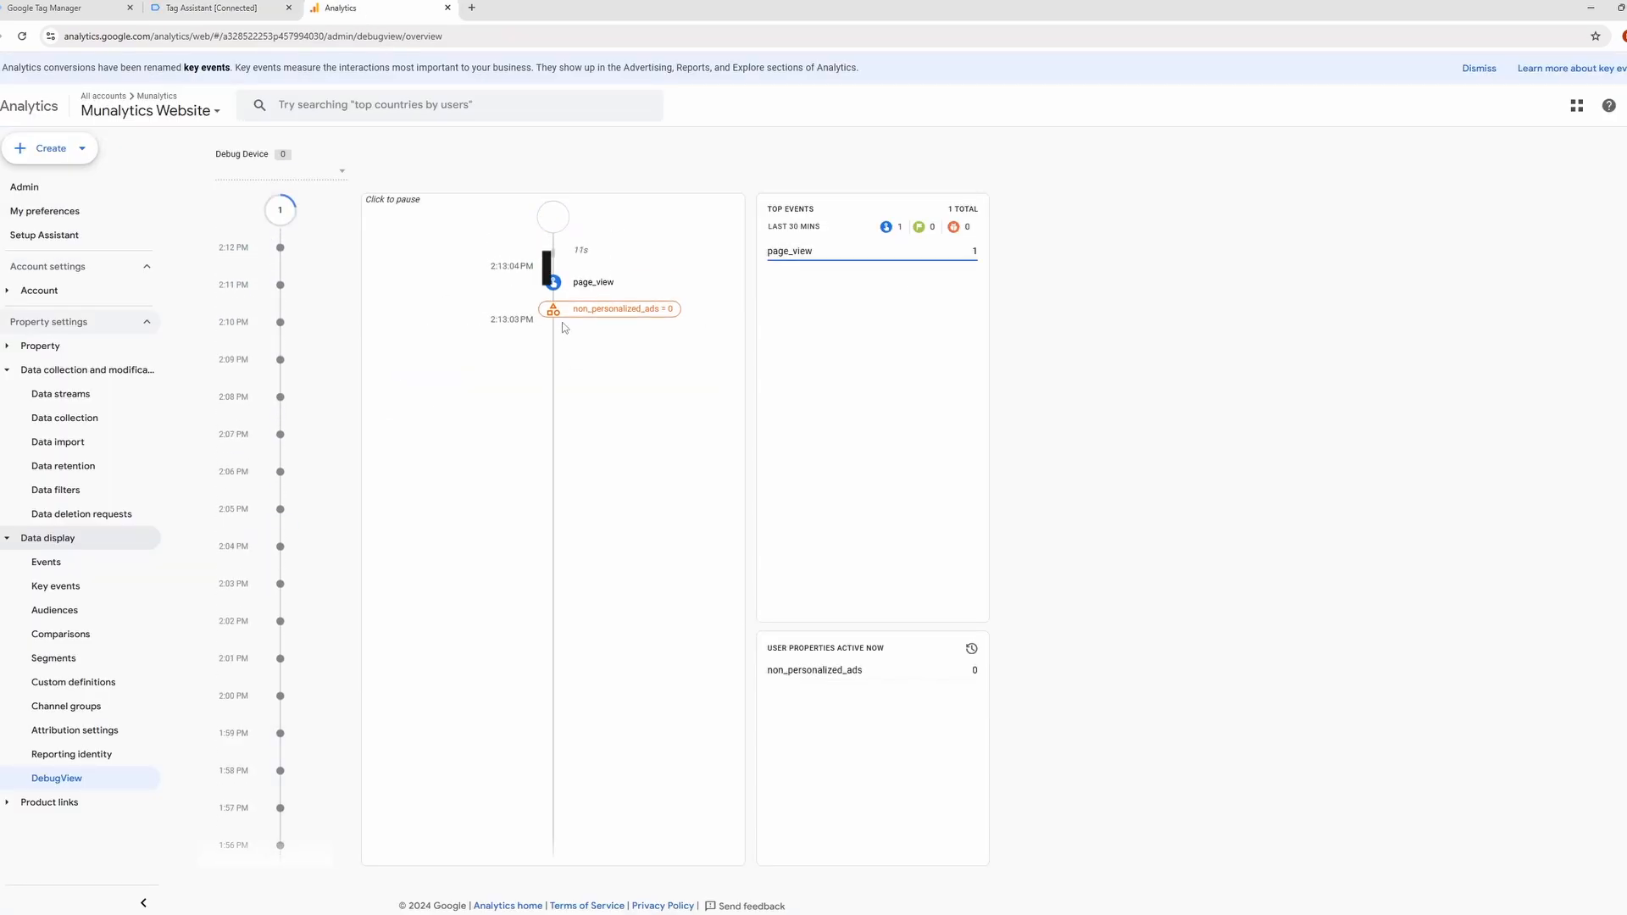
{"action": "left_click", "coordinate": [225, 4]}
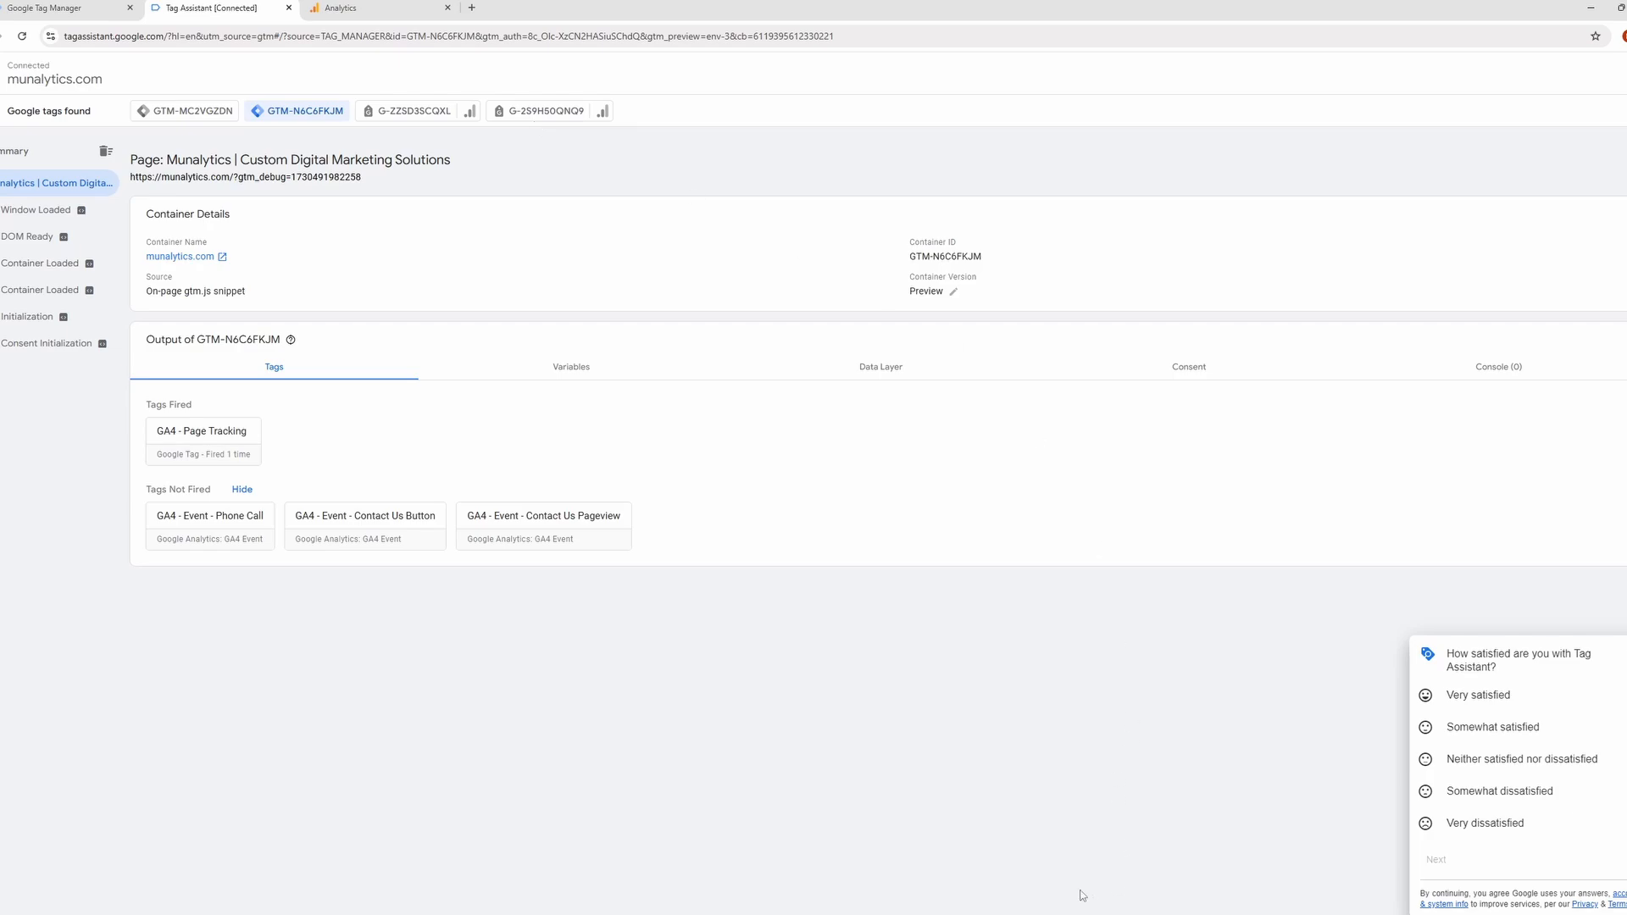
Visit the Services page in the connected preview site, and review its tags and the overall summary in Tag Assistant.
{"action": "key", "text": "alt+Tab"}
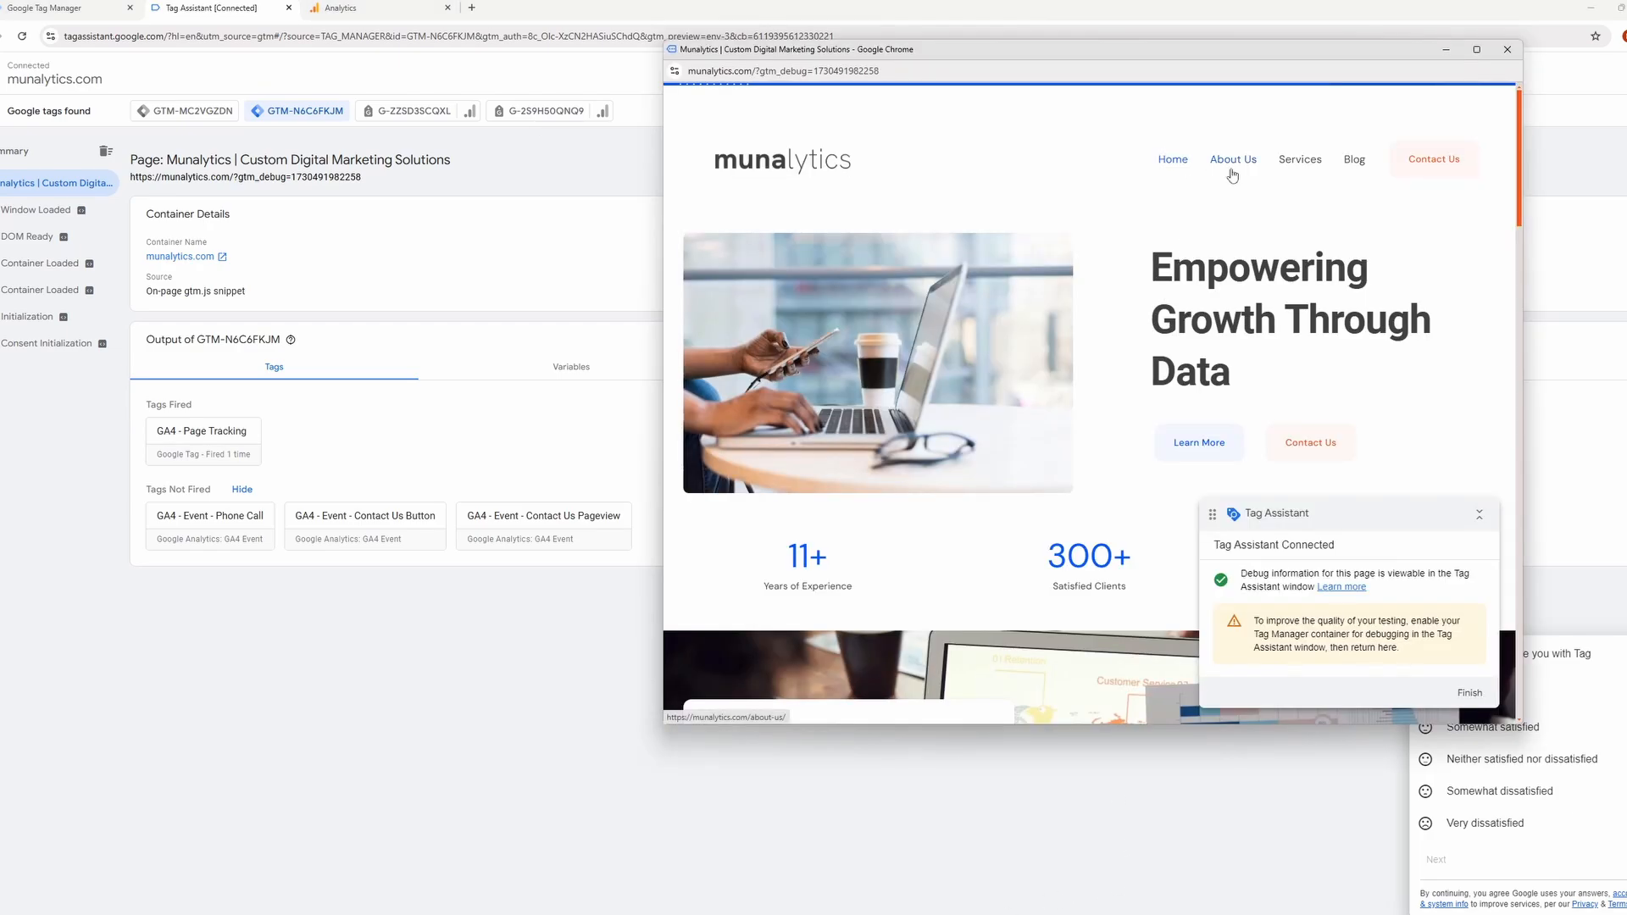
{"action": "left_click", "coordinate": [1316, 170]}
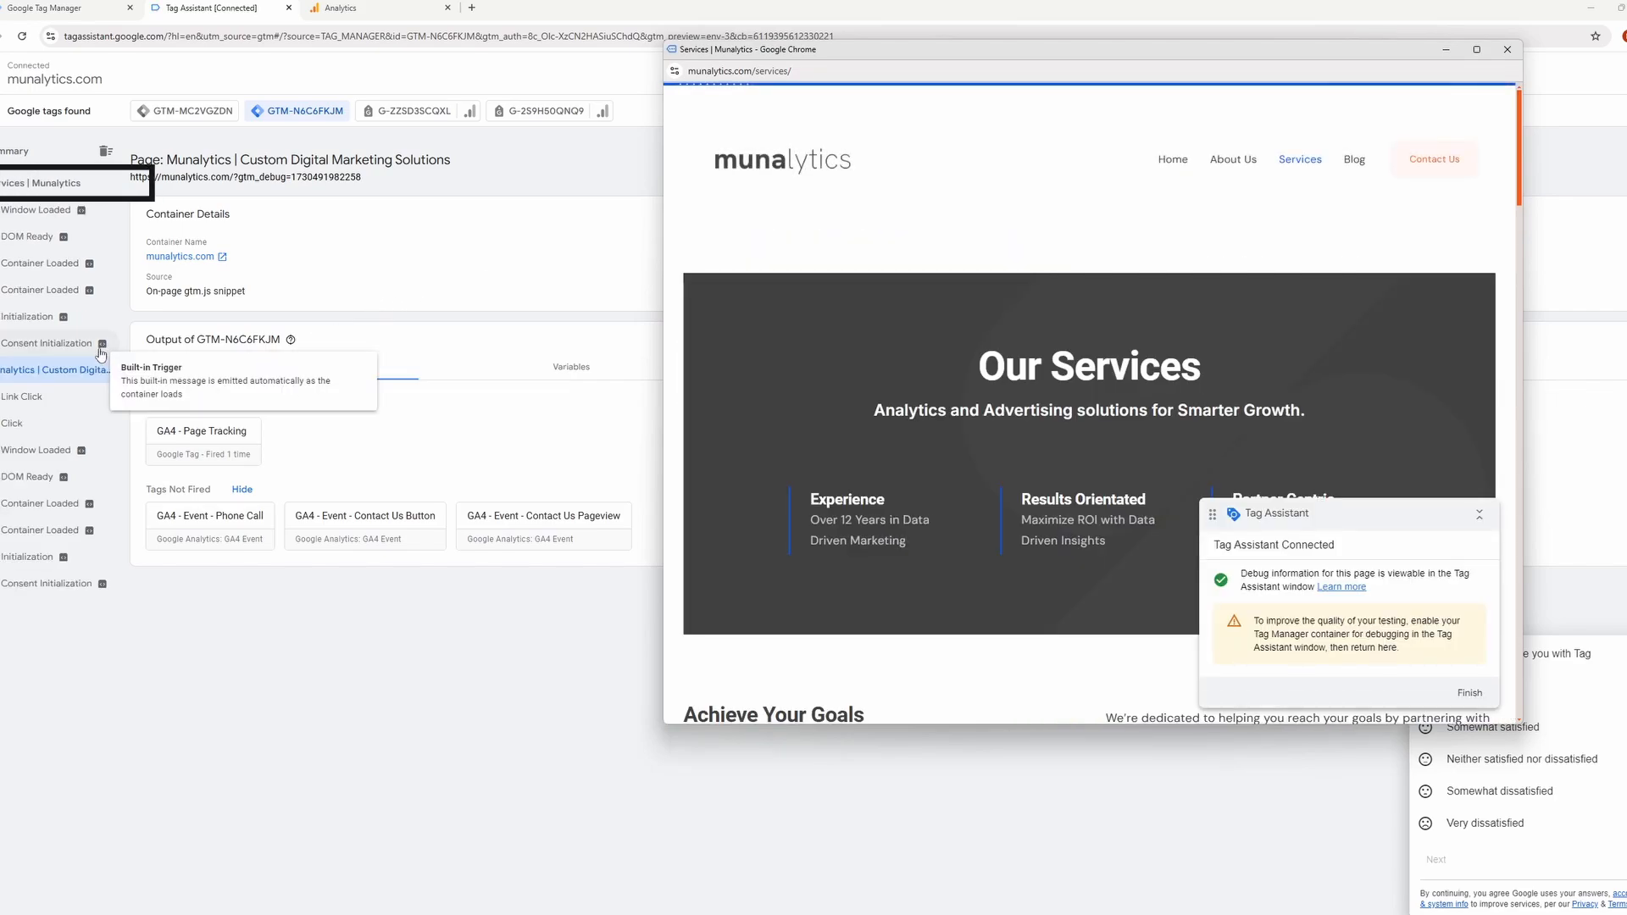
{"action": "left_click", "coordinate": [55, 188]}
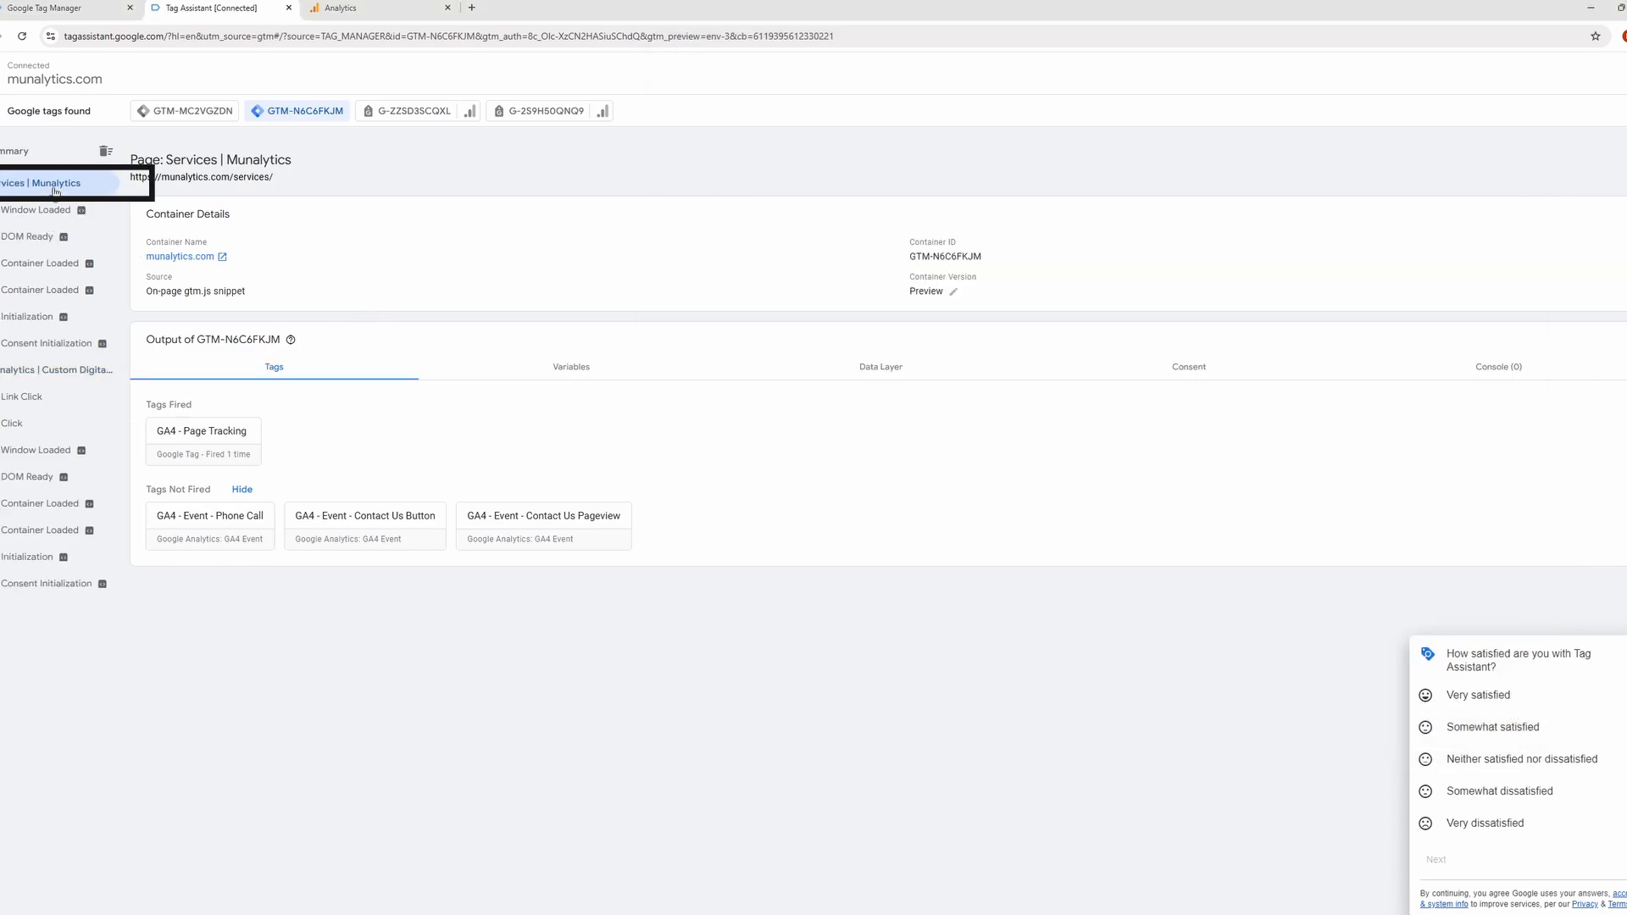
{"action": "left_click", "coordinate": [25, 154]}
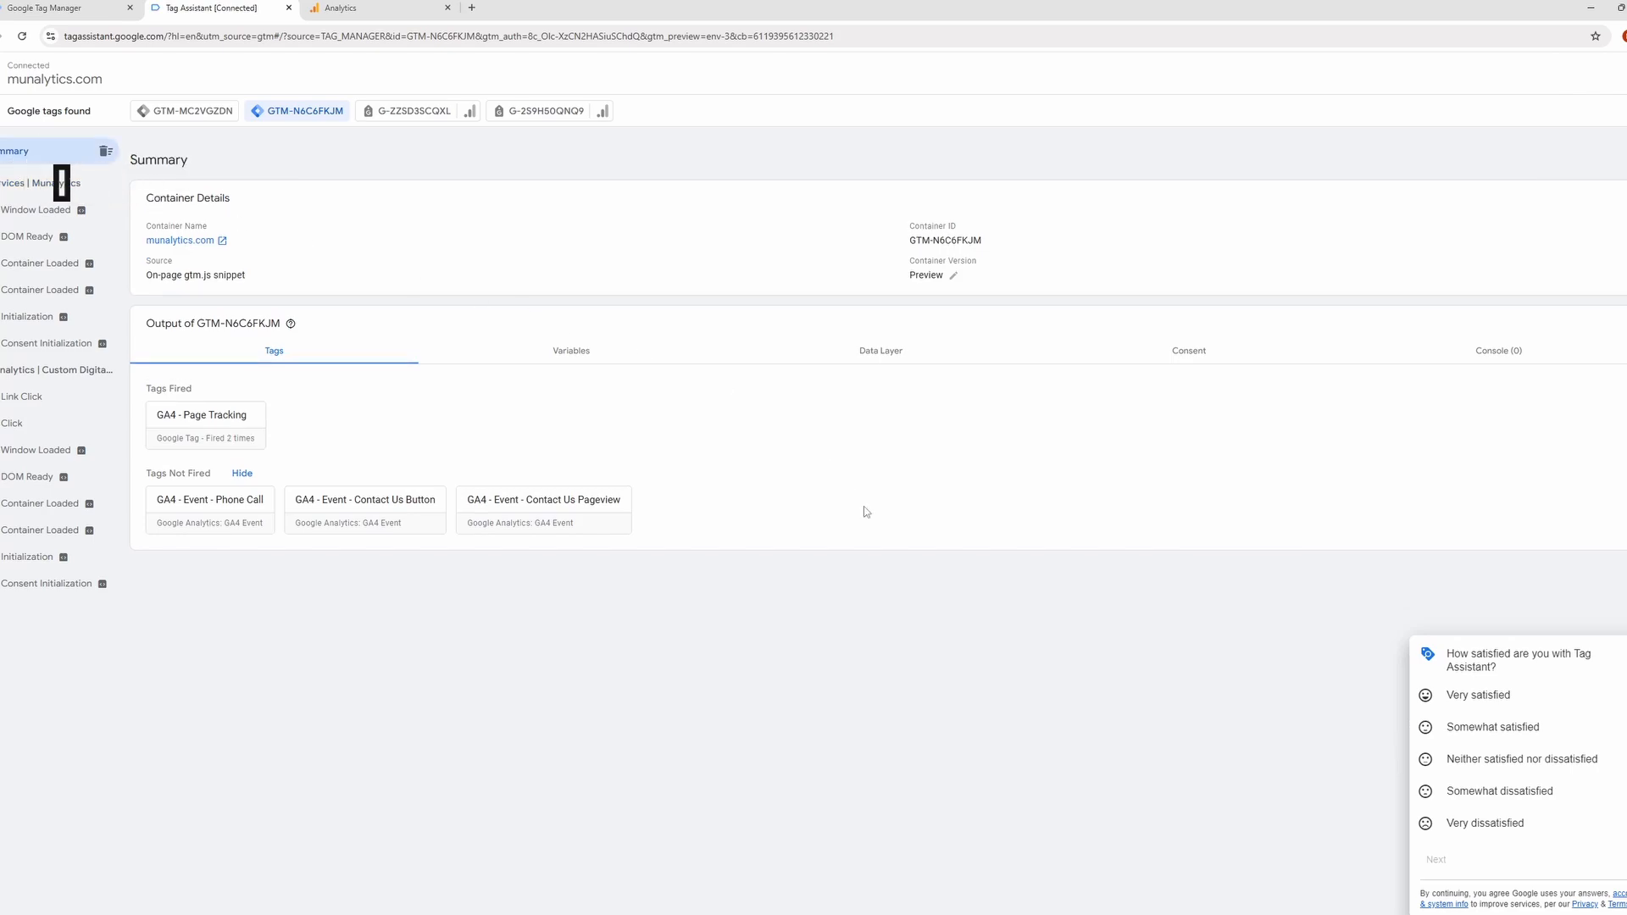
Test the Contact Us button on the previewed Services page, and check the fired tags in the Tag Assistant summary.
{"action": "mouse_move", "coordinate": [985, 878]}
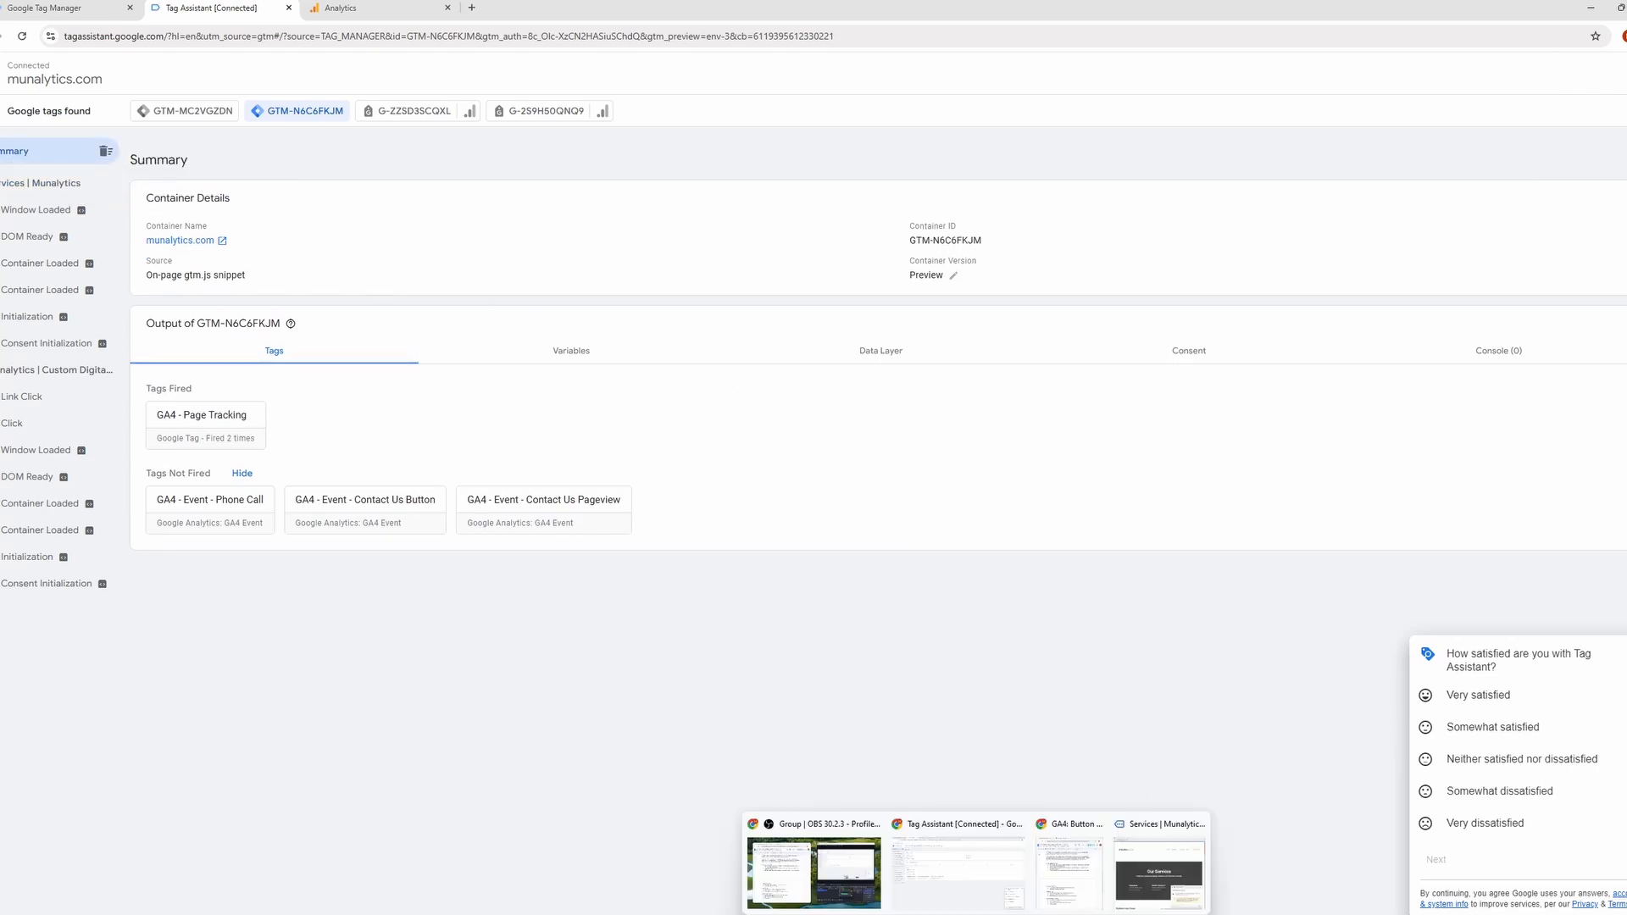
{"action": "left_click", "coordinate": [1157, 868]}
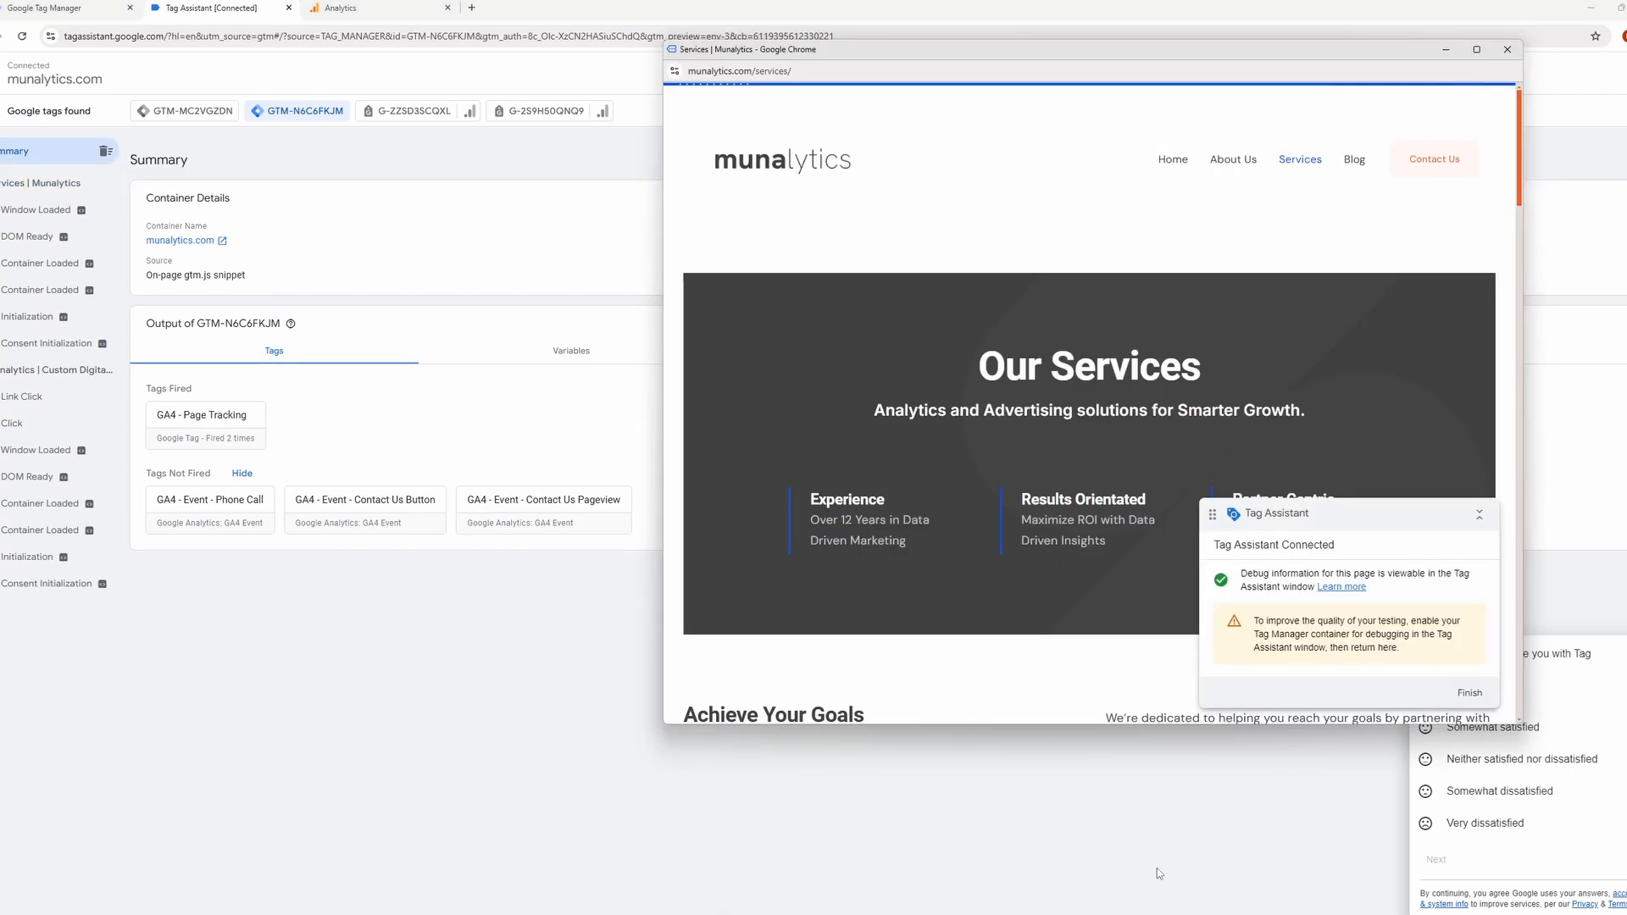
{"action": "left_click", "coordinate": [1439, 170]}
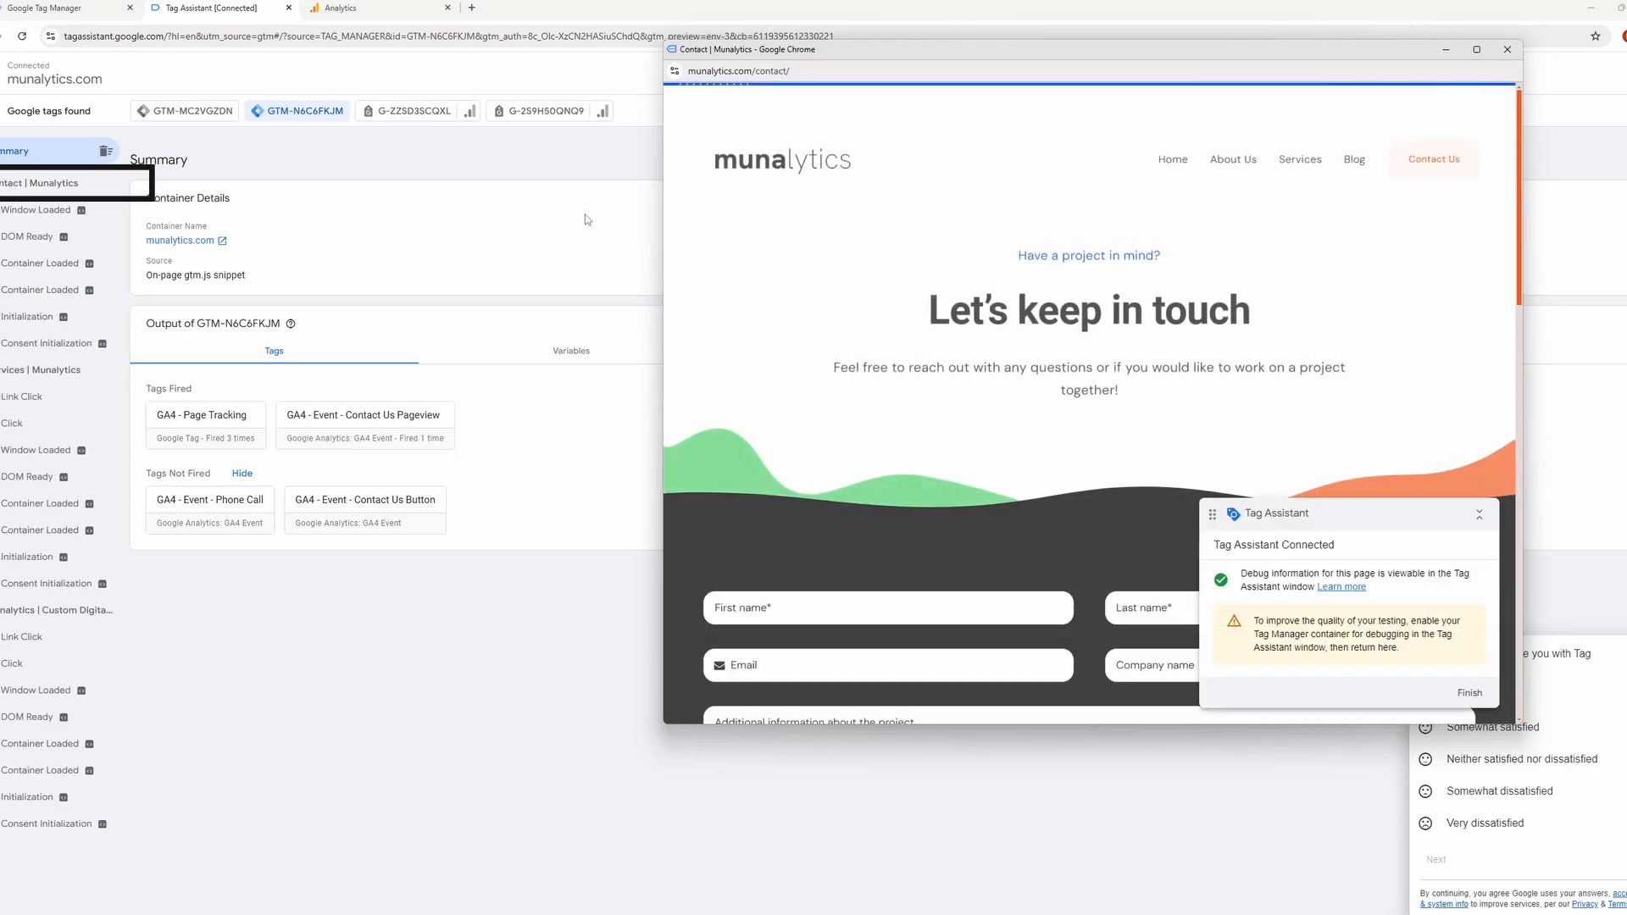
{"action": "left_click", "coordinate": [597, 177]}
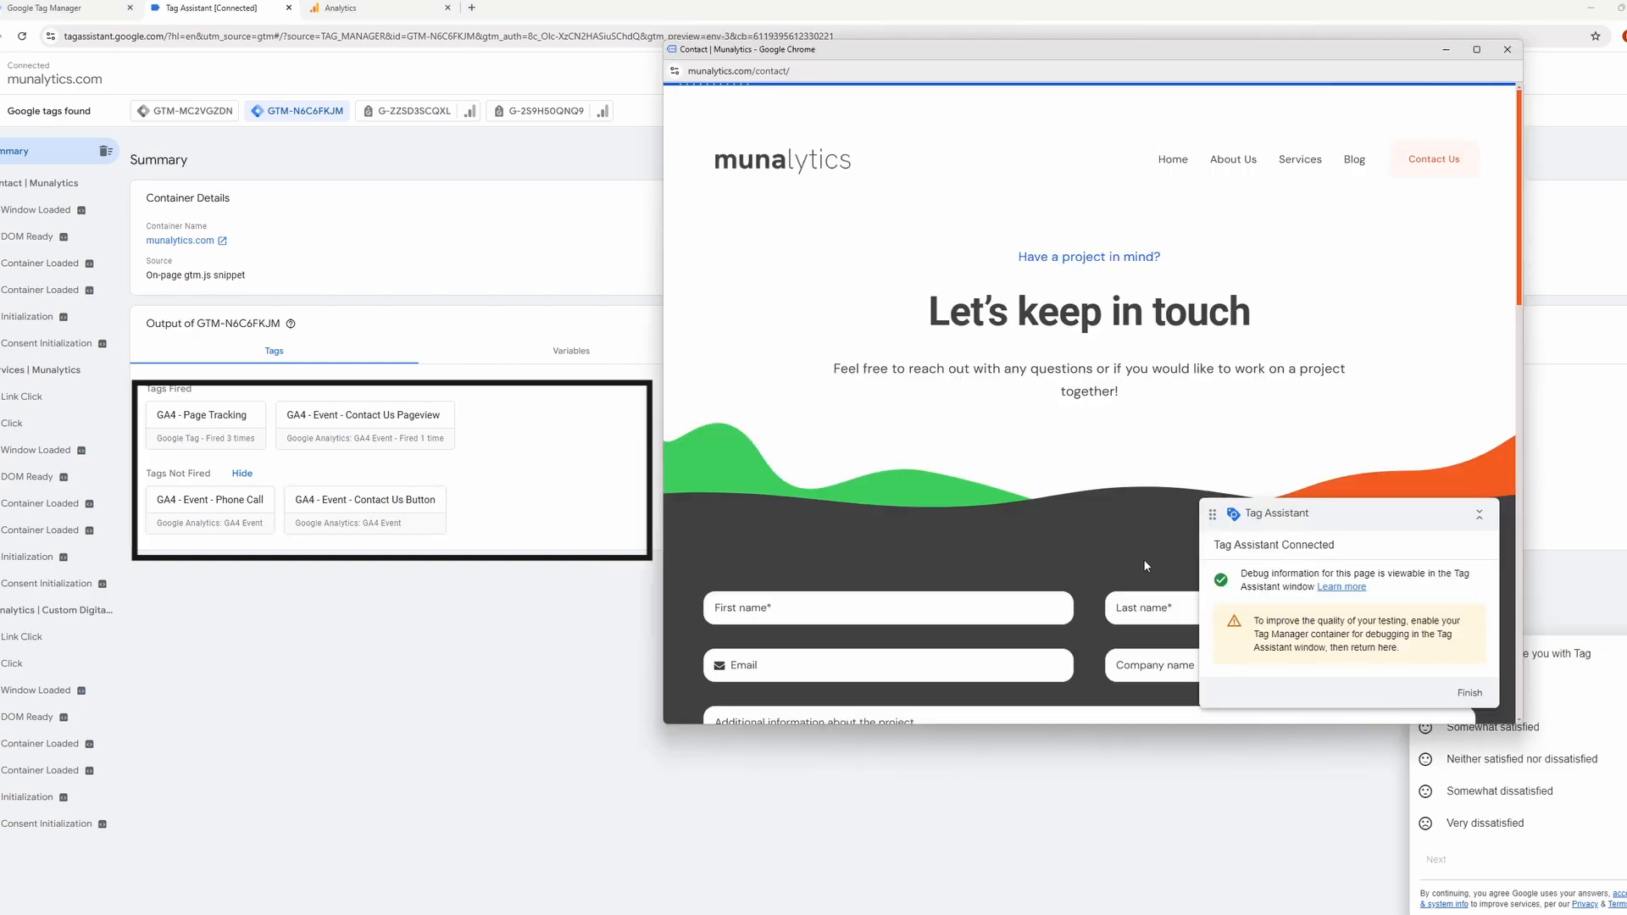
Test the phone number link on the previewed contact page, dismiss the application prompt, and minimize the site window.
{"action": "scroll", "coordinate": [1142, 557], "scroll_direction": "down", "scroll_amount": 5}
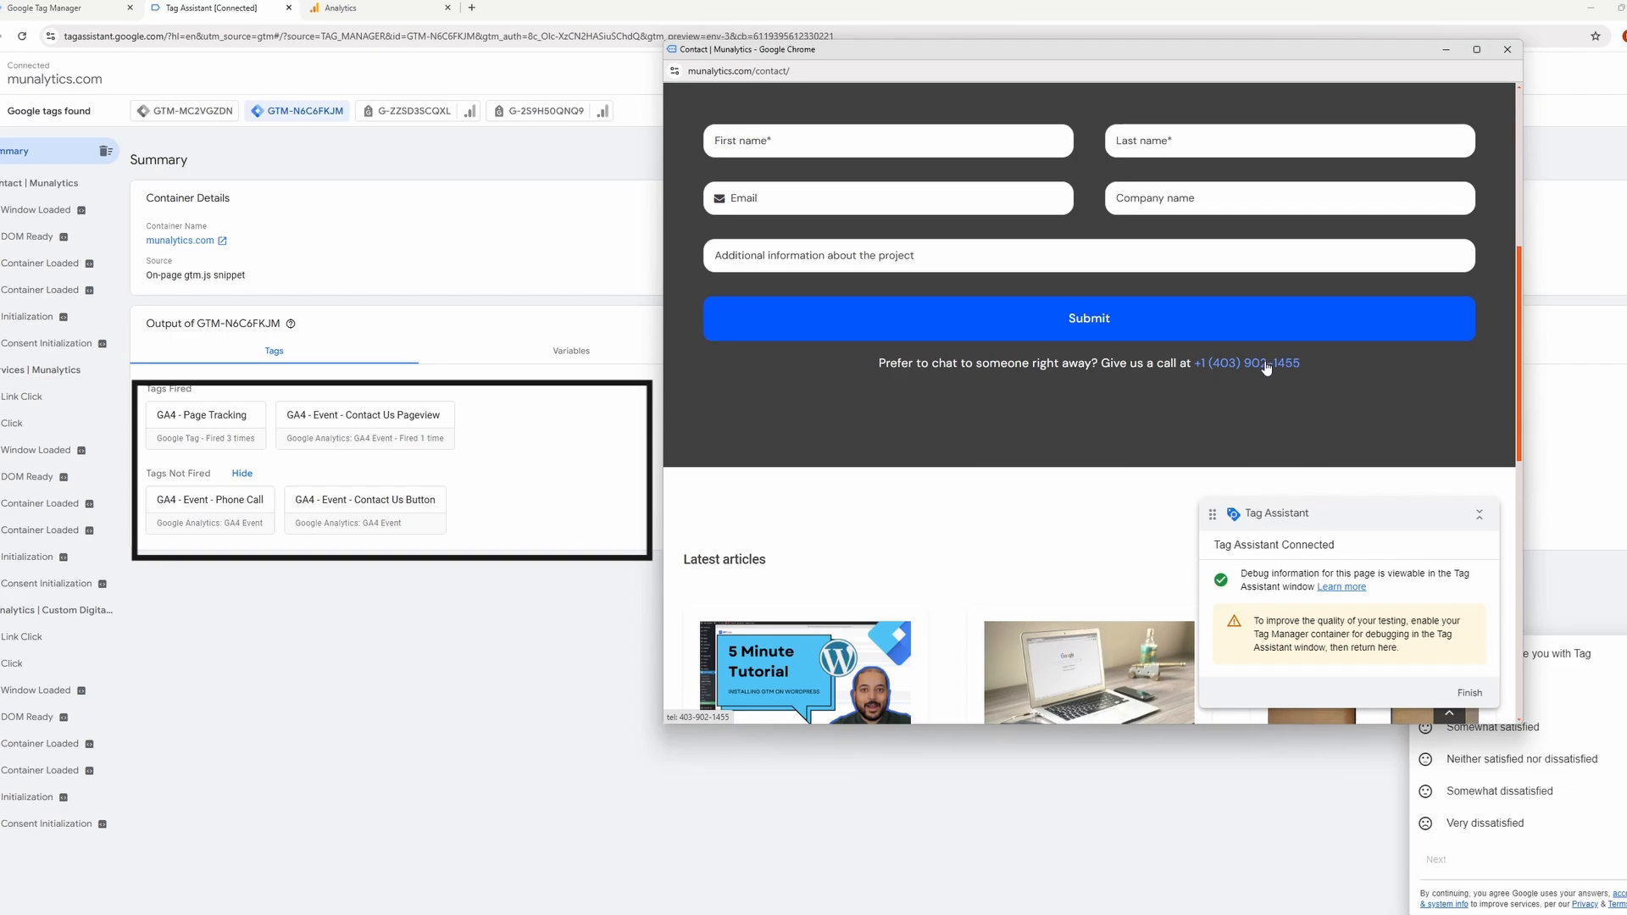
{"action": "left_click", "coordinate": [1265, 365]}
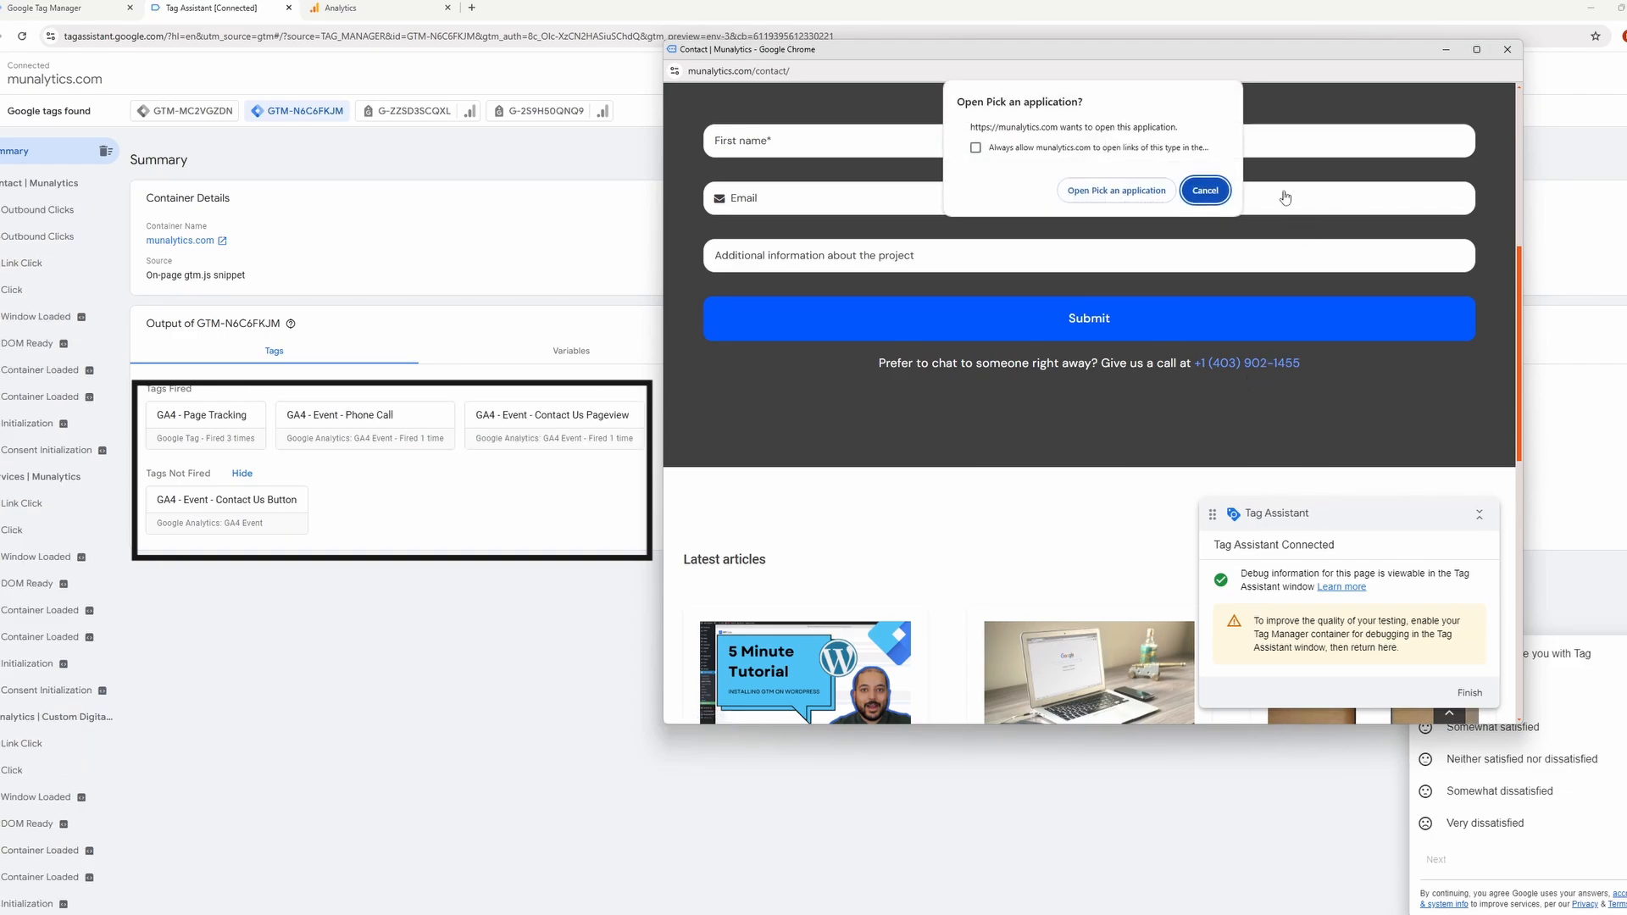
{"action": "left_click", "coordinate": [1212, 193]}
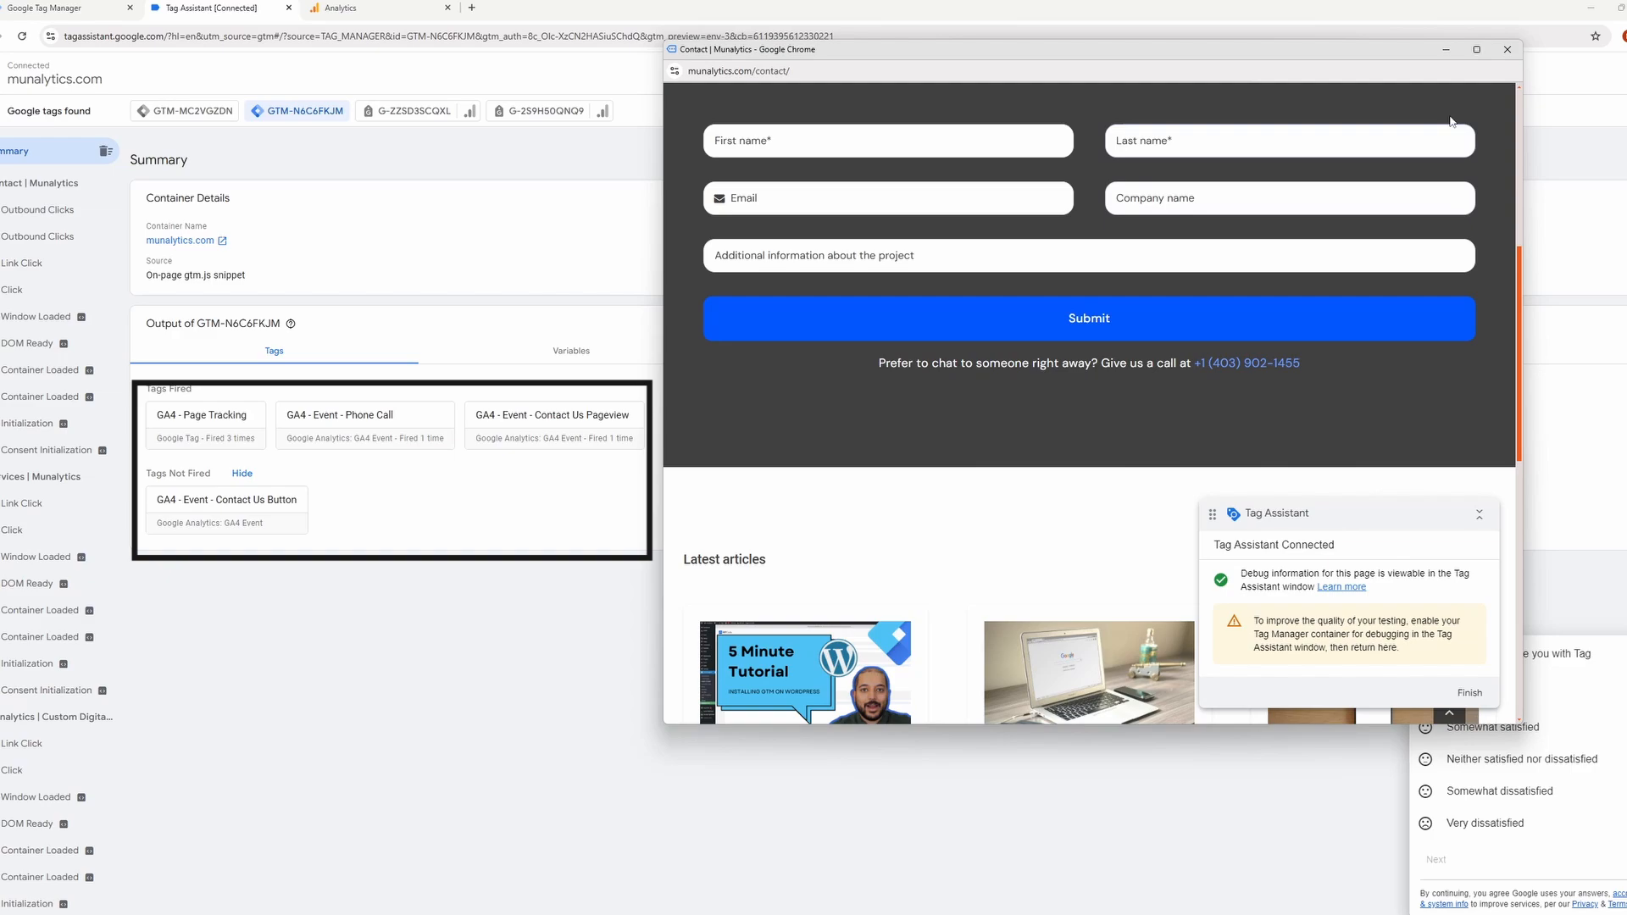
{"action": "left_click", "coordinate": [1446, 50]}
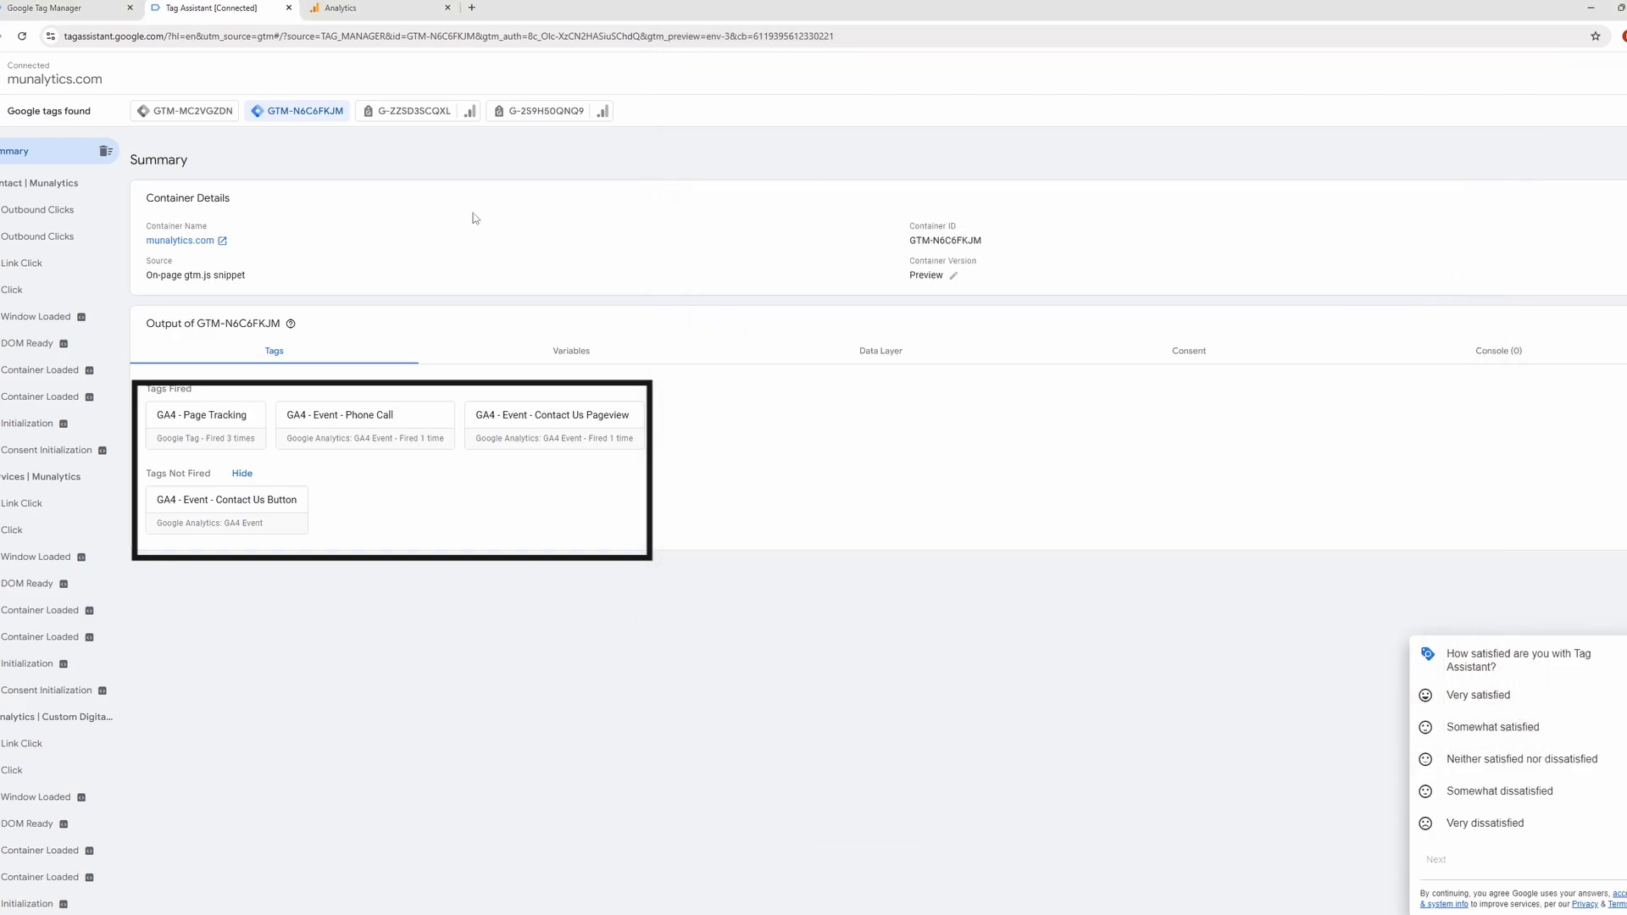
Examine the tags for the Contact page, its Link Click event and the Services page, and compare them with DebugView's events.
{"action": "left_click", "coordinate": [87, 192]}
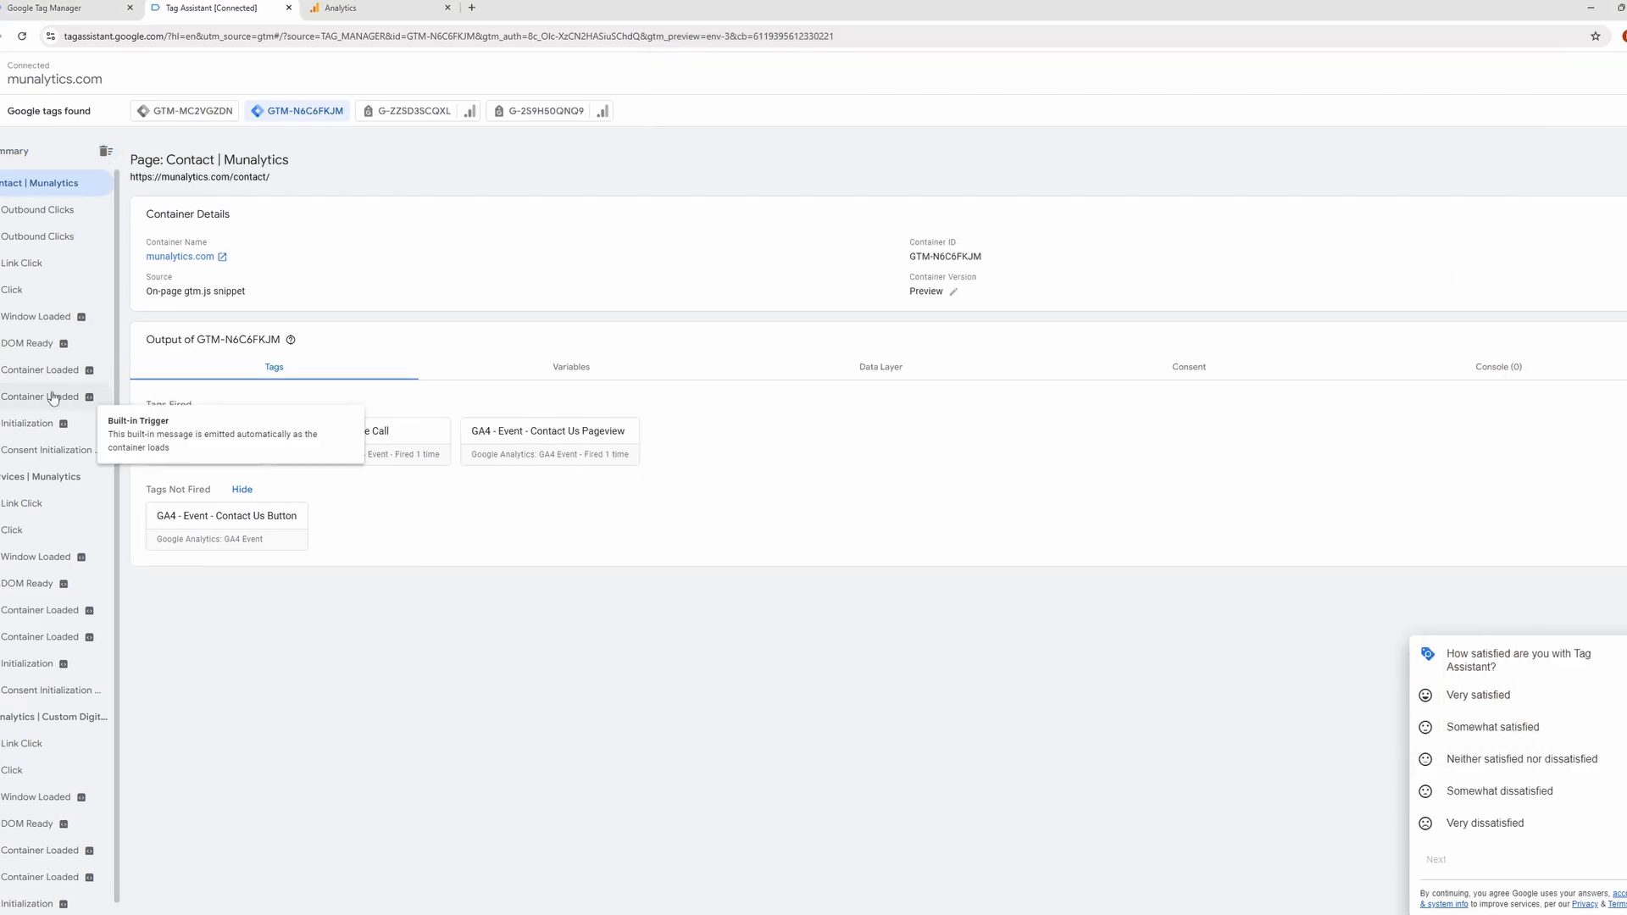
{"action": "left_click", "coordinate": [40, 277]}
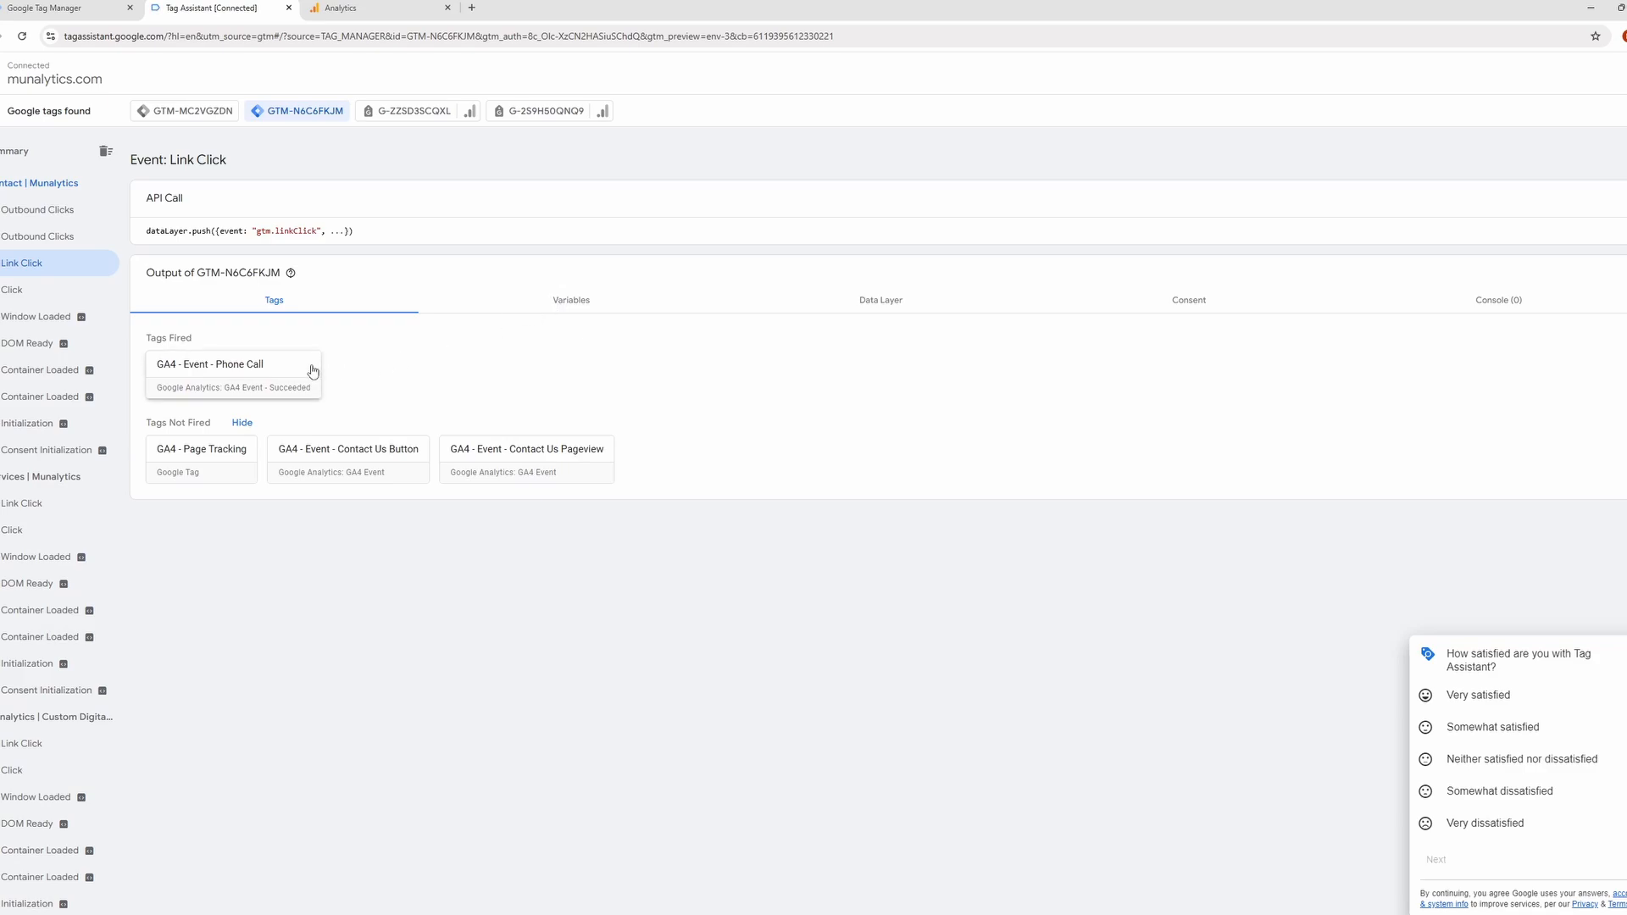
{"action": "left_click", "coordinate": [50, 487]}
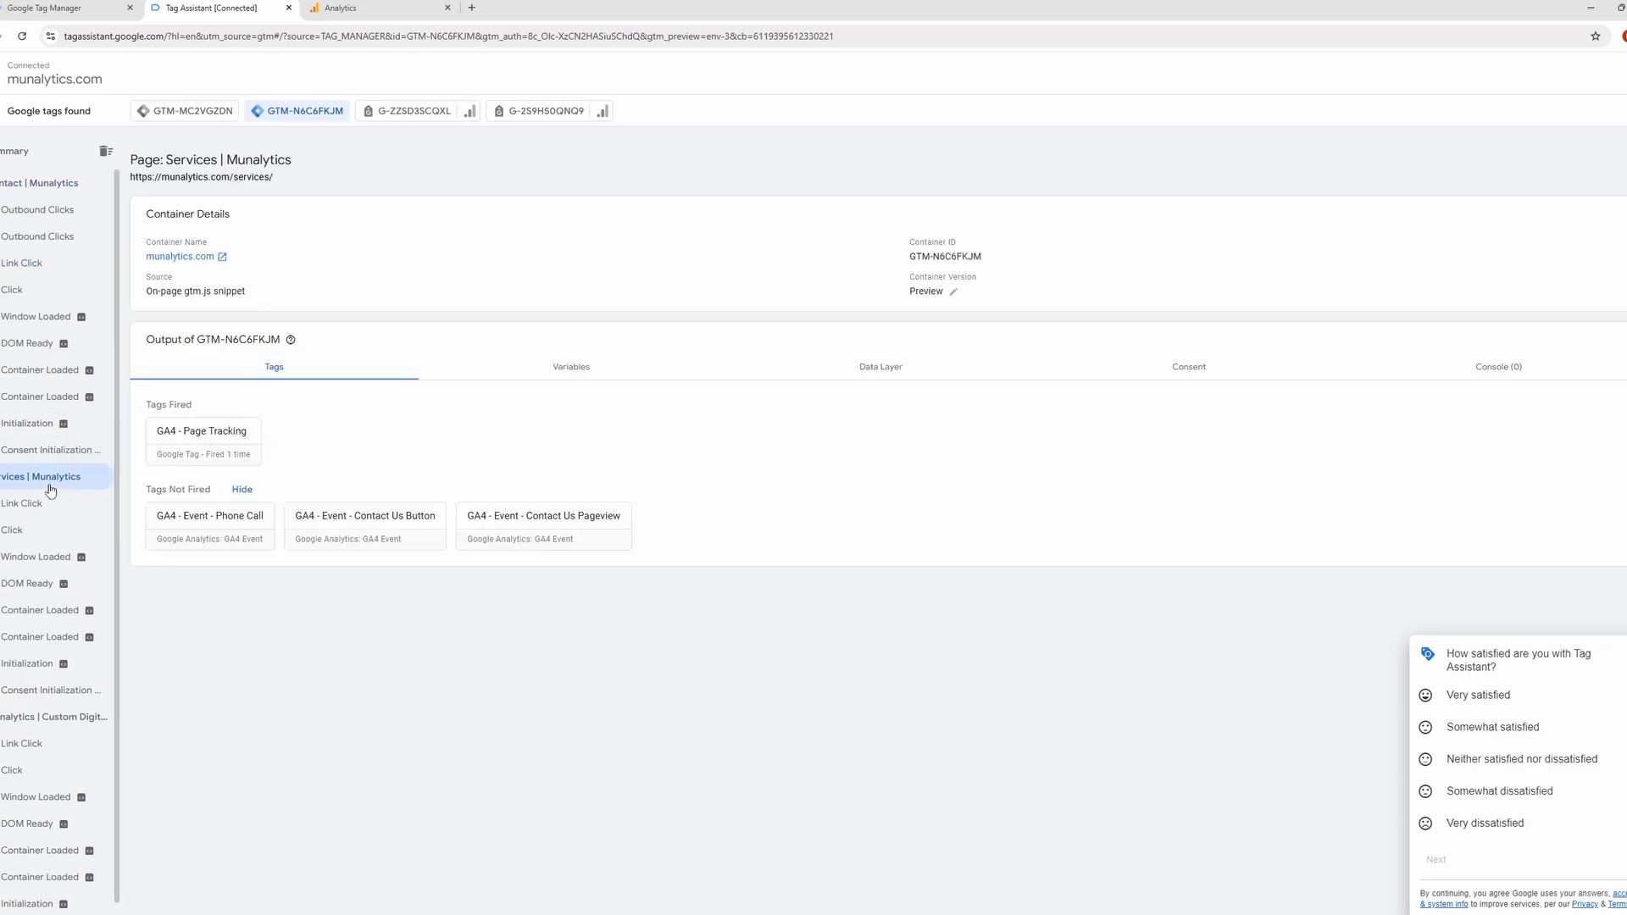
{"action": "left_click", "coordinate": [34, 188]}
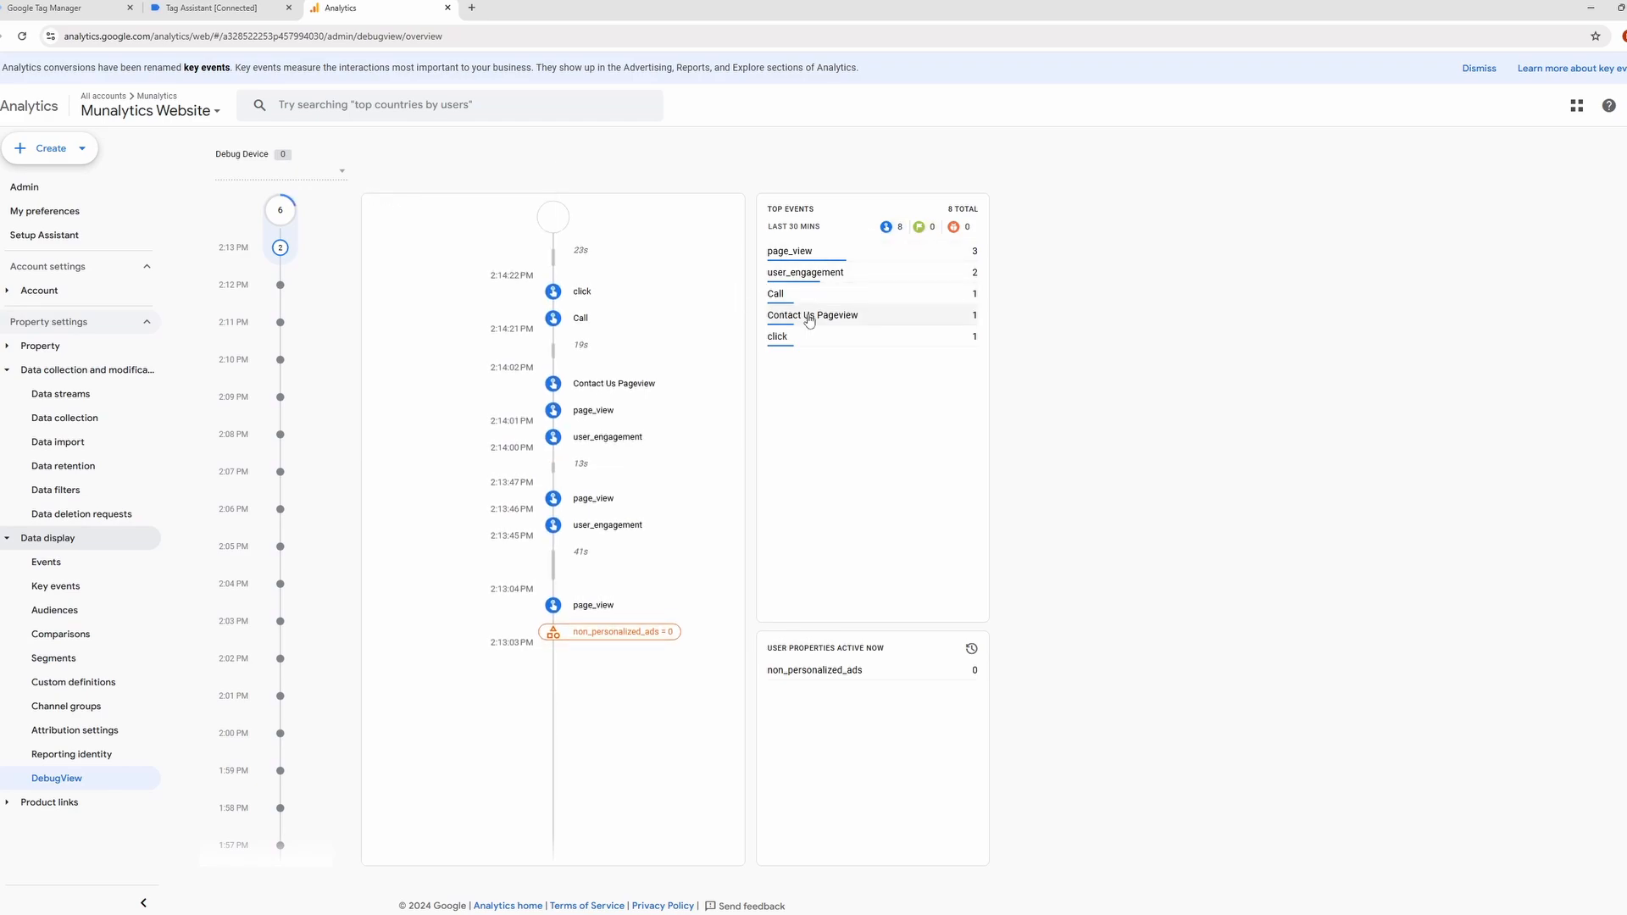
{"action": "left_click", "coordinate": [212, 7]}
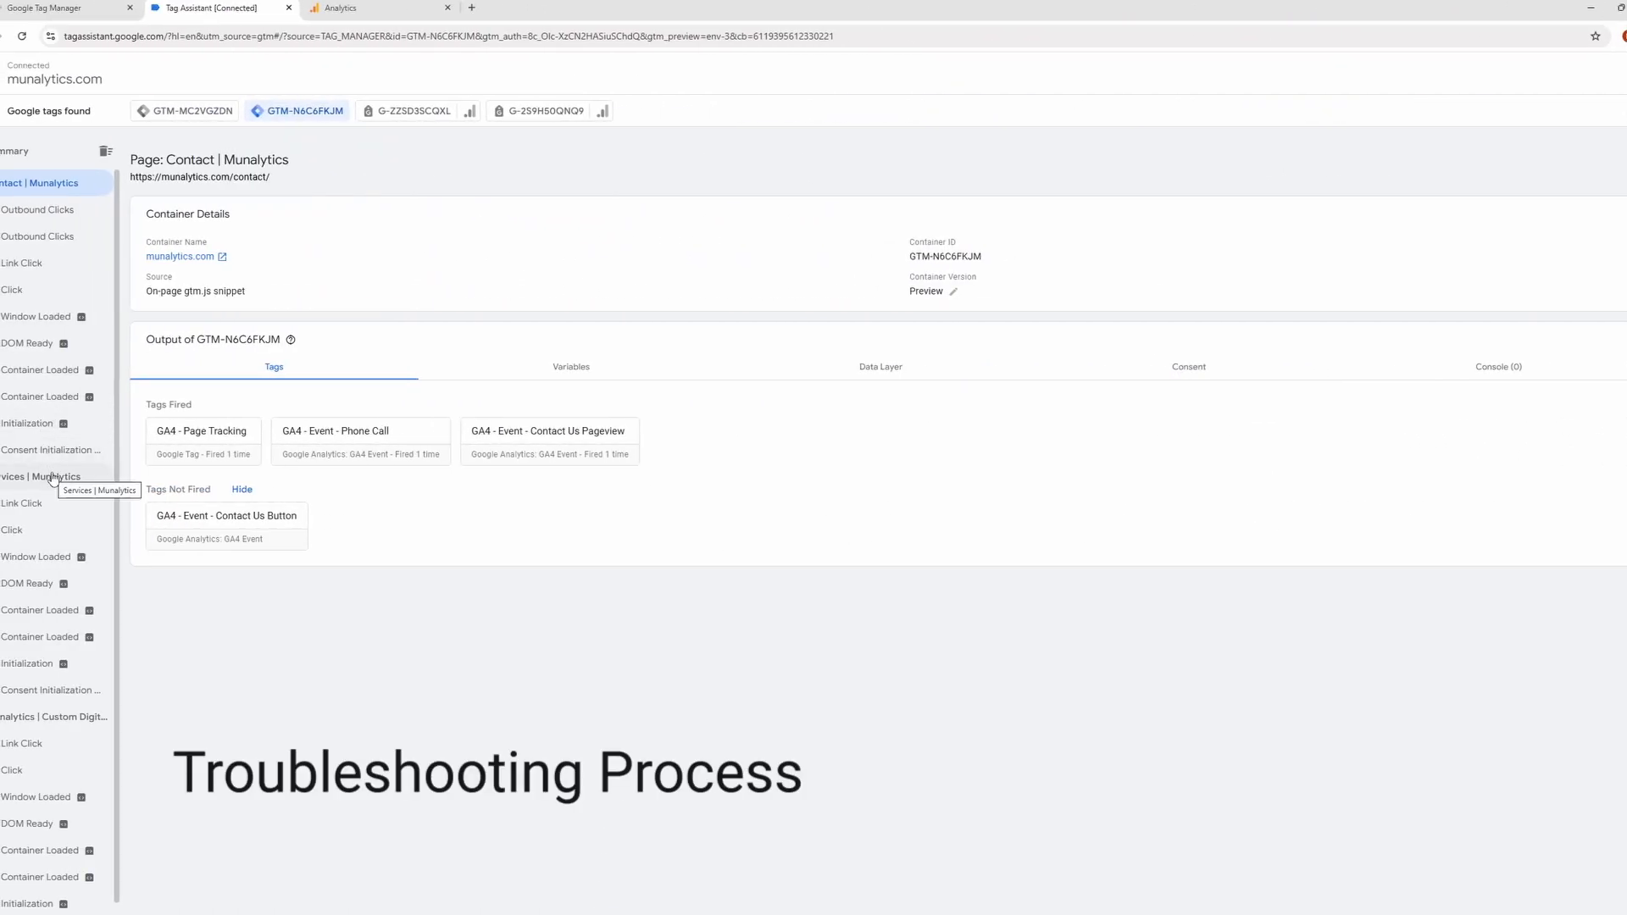
Inspect the Services page's Link Click event, checking its Page URL and Click URL variables and the Contact Us Button tag's firing conditions.
{"action": "left_click", "coordinate": [51, 477]}
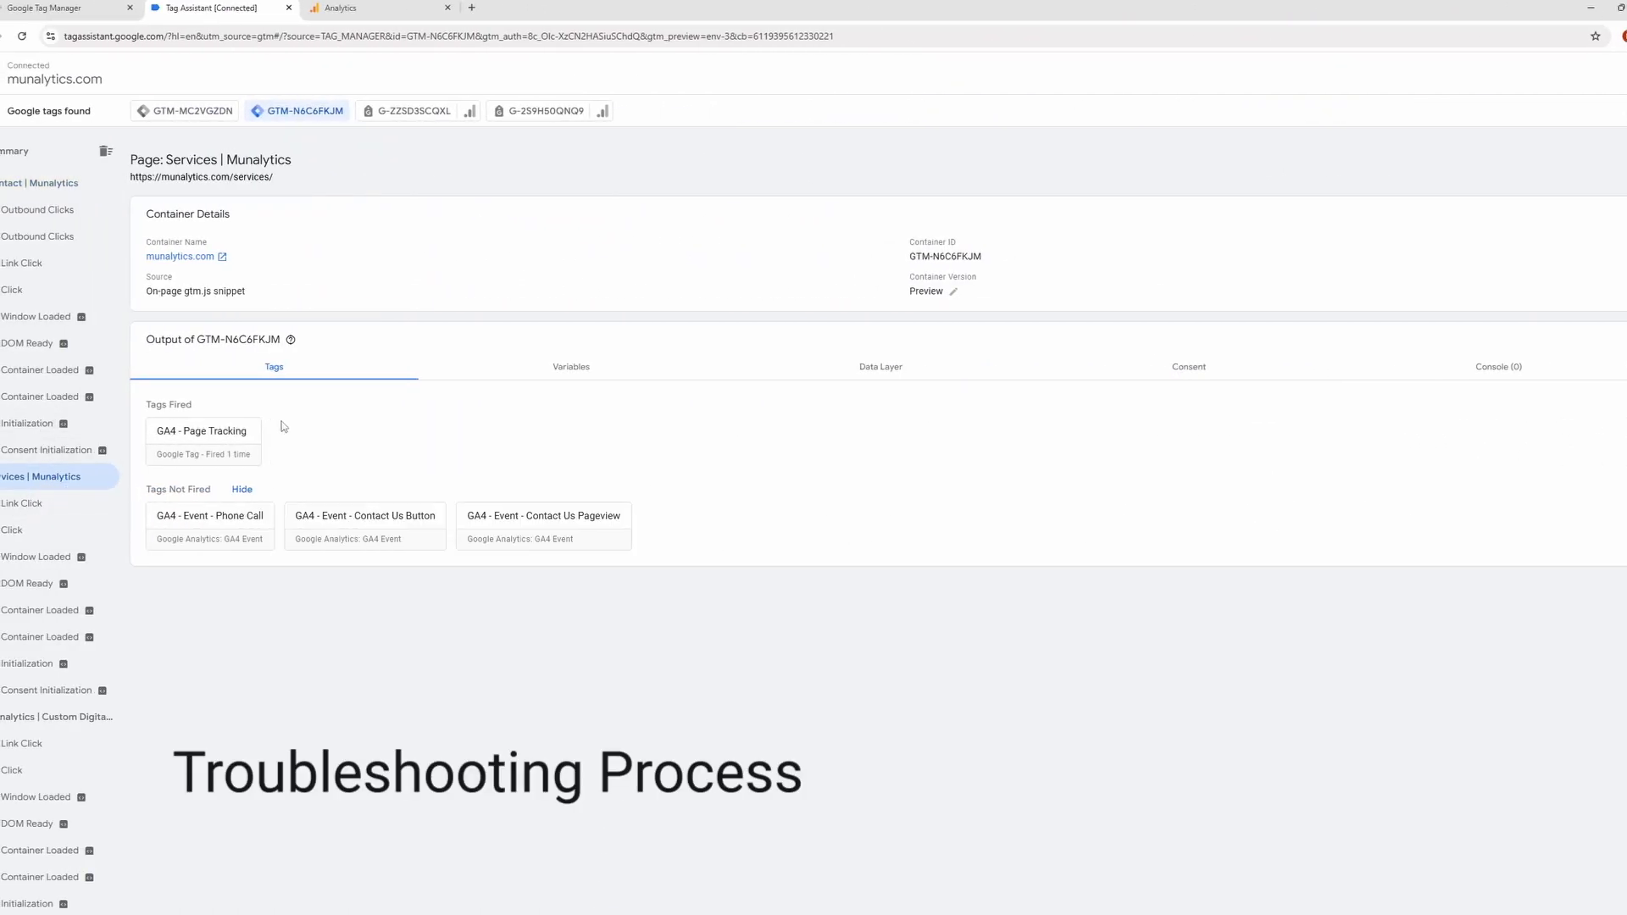
{"action": "left_click", "coordinate": [22, 508]}
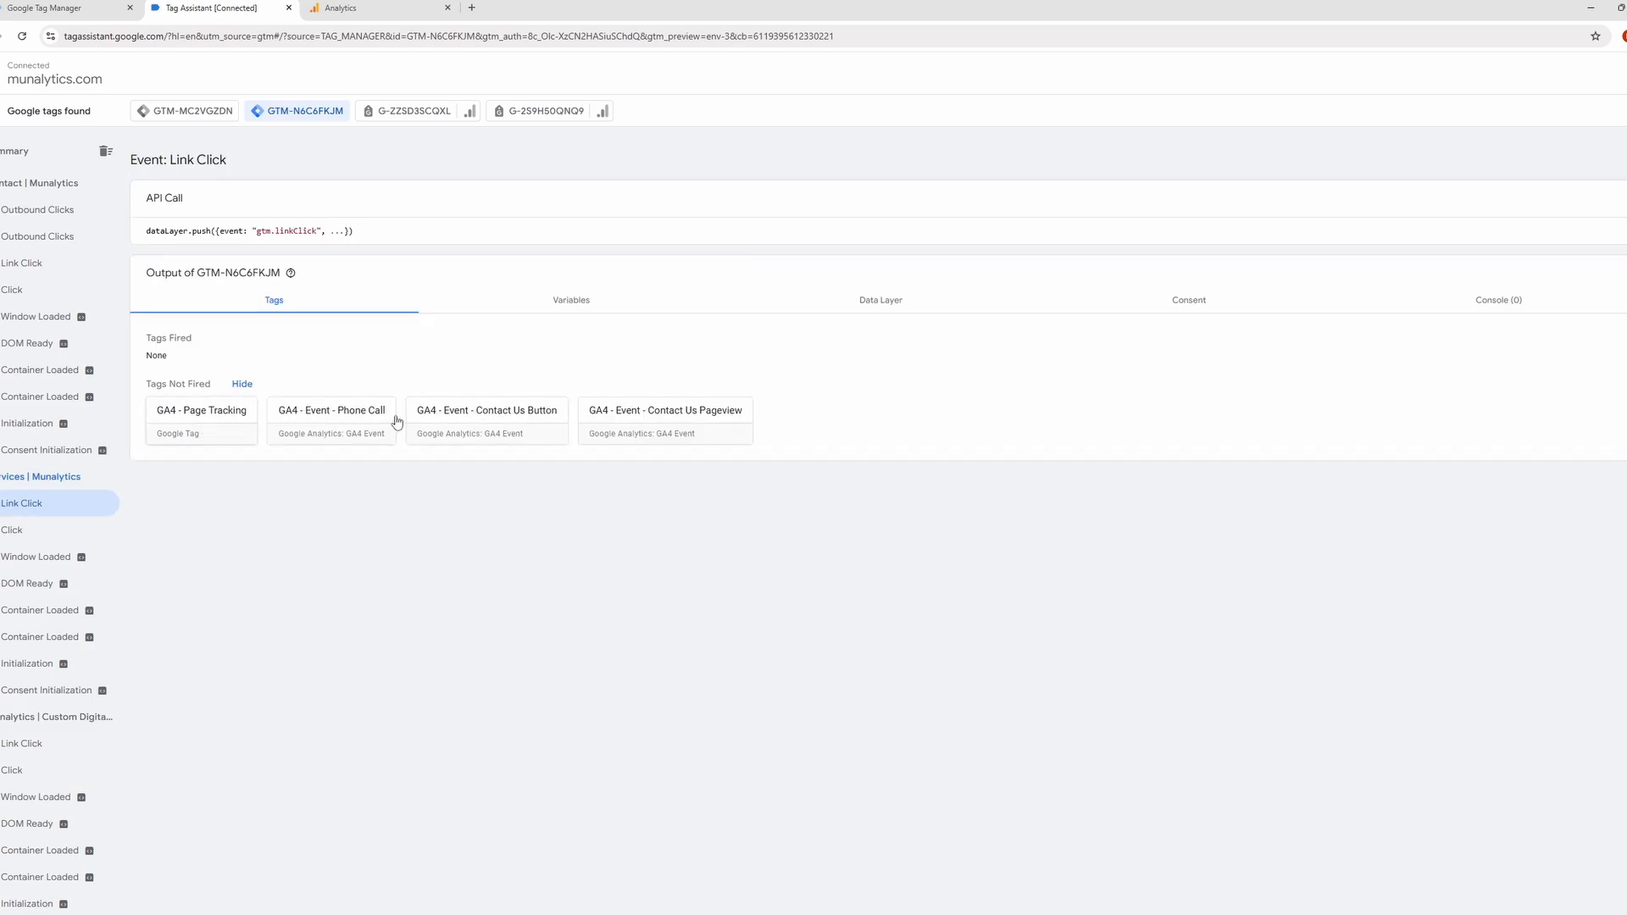
{"action": "left_click", "coordinate": [592, 301]}
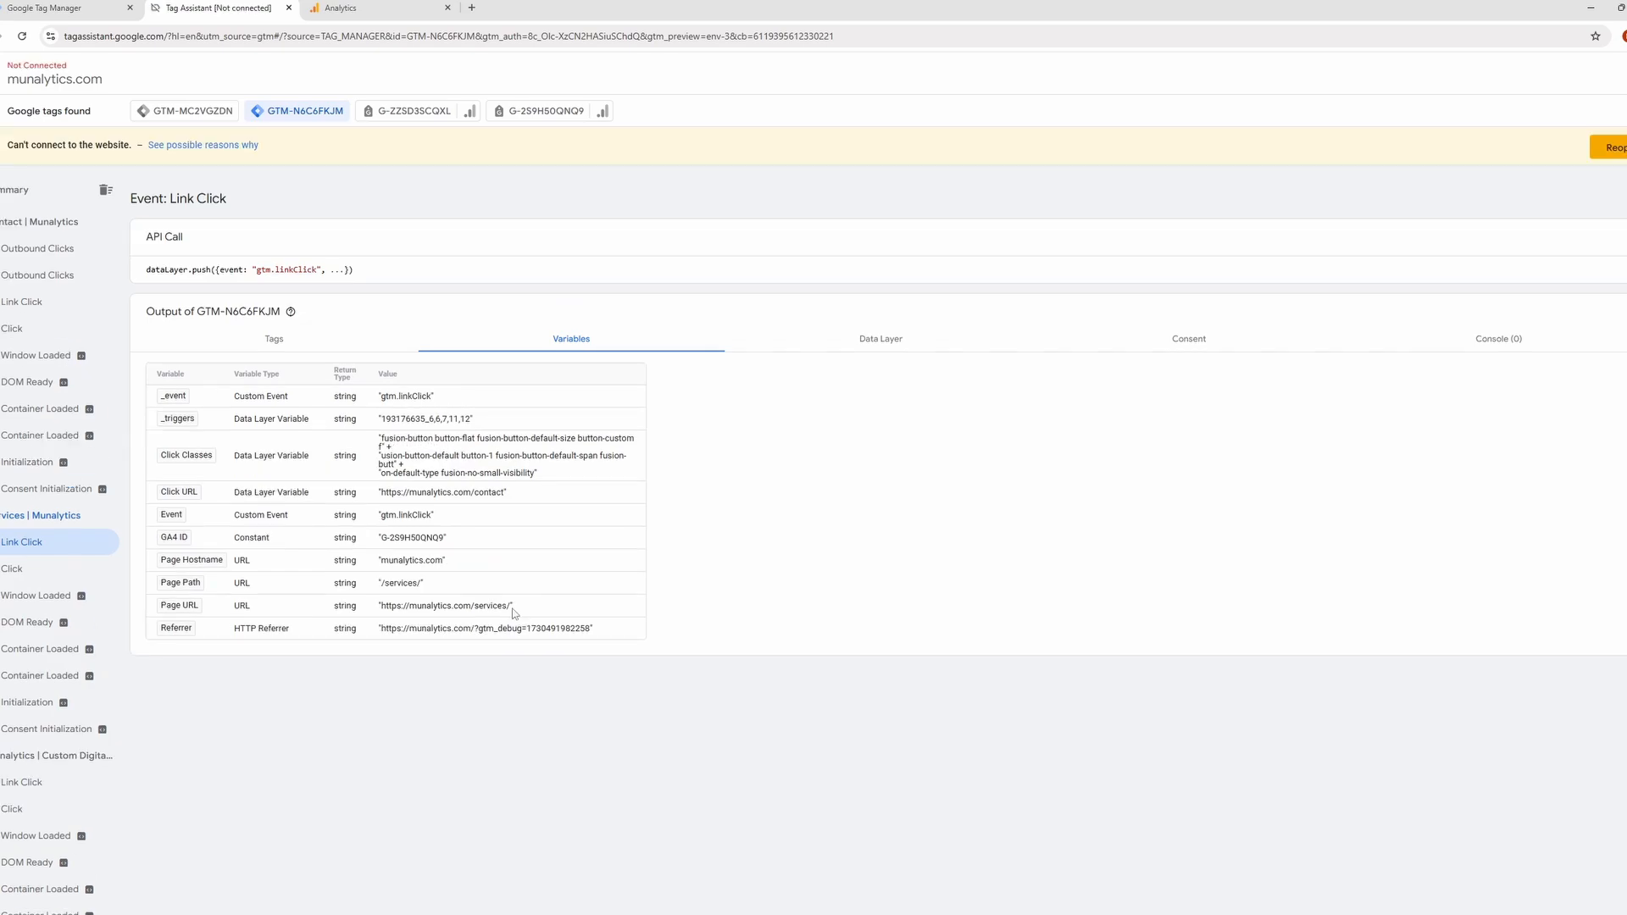
{"action": "left_click_drag", "start_coordinate": [519, 611], "coordinate": [388, 605]}
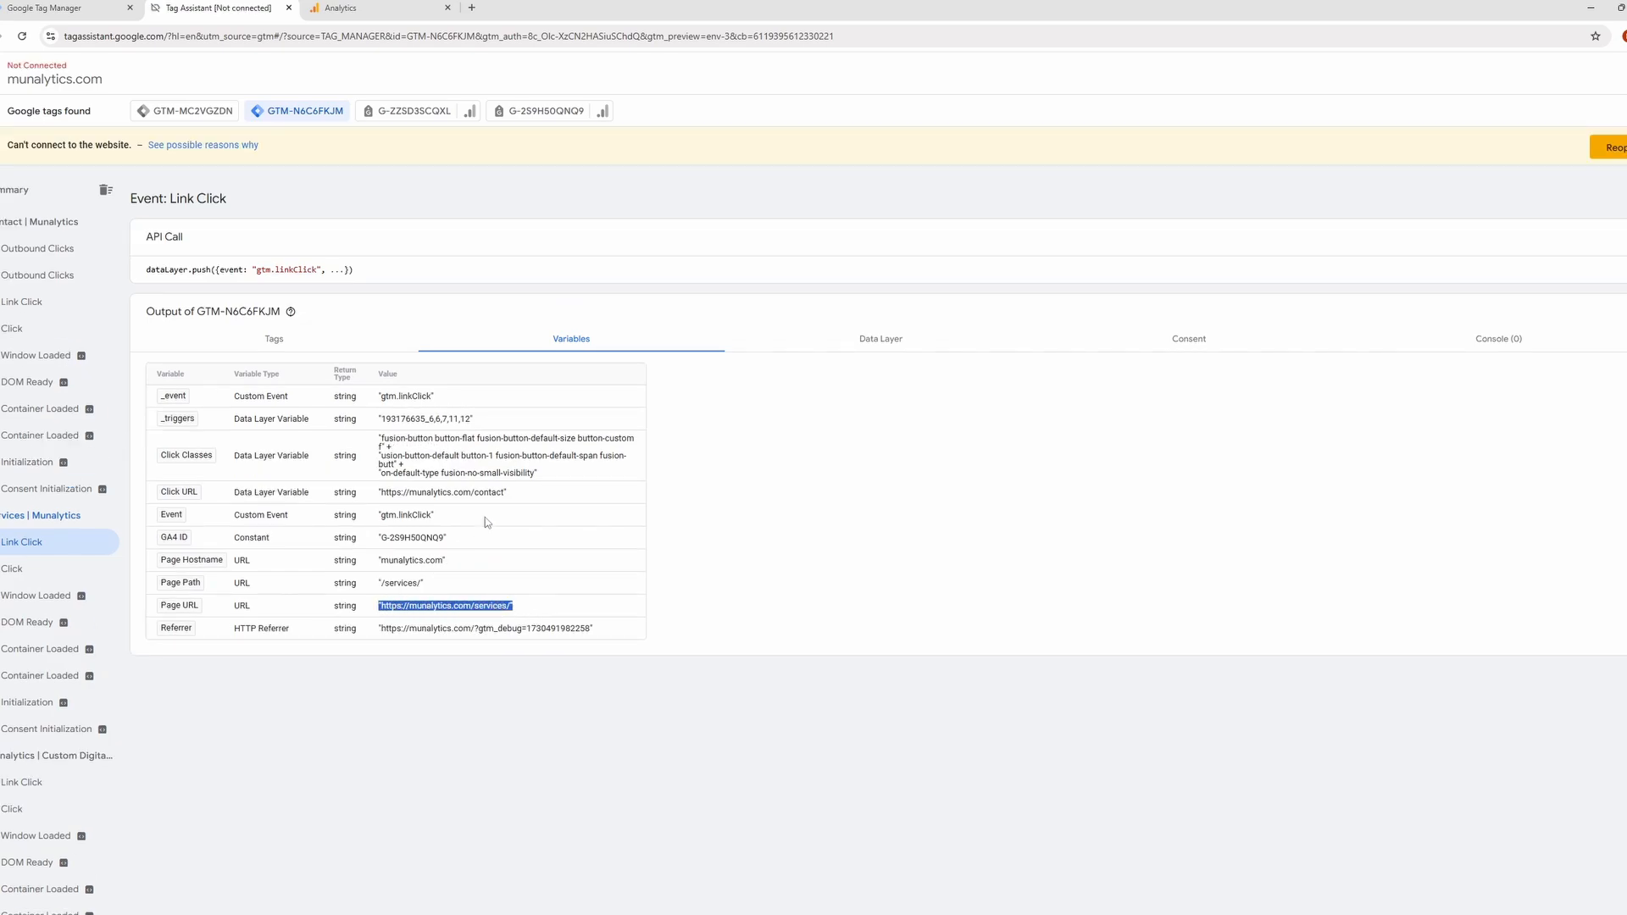
{"action": "left_click_drag", "start_coordinate": [524, 496], "coordinate": [372, 496]}
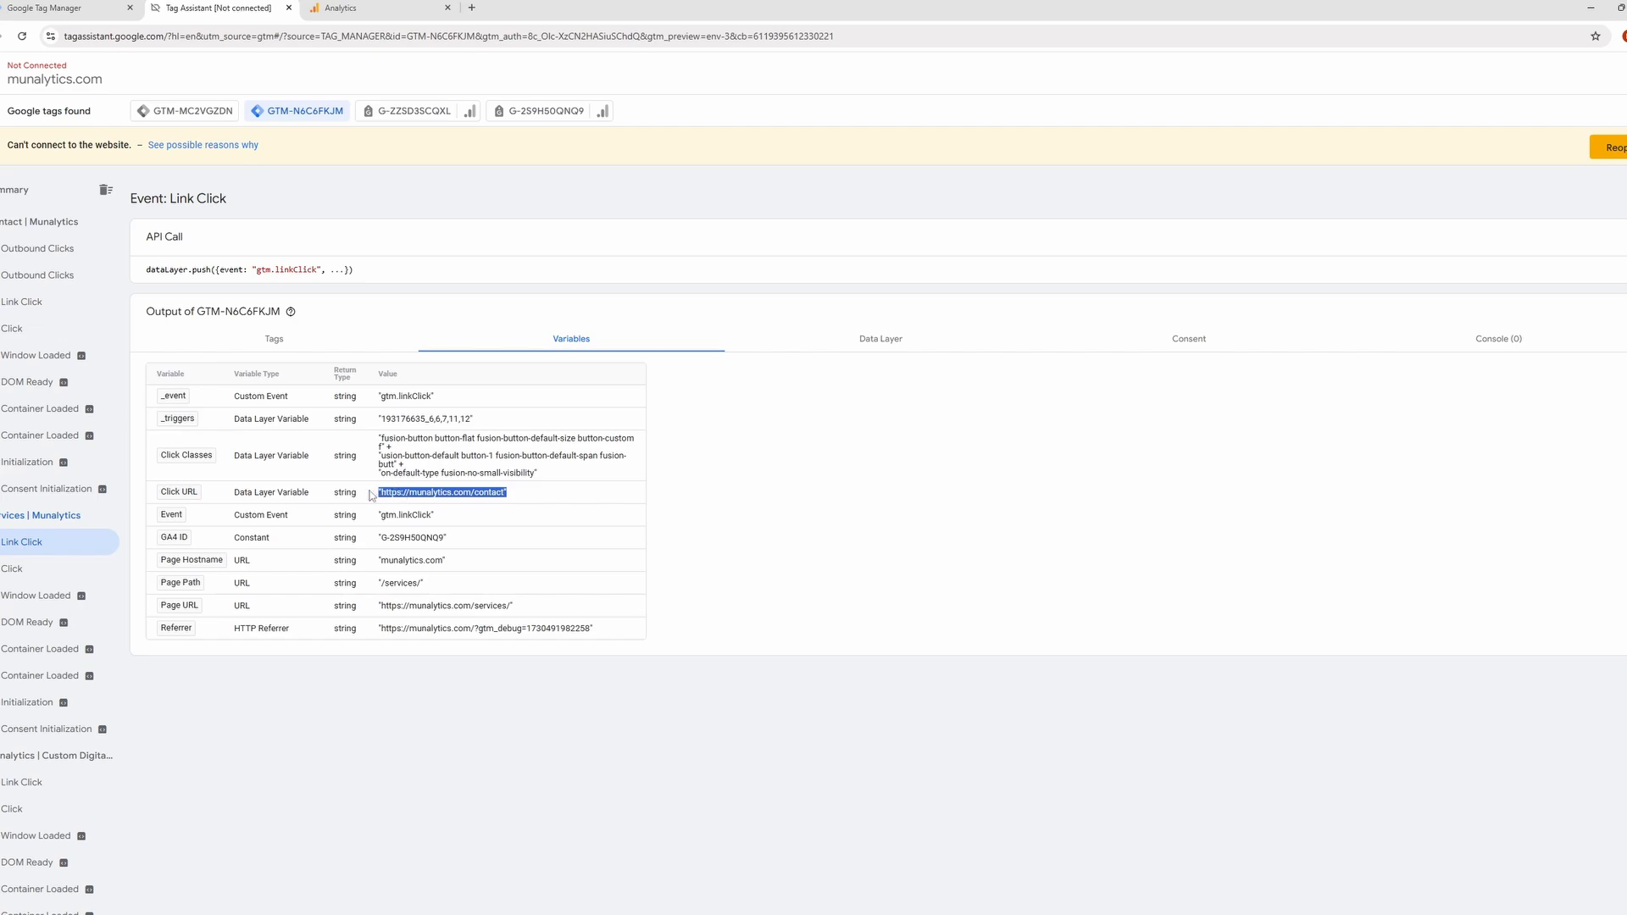
{"action": "left_click", "coordinate": [470, 514]}
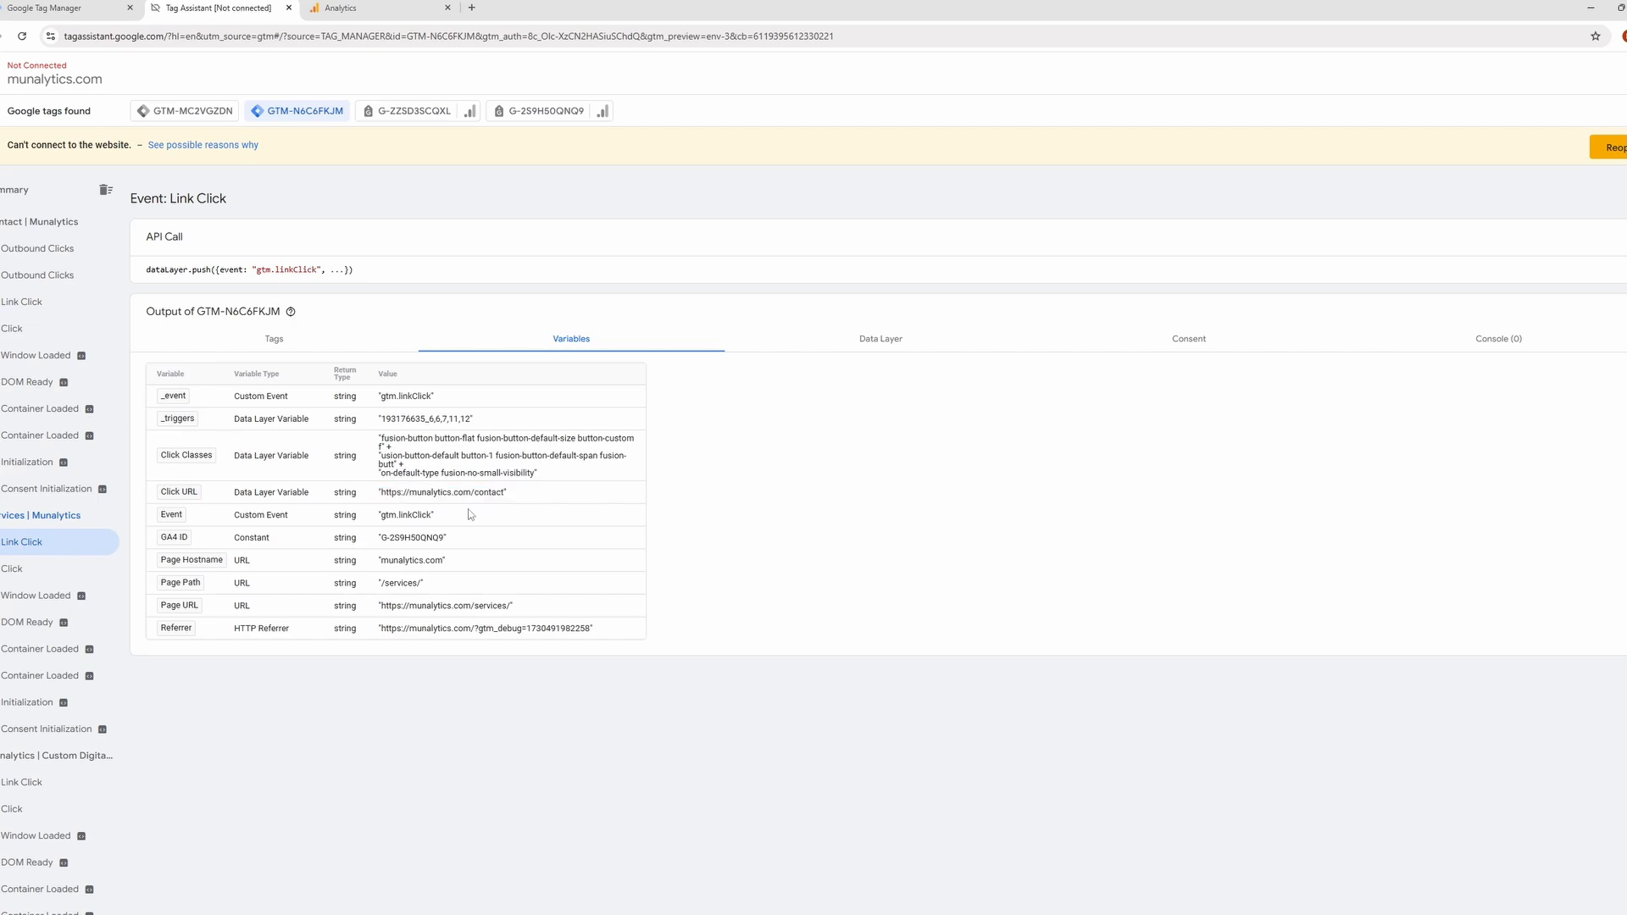
{"action": "left_click", "coordinate": [292, 339]}
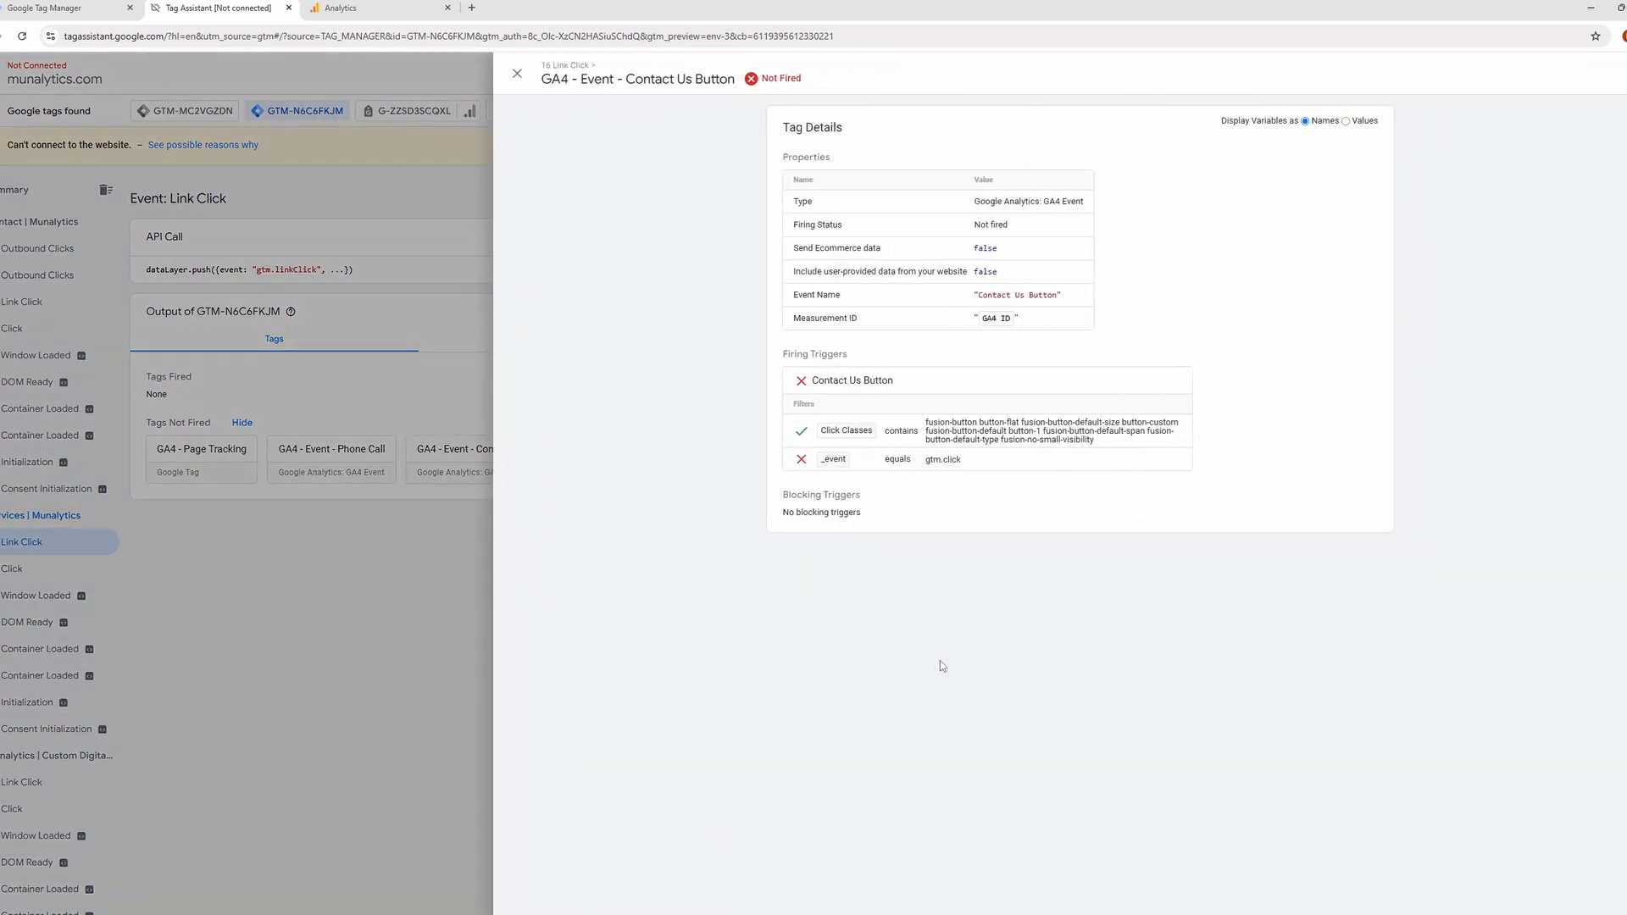
Examine the _event condition among the firing triggers of the unfired GA4 - Event - Contact Us Button tag.
{"action": "left_click_drag", "start_coordinate": [960, 461], "coordinate": [932, 463]}
{"action": "left_click", "coordinate": [1000, 477]}
{"action": "left_click_drag", "start_coordinate": [1009, 456], "coordinate": [920, 458]}
{"action": "left_click", "coordinate": [1016, 482]}
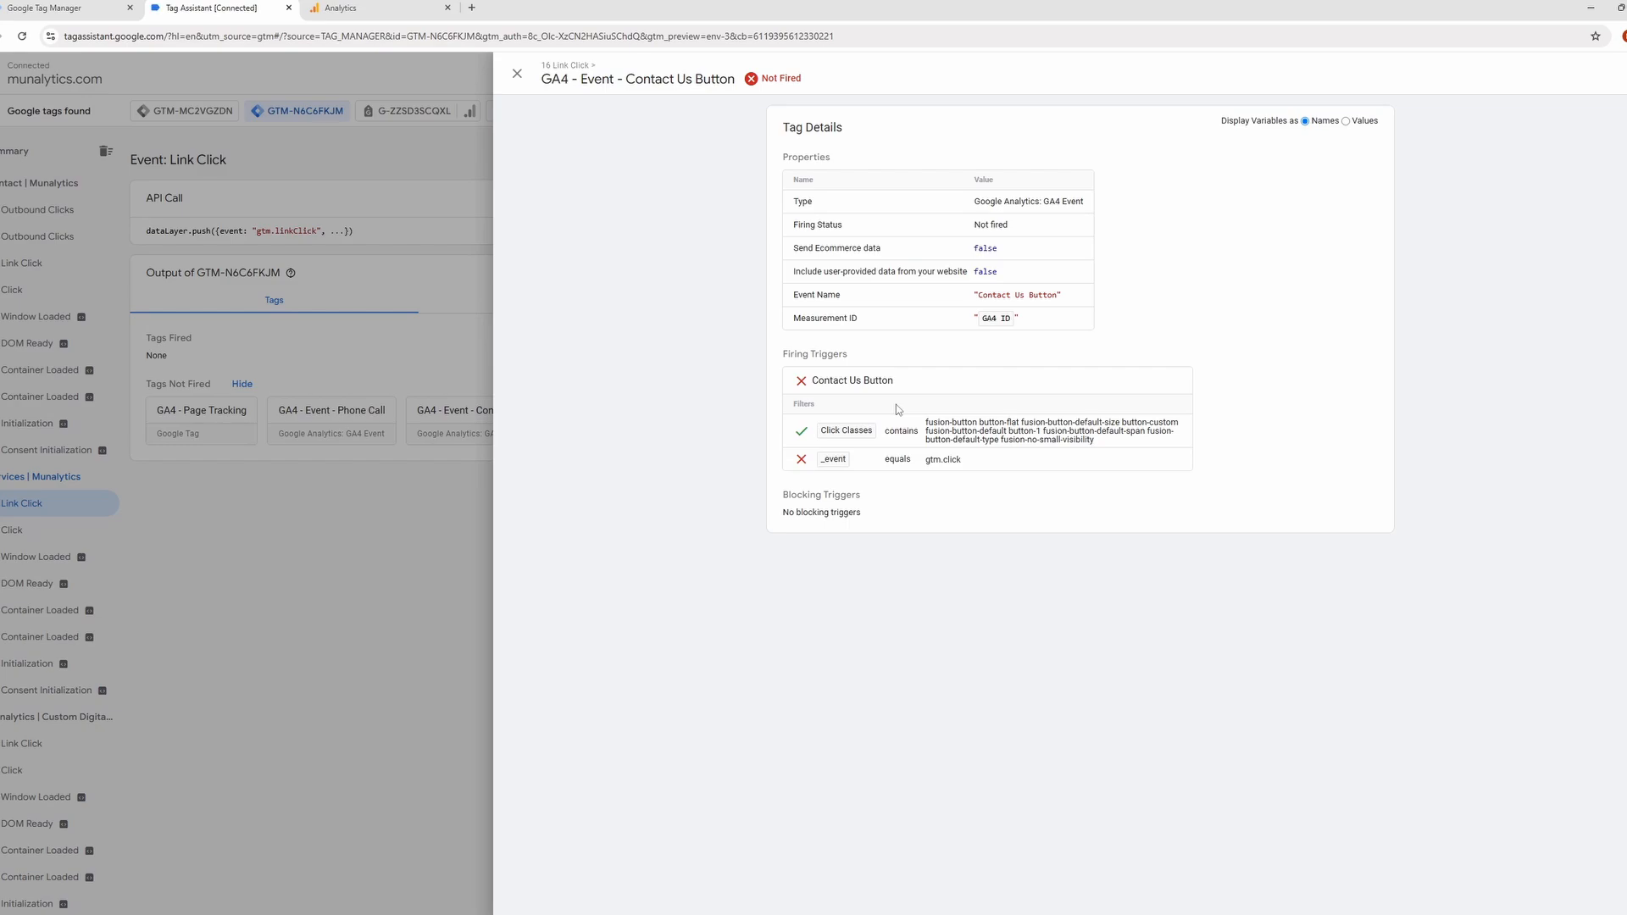
{"action": "double_click", "coordinate": [958, 460]}
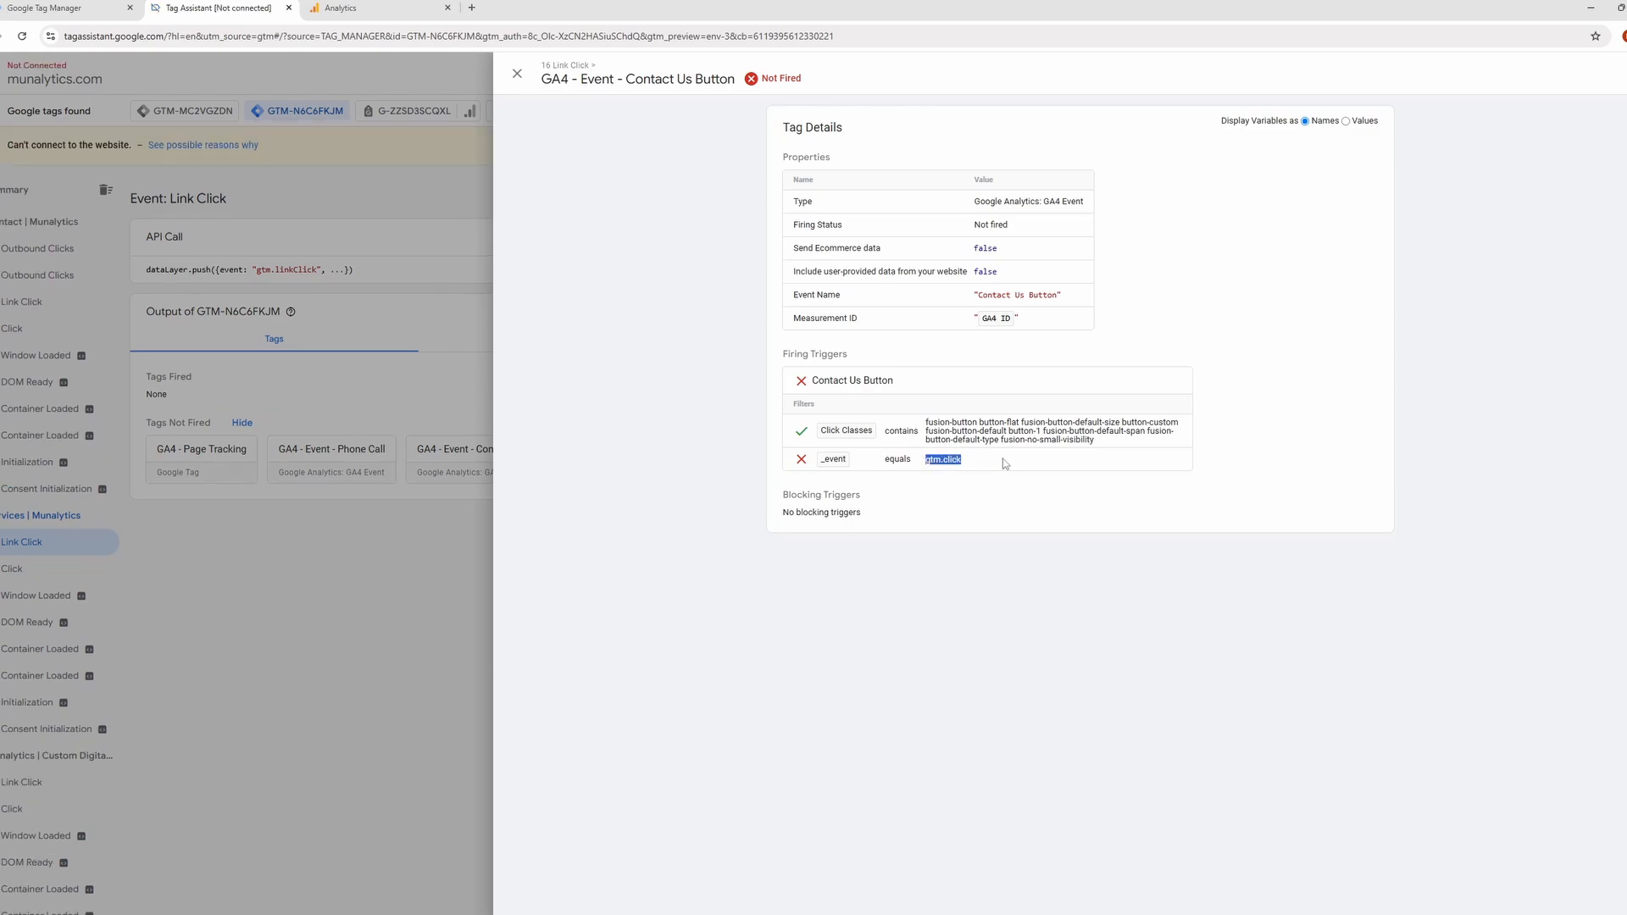
{"action": "left_click", "coordinate": [1003, 459]}
Check the _event value among the Services page Link Click event's variables for comparison with the trigger condition.
{"action": "left_click", "coordinate": [517, 74]}
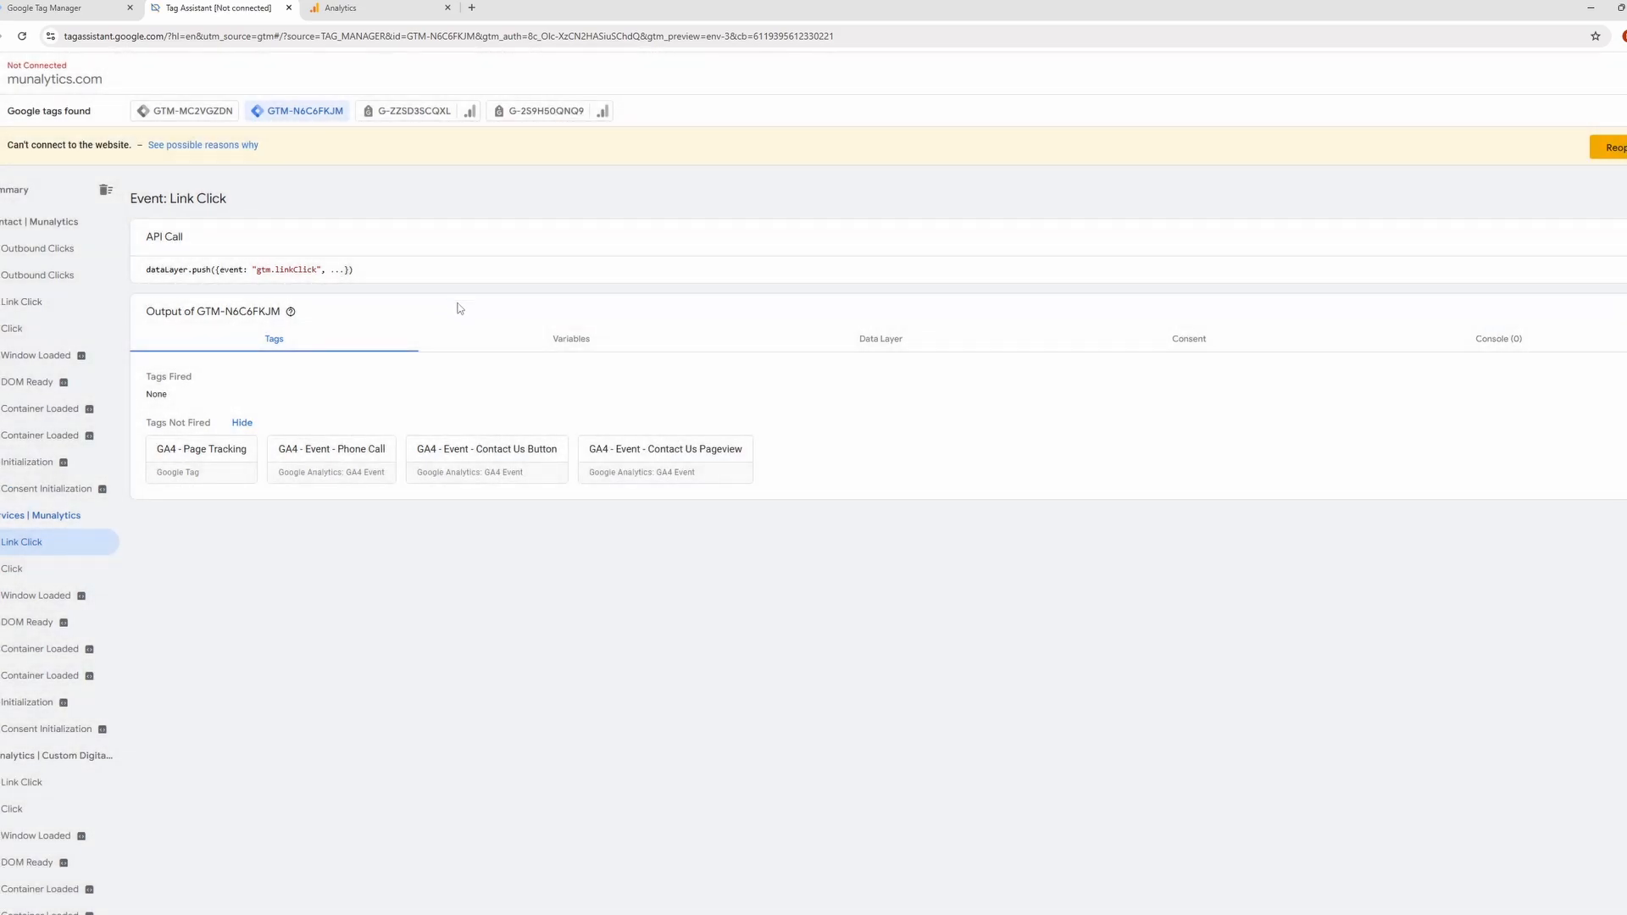
{"action": "left_click", "coordinate": [564, 347]}
{"action": "left_click_drag", "start_coordinate": [439, 395], "coordinate": [373, 398]}
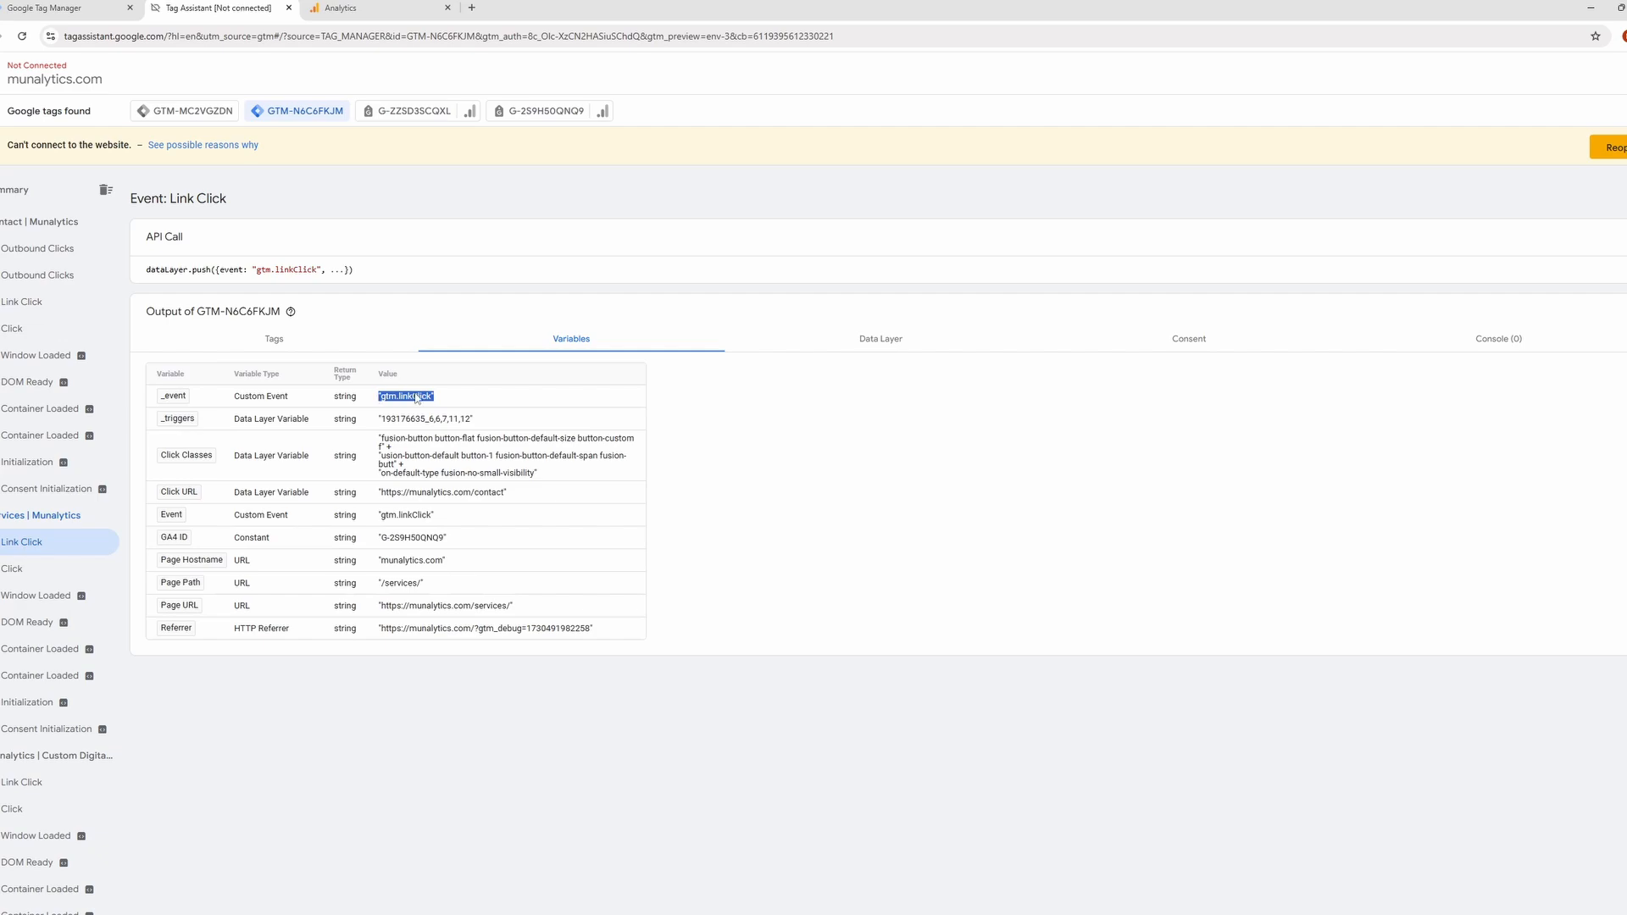
{"action": "left_click", "coordinate": [458, 398]}
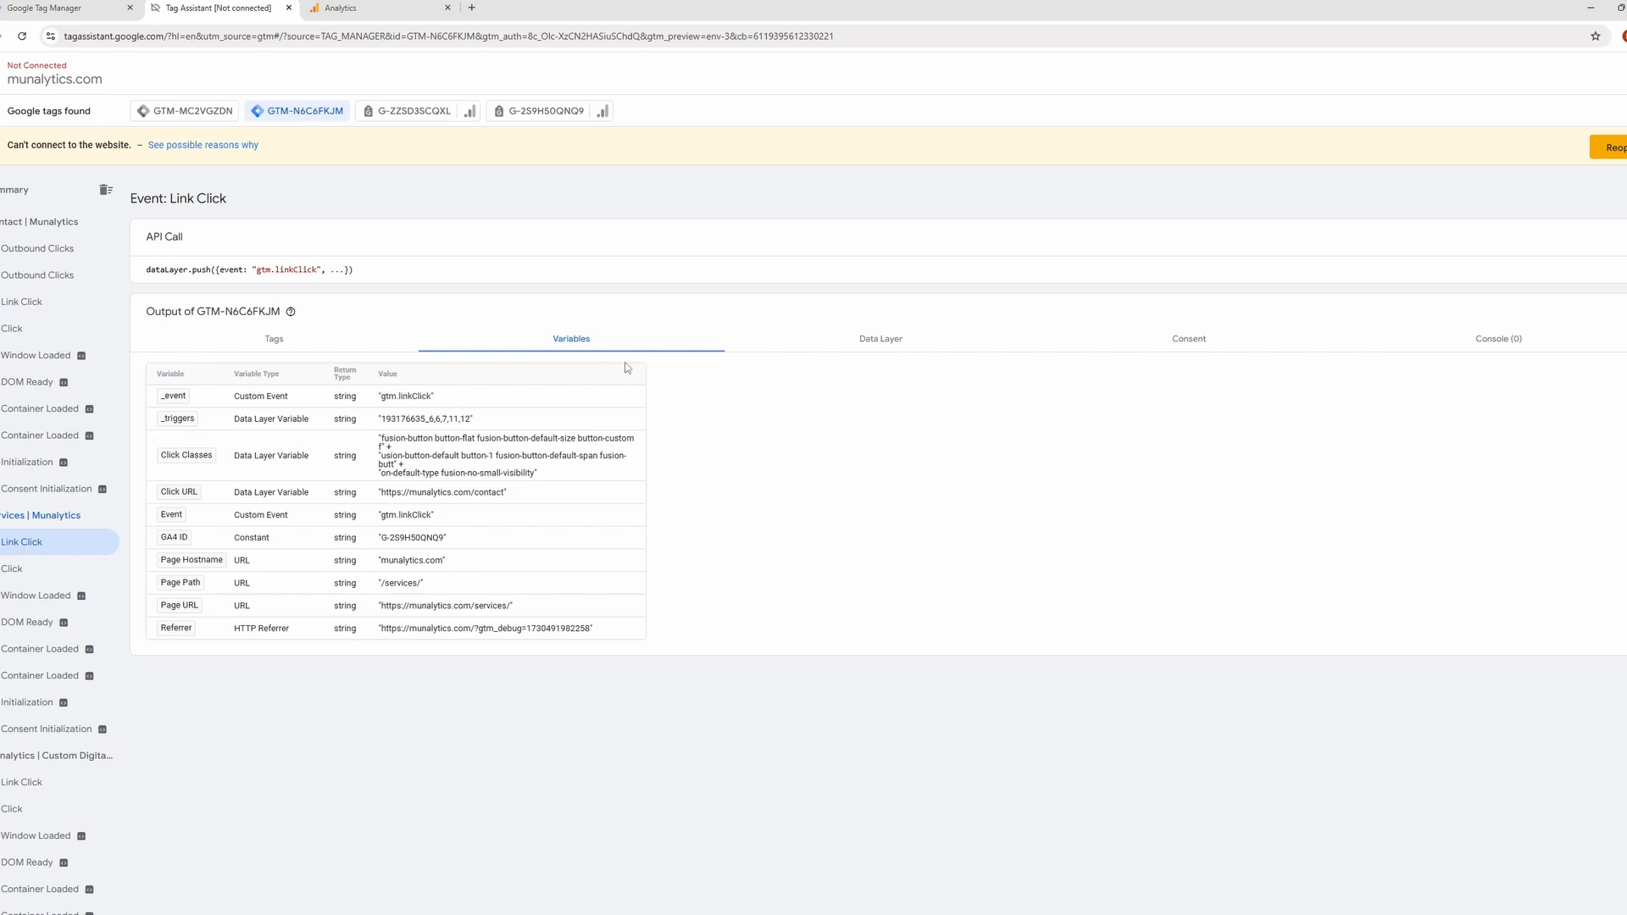
Switch to Google Tag Manager and change the Contact Us Button trigger's type to Click - Just Links.
{"action": "left_click", "coordinate": [101, 2]}
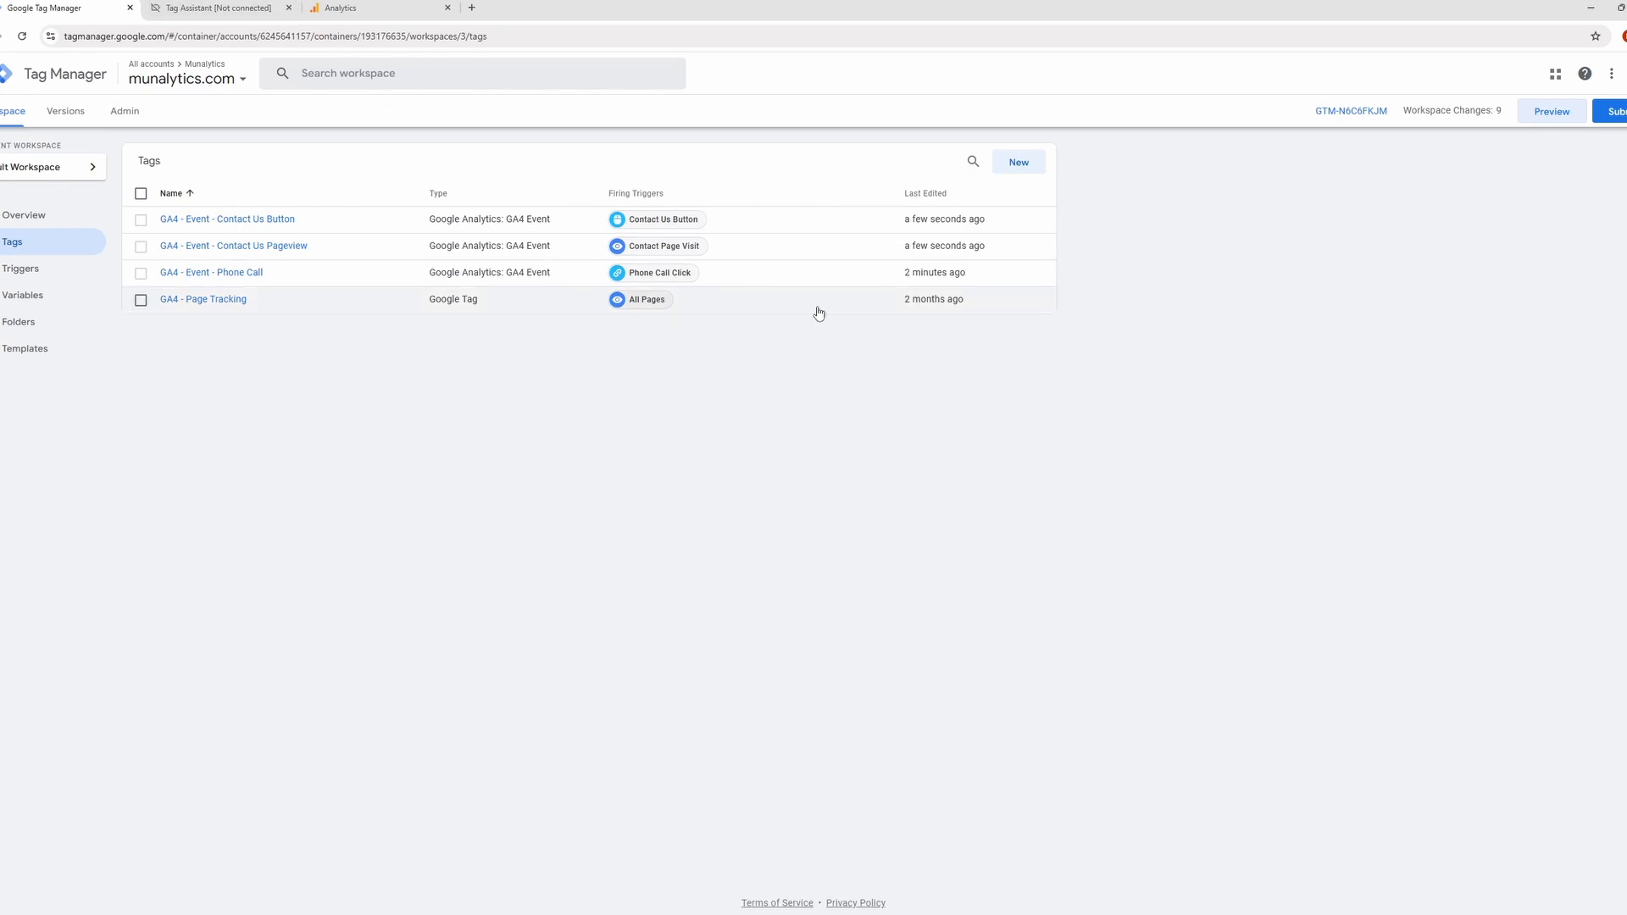
{"action": "left_click", "coordinate": [661, 222]}
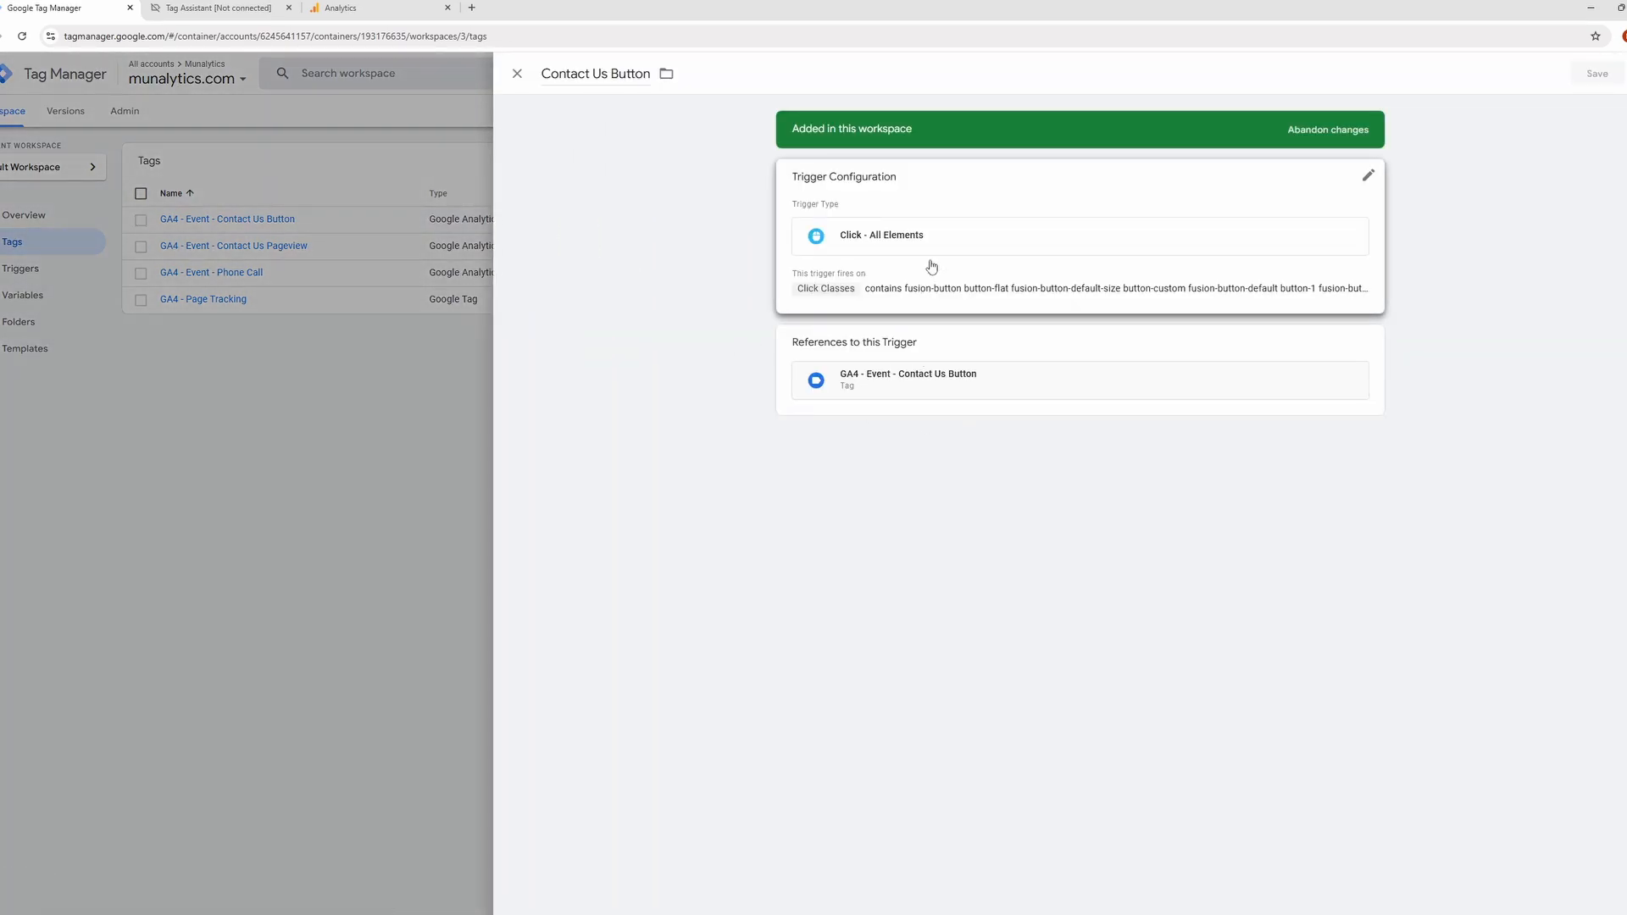
{"action": "left_click", "coordinate": [931, 267]}
{"action": "left_click", "coordinate": [923, 257]}
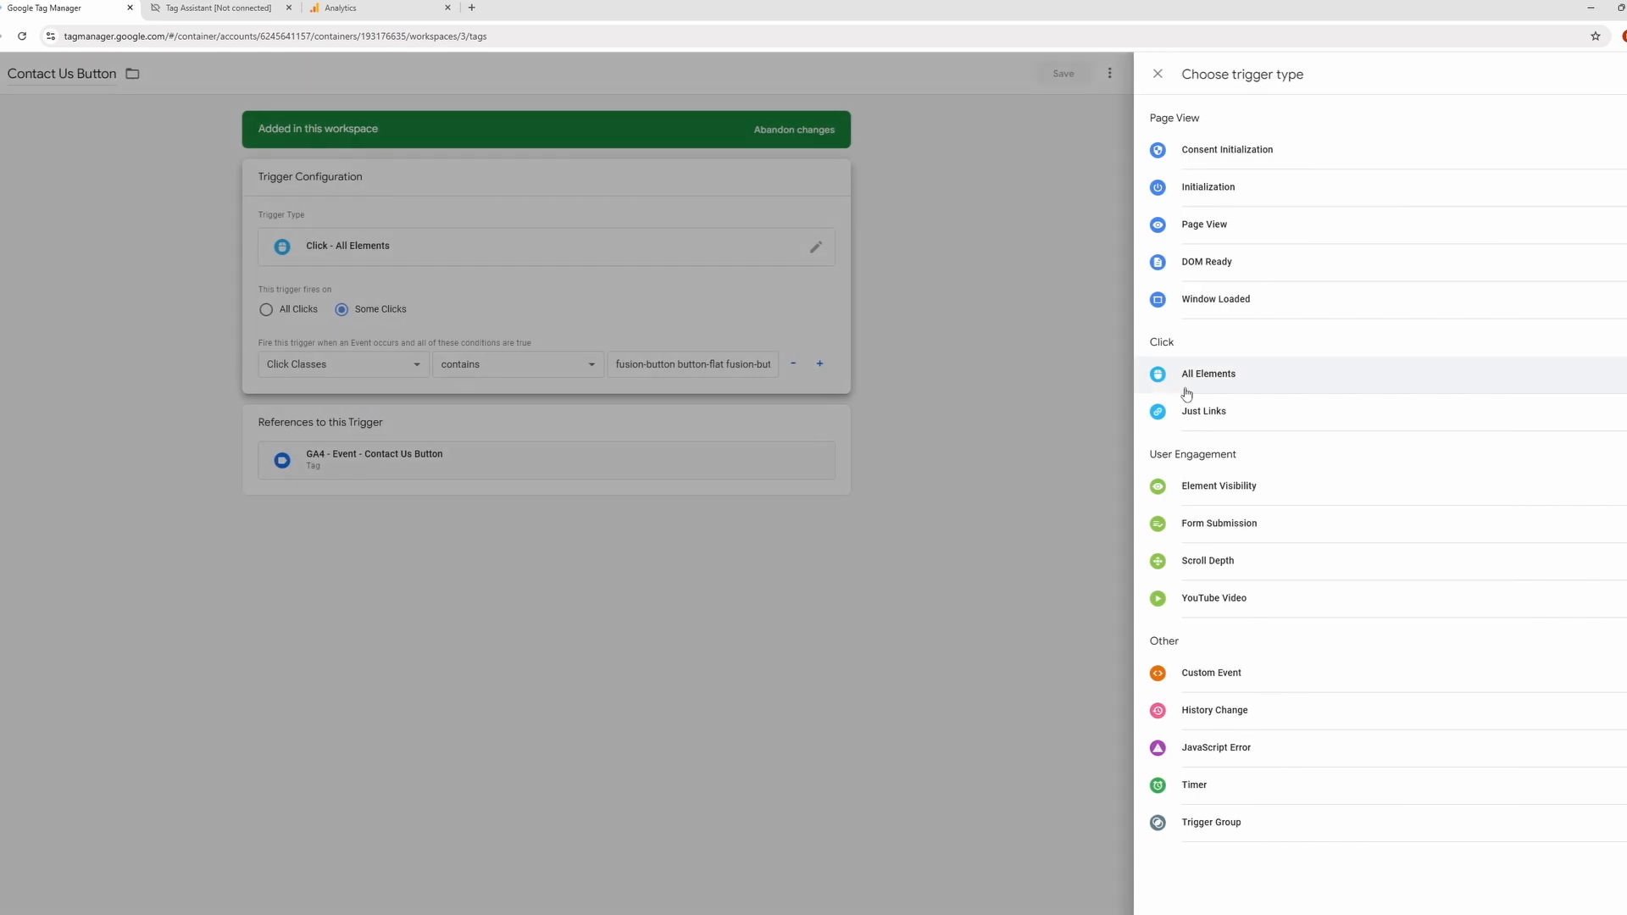
{"action": "left_click", "coordinate": [1204, 410]}
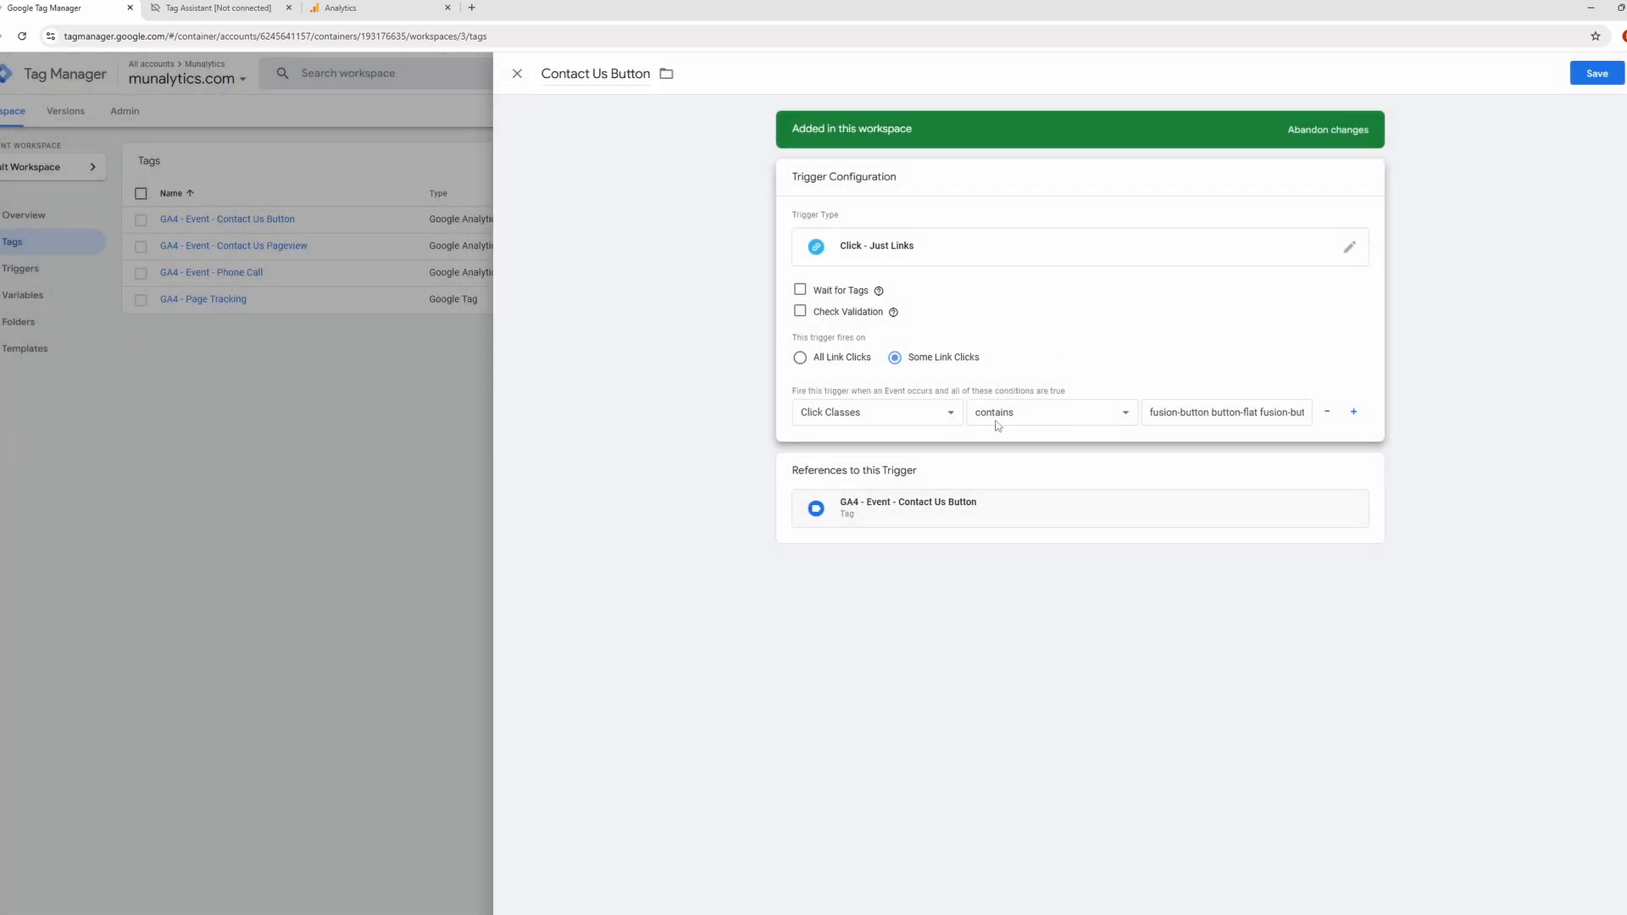
Review the built-in variables available for the trigger condition without choosing one, and save the Contact Us Button trigger.
{"action": "left_click", "coordinate": [907, 415]}
{"action": "left_click", "coordinate": [950, 580]}
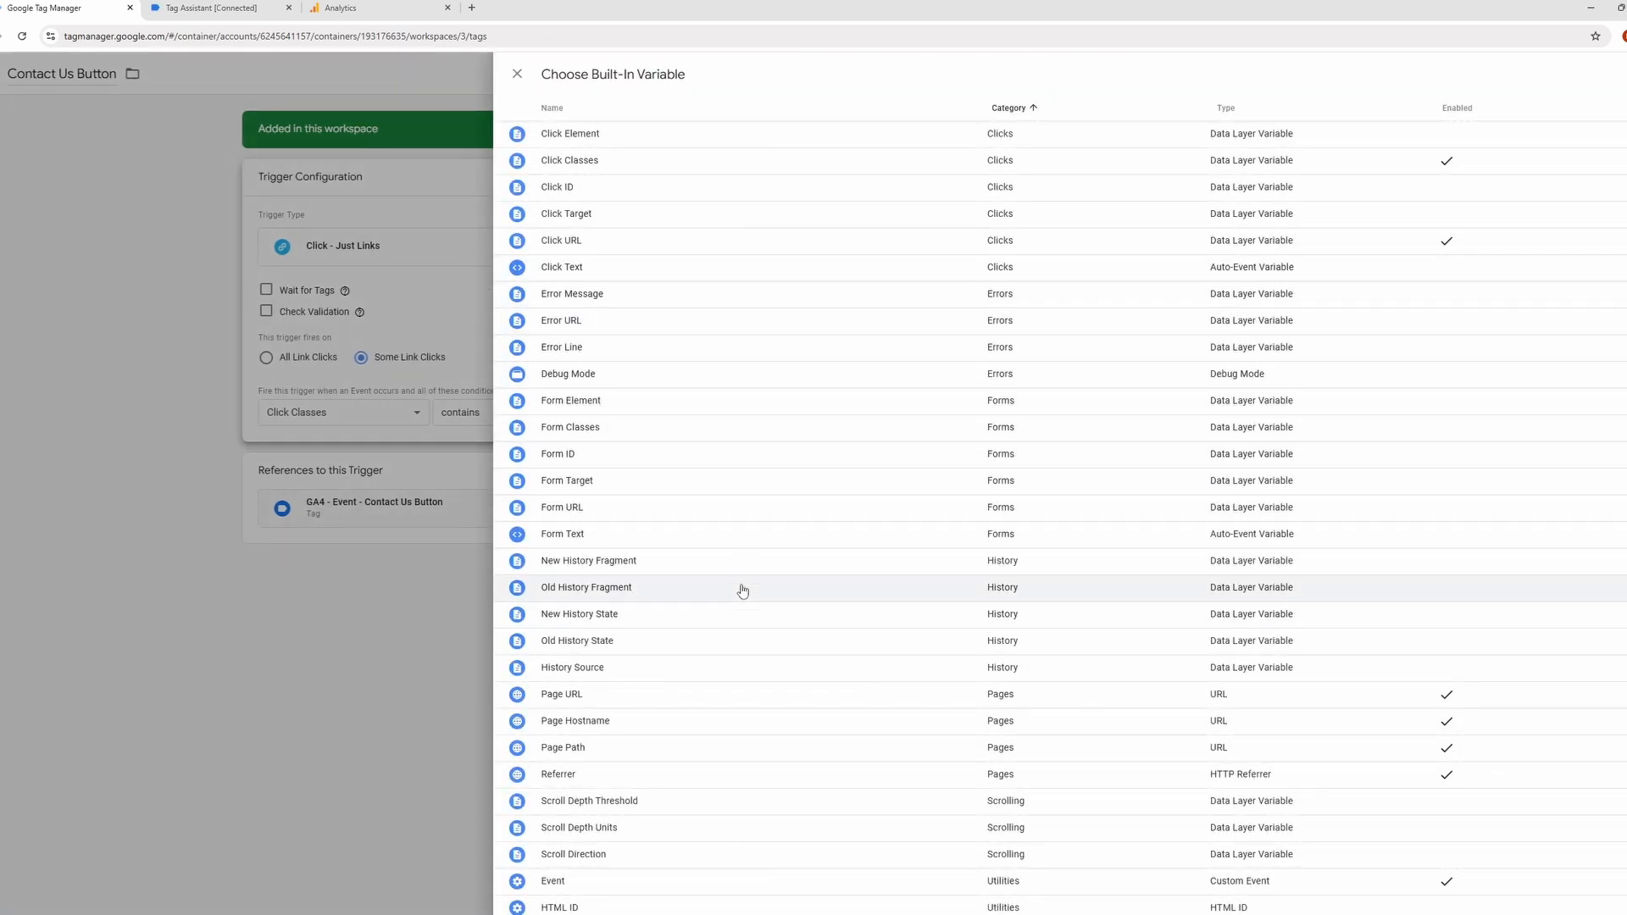
{"action": "scroll", "coordinate": [732, 502], "scroll_direction": "down", "scroll_amount": 4}
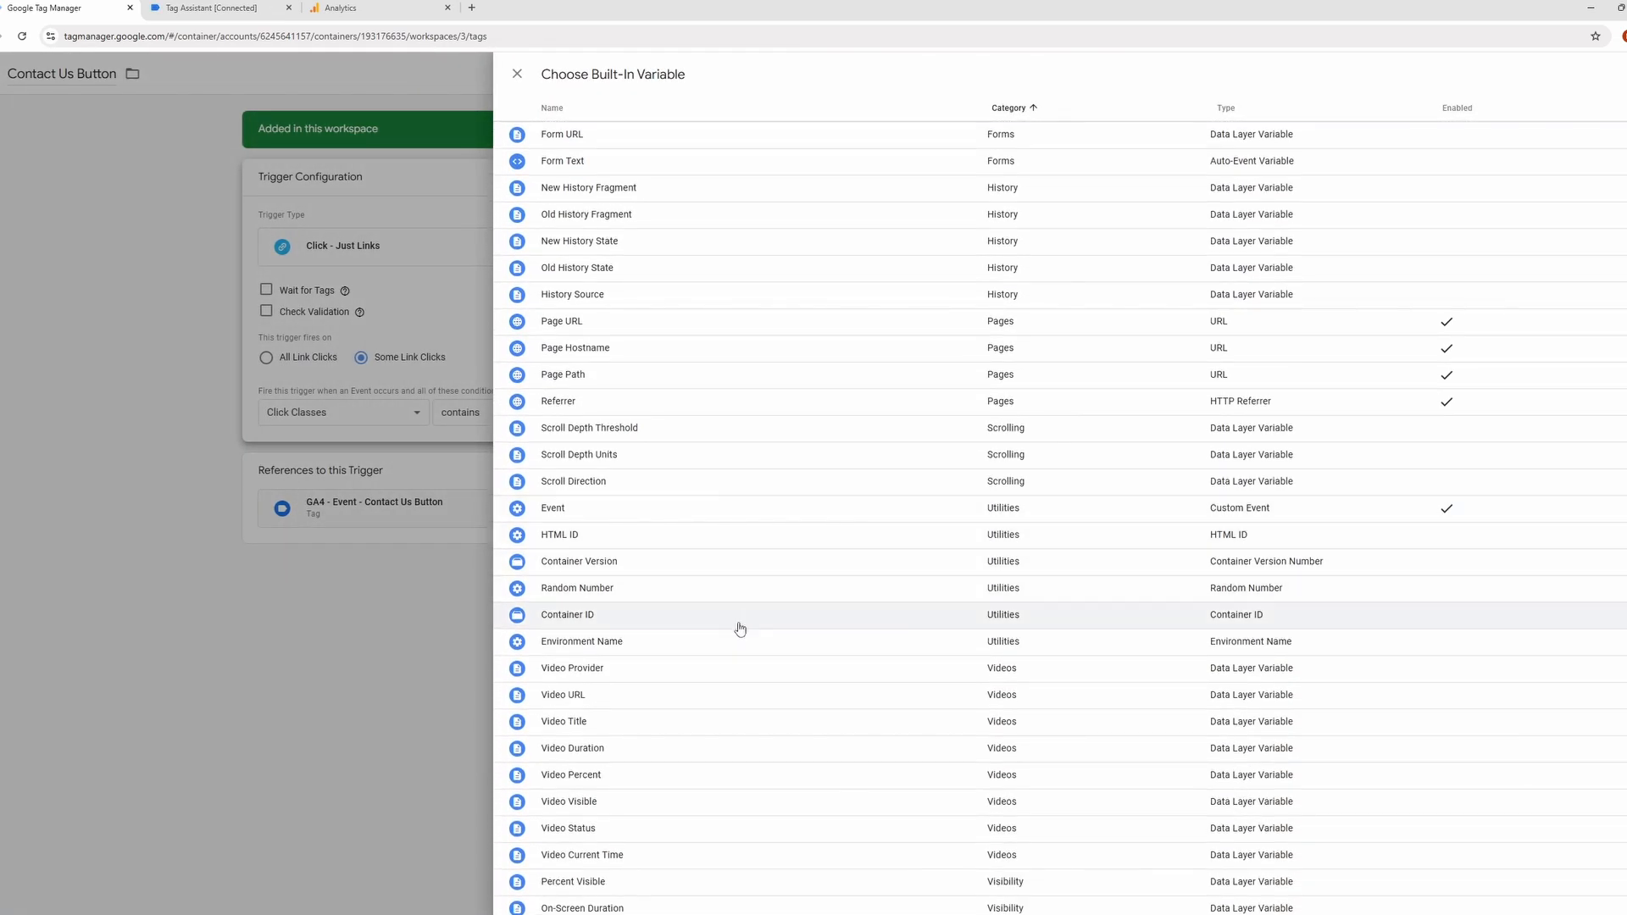
{"action": "scroll", "coordinate": [737, 664], "scroll_direction": "up", "scroll_amount": 4}
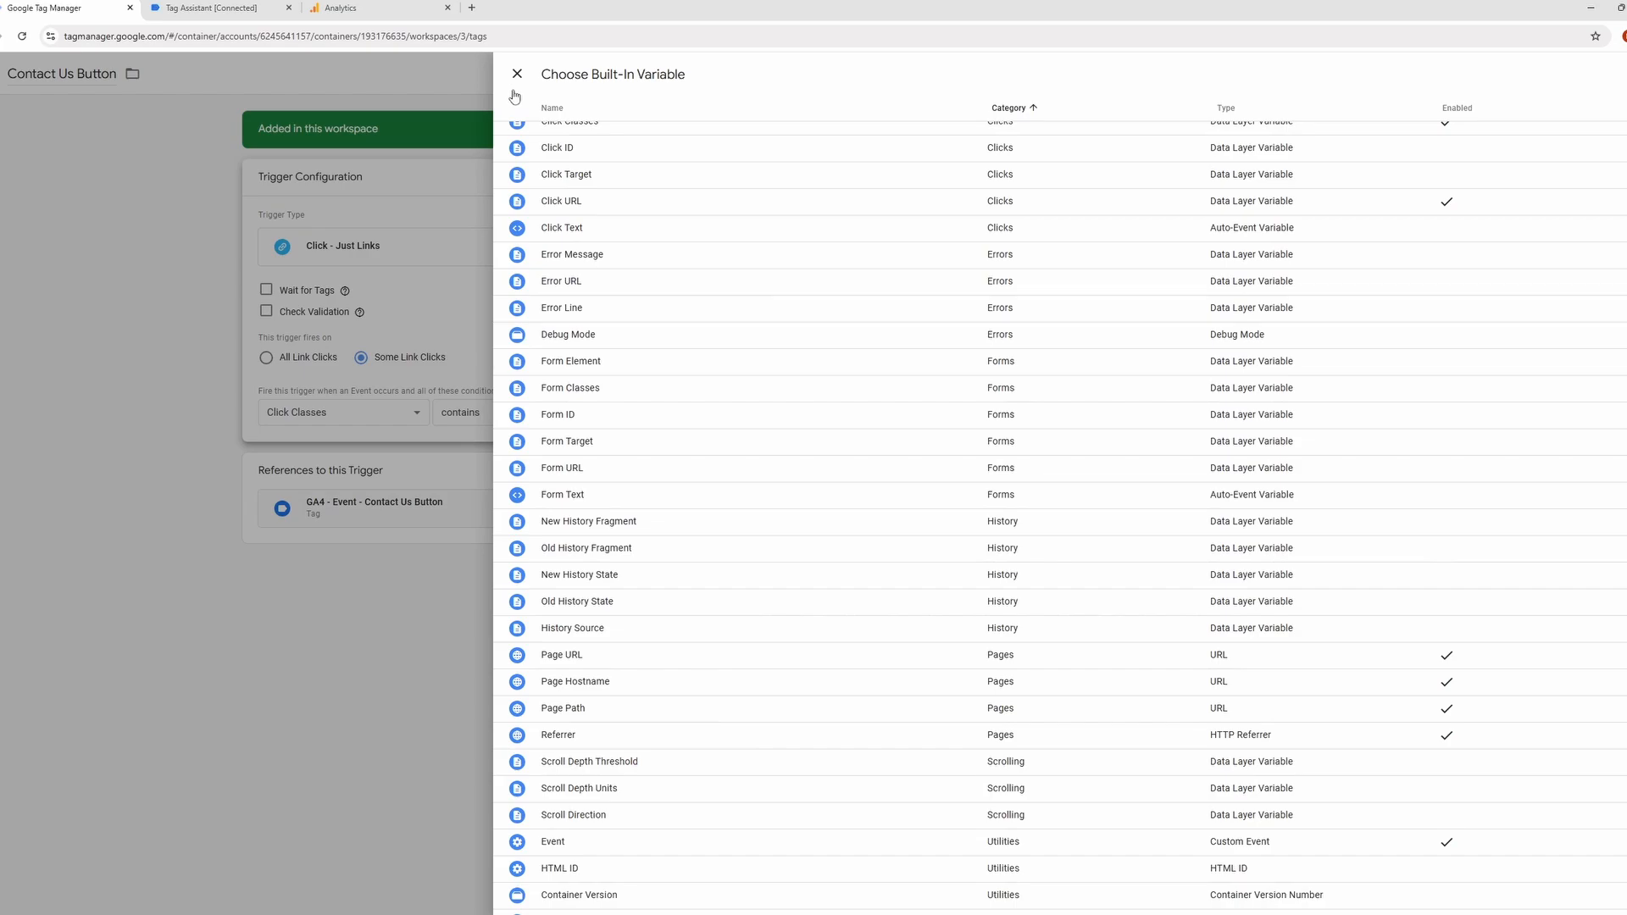
{"action": "scroll", "coordinate": [598, 225], "scroll_direction": "up", "scroll_amount": 1}
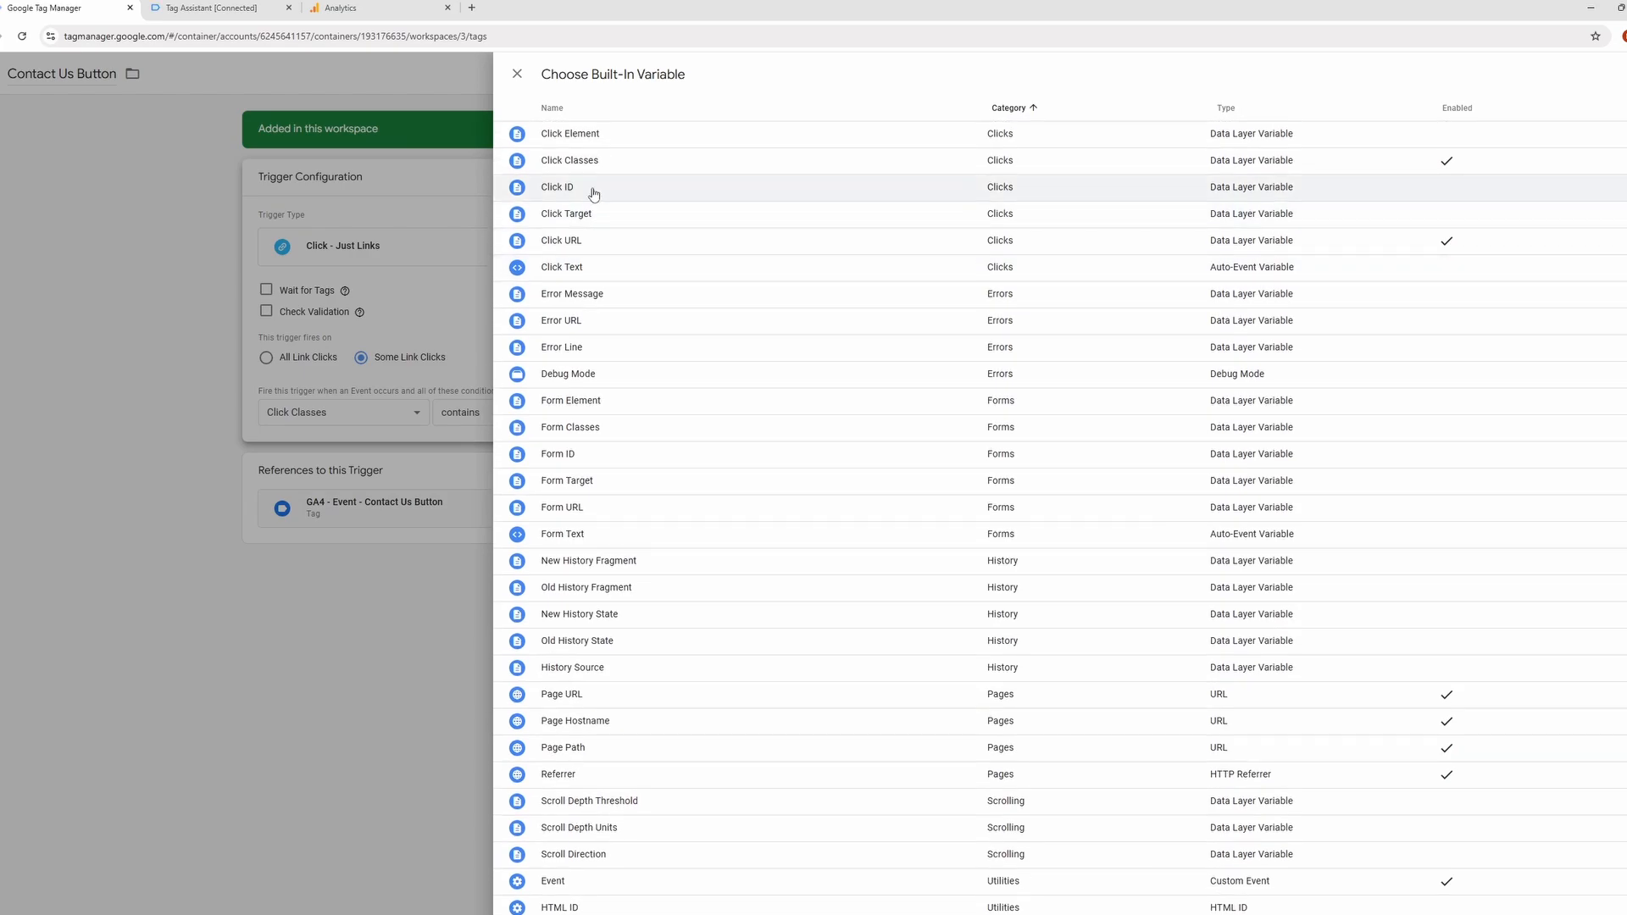
{"action": "left_click", "coordinate": [518, 74]}
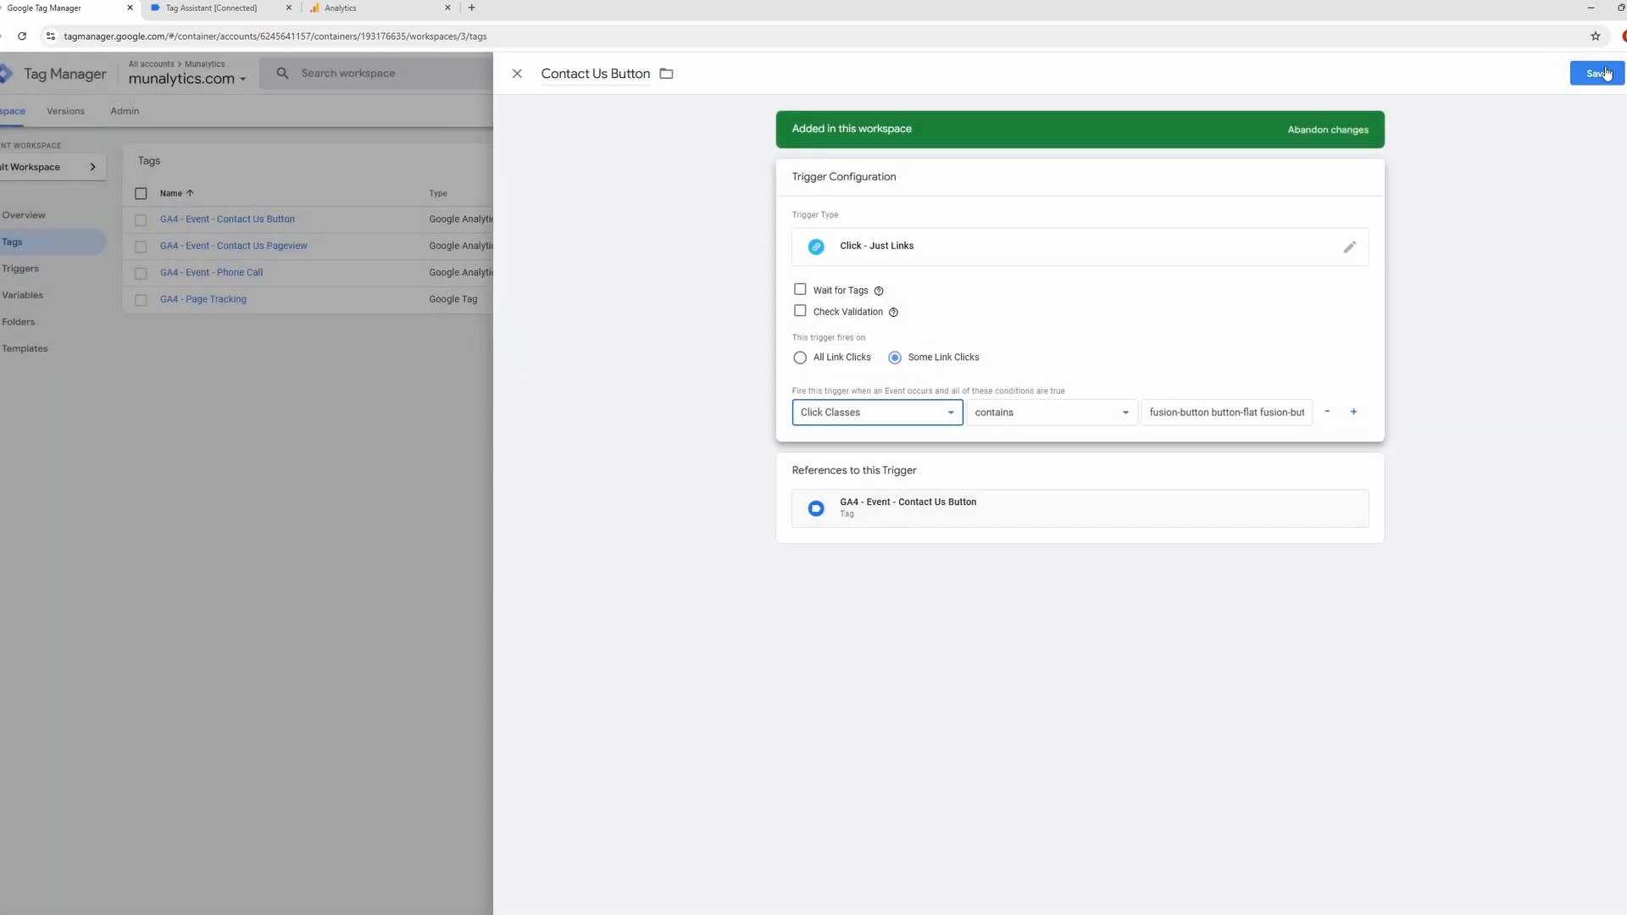
{"action": "left_click", "coordinate": [1597, 74]}
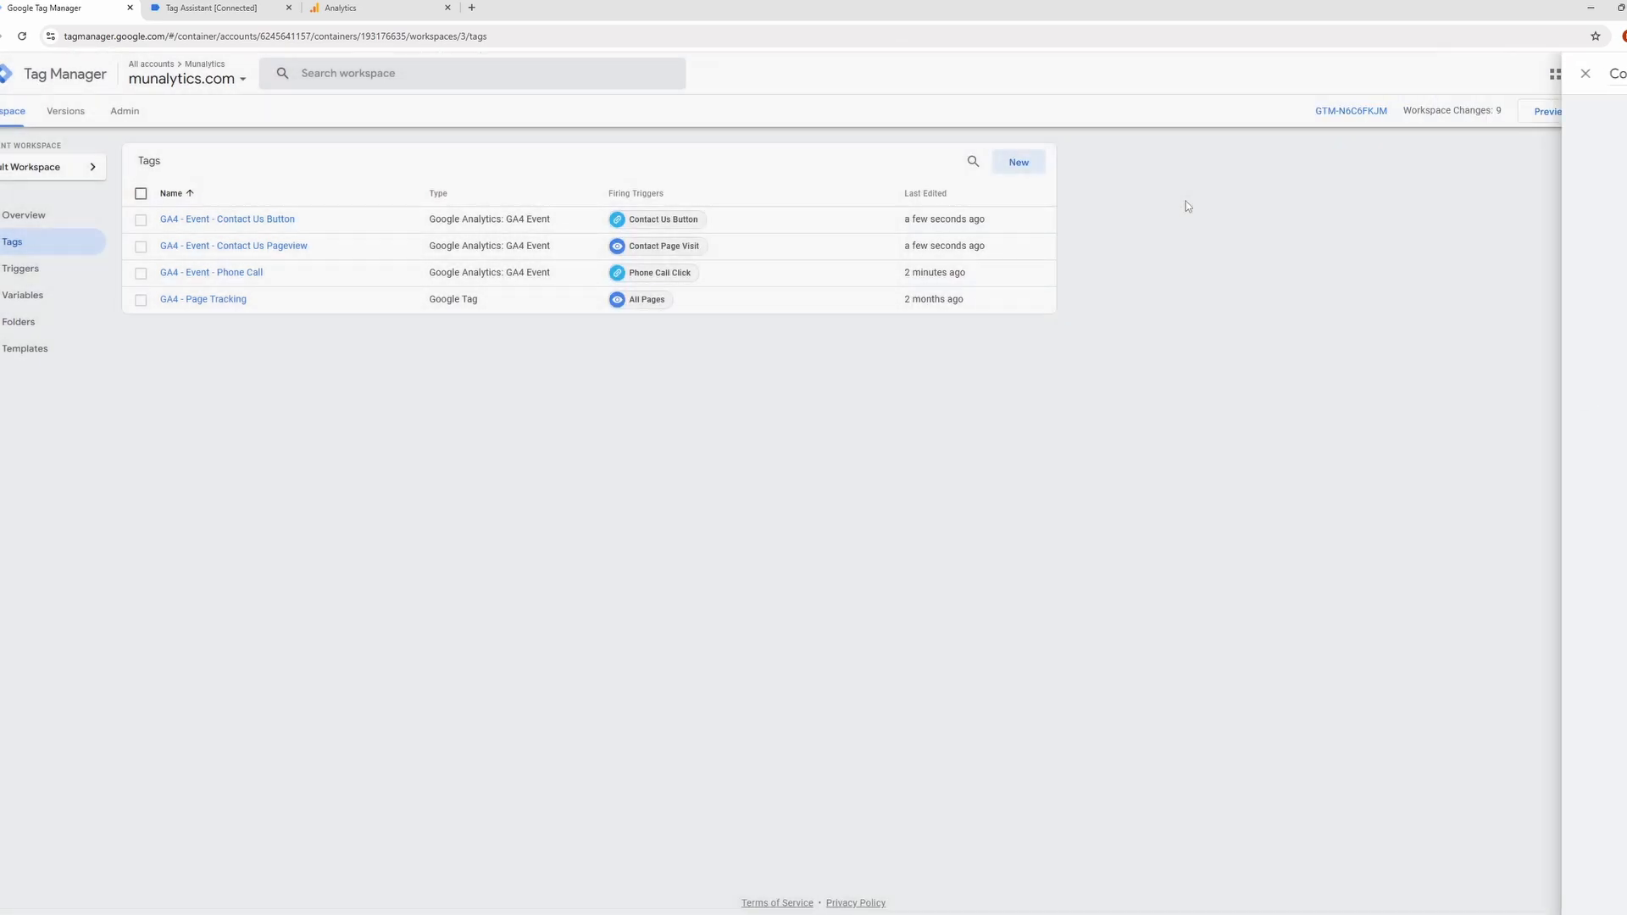
{"action": "left_click", "coordinate": [149, 7]}
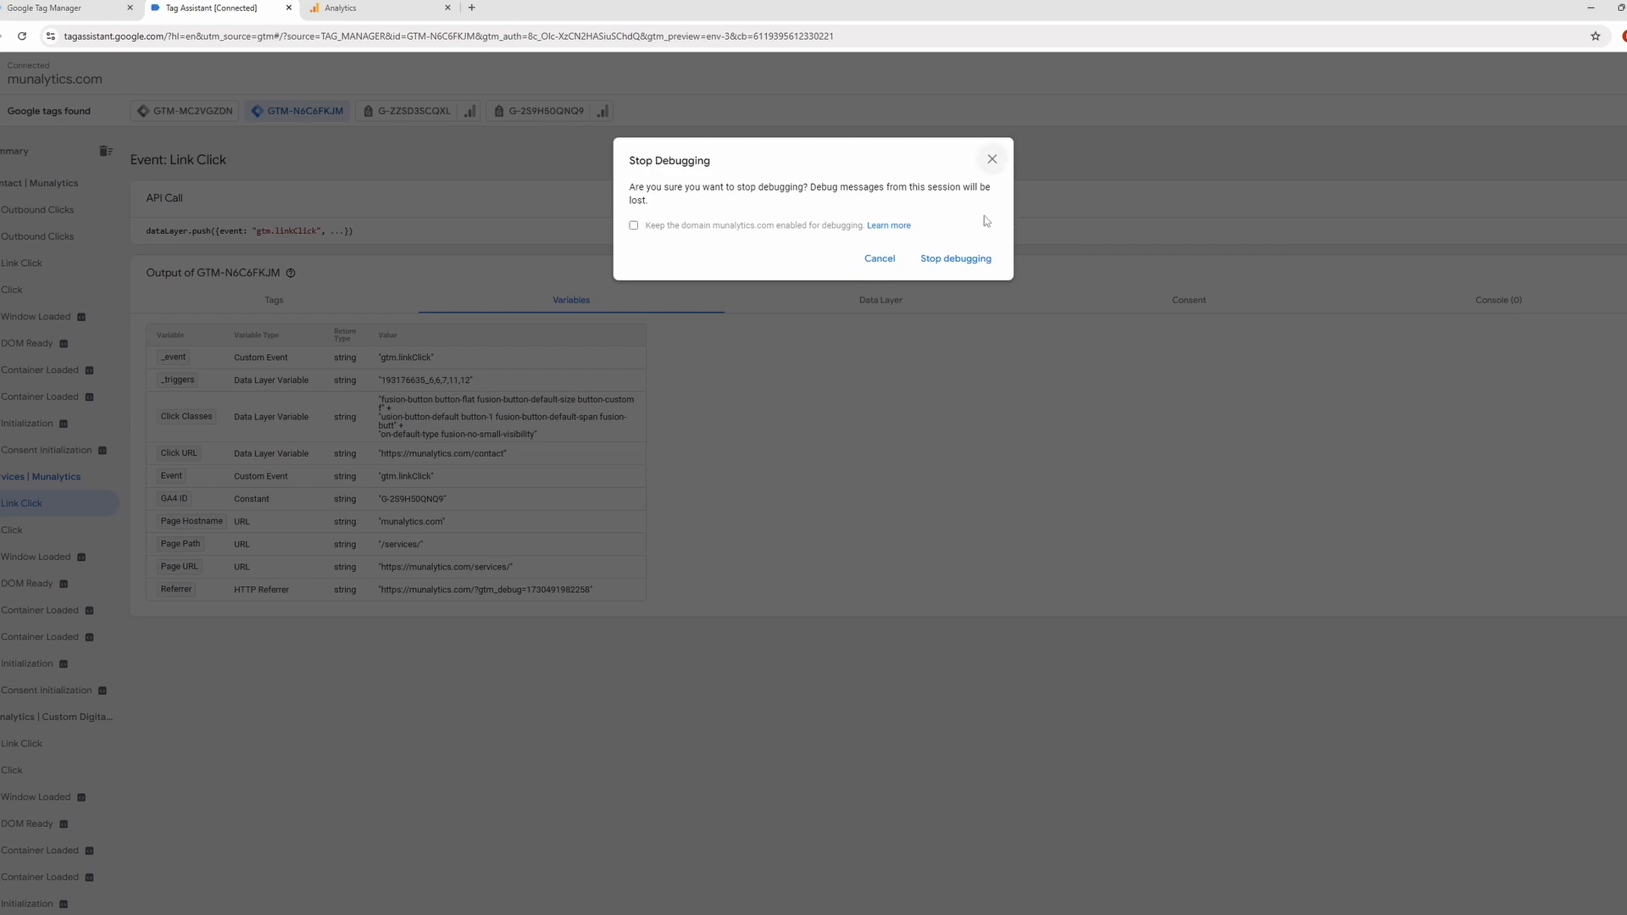
{"action": "left_click", "coordinate": [974, 258]}
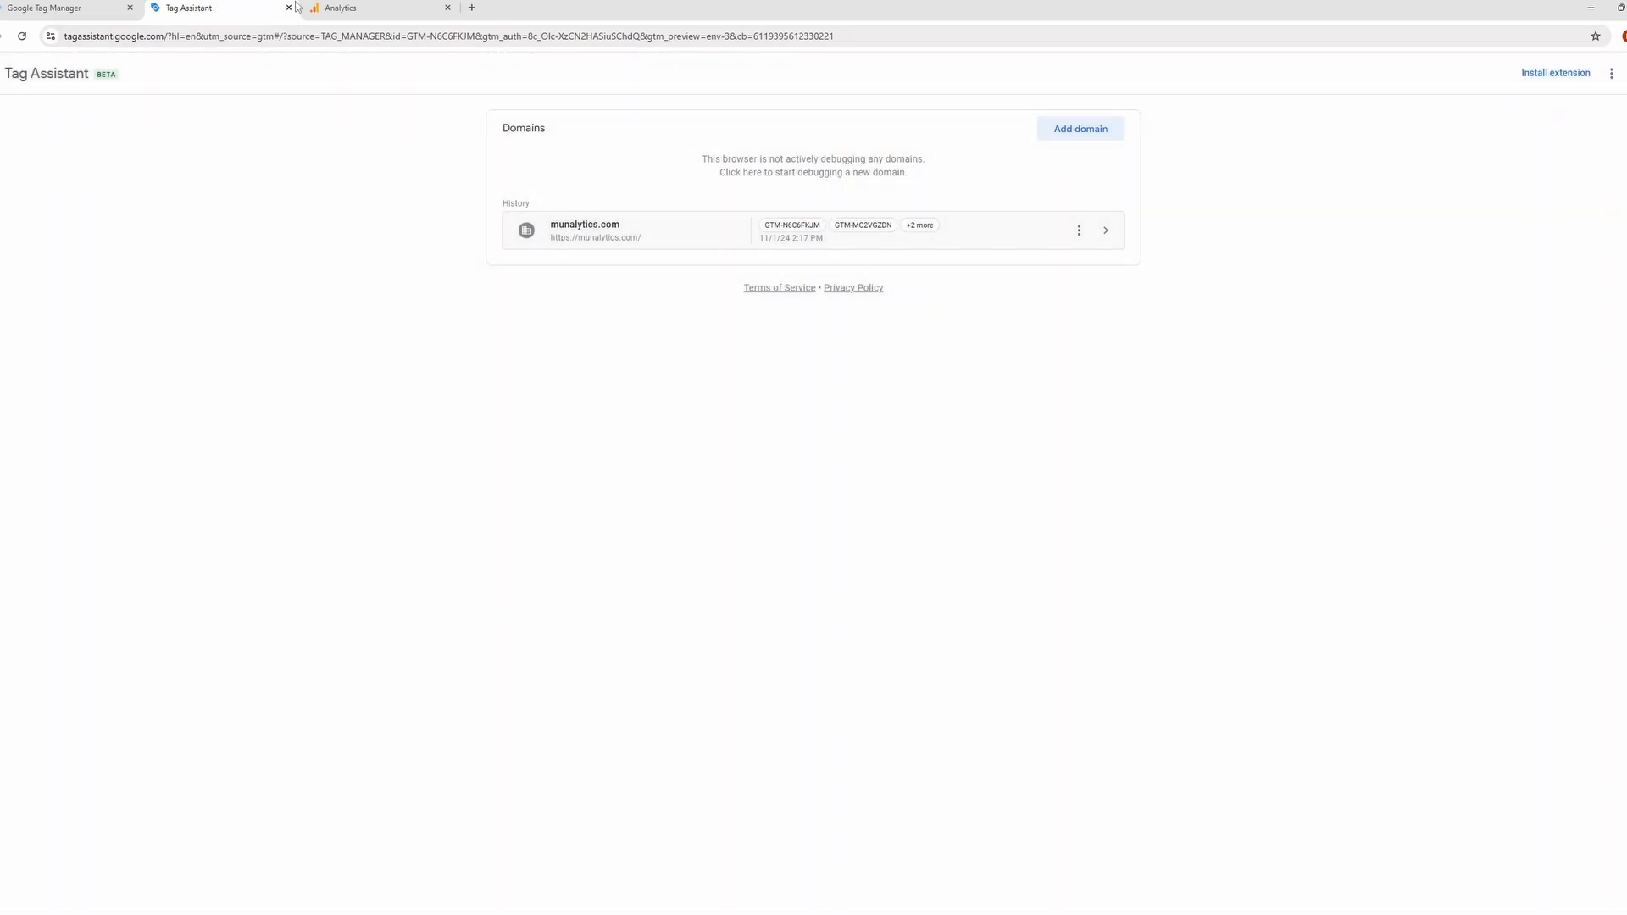
{"action": "left_click", "coordinate": [97, 7]}
{"action": "left_click", "coordinate": [288, 8]}
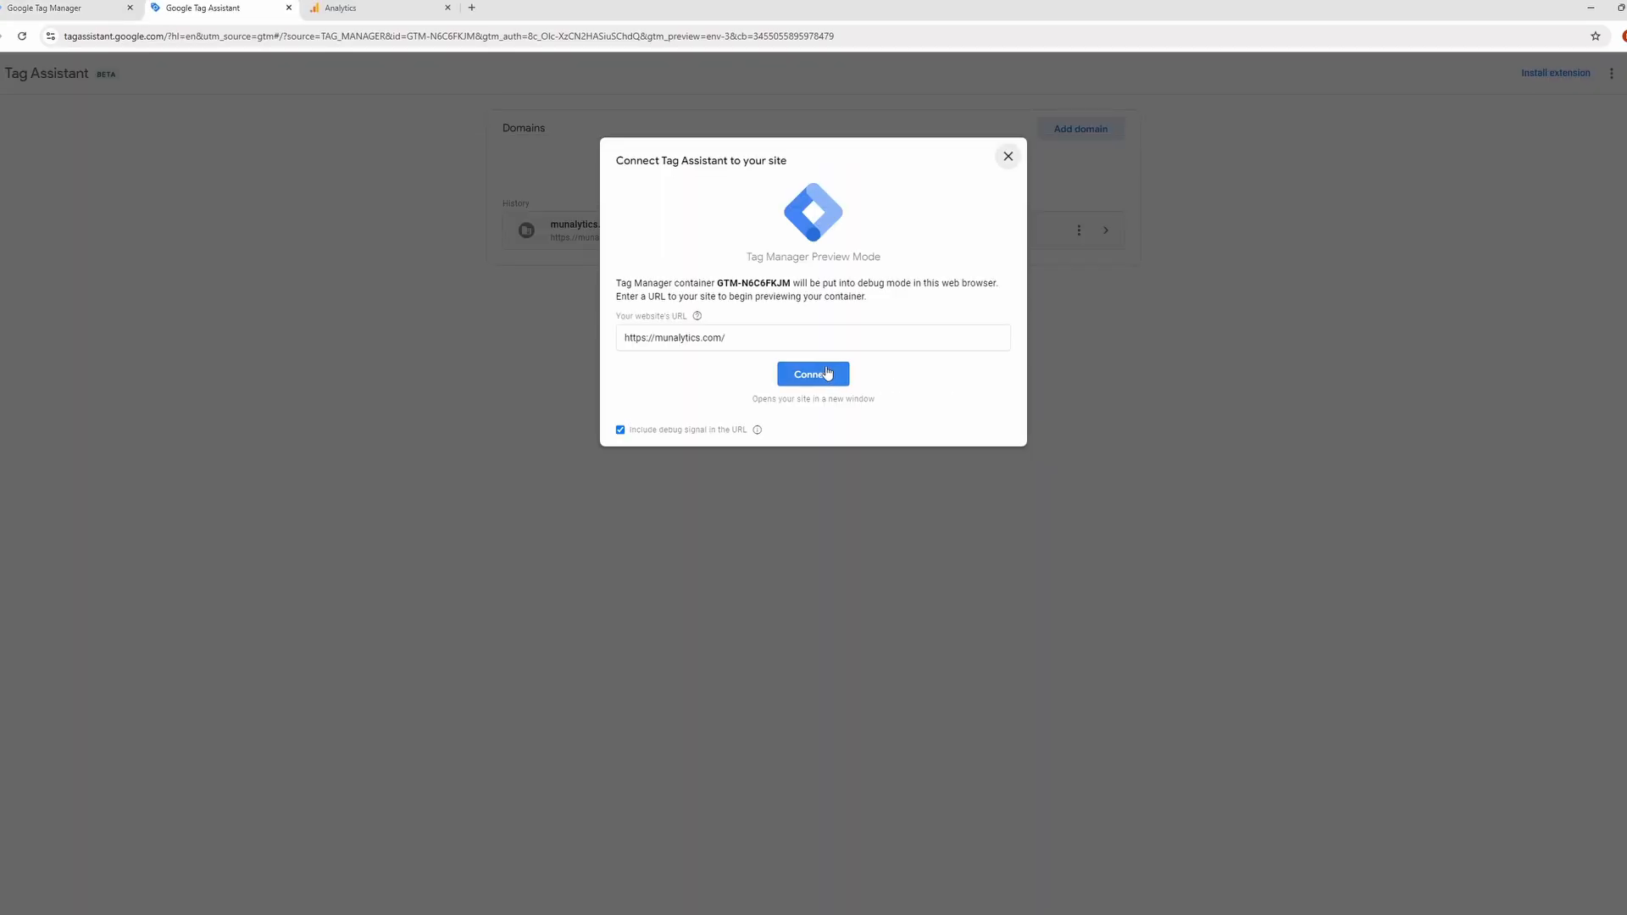
{"action": "left_click", "coordinate": [814, 374]}
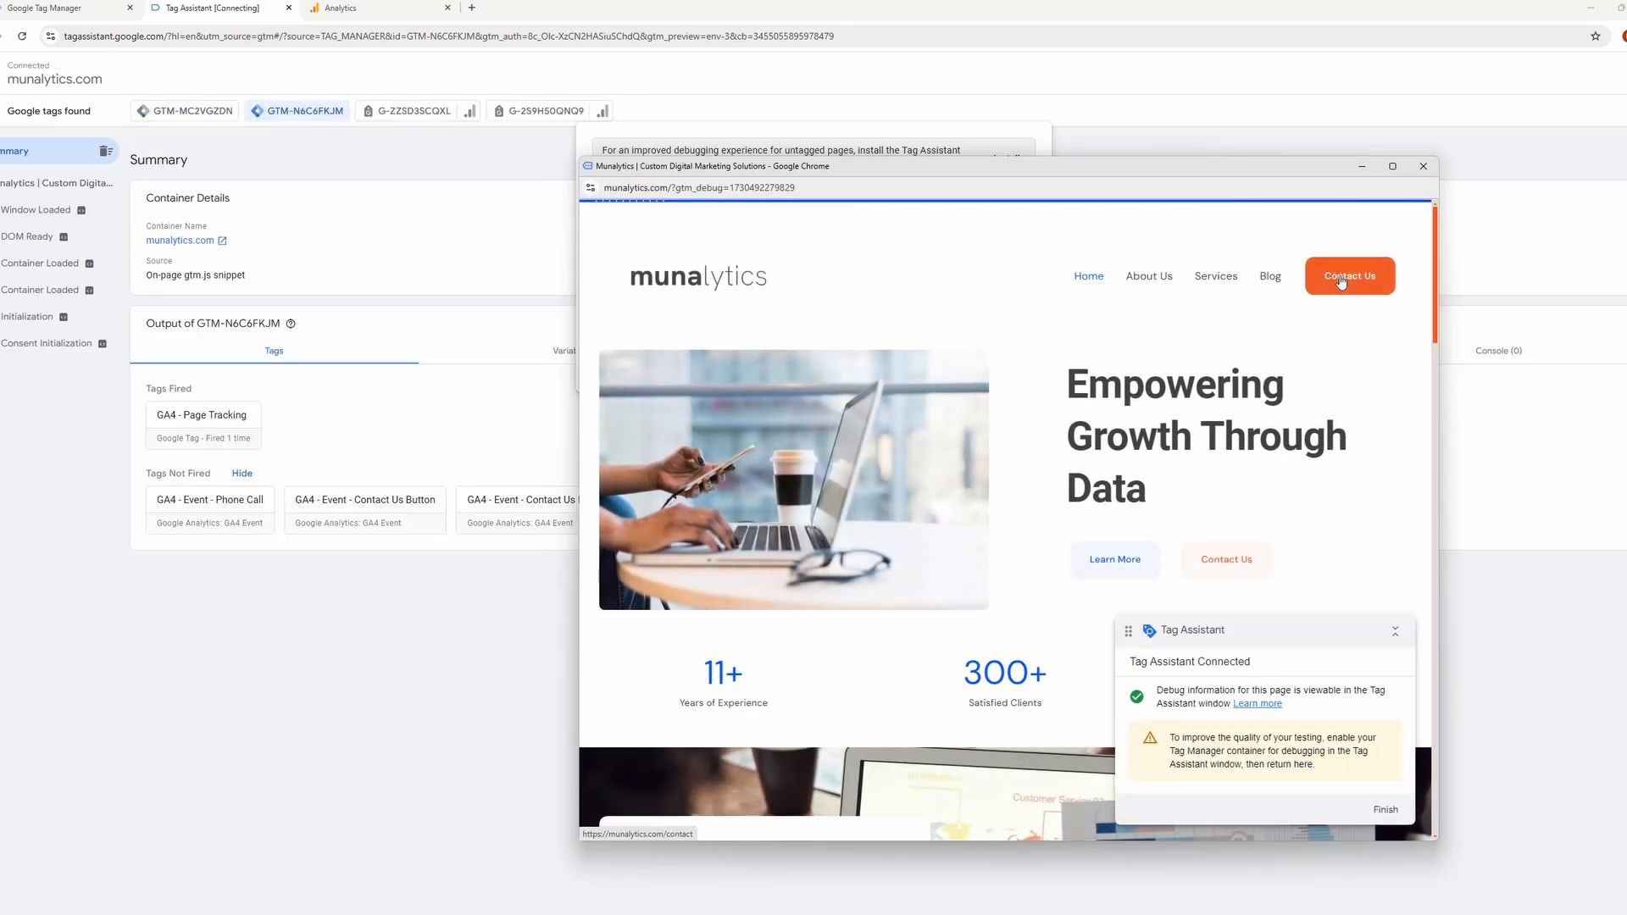
Test the Contact Us button on the previewed home page, and open the resulting Link Click event in Tag Assistant.
{"action": "left_click", "coordinate": [1341, 282]}
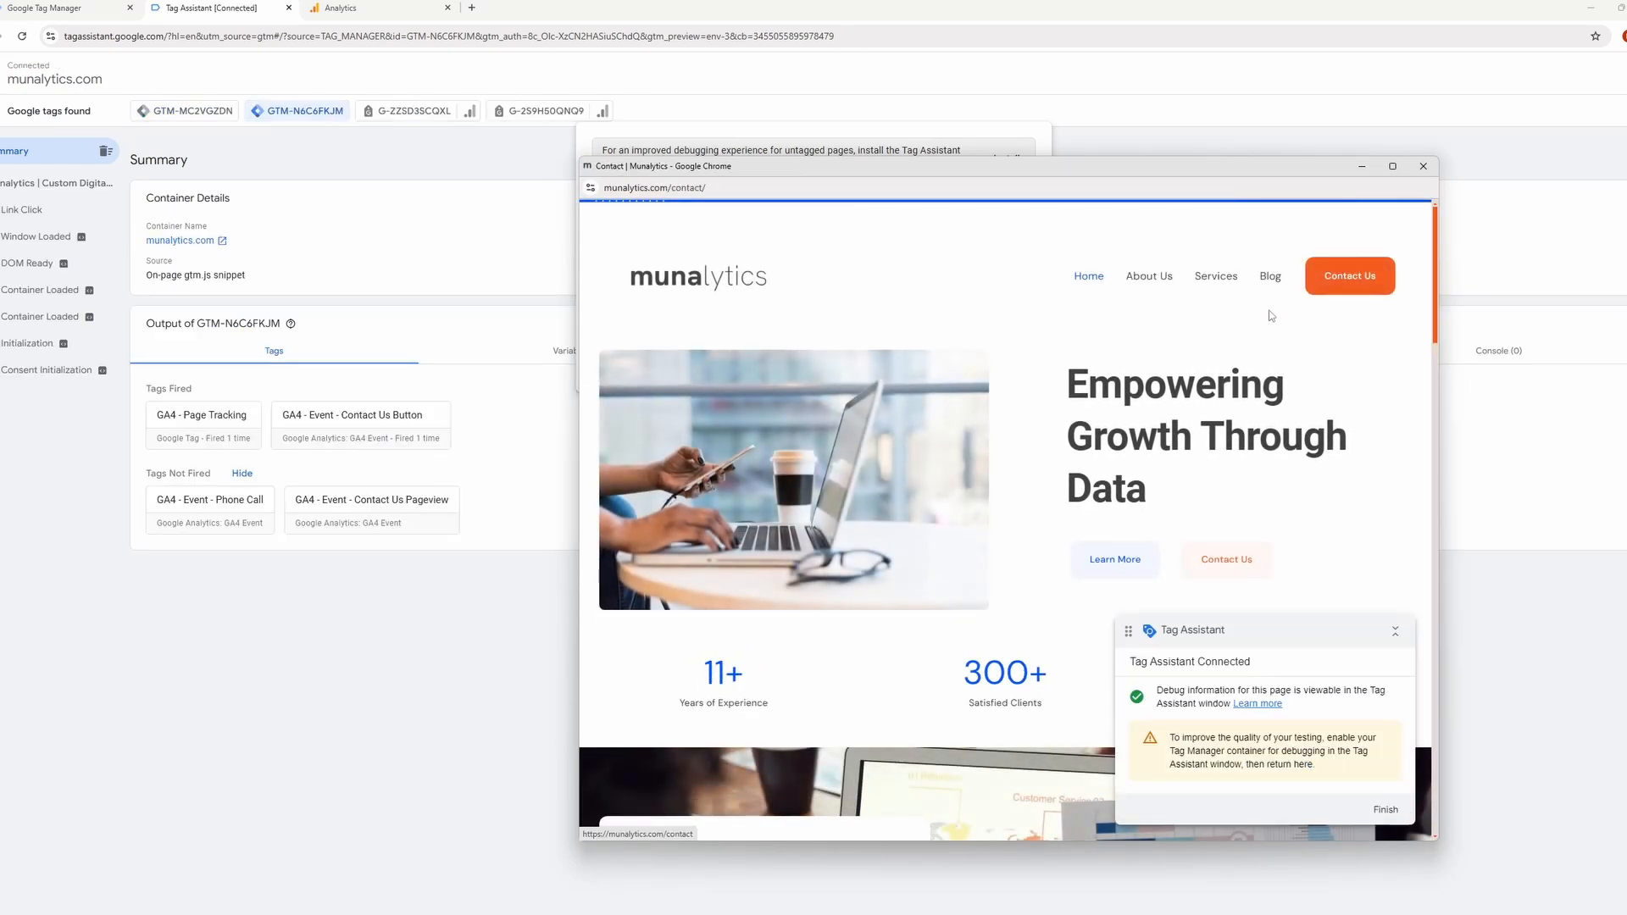
{"action": "left_click", "coordinate": [483, 529]}
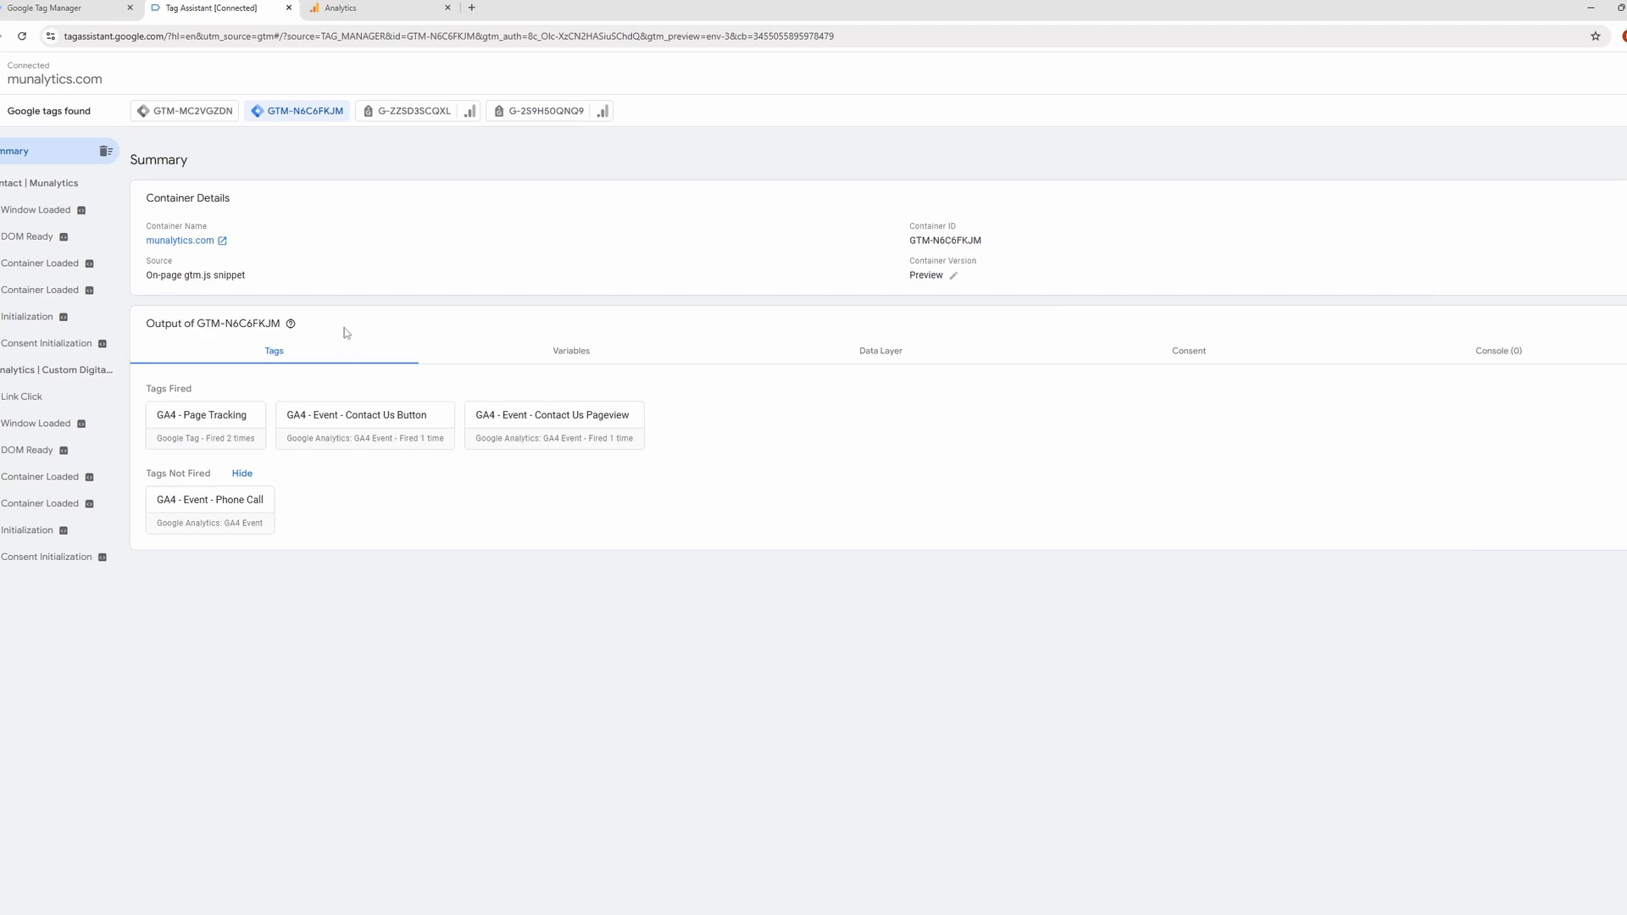
{"action": "left_click", "coordinate": [40, 395]}
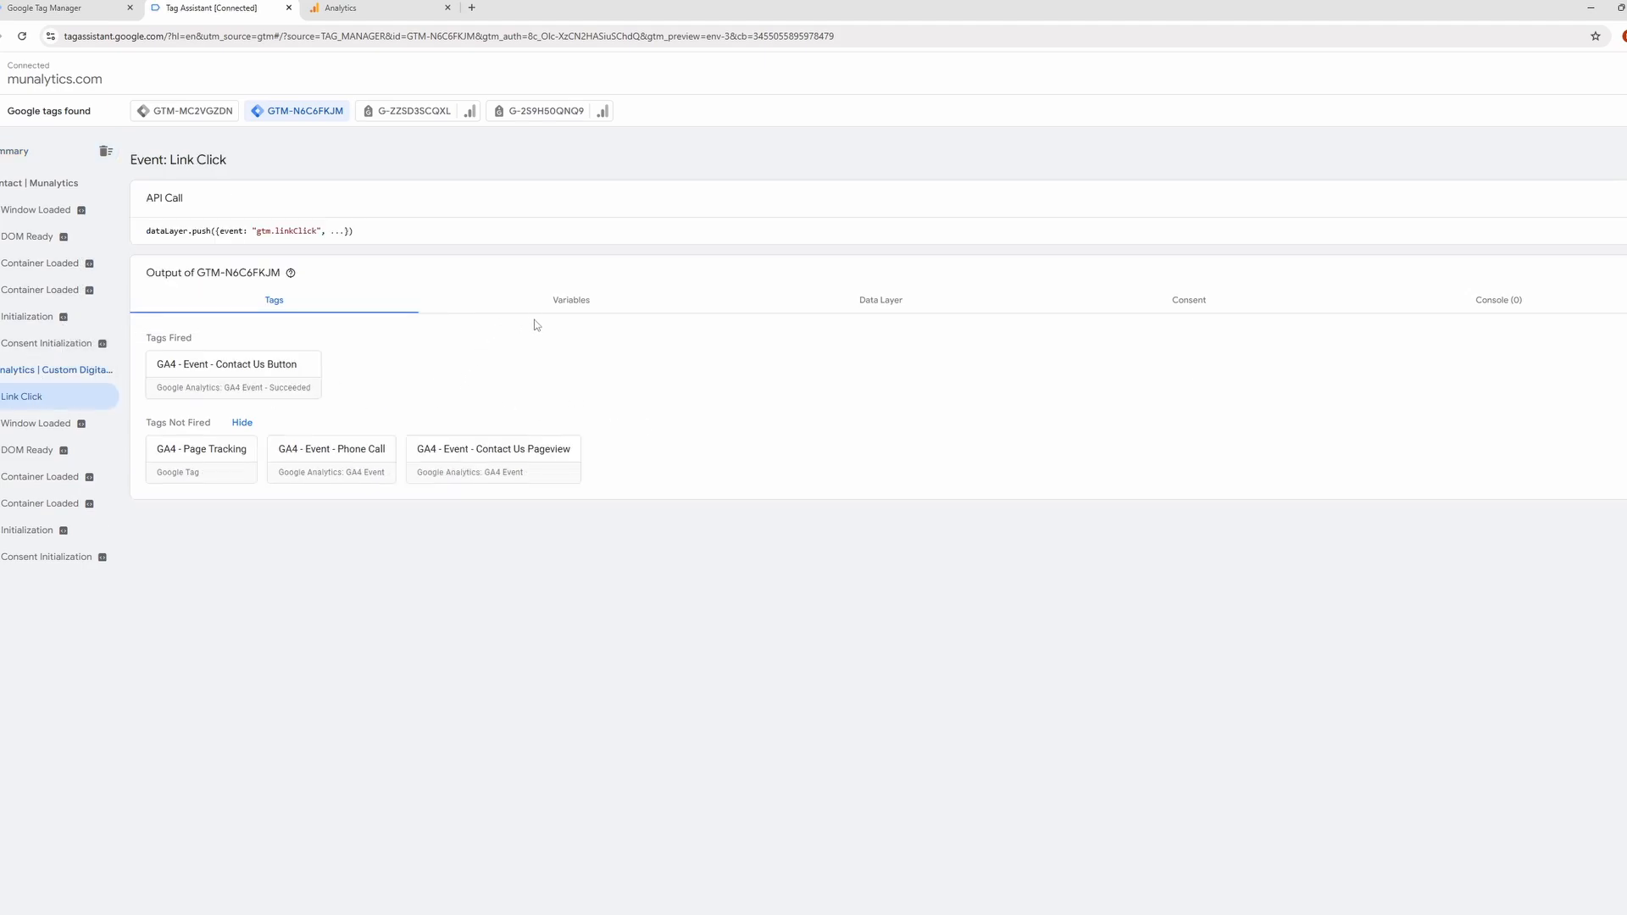
Check the Link Click event's Page Hostname and Click URL variables and the Contact Us Button tag's firing conditions.
{"action": "left_click", "coordinate": [570, 301]}
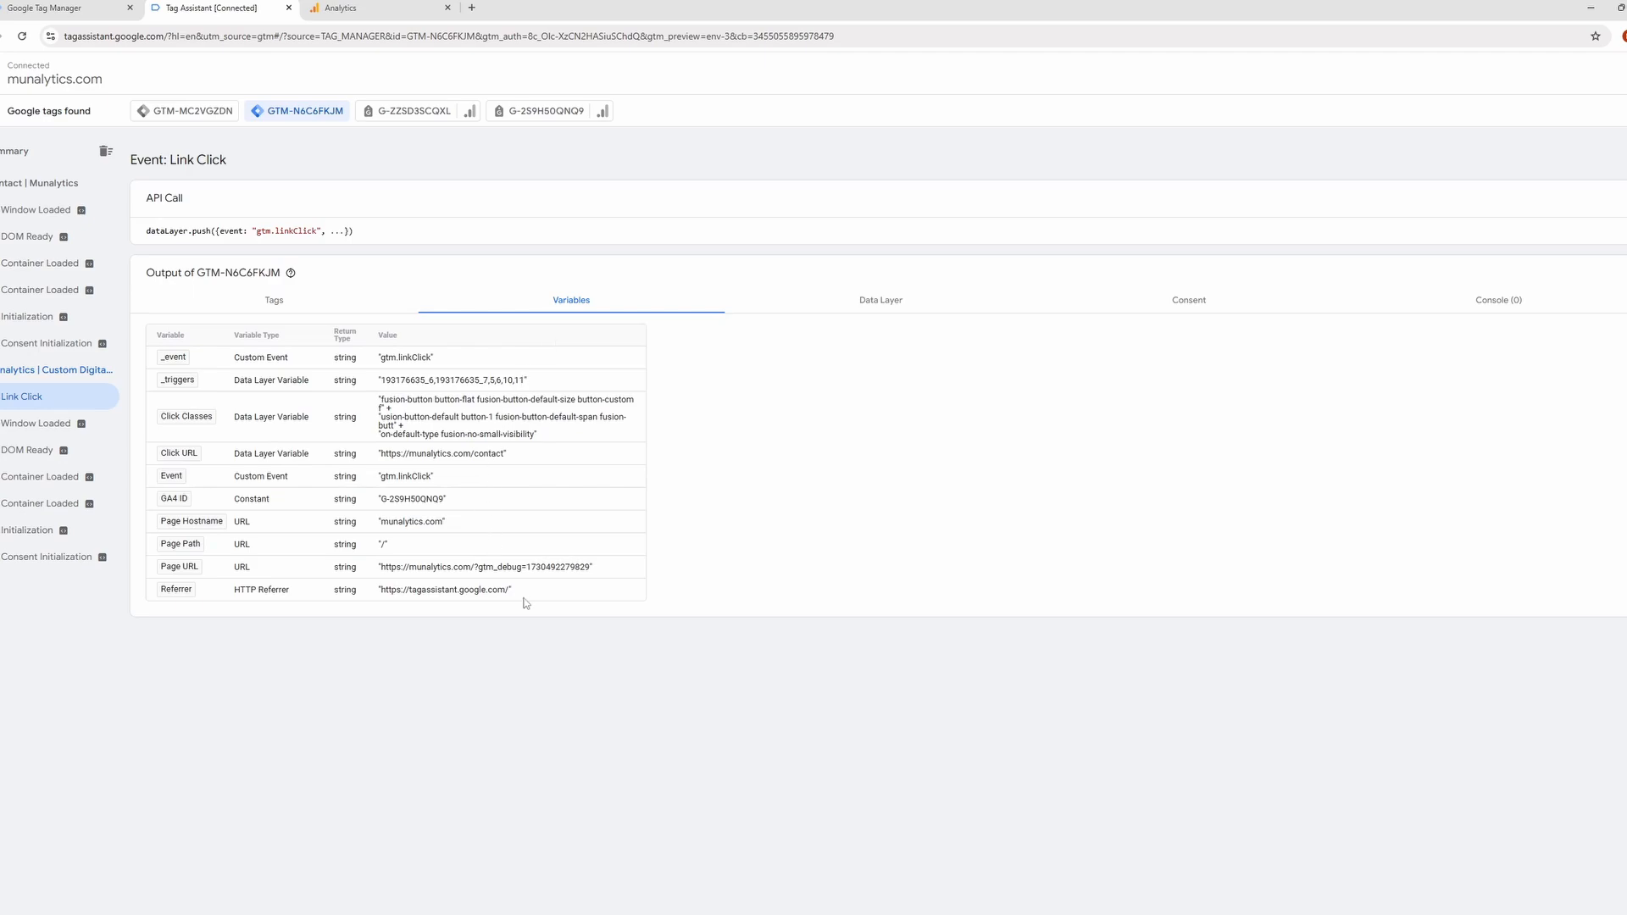
{"action": "left_click_drag", "start_coordinate": [482, 524], "coordinate": [366, 519]}
{"action": "left_click_drag", "start_coordinate": [520, 459], "coordinate": [370, 459]}
{"action": "left_click", "coordinate": [372, 304]}
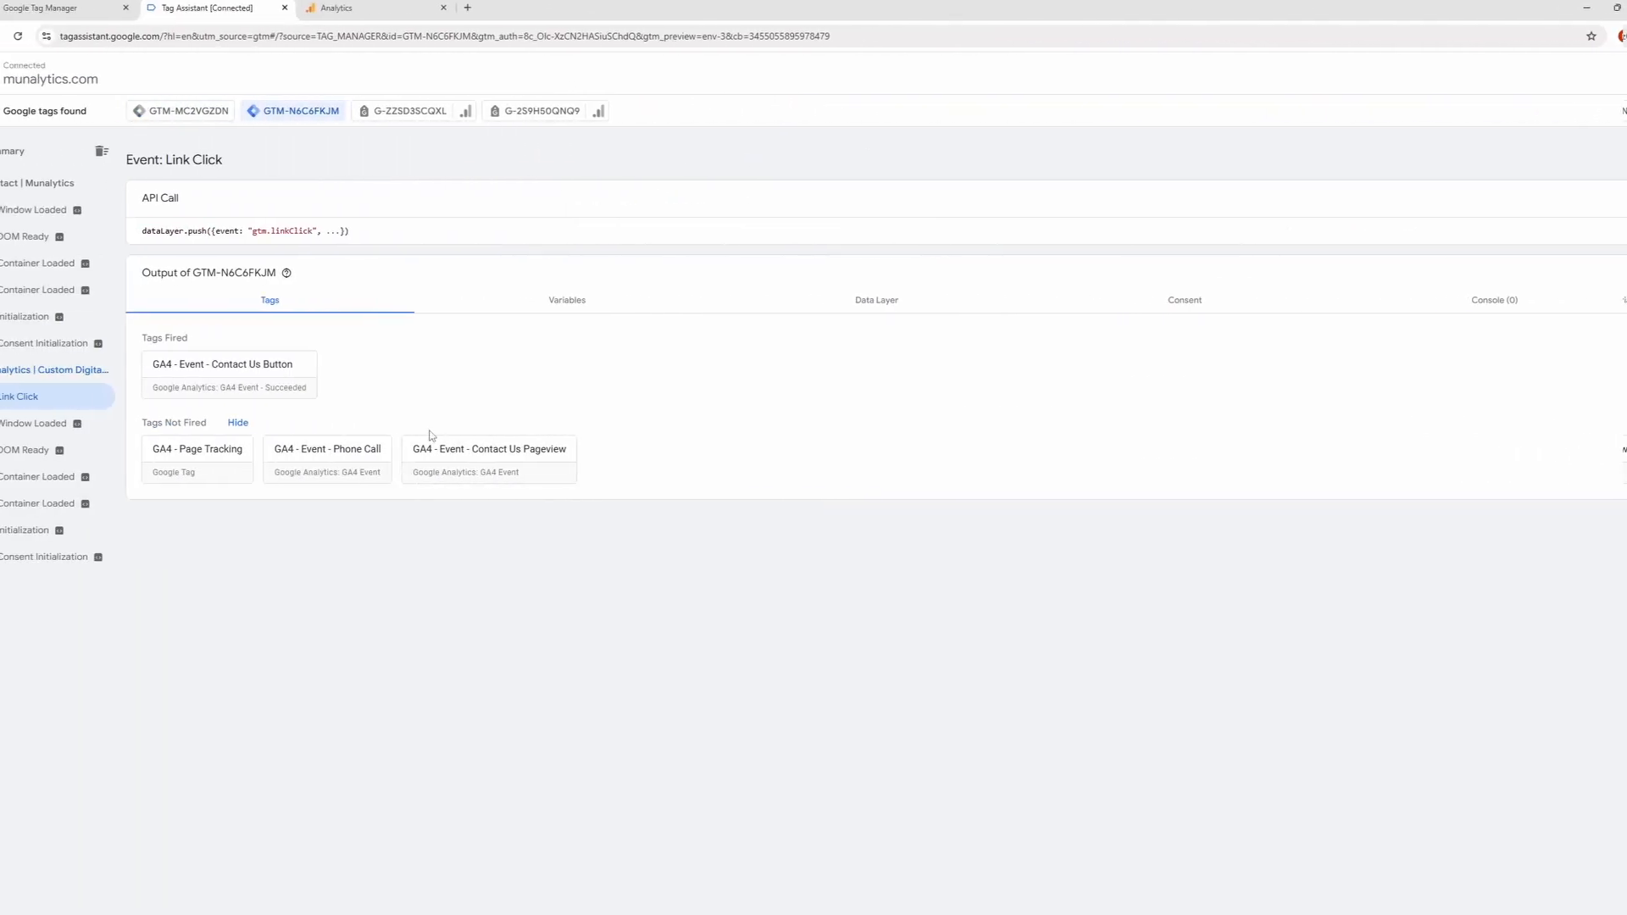
{"action": "left_click", "coordinate": [429, 364]}
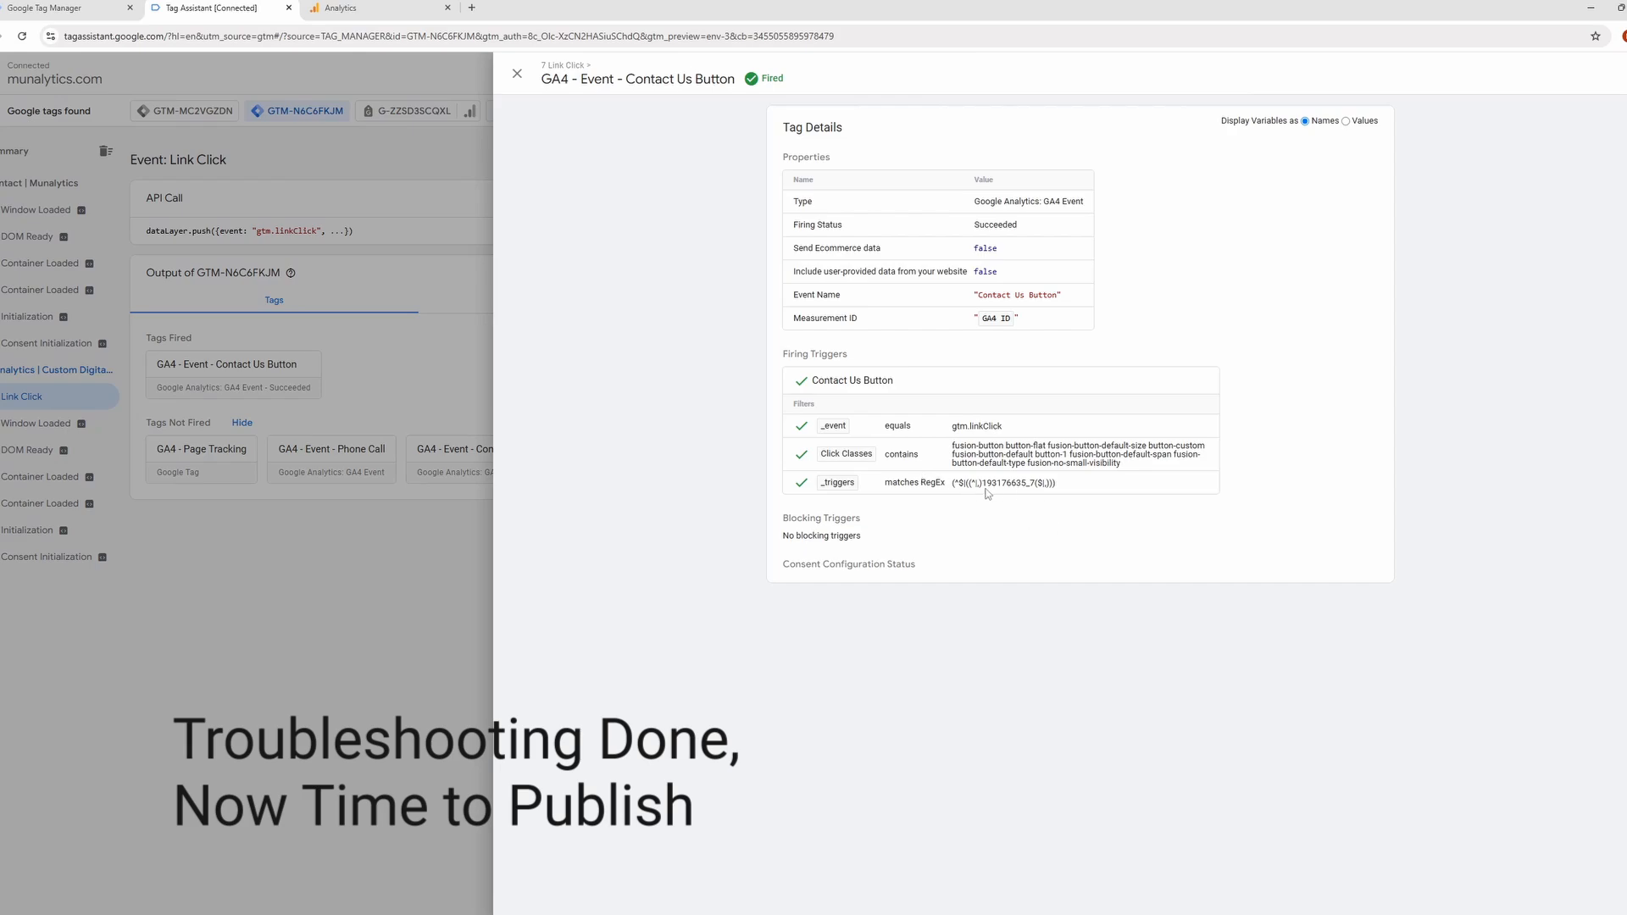
{"action": "left_click_drag", "start_coordinate": [1047, 425], "coordinate": [950, 425]}
{"action": "left_click", "coordinate": [1022, 445]}
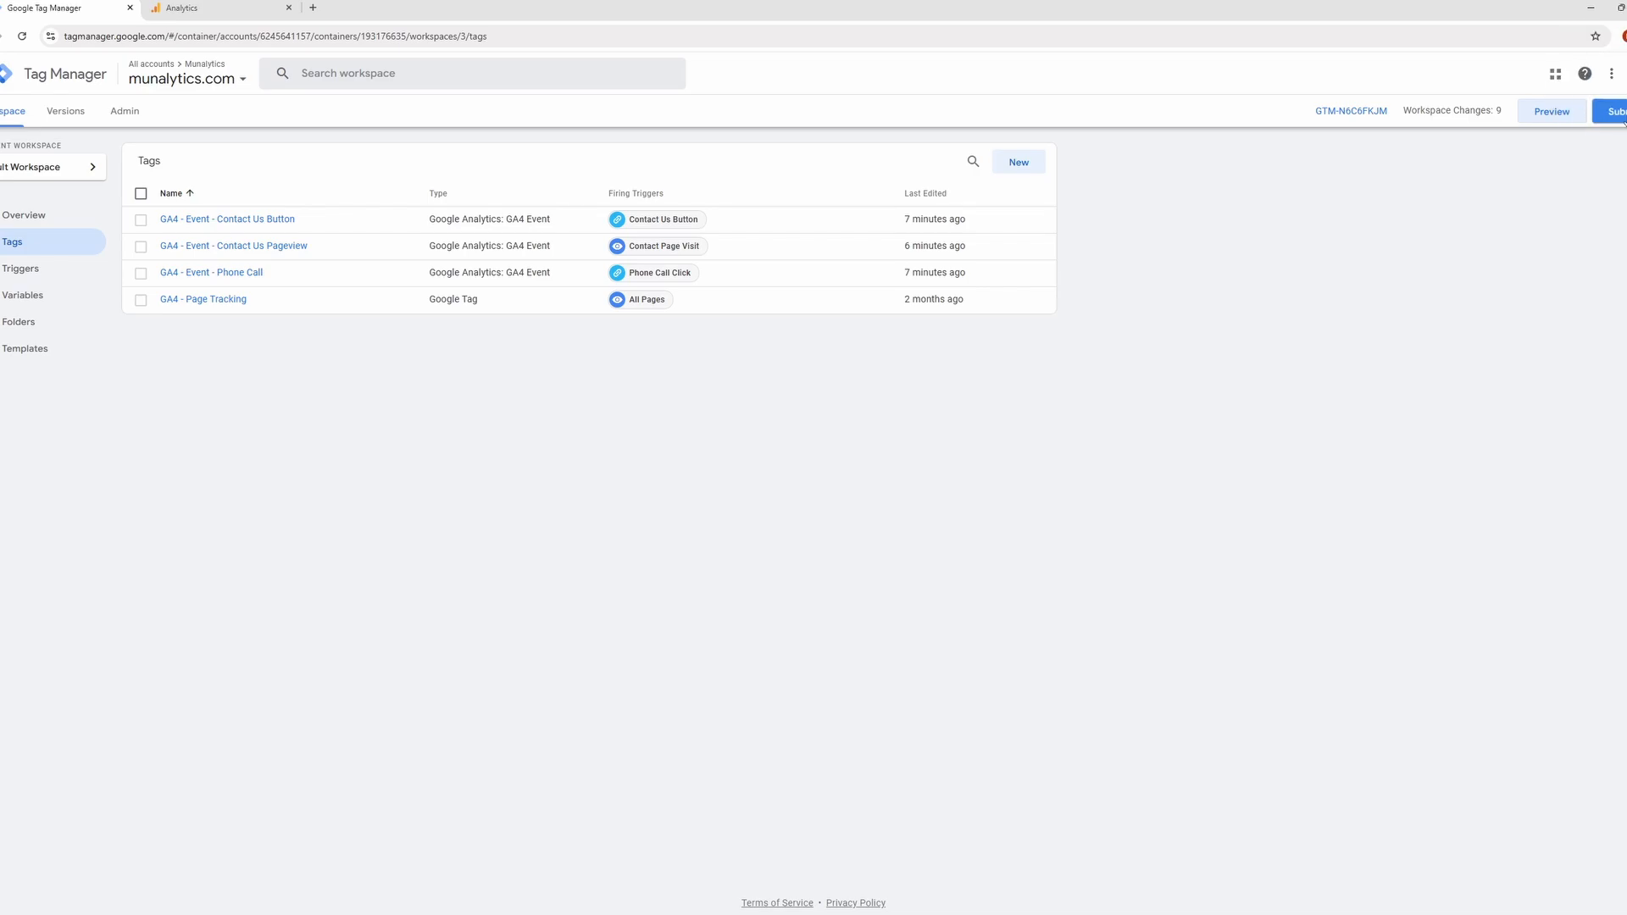
Publish the workspace as "Added conversions (Button clicks & Call)", describing the contact page visit, contact button click and call click conversions.
{"action": "left_click", "coordinate": [1618, 113]}
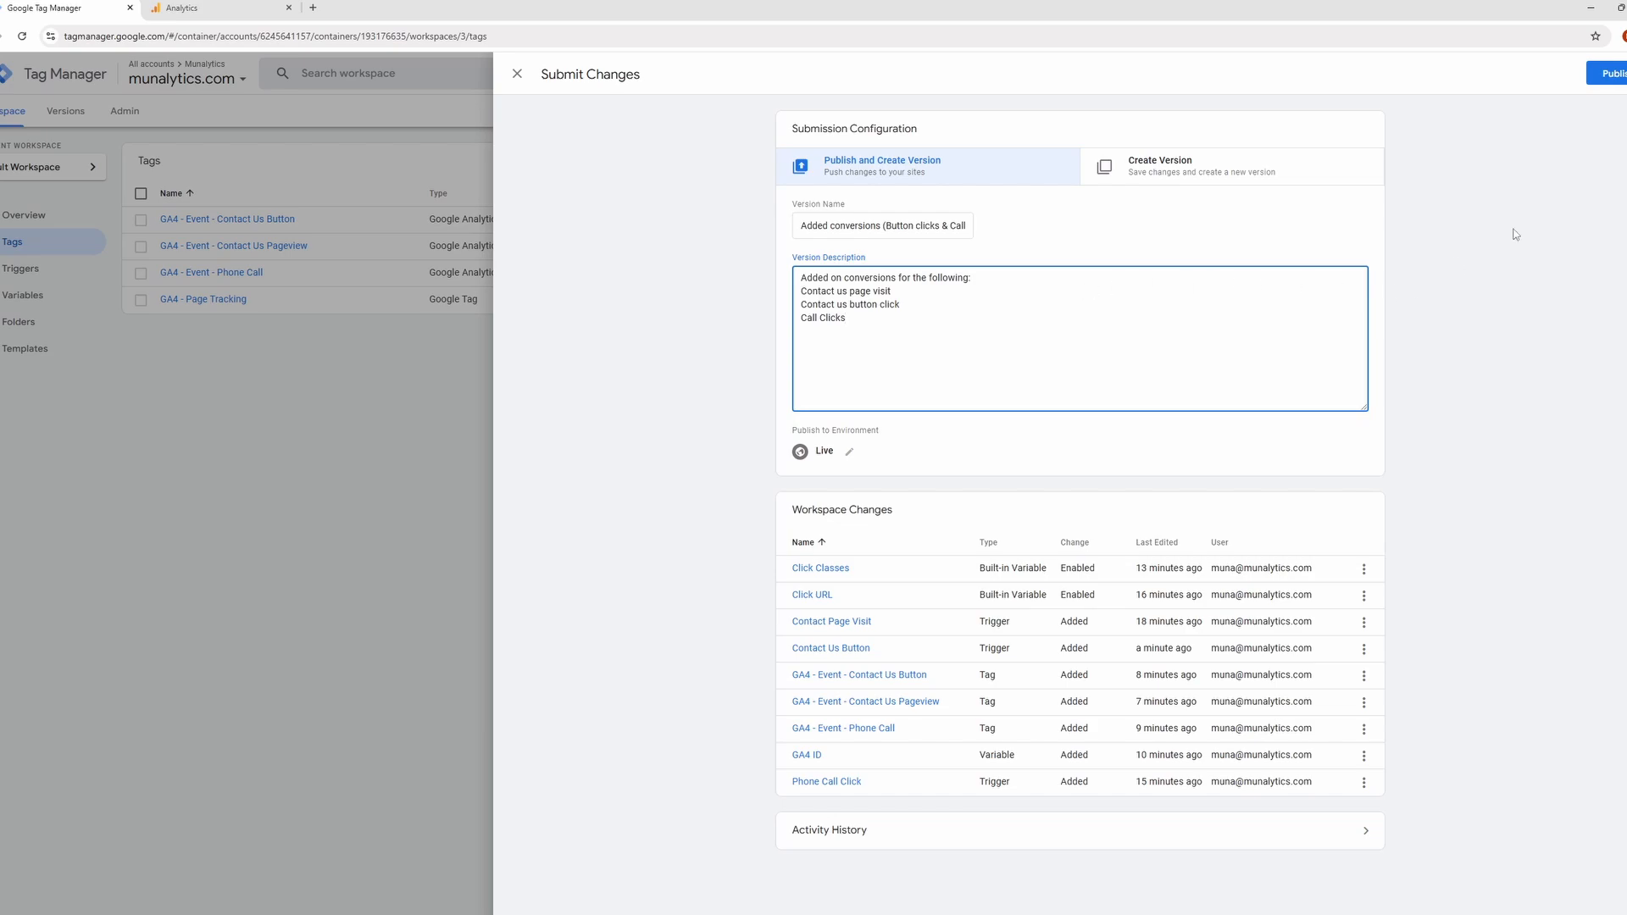
{"action": "left_click", "coordinate": [1594, 70]}
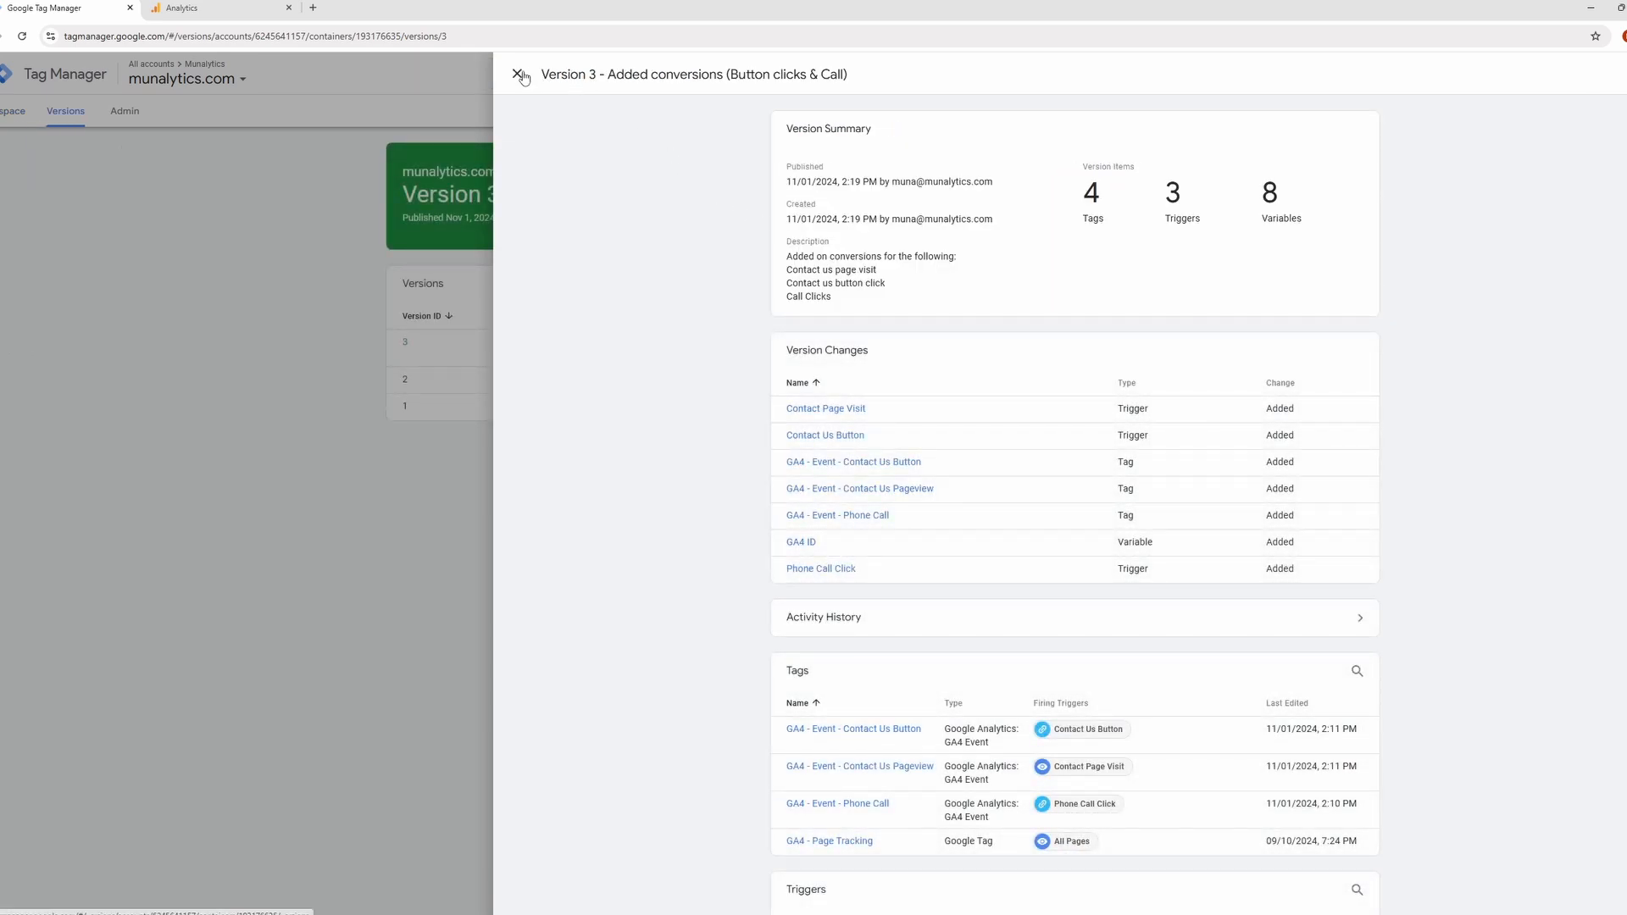
{"action": "left_click", "coordinate": [521, 76]}
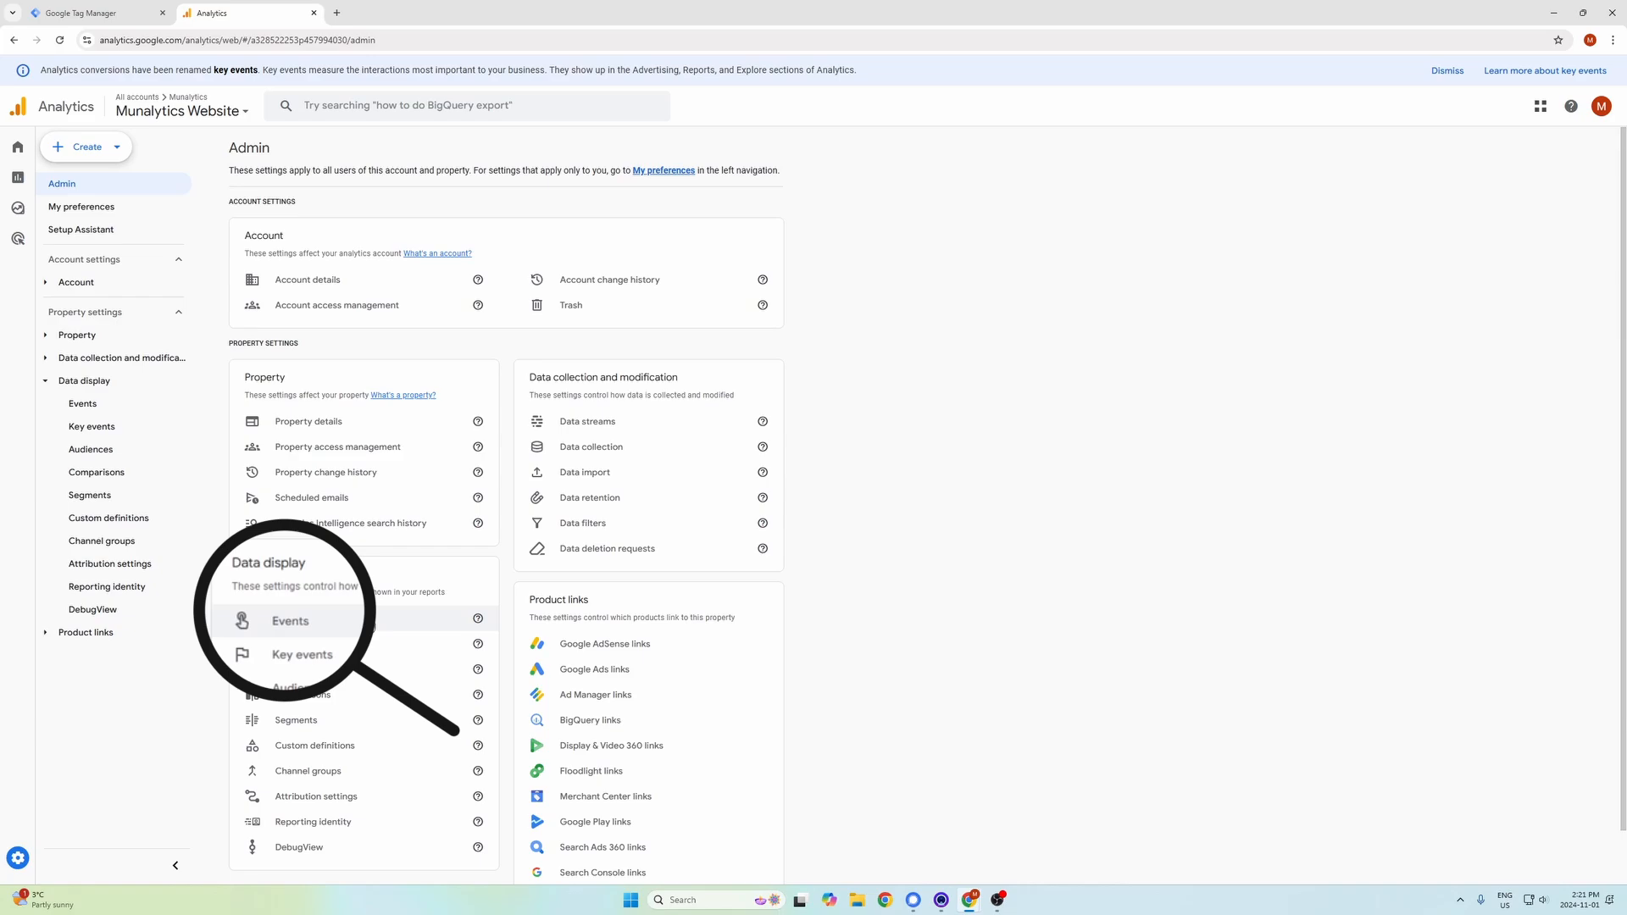
In Google Analytics, view the property's existing events in the admin settings, and open the form for a new key event.
{"action": "left_click", "coordinate": [371, 623]}
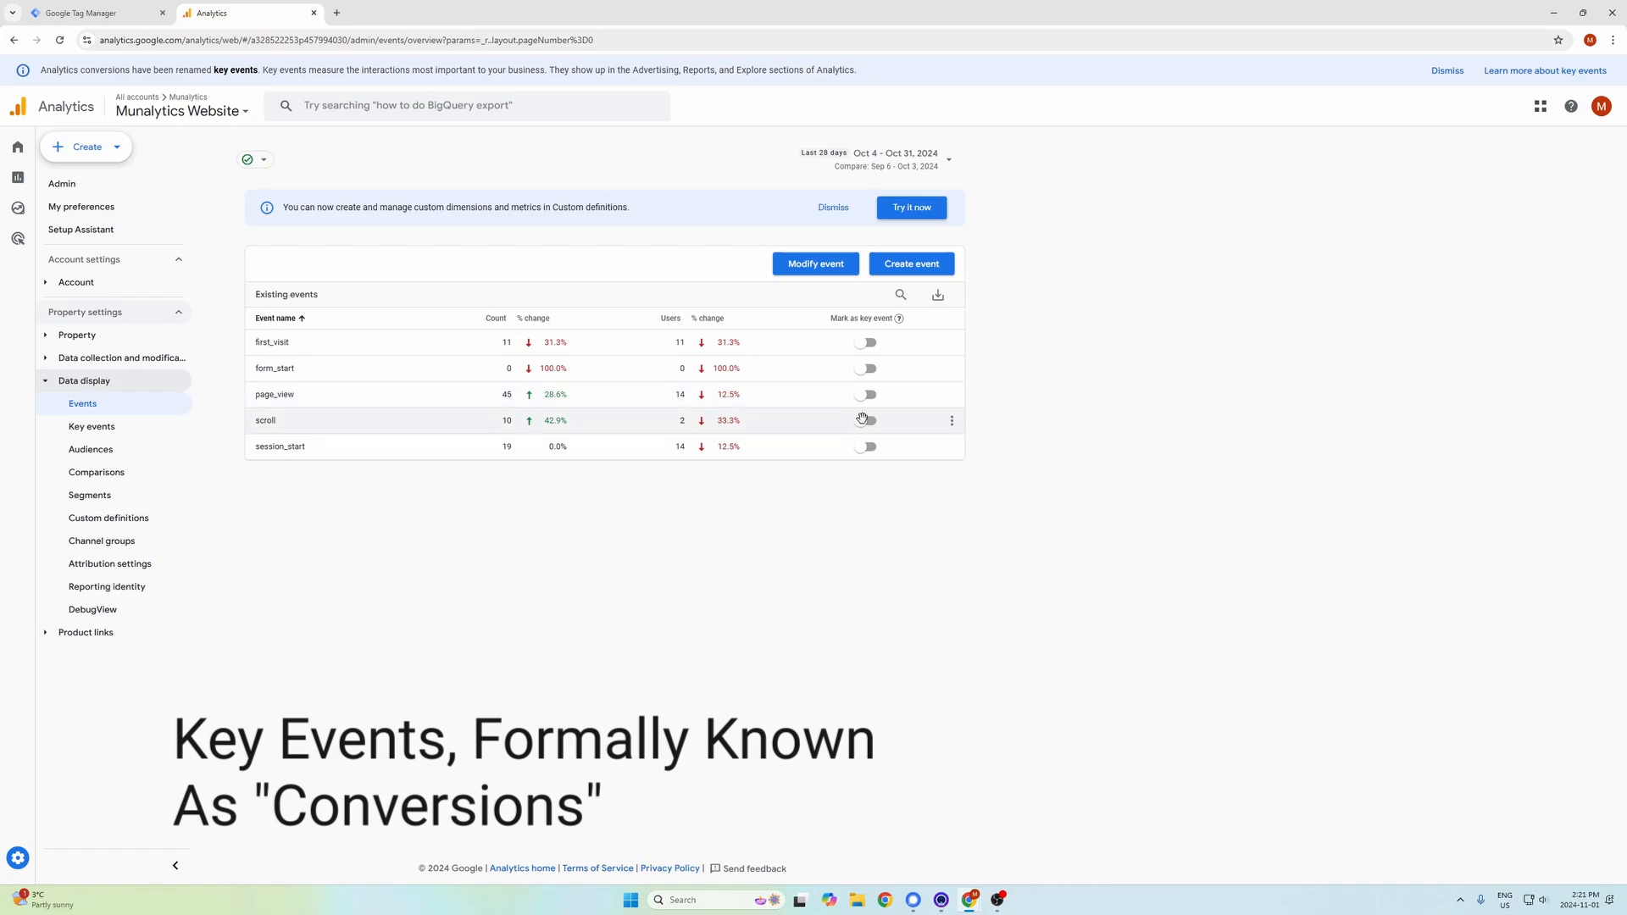
{"action": "mouse_move", "coordinate": [25, 860]}
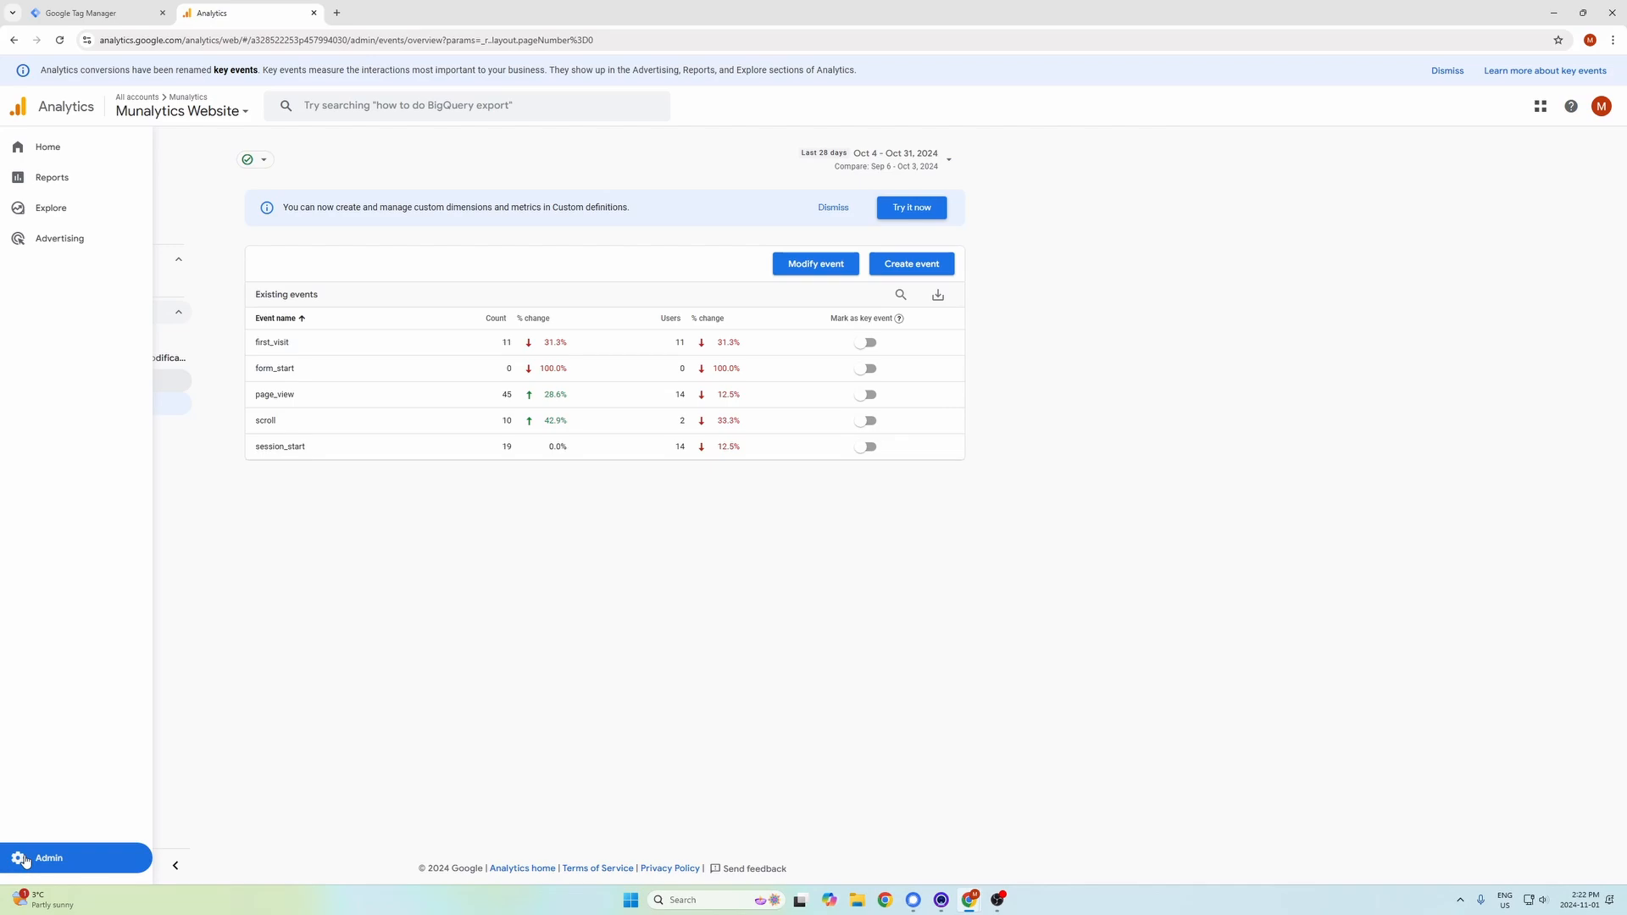
{"action": "left_click", "coordinate": [25, 860]}
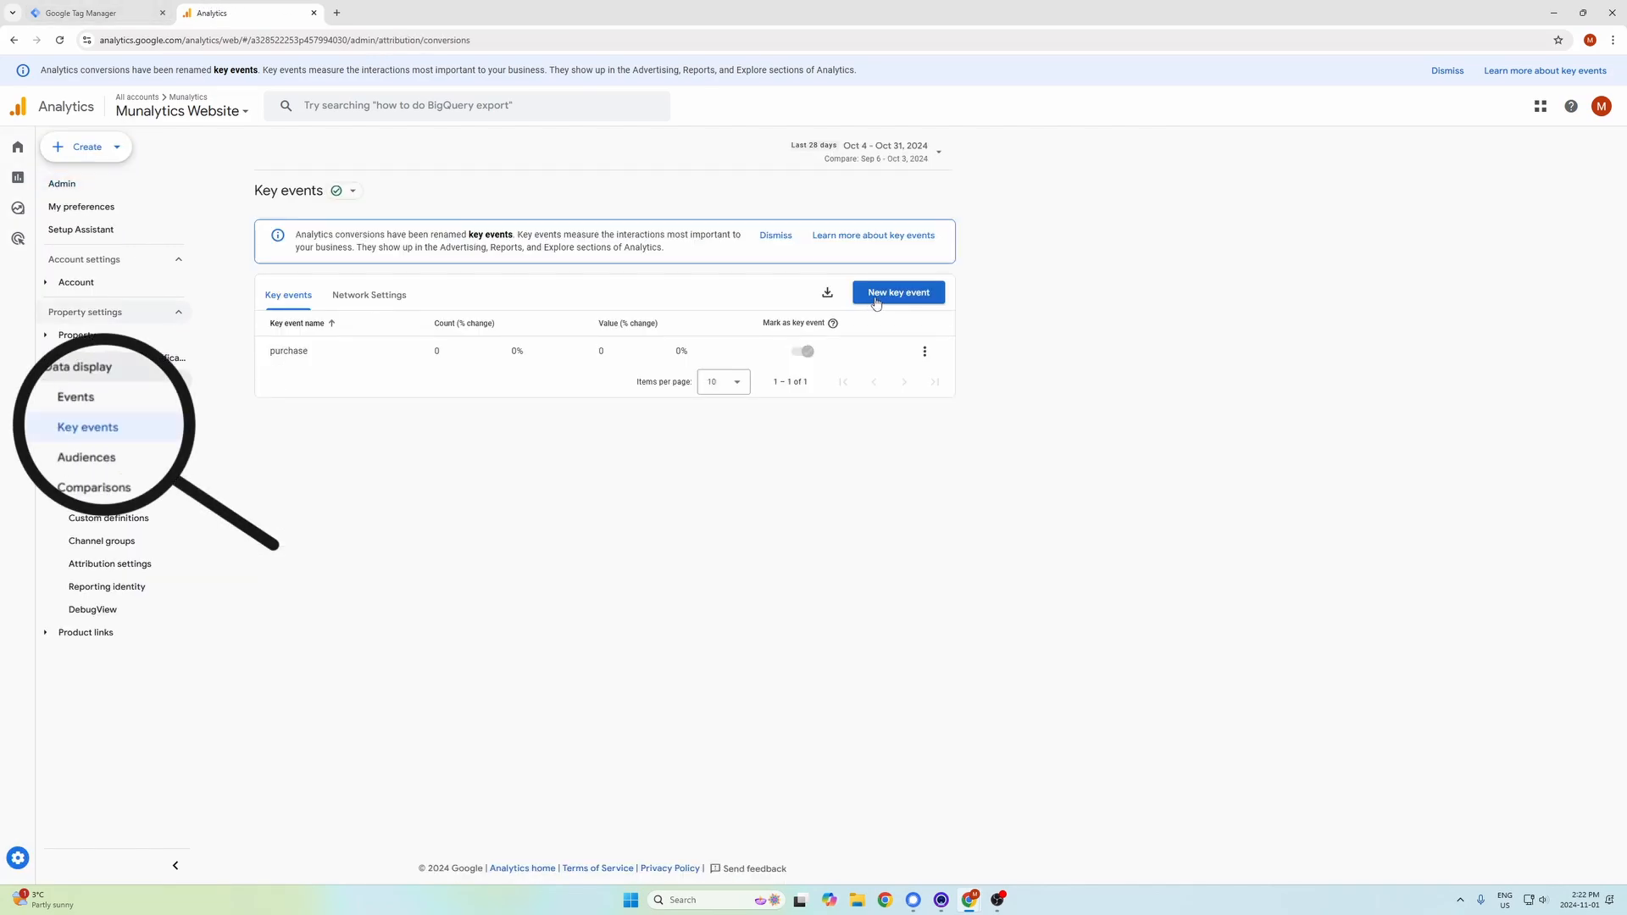
{"action": "left_click", "coordinate": [876, 296]}
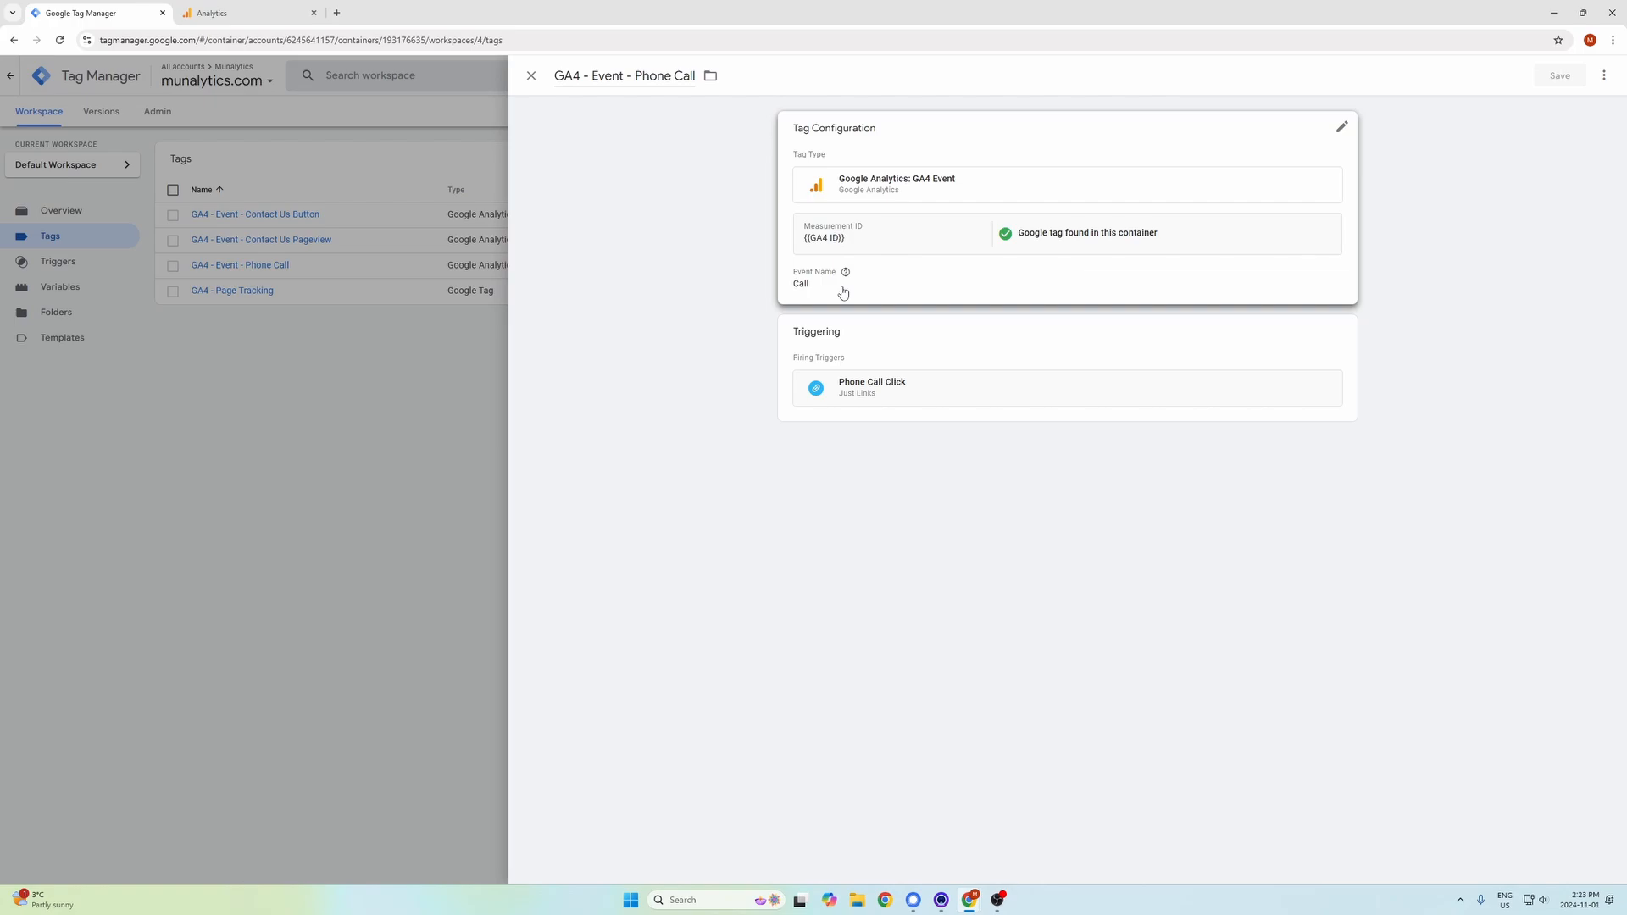
Check the Event Name in Google Tag Manager's GA4 - Event - Phone Call tag, and close the tag unchanged.
{"action": "left_click", "coordinate": [843, 292]}
{"action": "left_click", "coordinate": [846, 322]}
{"action": "left_click_drag", "start_coordinate": [846, 323], "coordinate": [768, 324]}
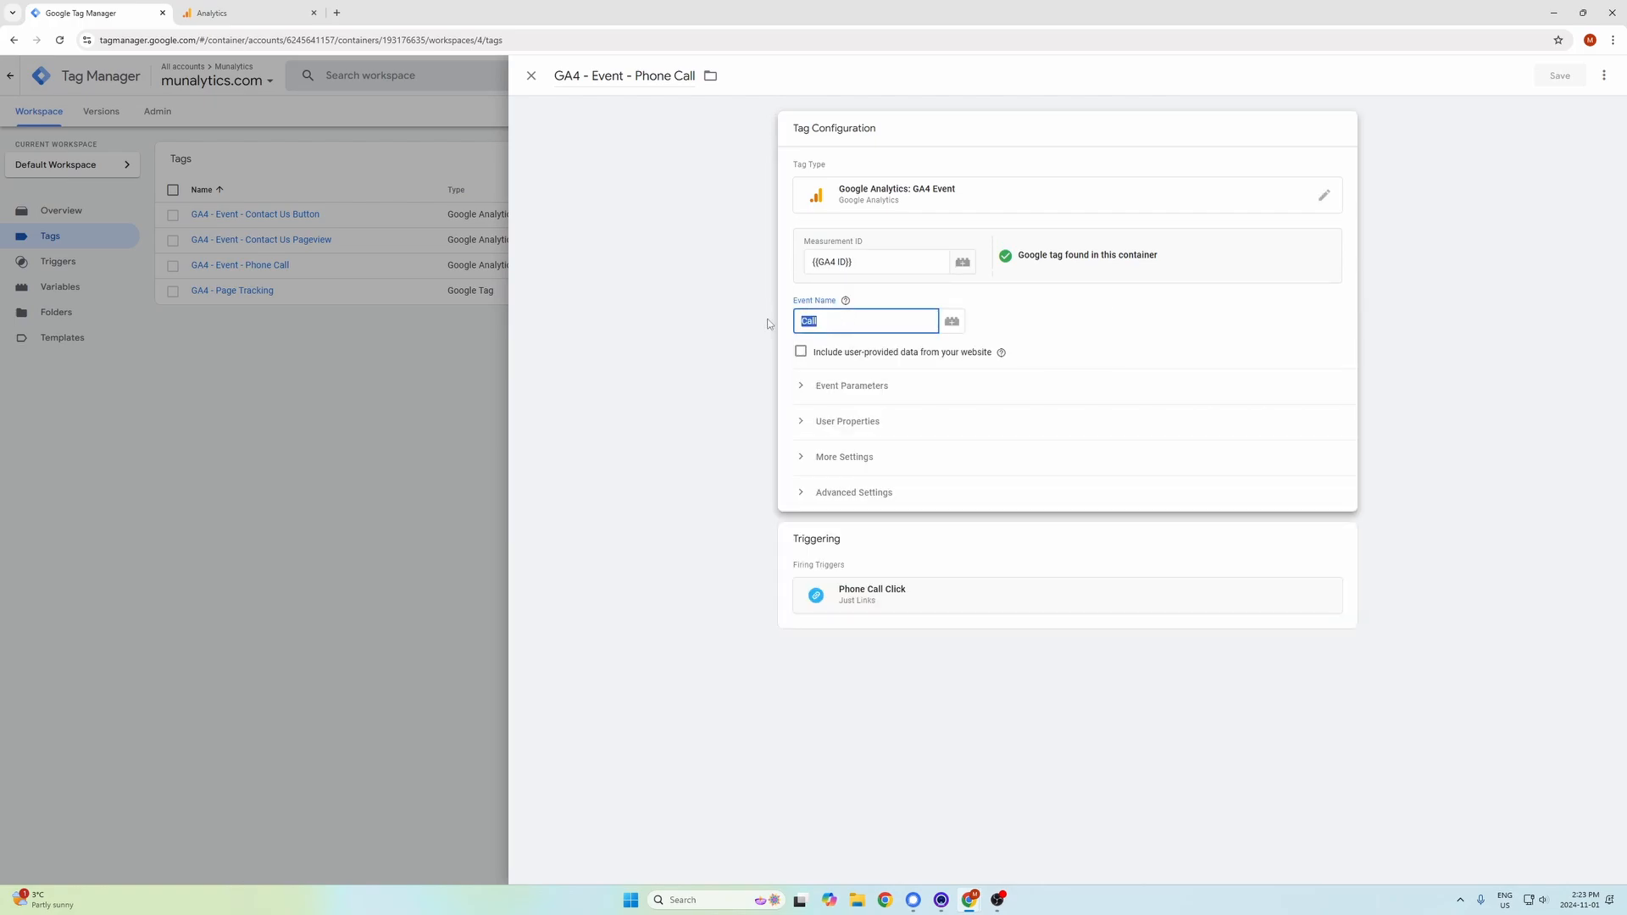
{"action": "left_click", "coordinate": [768, 324]}
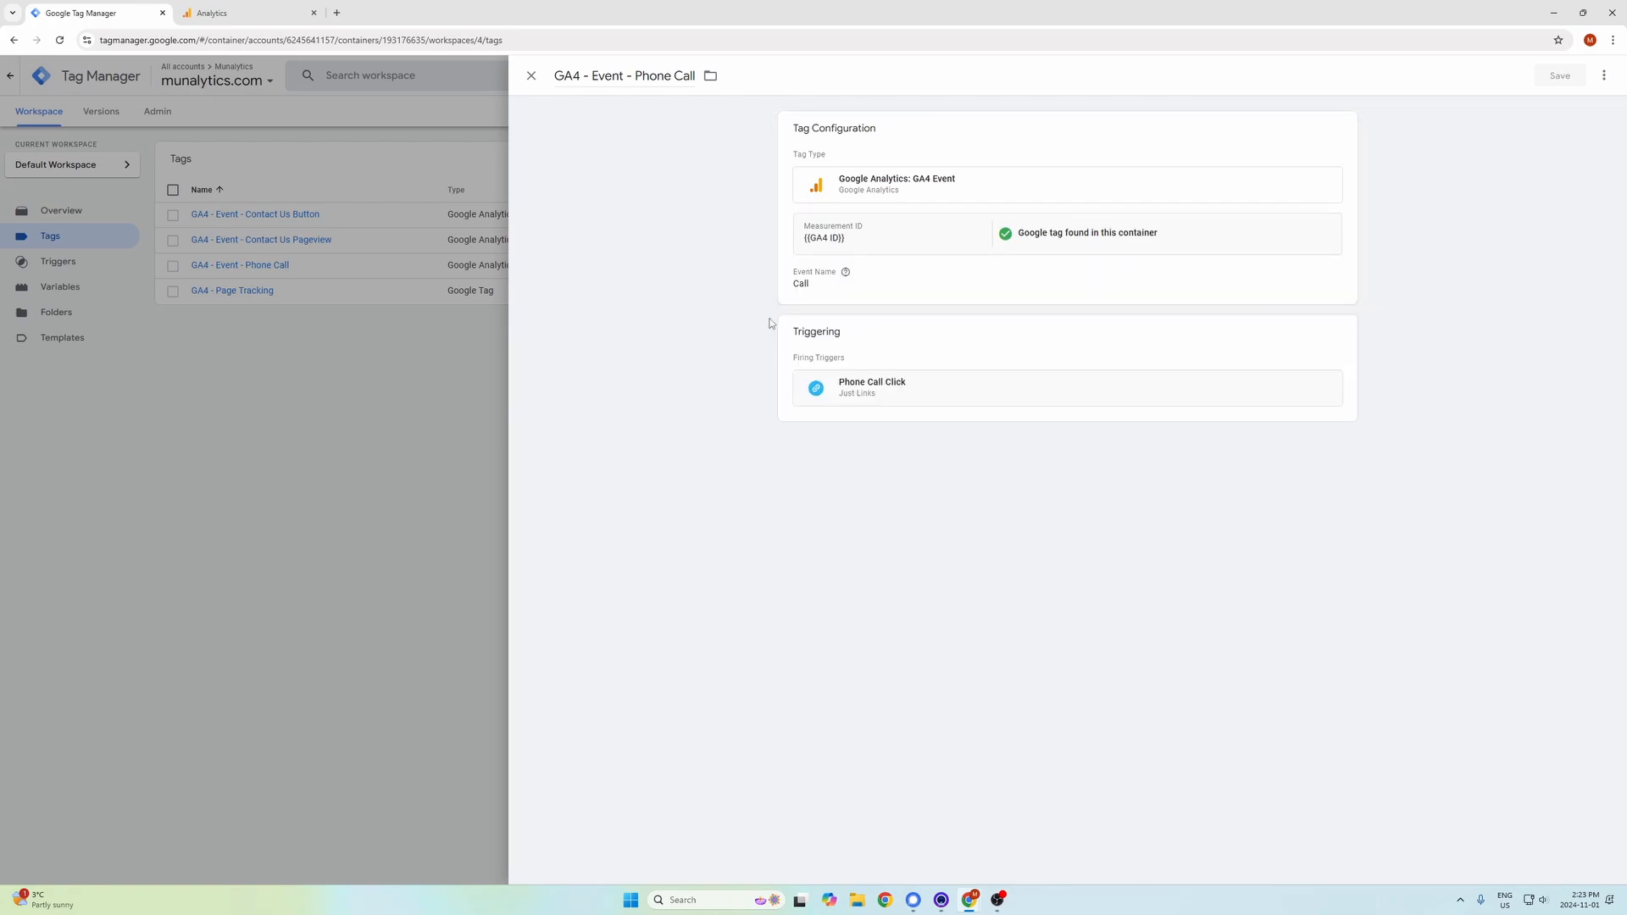
{"action": "left_click", "coordinate": [531, 76]}
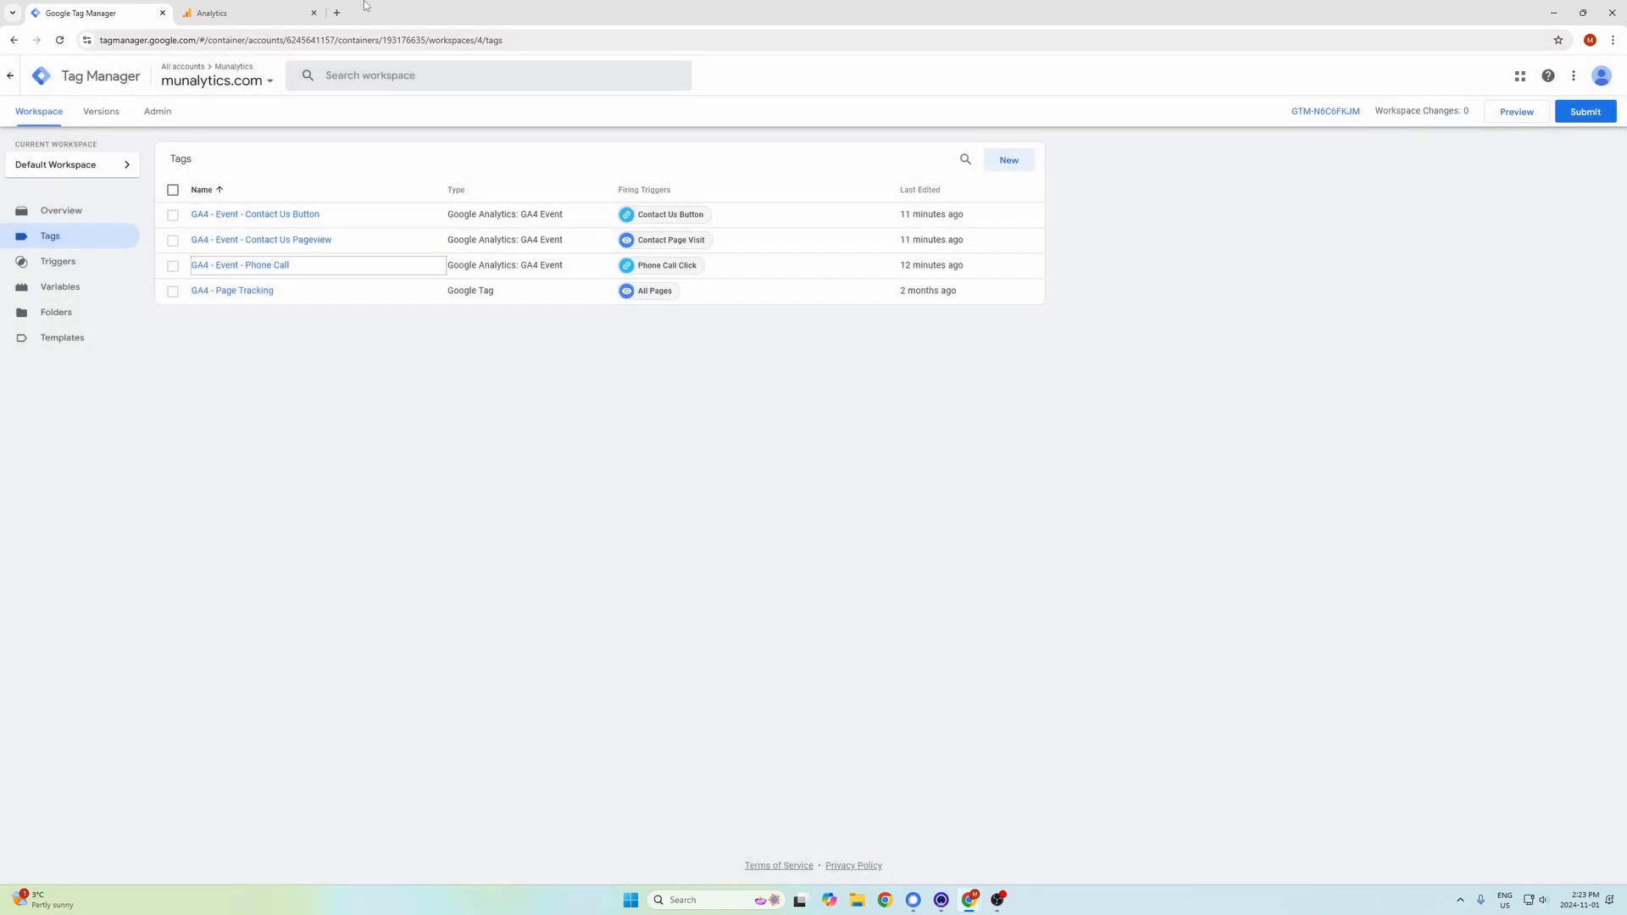
Return to Google Analytics and create a new key event named Call.
{"action": "left_click", "coordinate": [290, 9]}
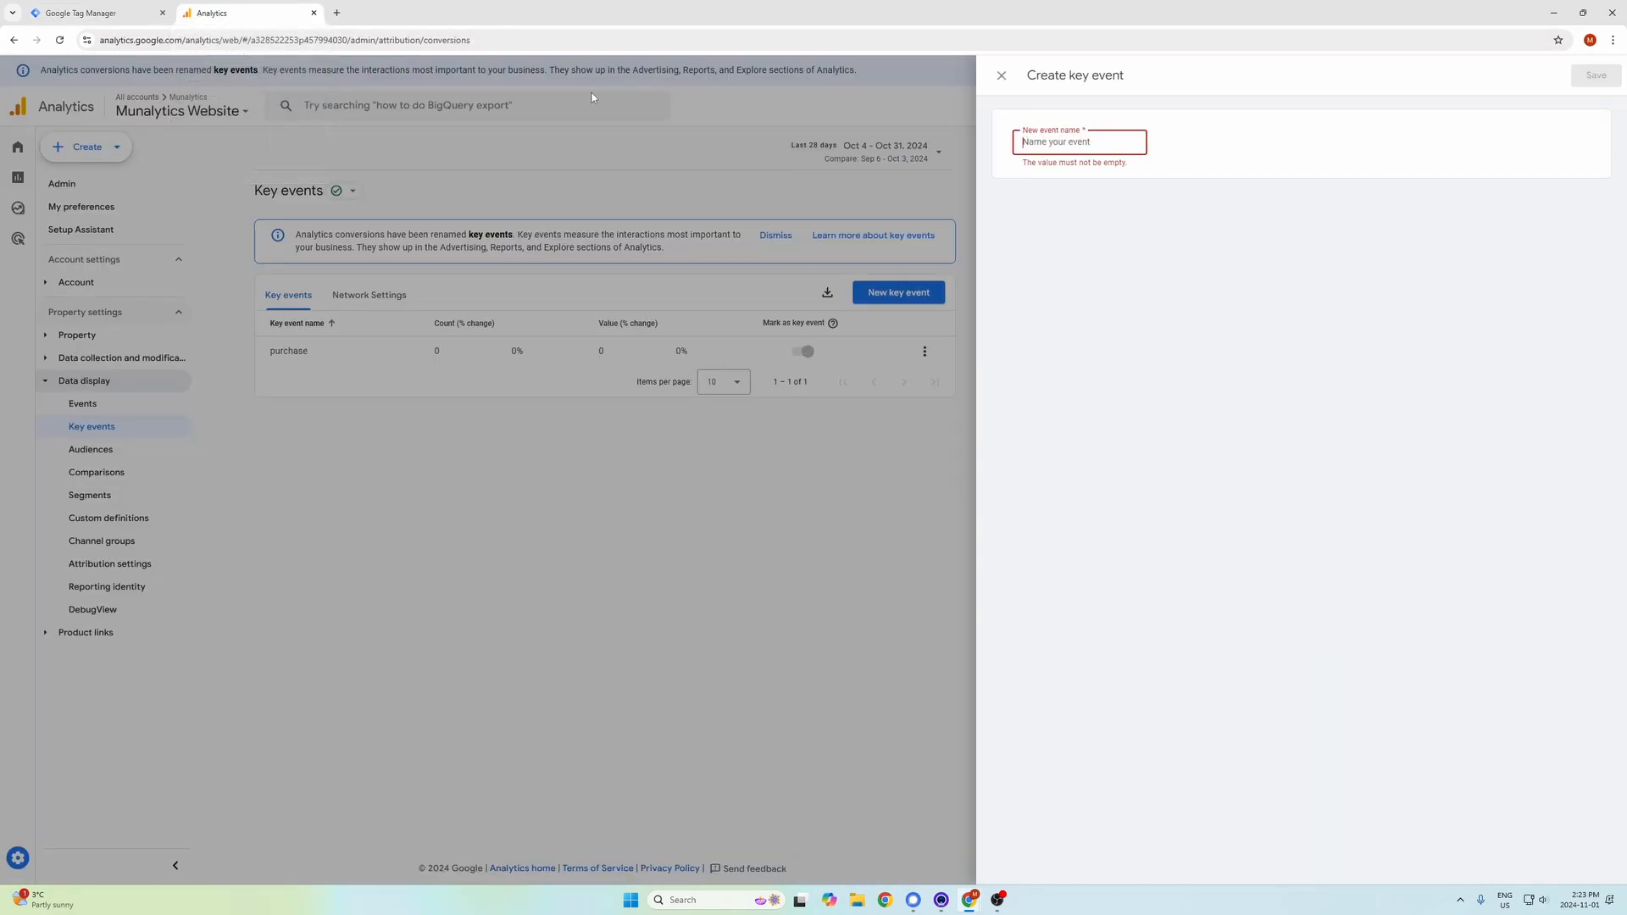
{"action": "type", "text": "Call"}
{"action": "key", "text": "Return"}
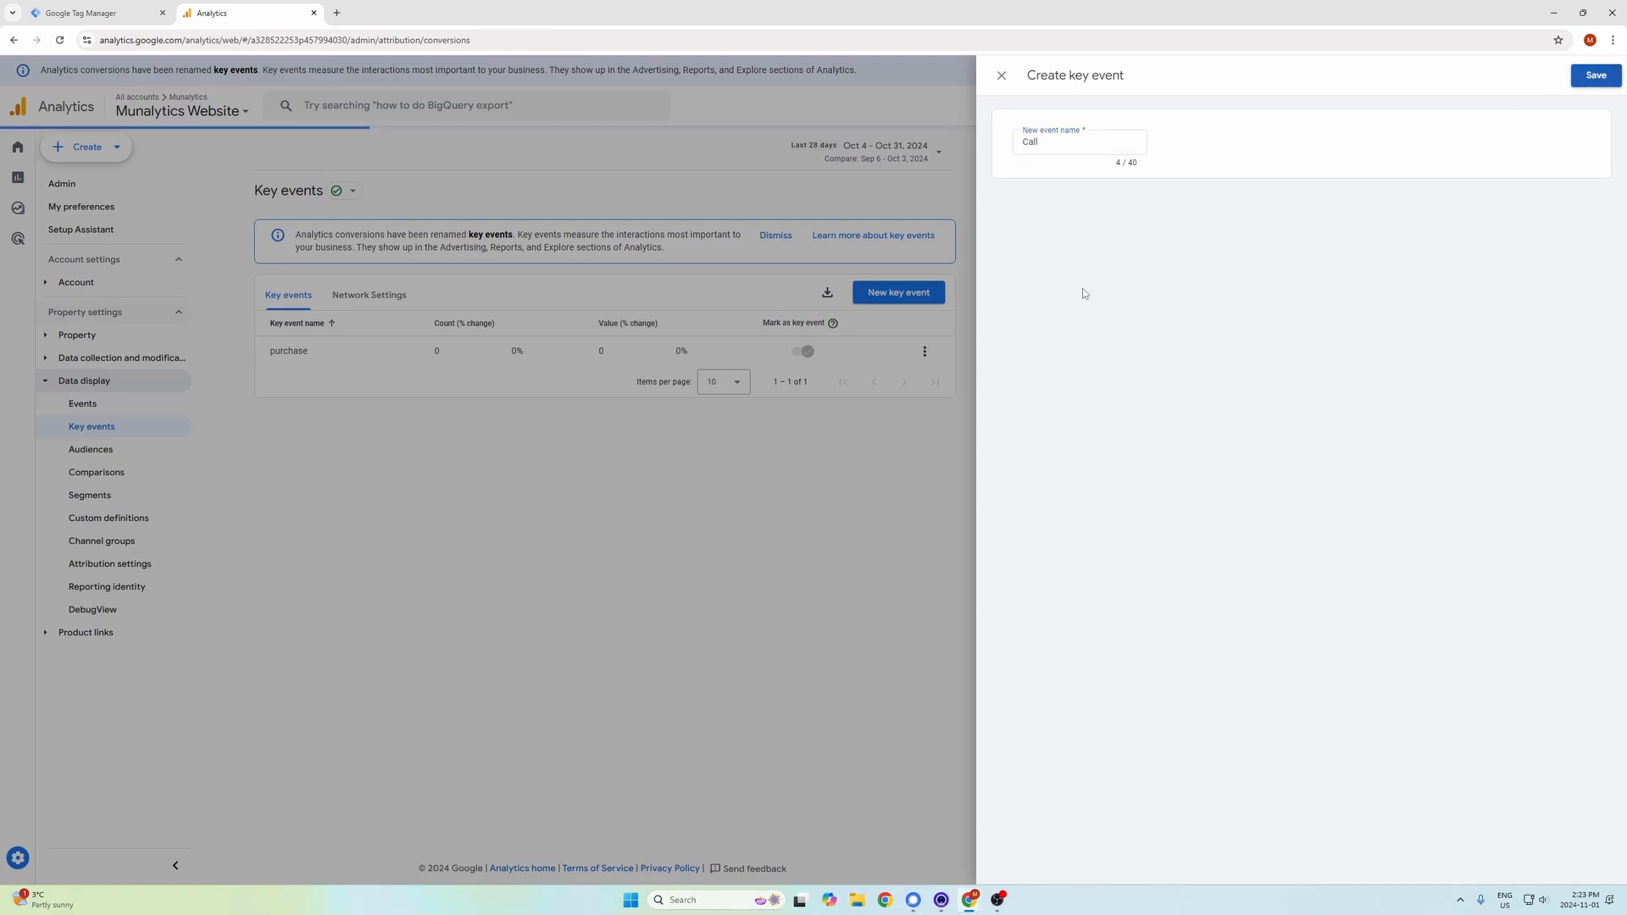